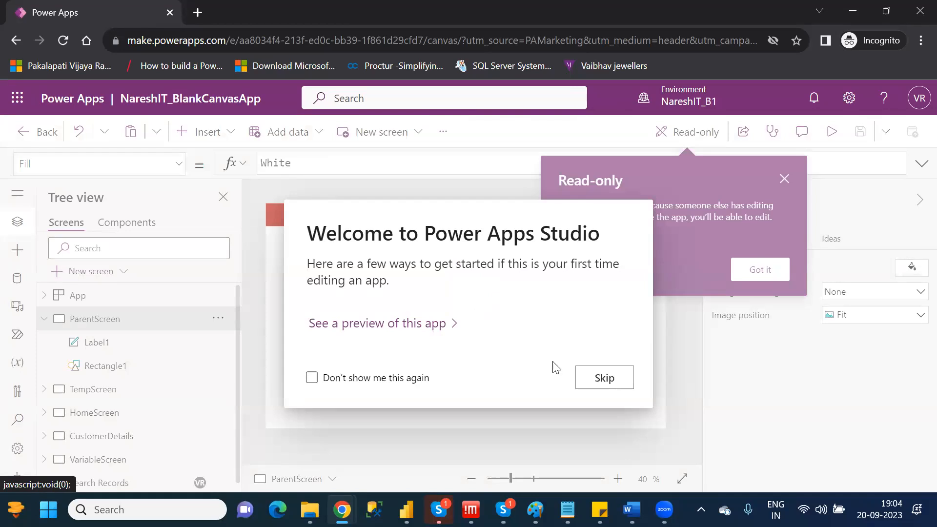
Dismiss the welcome and read-only notices, and look through the app's screens from TempScreen to Search Records.
click(605, 380)
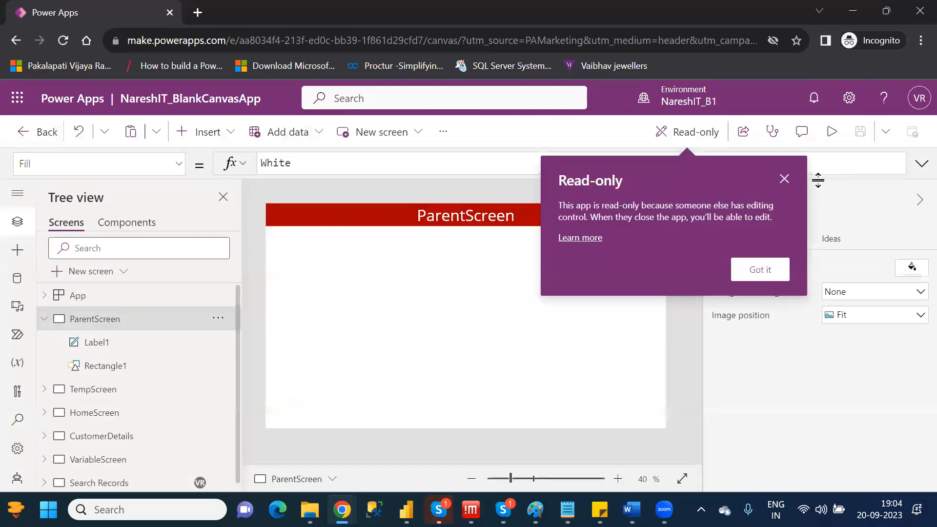
click(783, 179)
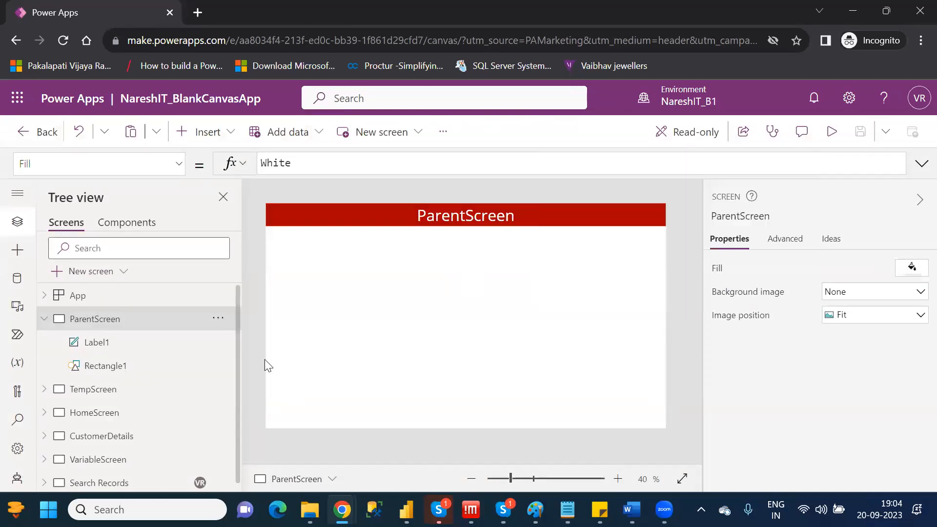
click(148, 394)
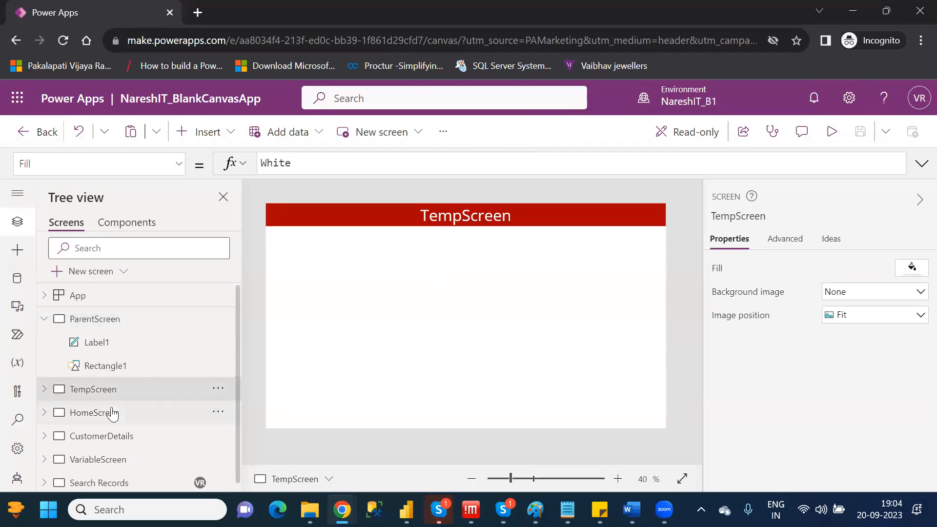
click(113, 414)
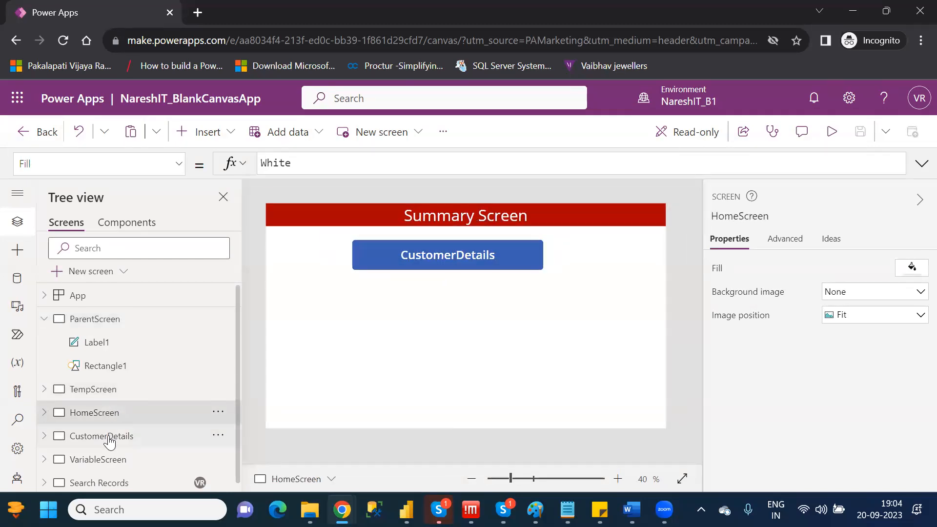
click(109, 443)
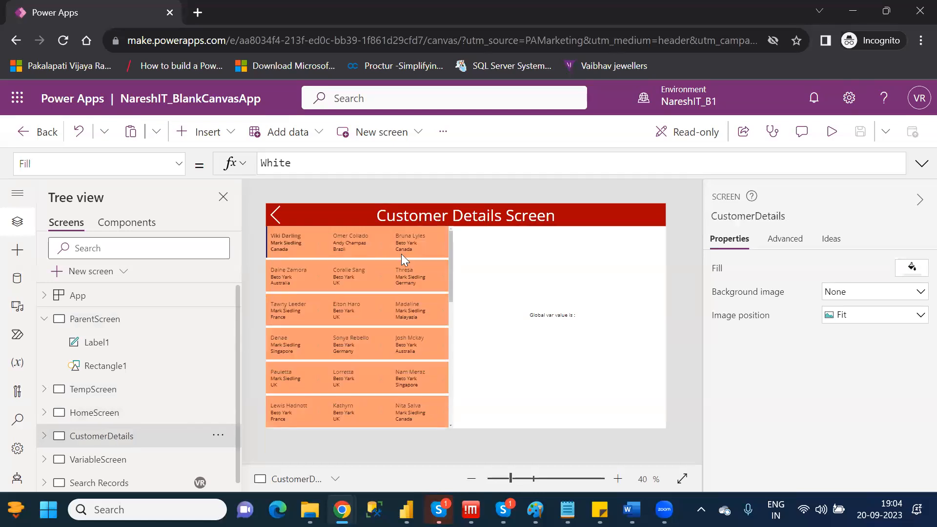
click(109, 466)
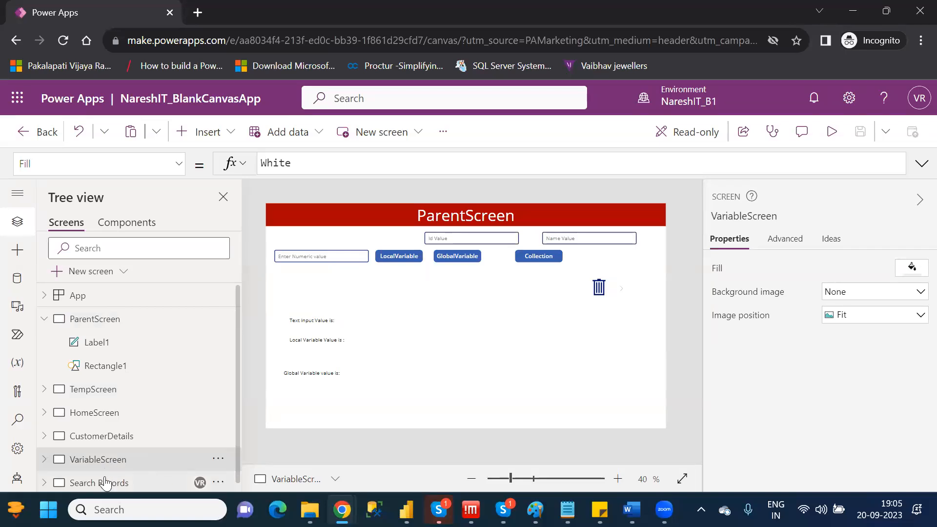
click(106, 483)
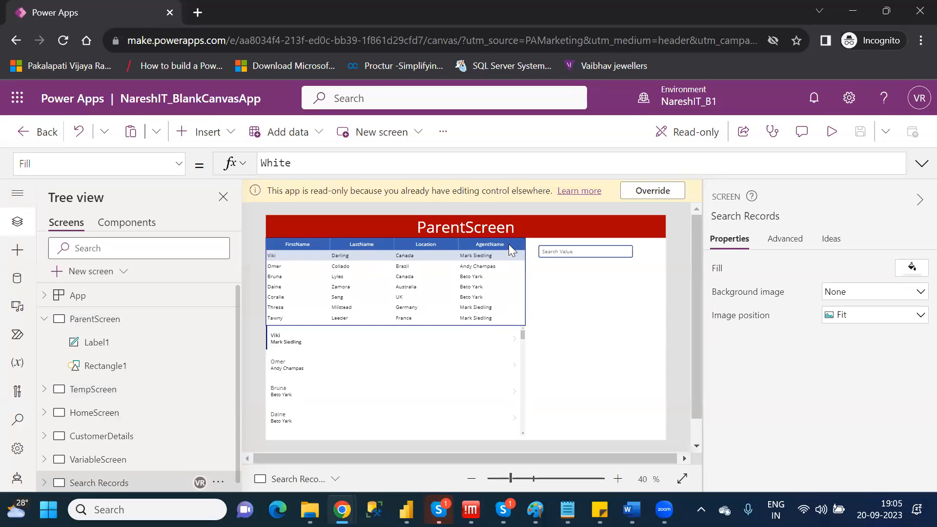
Delete the DataTable2 data table from the Search Records screen.
click(512, 243)
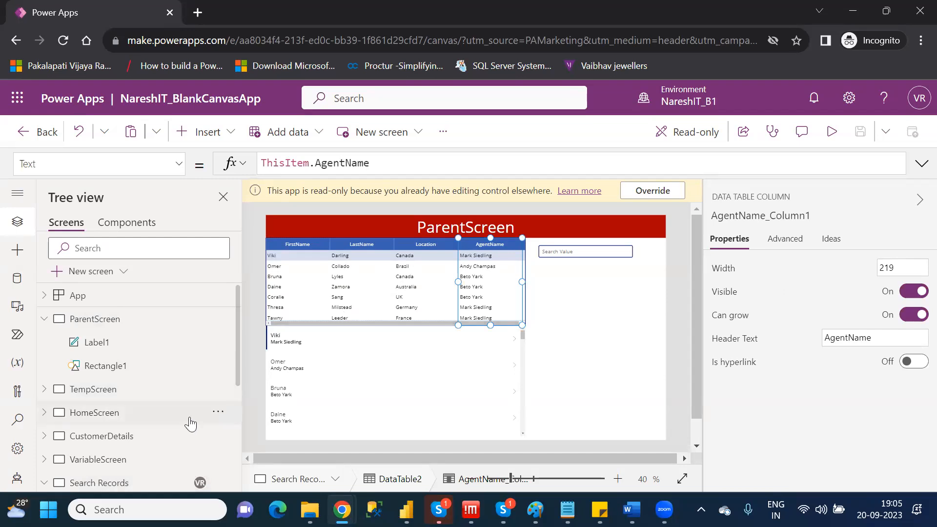
scroll(239, 395, down, 3)
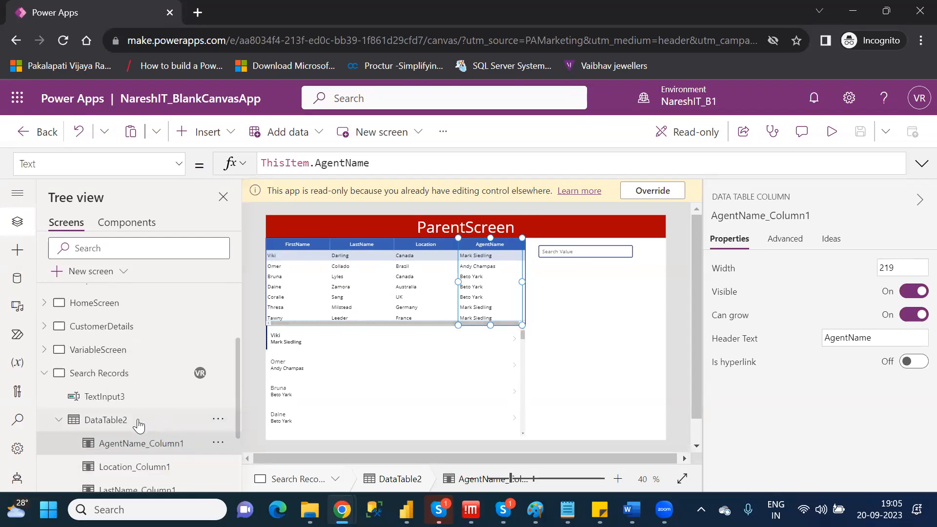
click(138, 422)
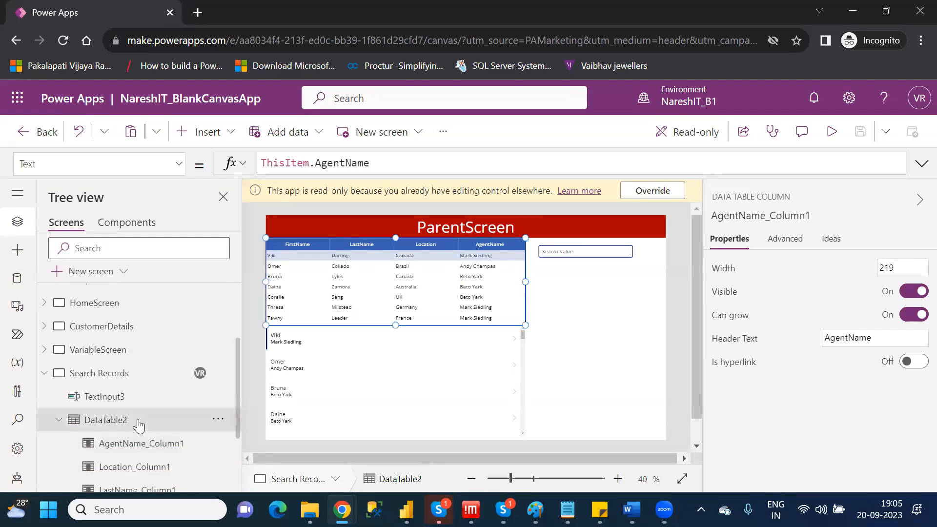
click(218, 420)
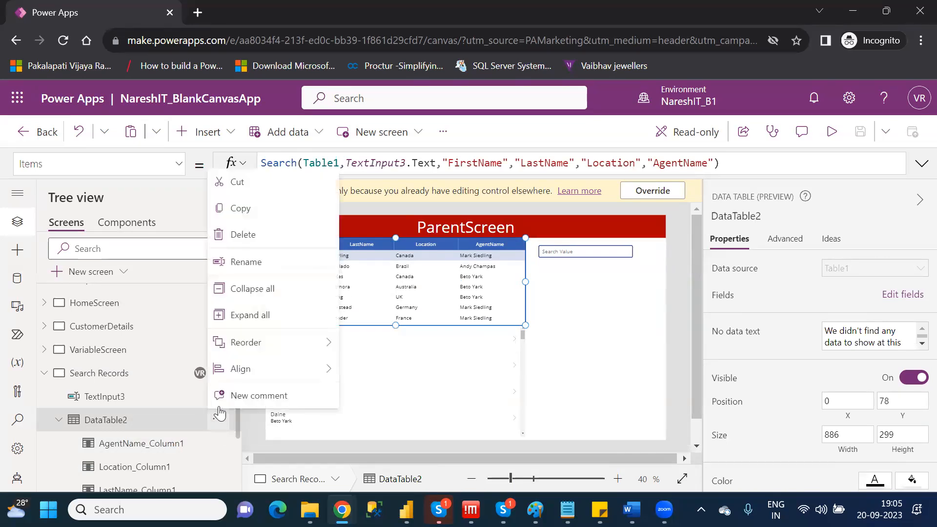
click(242, 234)
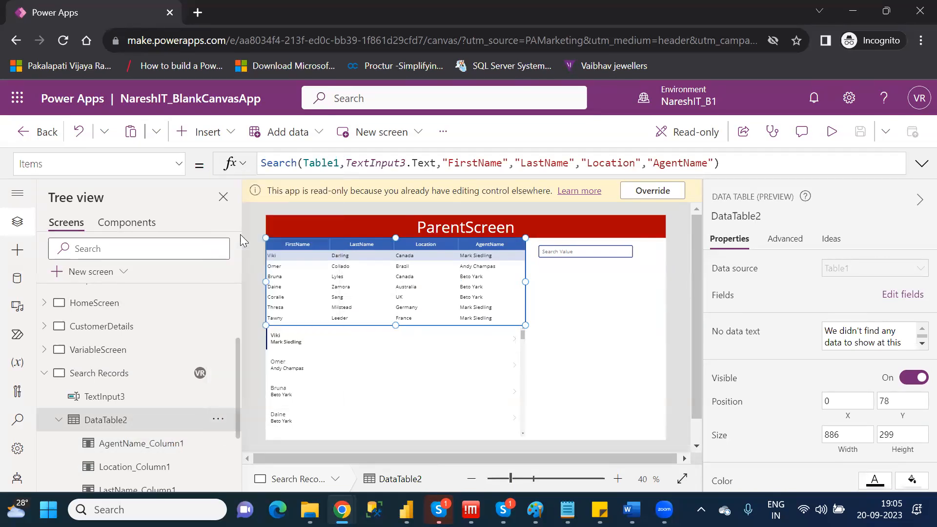
Stretch Gallery2 up to the header's lower edge, to Y position 78 and height 676.
click(417, 332)
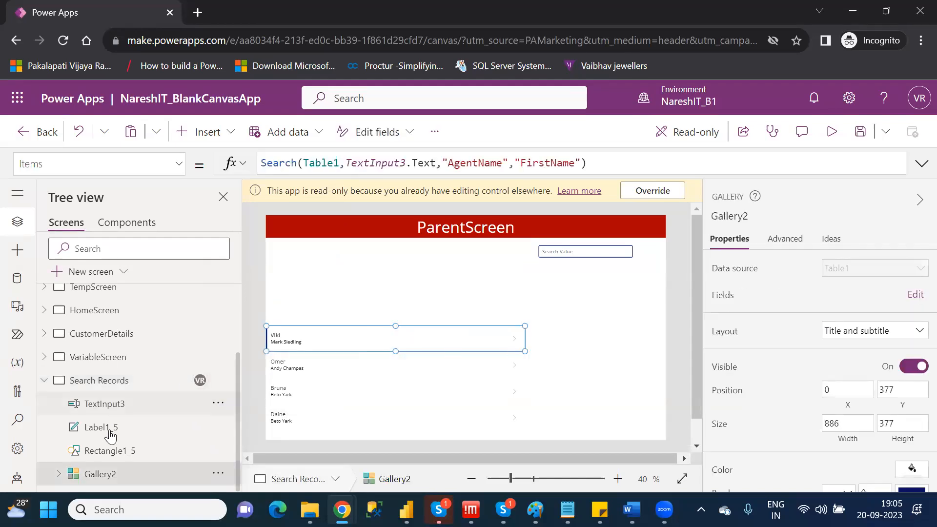
click(98, 474)
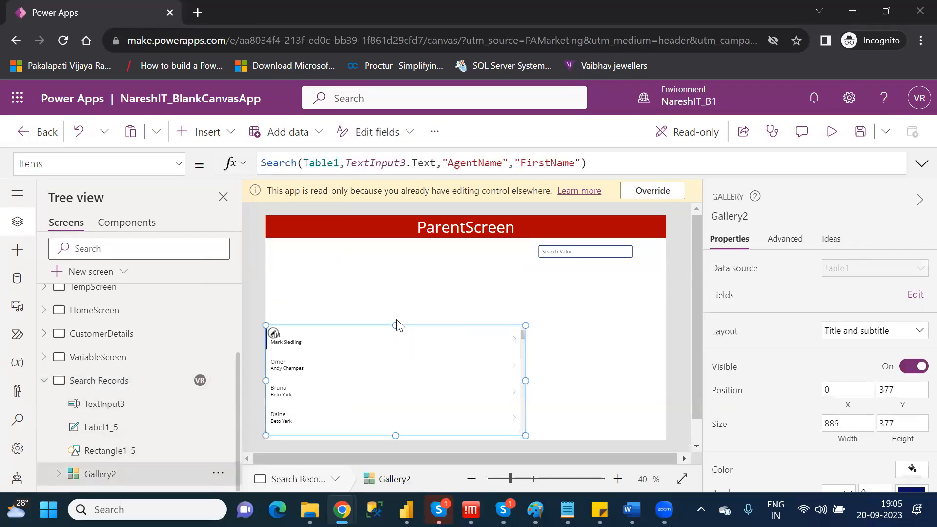
drag(395, 328, 397, 239)
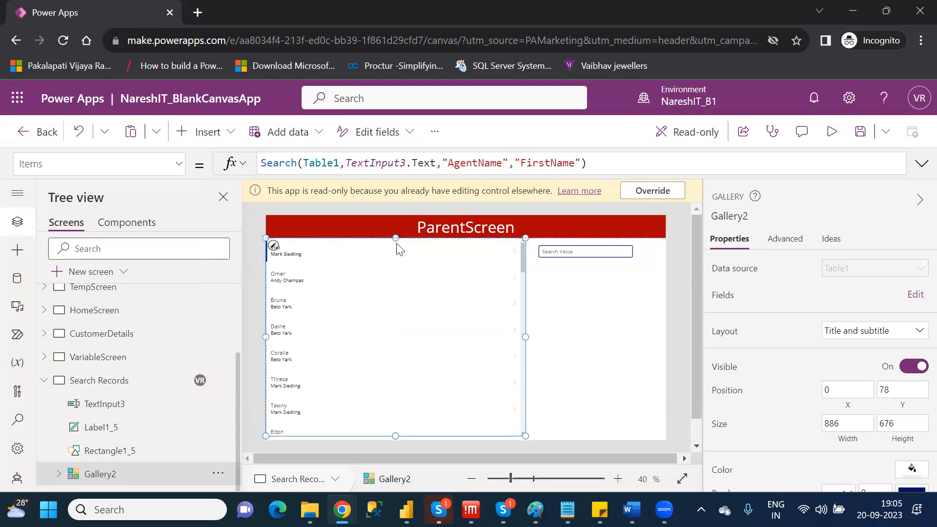
Move the Search Value text input up into the red header bar, beside the screen title.
click(597, 305)
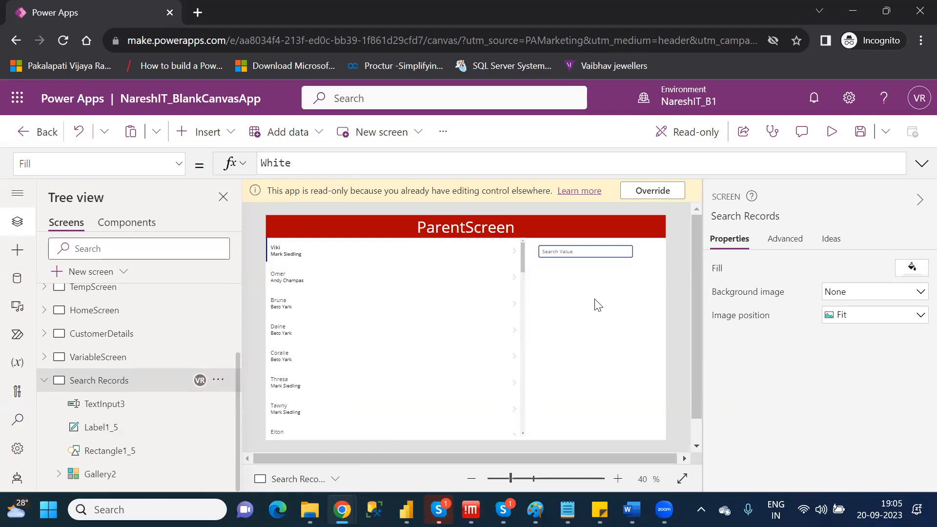
drag(577, 248, 575, 224)
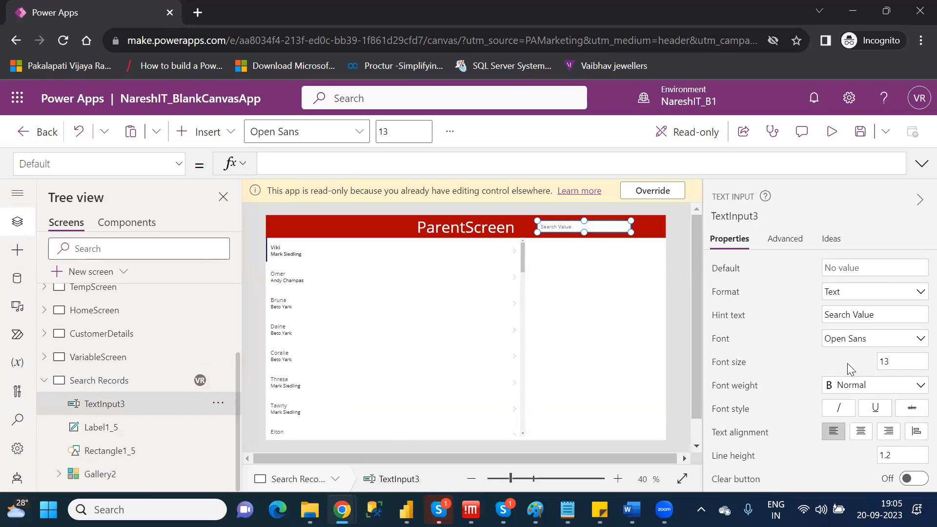
click(578, 326)
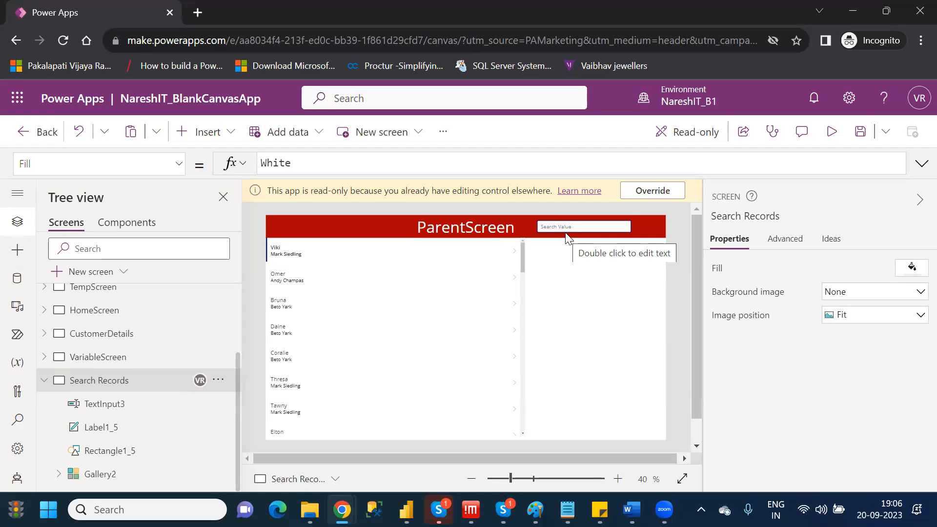
Insert a button on the Search Records screen and place it at the far end of the header, at about X 1187, Y 38.
click(213, 137)
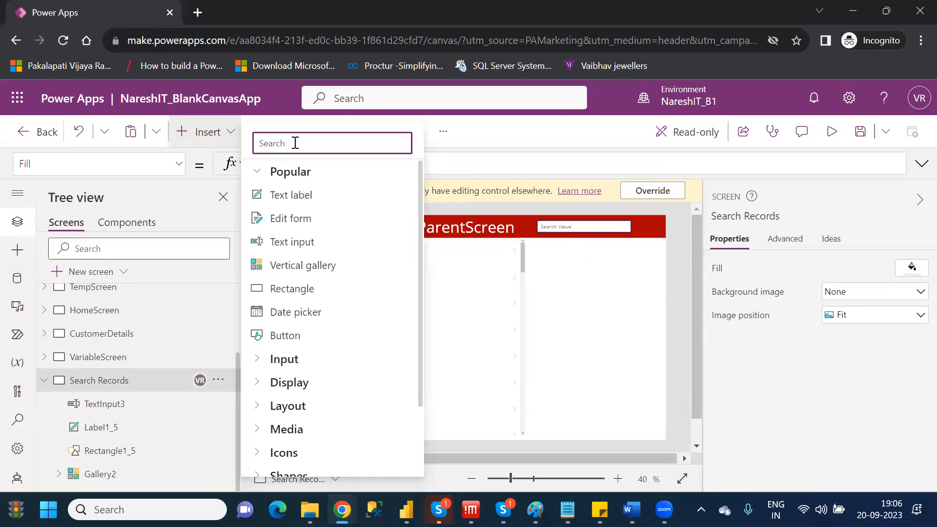
text(but)
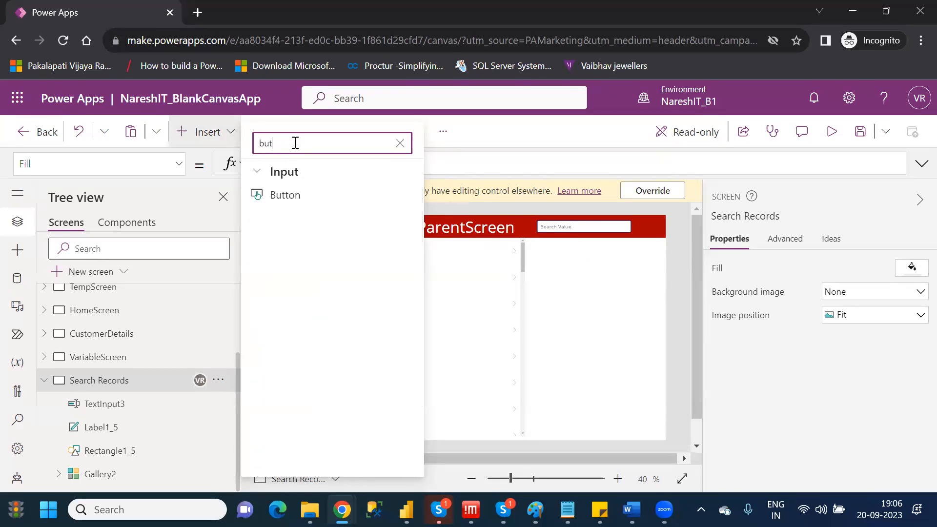
click(295, 200)
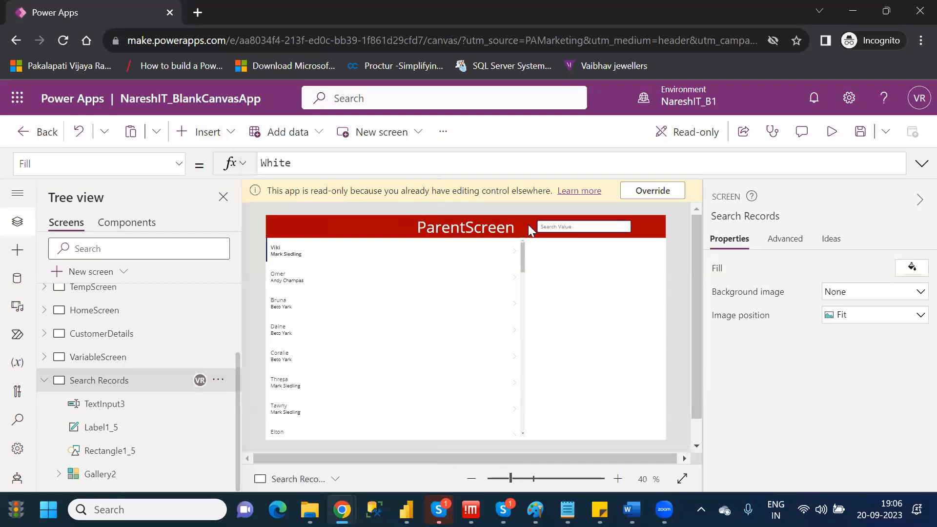
drag(317, 233, 652, 233)
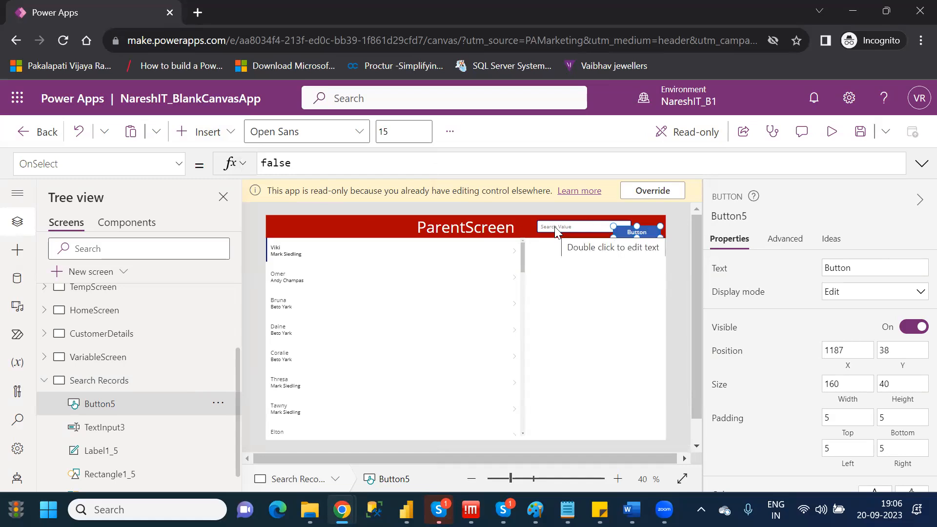
Shift the search text input closer to the title and align the button beside it at about X 1206, Y 19.
drag(550, 224, 533, 226)
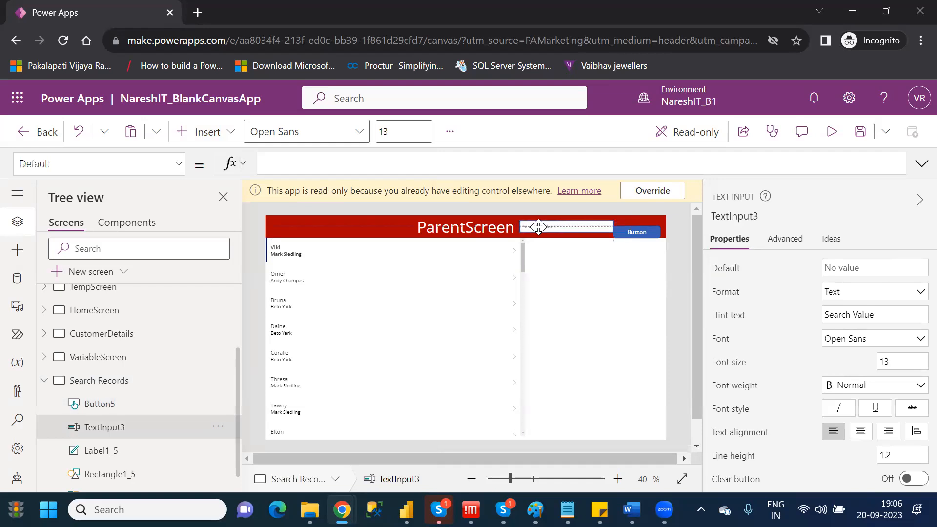
click(636, 231)
drag(635, 229, 641, 225)
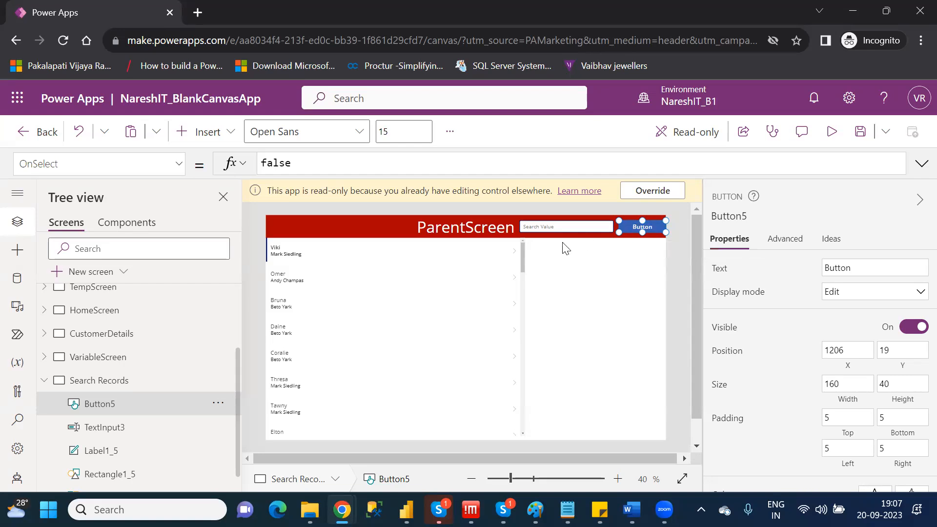
Replace the header button's OnSelect formula with UpdateContext({Searchval:true}).
click(564, 229)
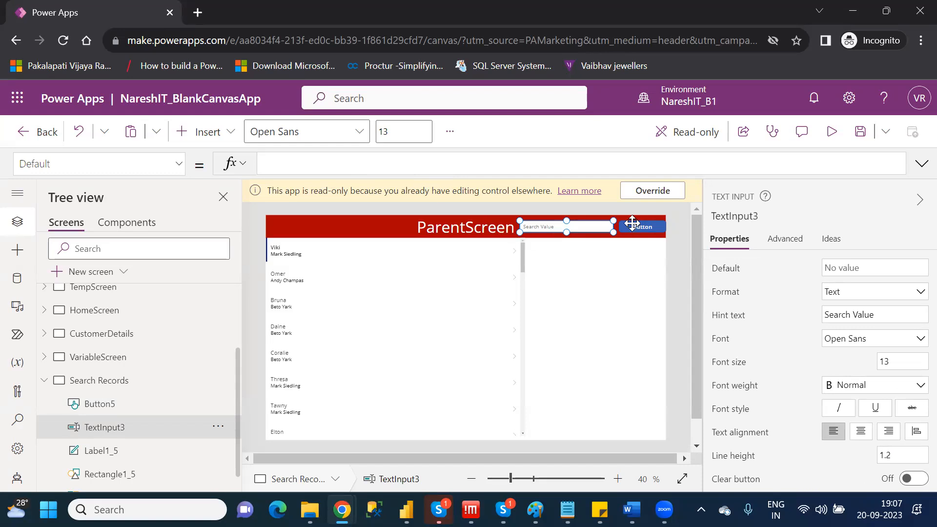
click(632, 223)
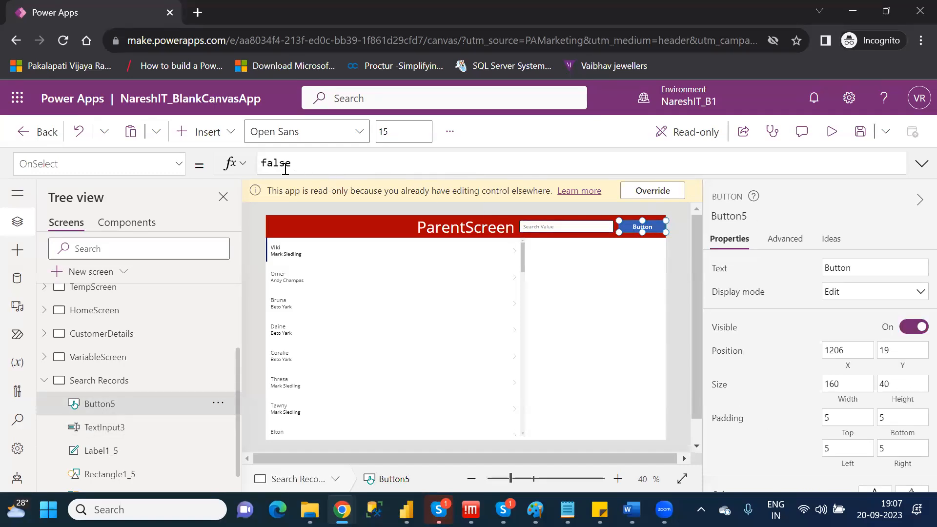
double_click(286, 169)
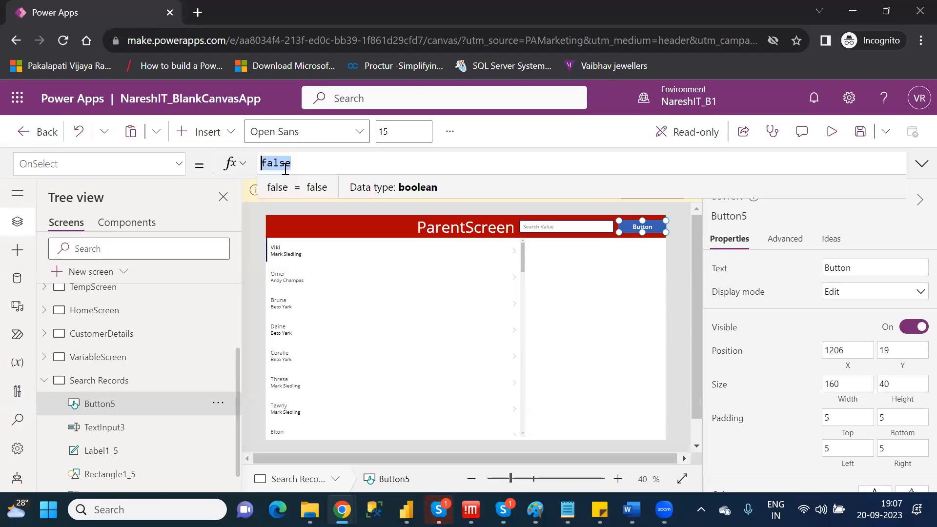
key(BackSpace)
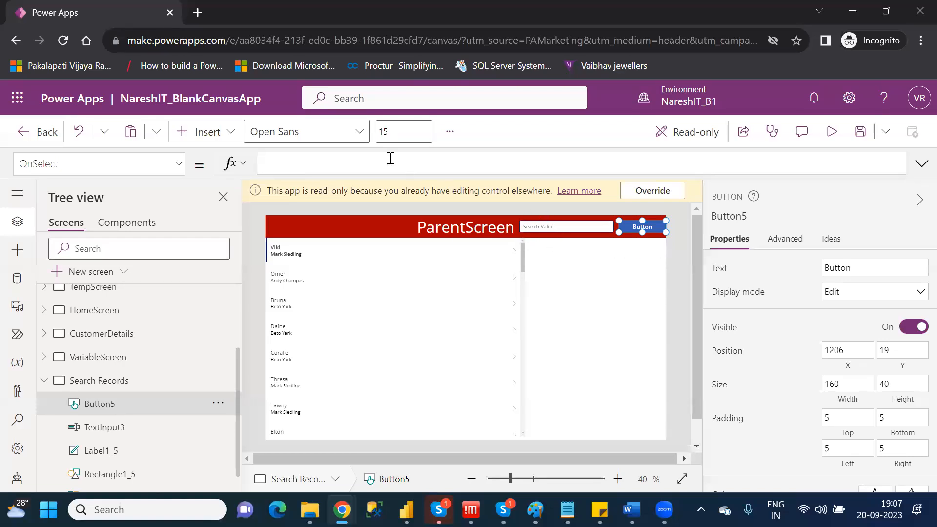
text(update)
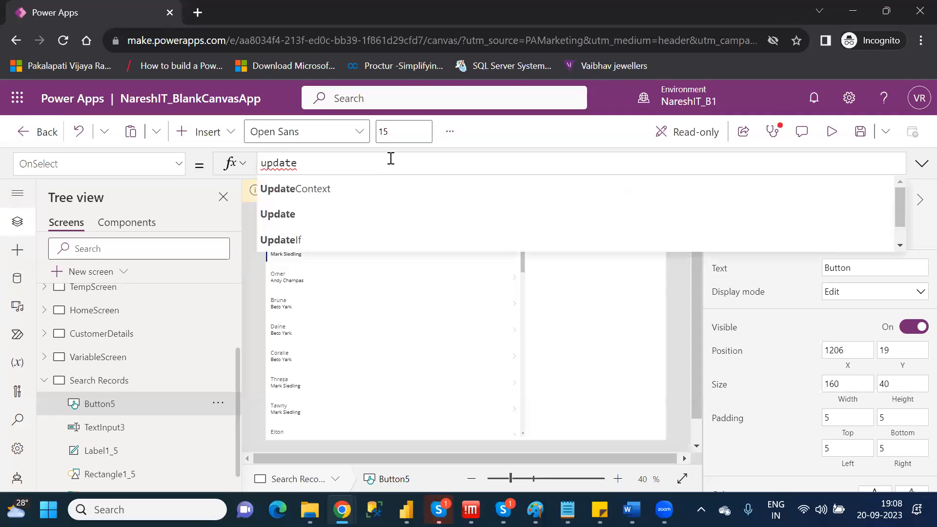
key(Tab)
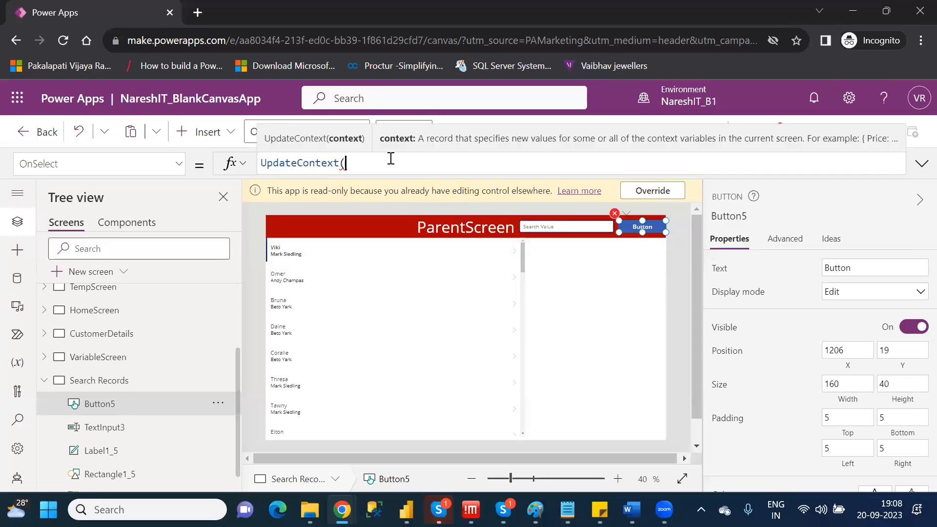
text(()
key(BackSpace)
text({SearchVal:true)
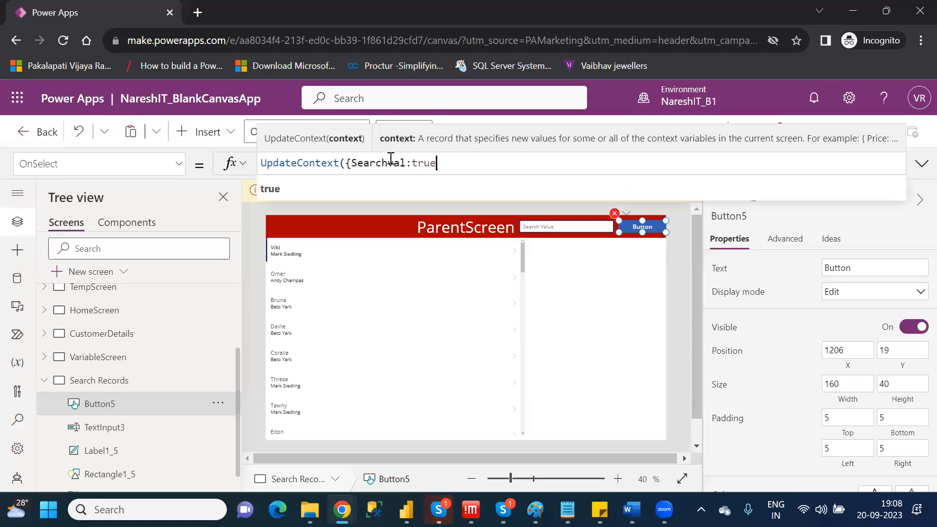
text(}))
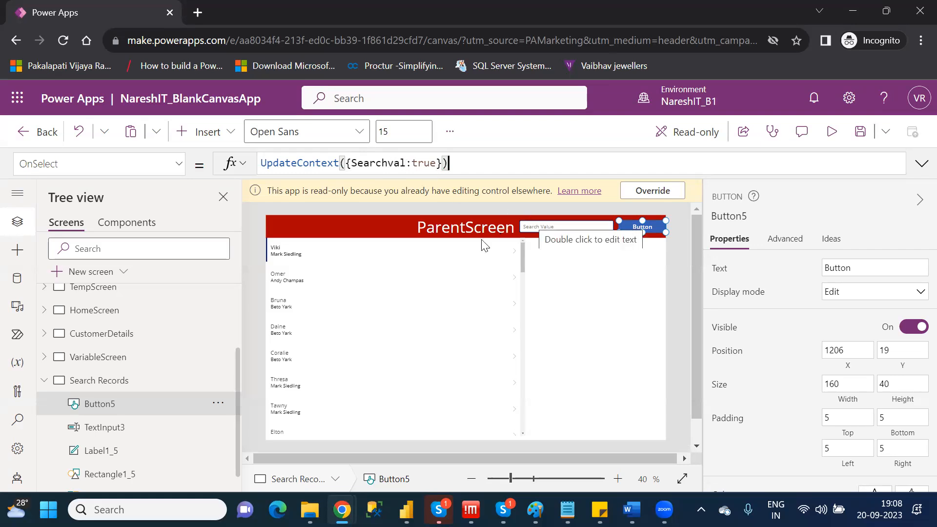
Set the Visible property of the Search Value text input in the header to the Searchval variable.
click(568, 230)
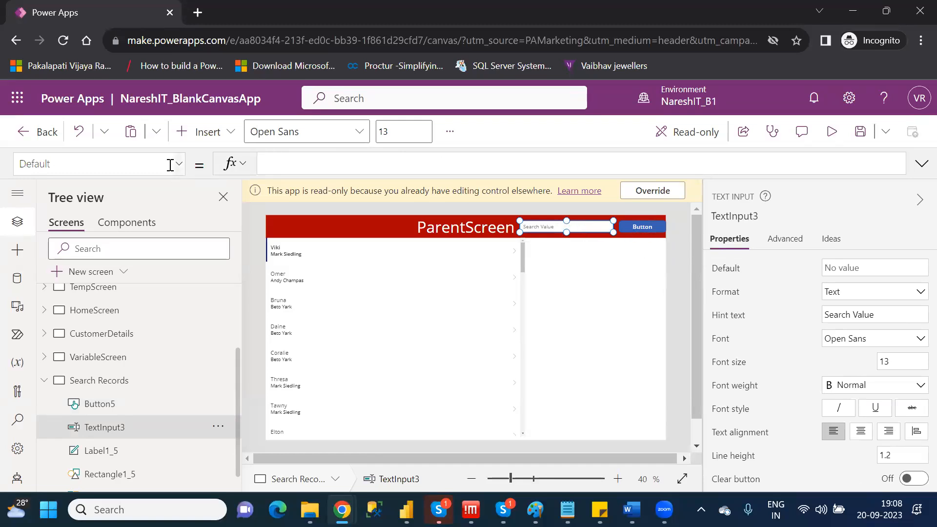
click(171, 164)
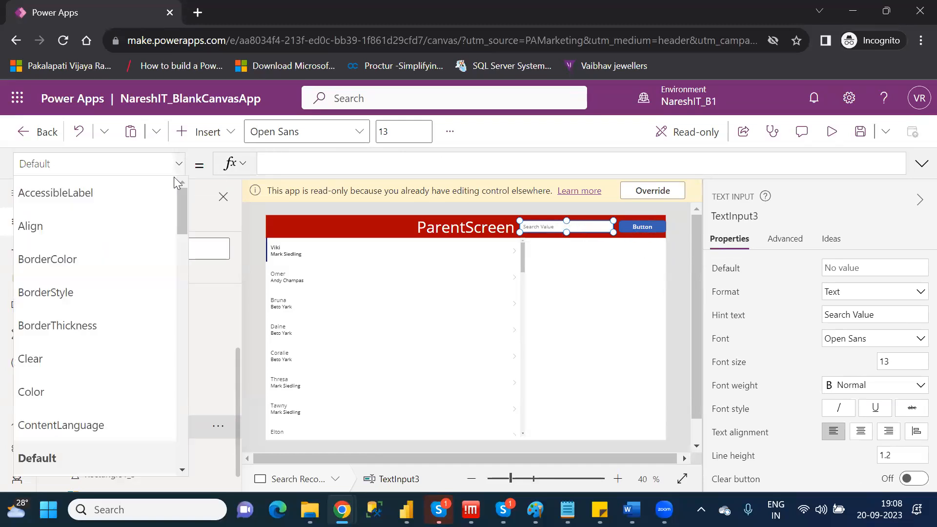
drag(177, 207, 180, 292)
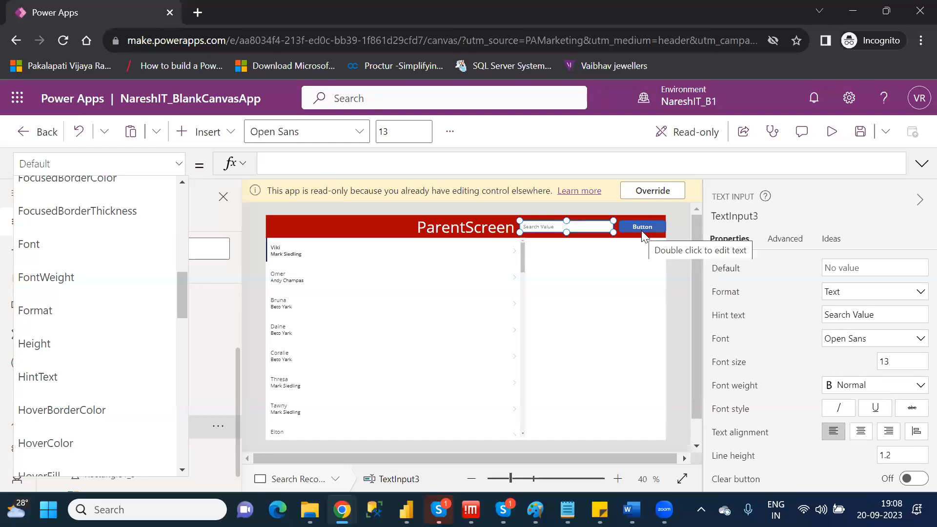
drag(181, 301, 184, 439)
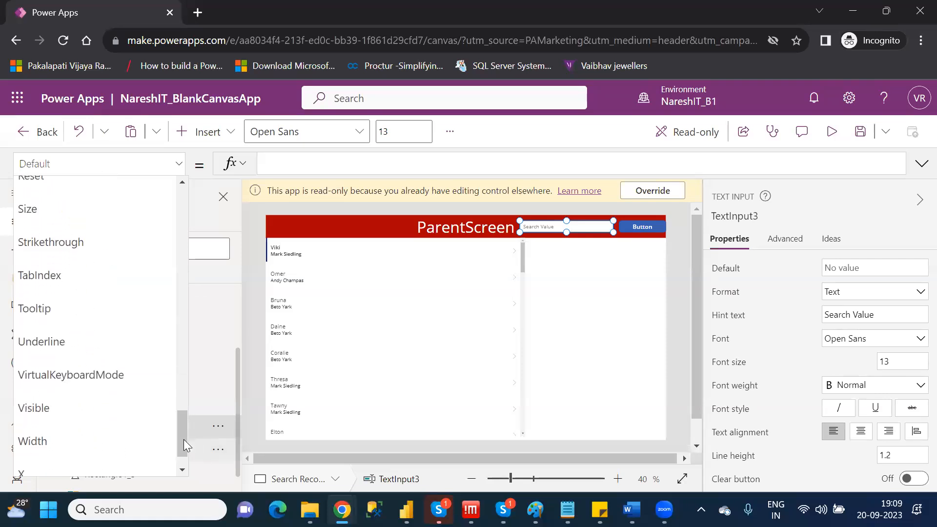
click(59, 408)
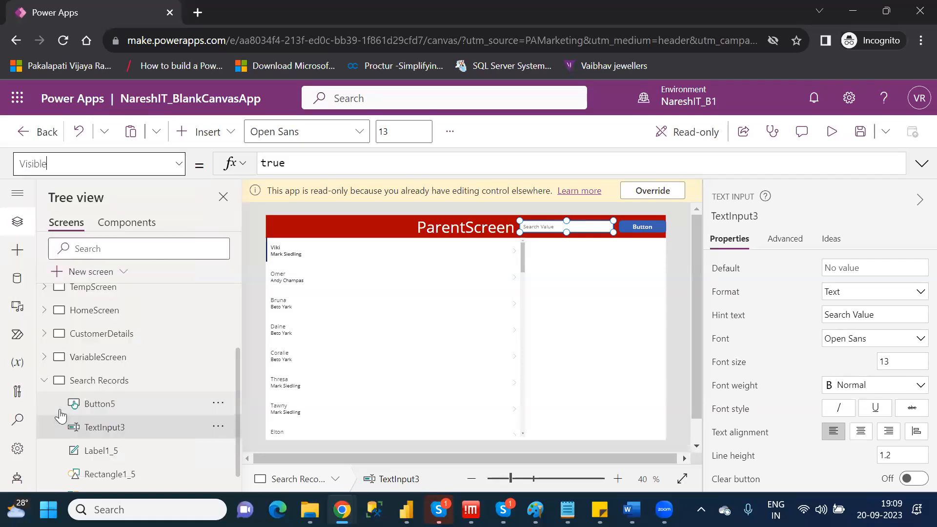
double_click(268, 162)
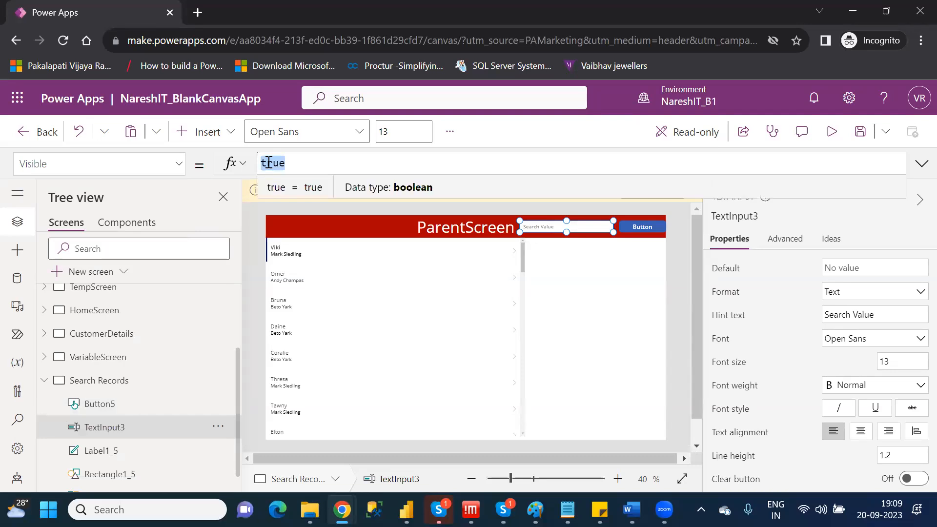
key(BackSpace)
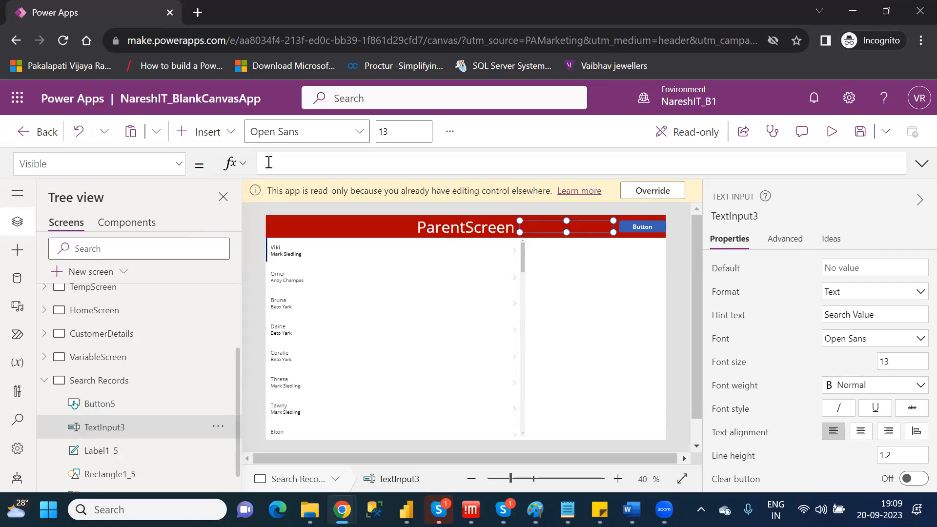
text(se)
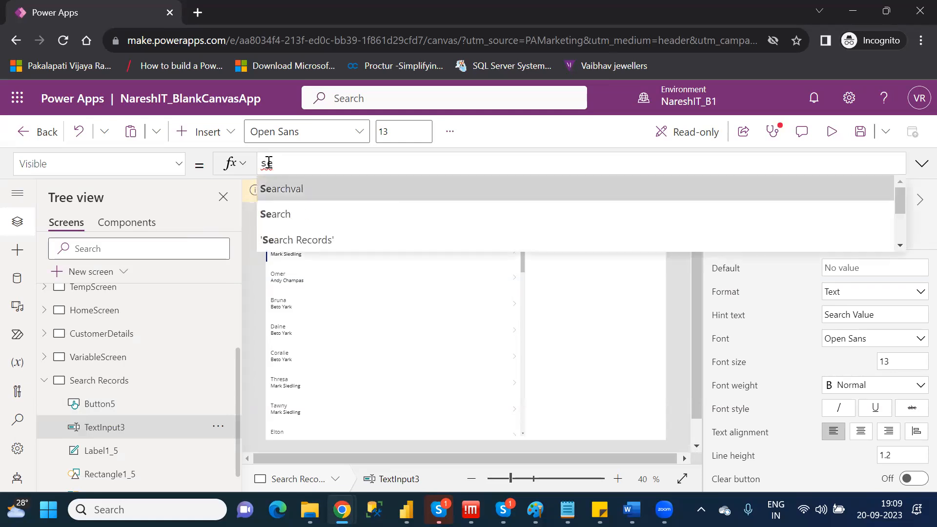
key(Tab)
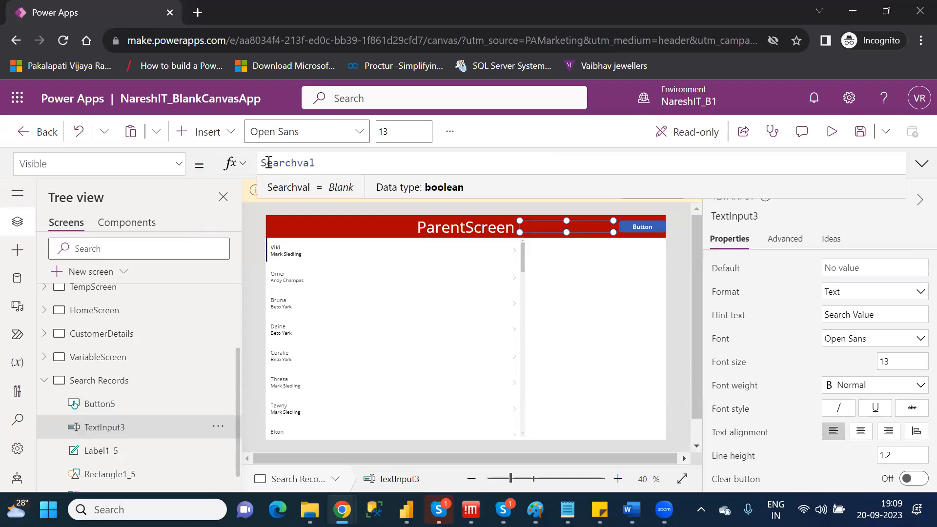
click(559, 267)
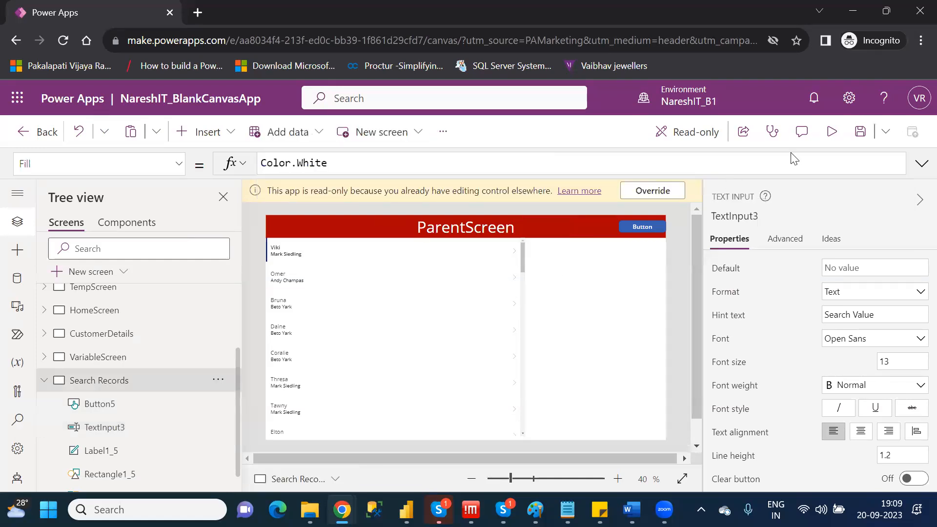
Preview the app, reveal the search box with the header button, search for the first listed customer's name, and clear the search.
click(832, 140)
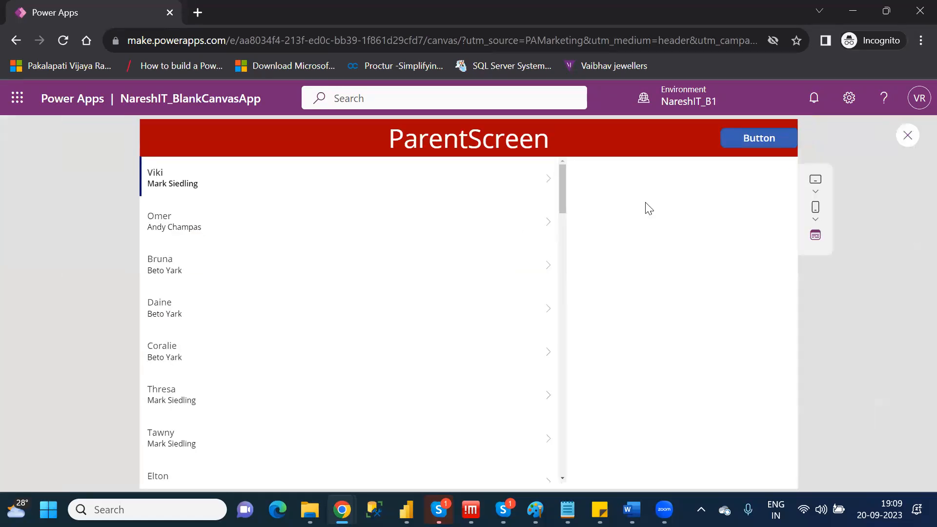
click(743, 147)
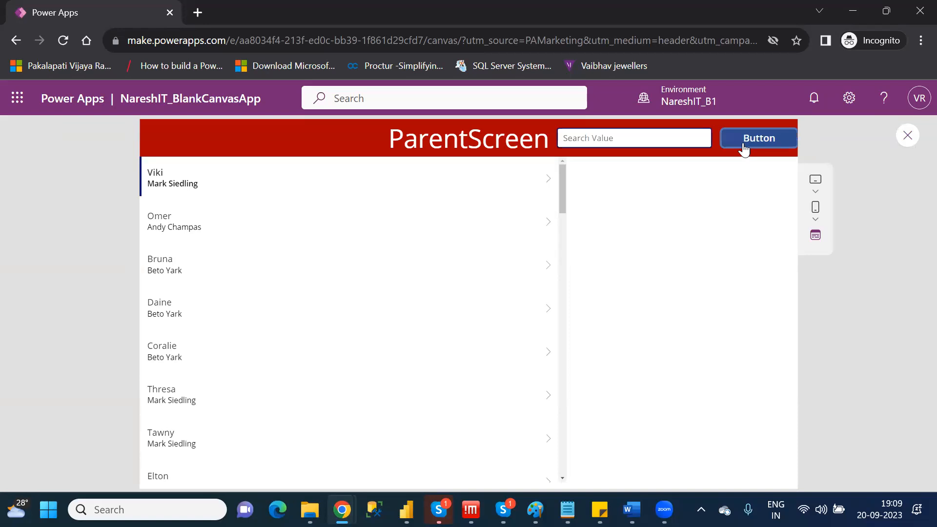
click(621, 138)
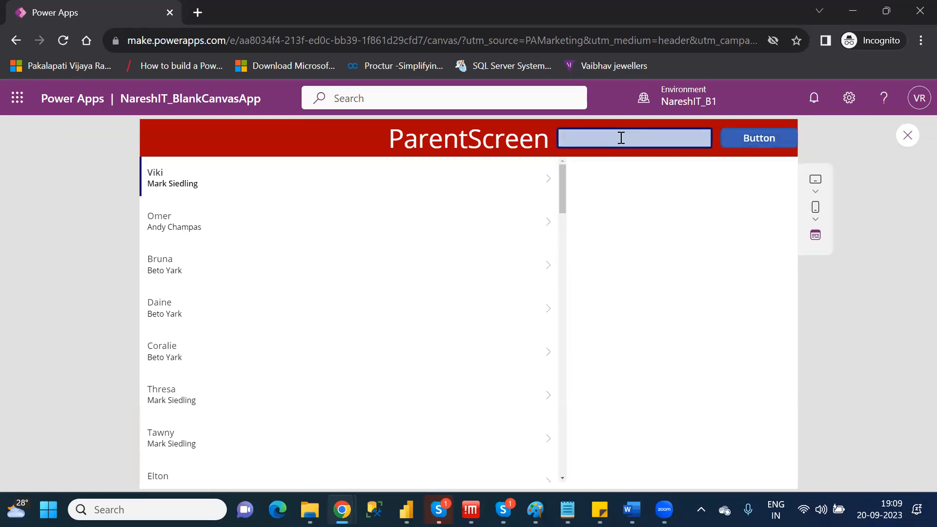
text(viki)
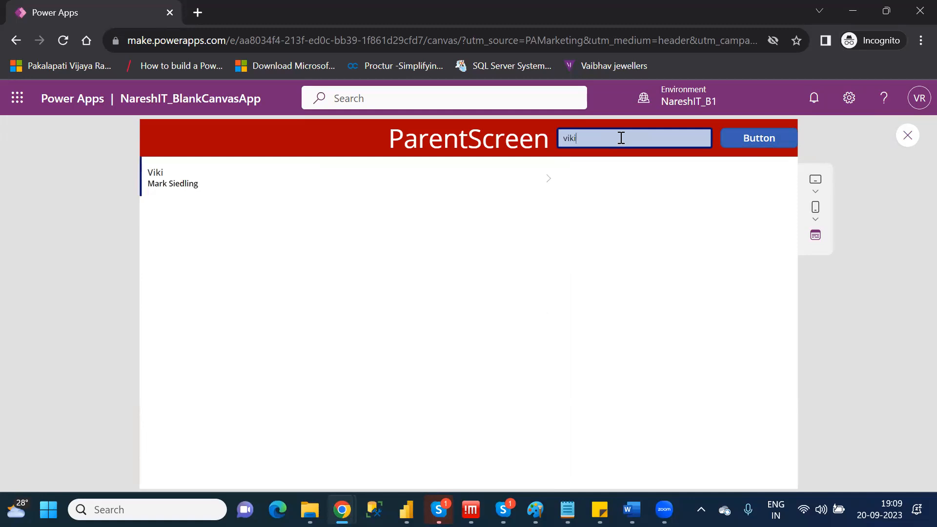
key(BackSpace)
key(BackSpace)
key(BackSpace)
key(BackSpace)
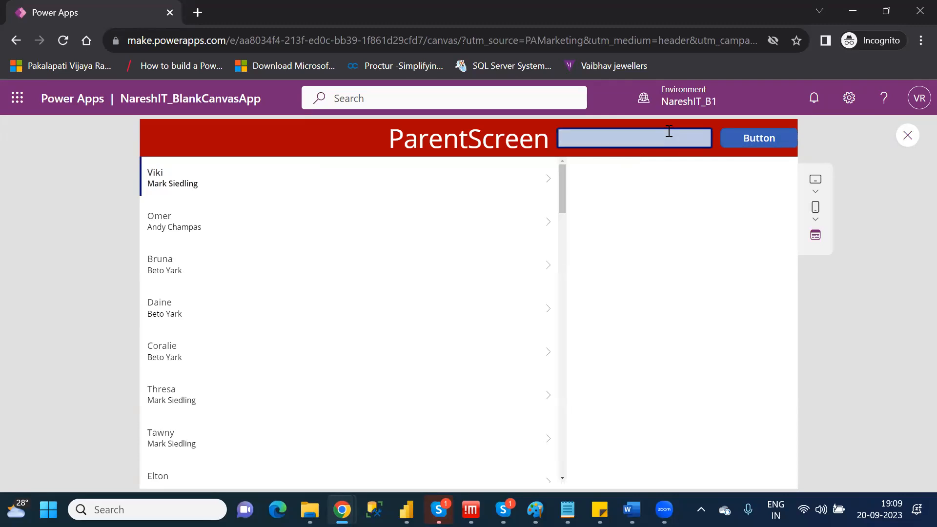
Test the header button a second time in the preview, and return to editing the app.
click(753, 141)
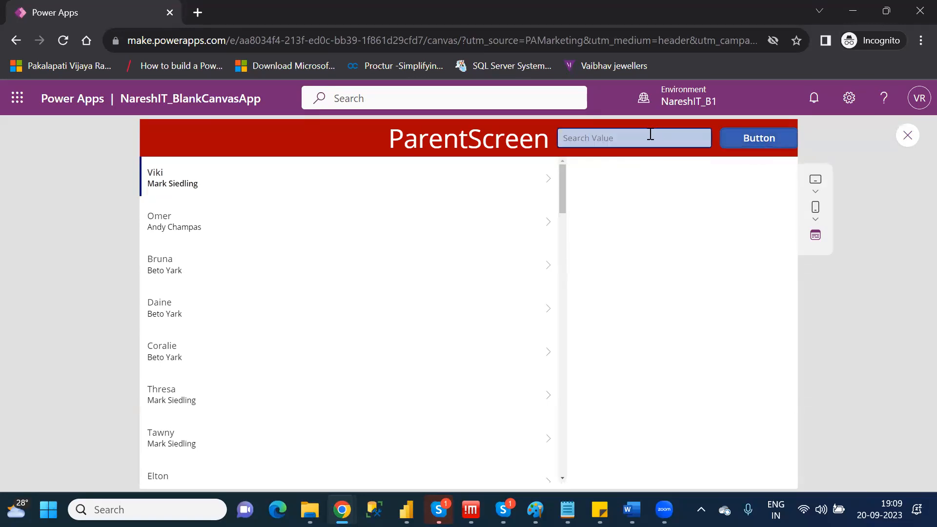
click(906, 135)
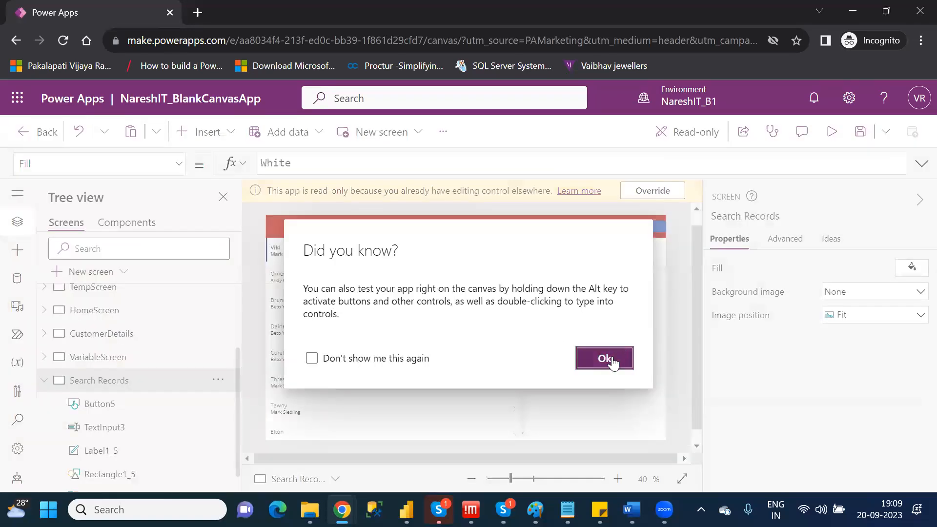
click(613, 356)
Change the header button's OnSelect formula to UpdateContext({Searchval:!Searchval}) so it toggles the variable.
click(635, 223)
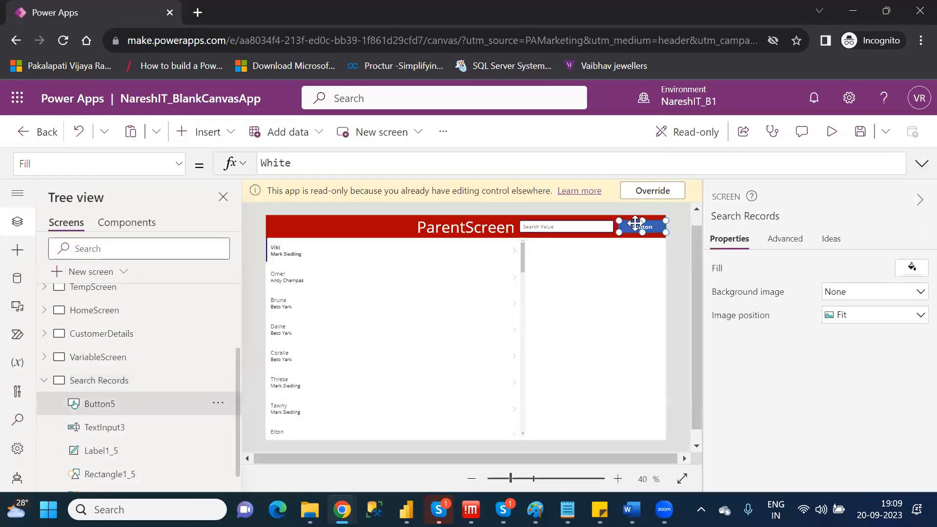
double_click(420, 163)
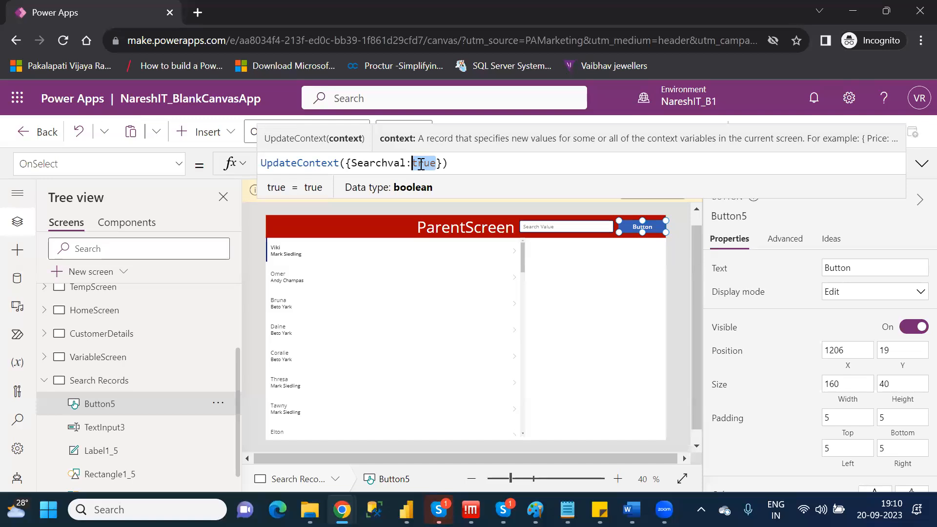
key(BackSpace)
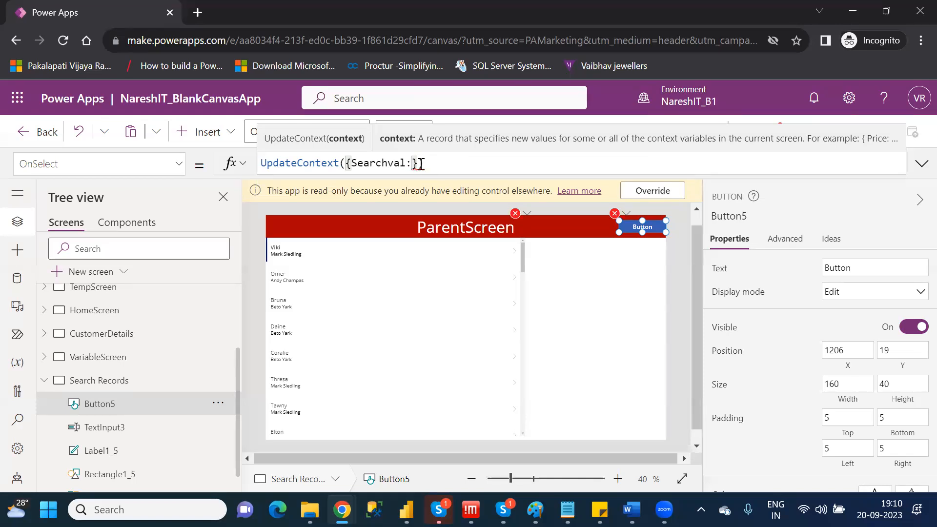
text(!)
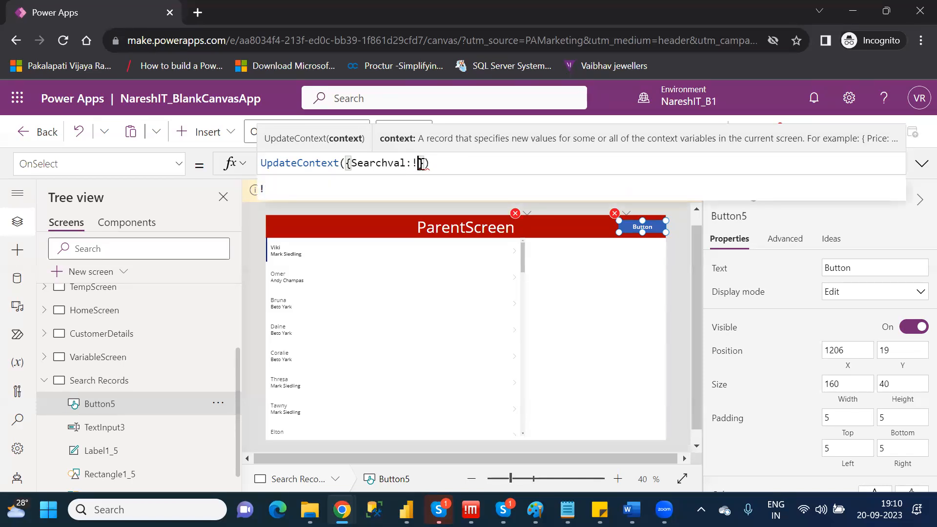
double_click(386, 165)
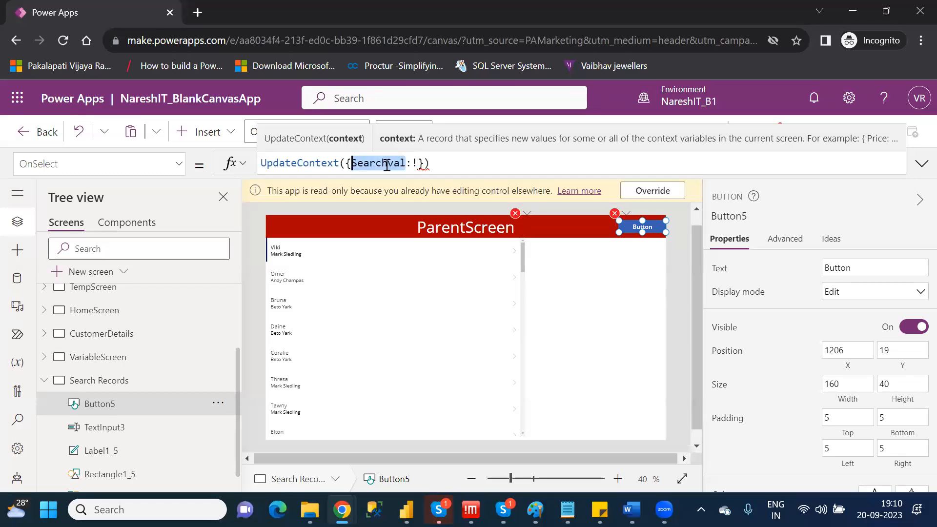
text(Searchval)
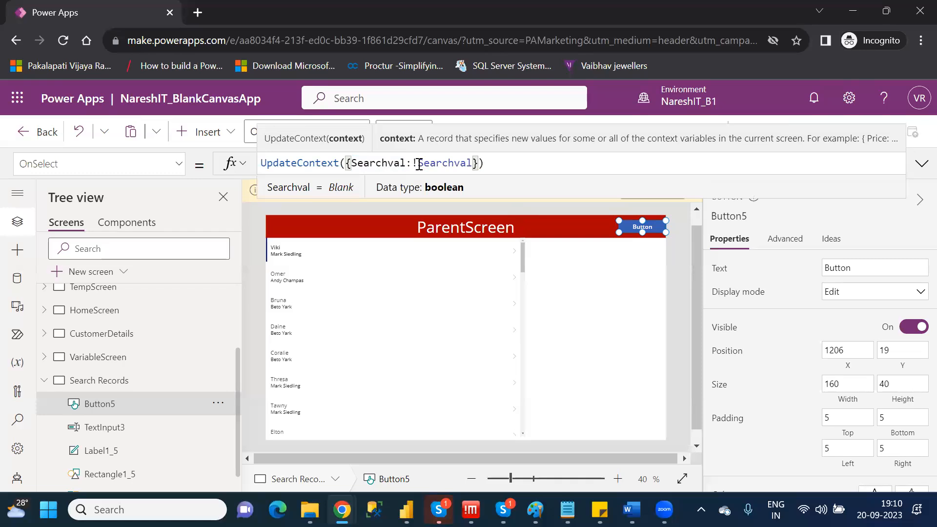
click(624, 270)
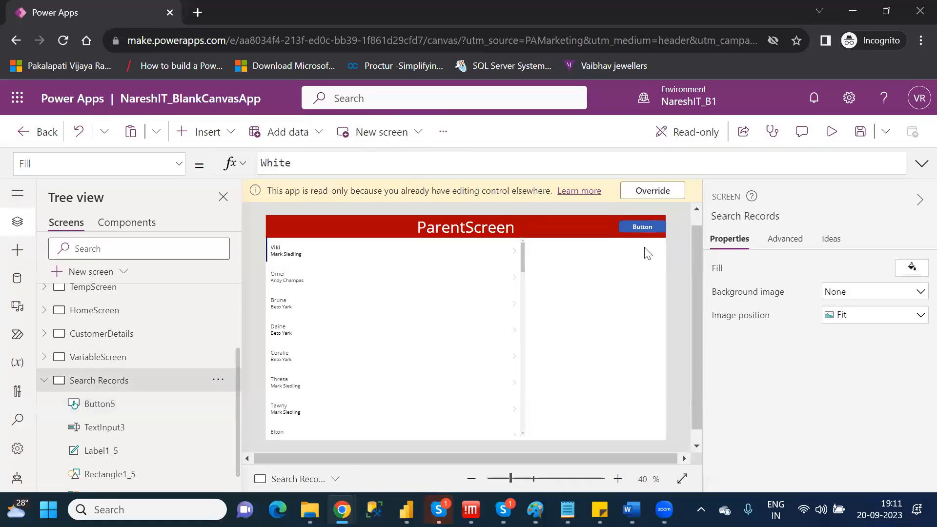
Preview the app, toggle the search box on and off with the header button, and return to editing.
click(833, 140)
click(747, 142)
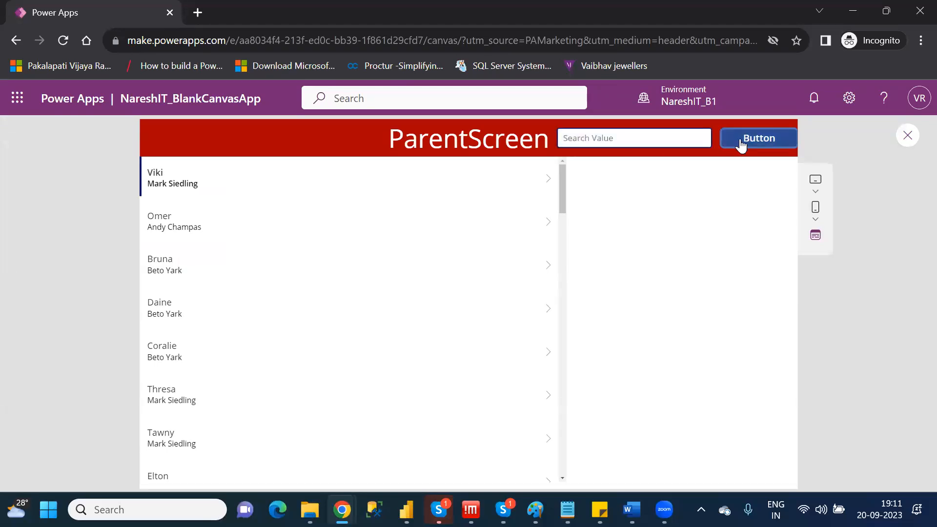
click(740, 142)
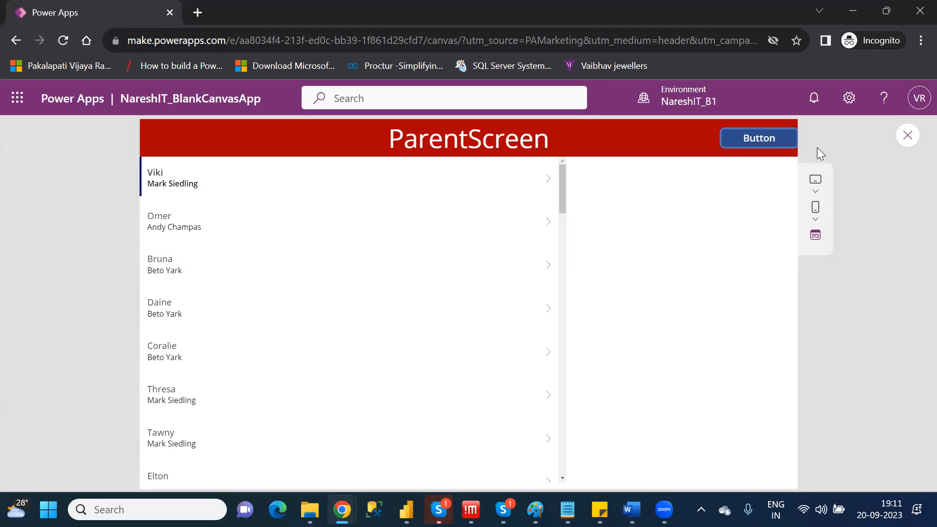
click(908, 136)
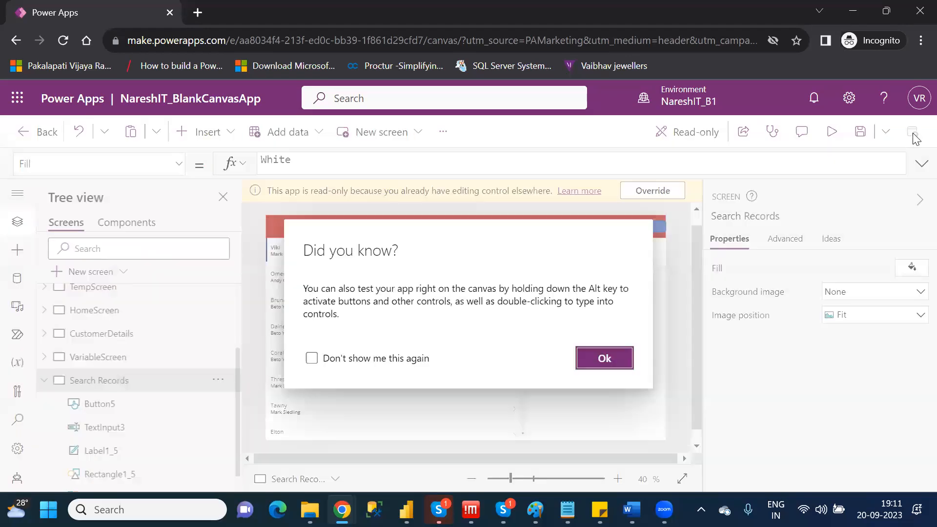
click(604, 359)
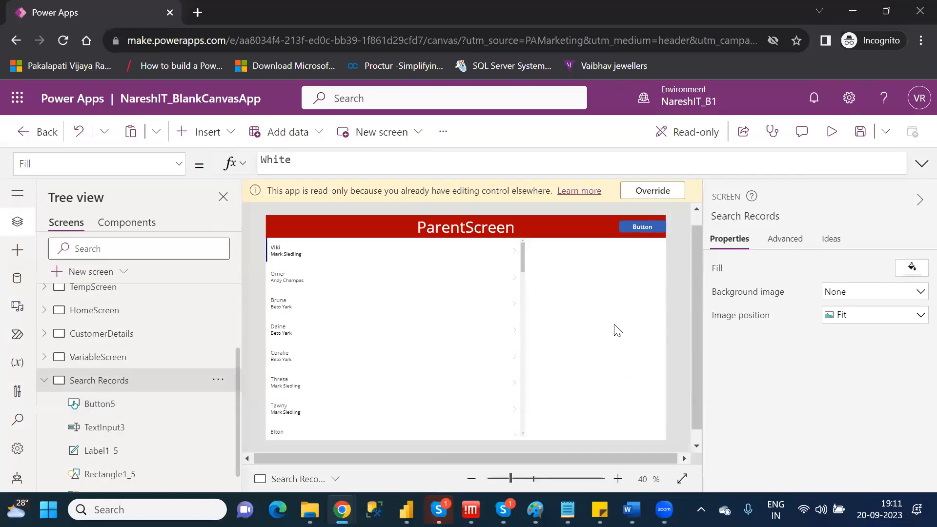
Delete the header button and set the Visible property of the search text input to true.
click(646, 227)
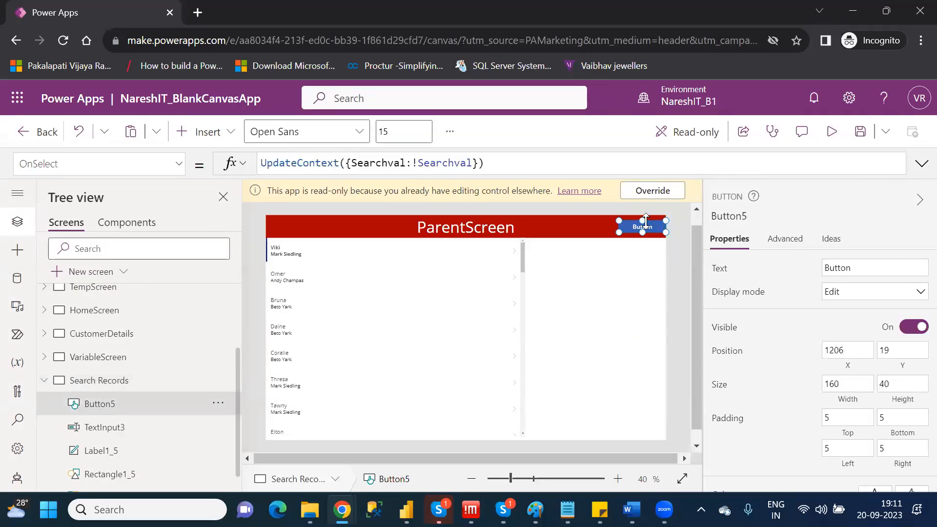
key(Delete)
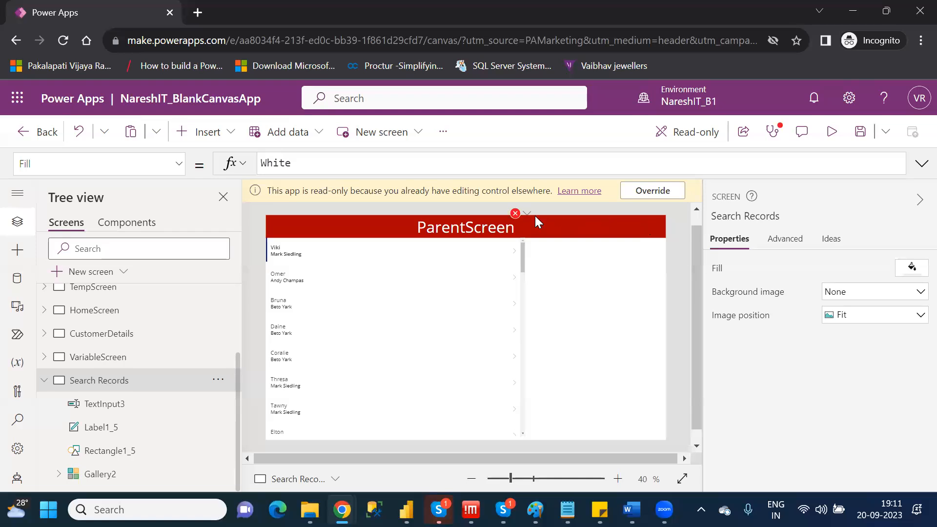
click(521, 220)
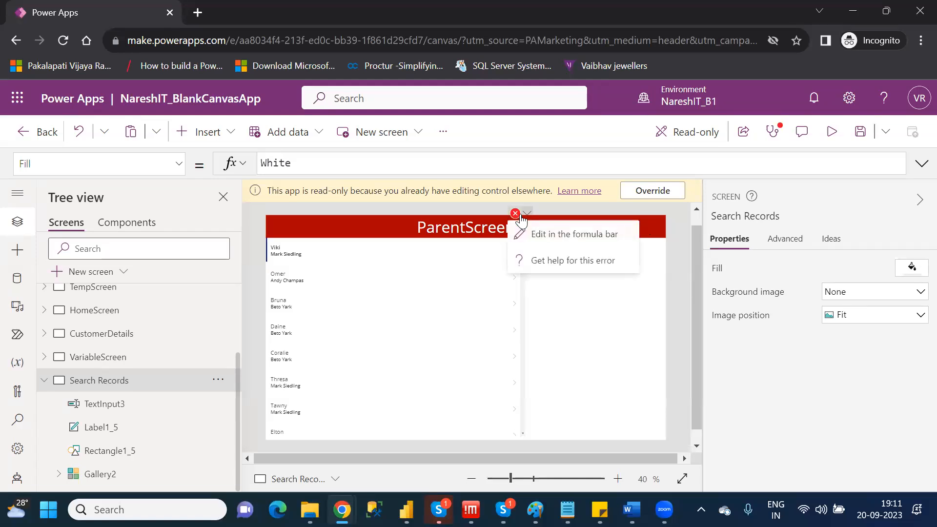
click(556, 233)
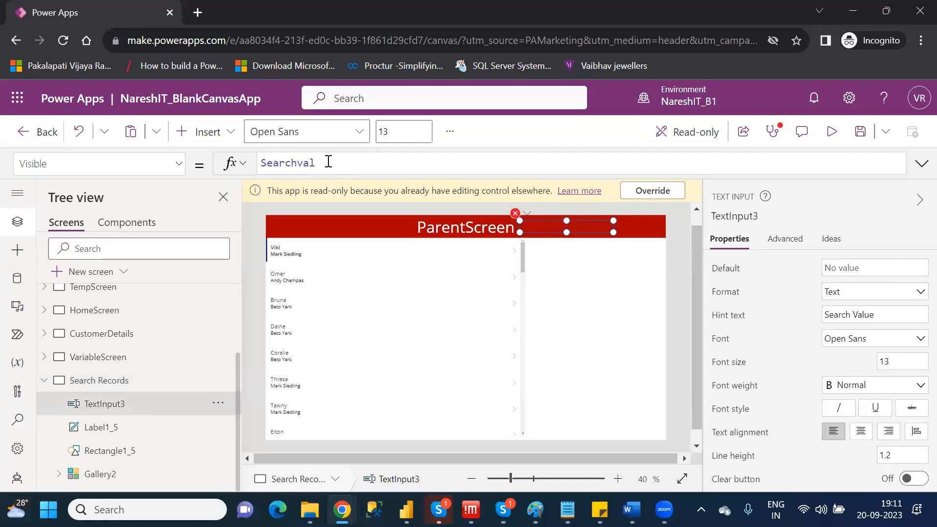
drag(328, 162, 250, 166)
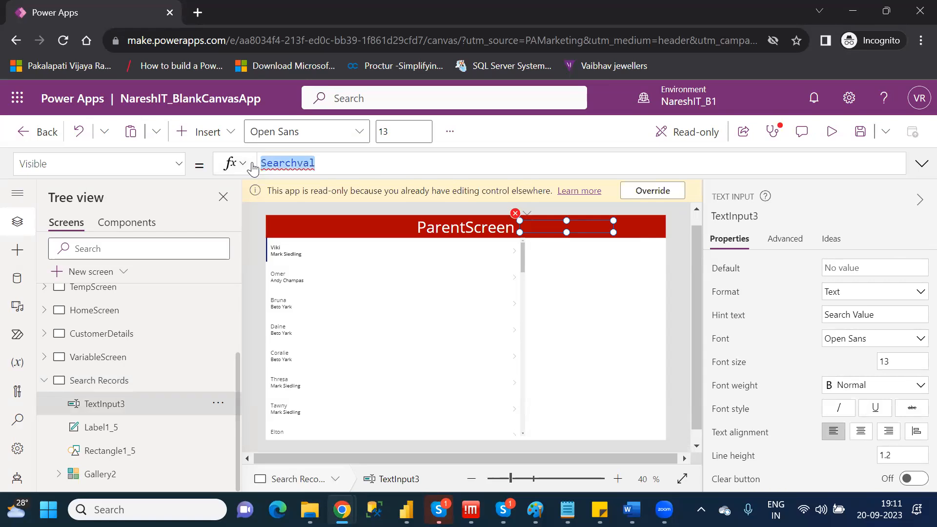
text(true)
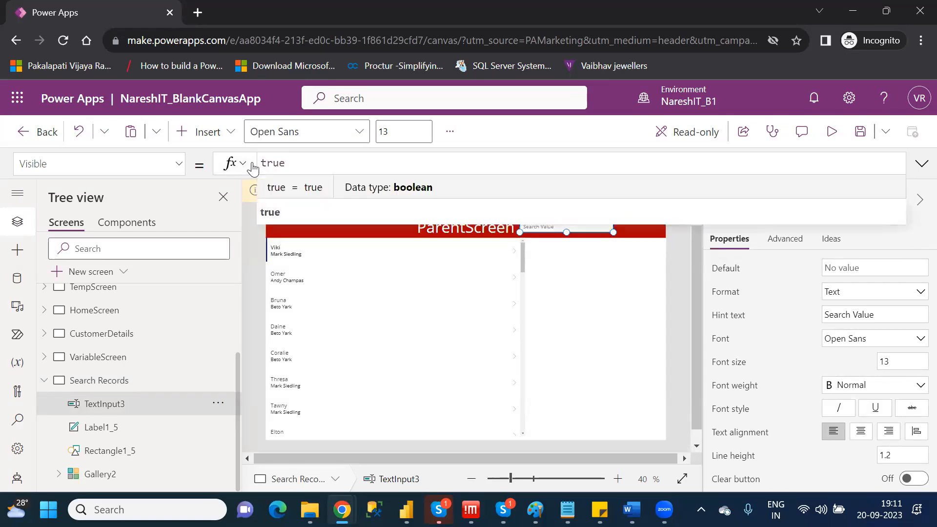
click(269, 211)
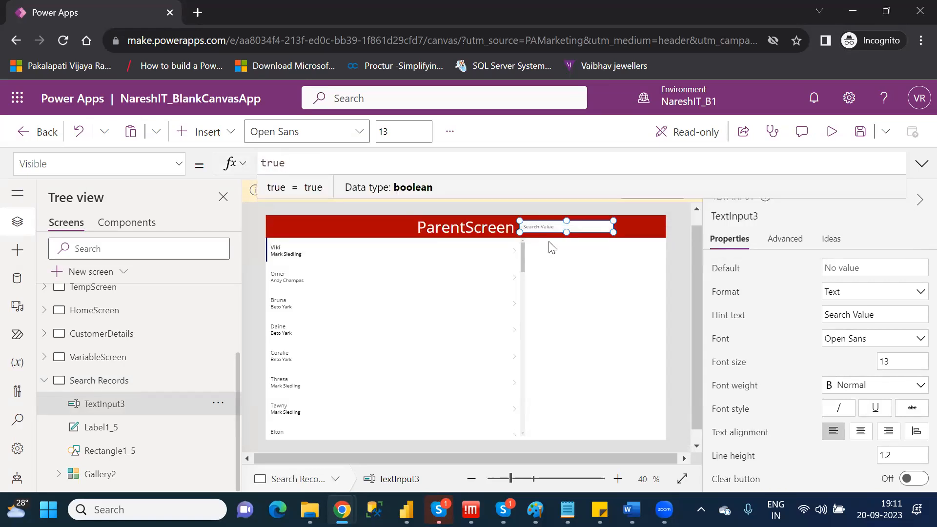
Insert a Search icon and place it in the red header beside the search text input.
click(650, 283)
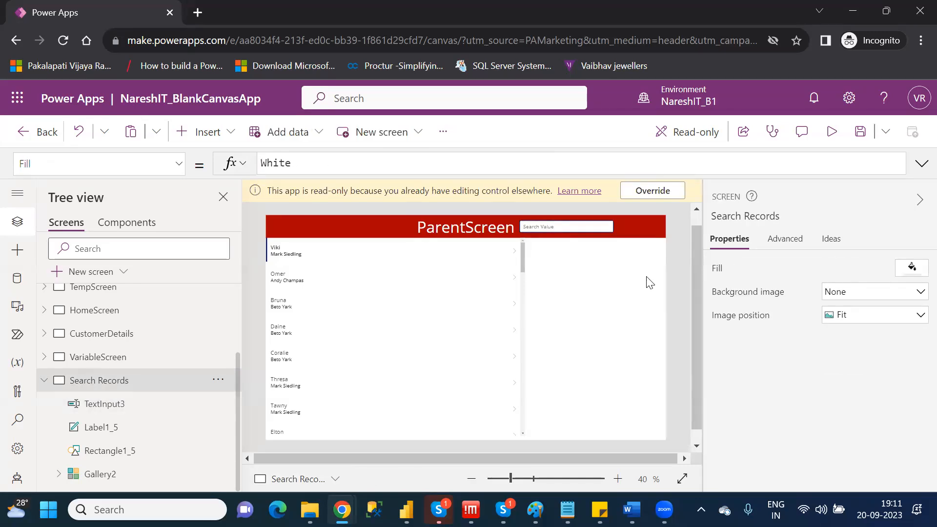
click(204, 141)
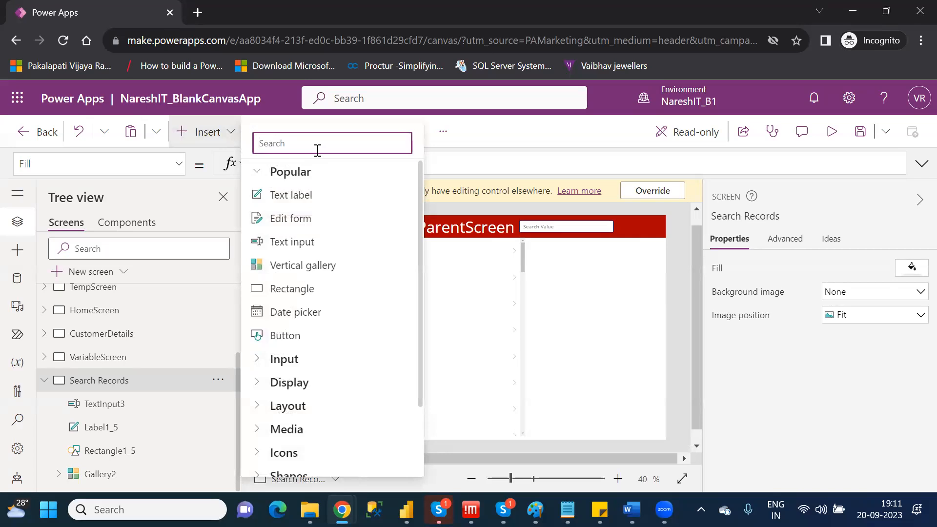
text(sear)
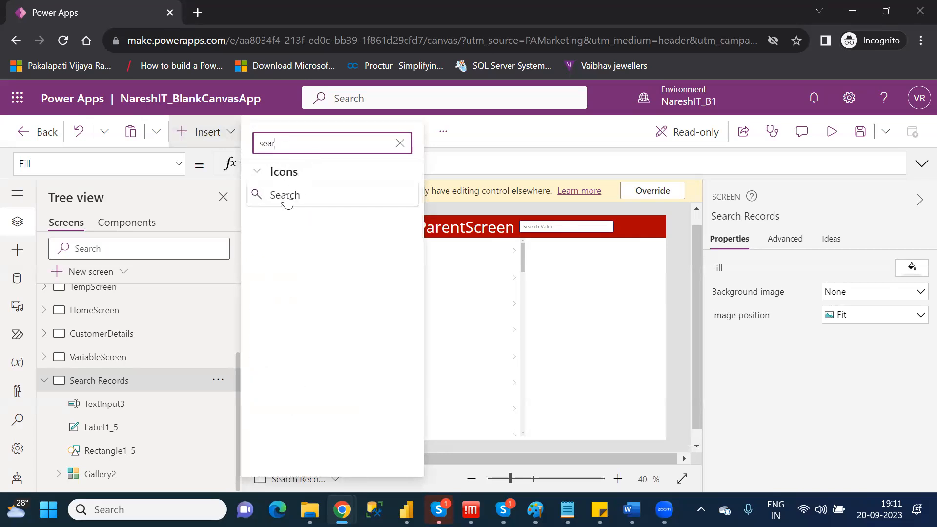
click(286, 196)
drag(287, 239, 634, 225)
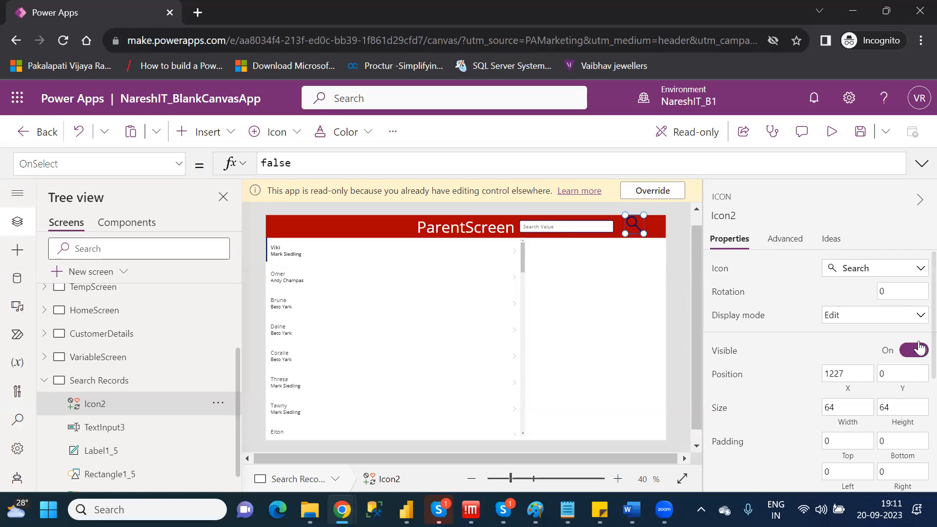
Set the header search icon's color to white, RGBA(255, 255, 255, 1).
scroll(915, 364, down, 1)
scroll(916, 364, down, 2)
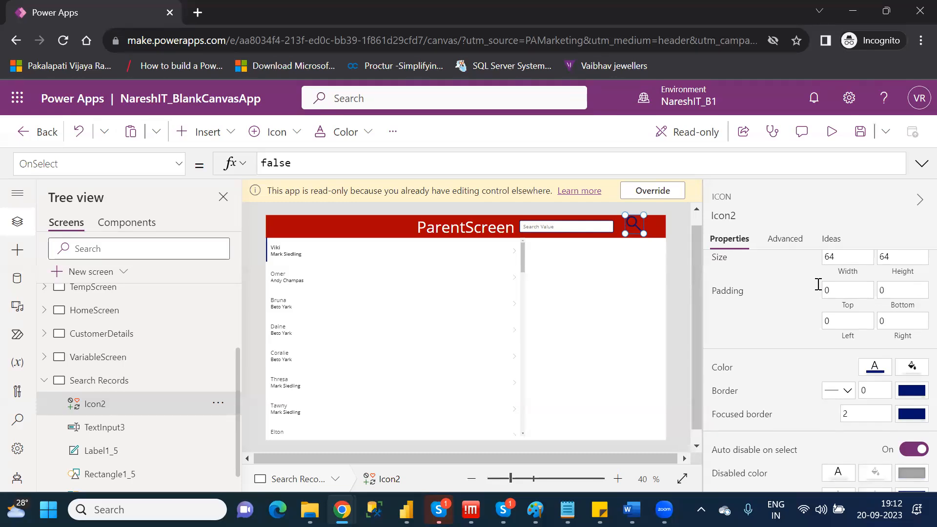
click(878, 369)
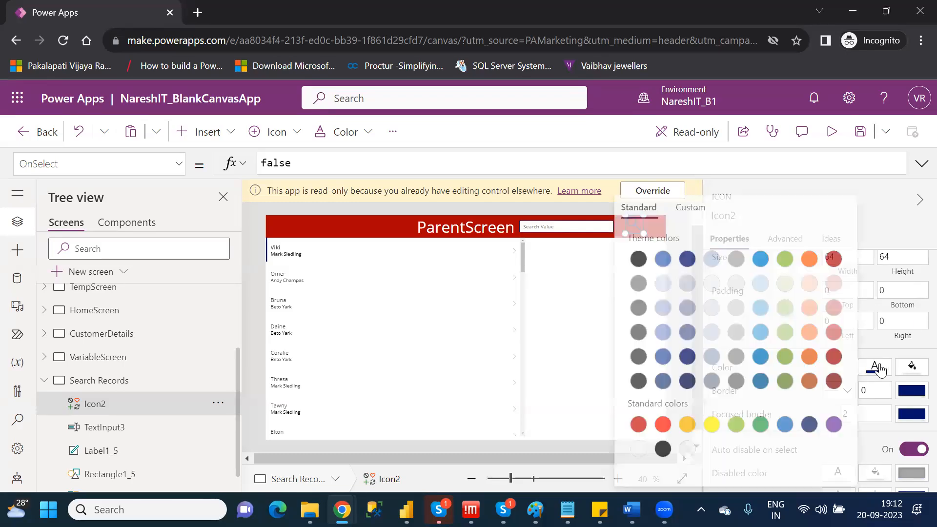
click(631, 448)
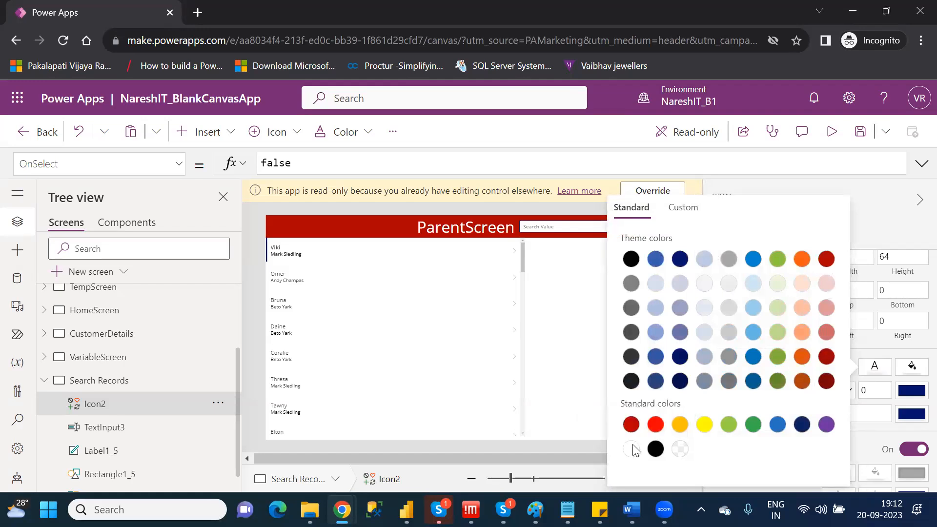
click(575, 324)
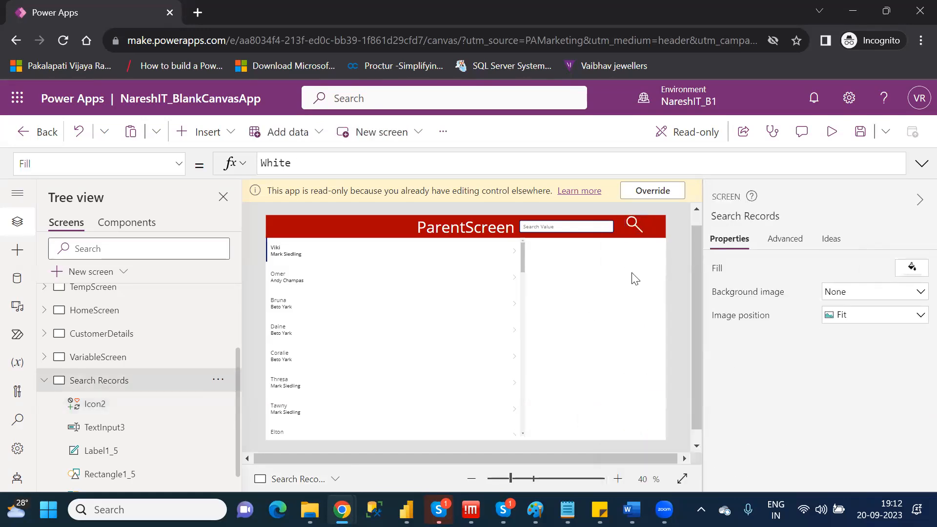
Set the search icon's OnSelect formula to UpdateContext({Searchval:true}).
click(638, 223)
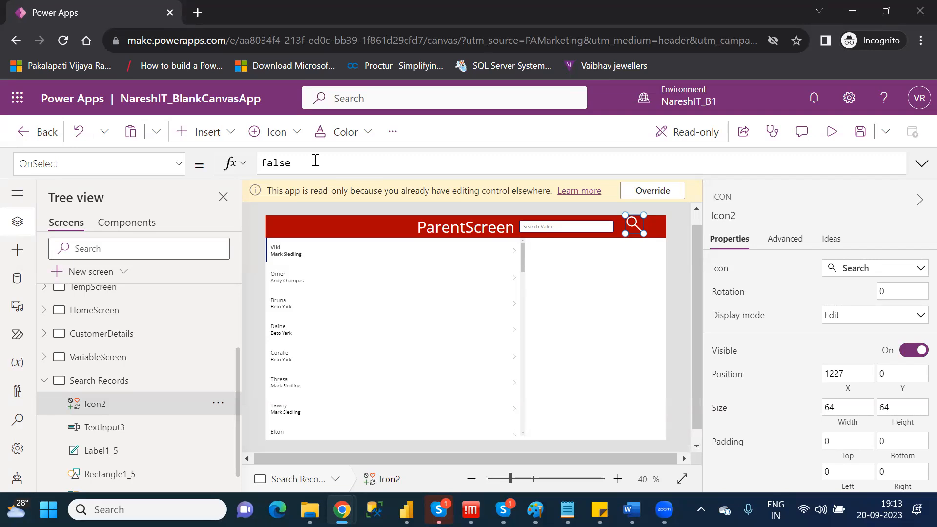
double_click(264, 163)
key(BackSpace)
text(Up)
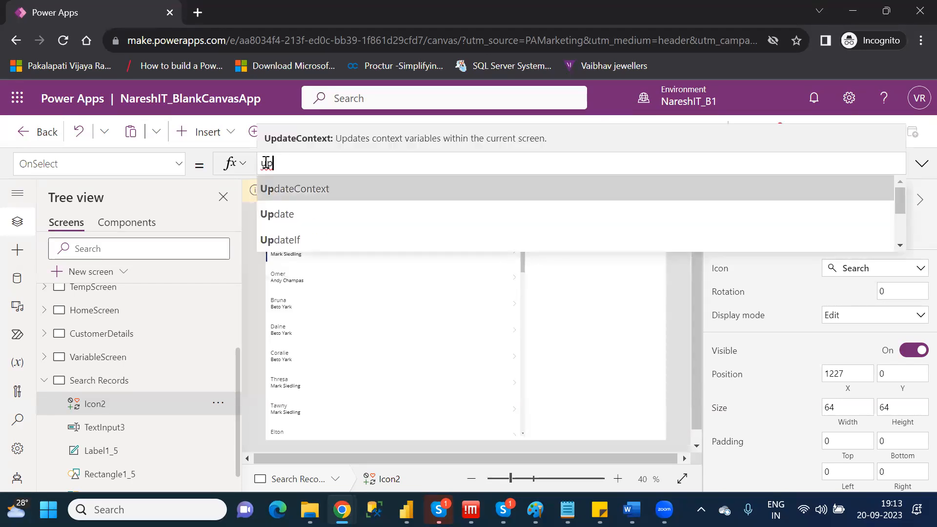
key(Tab)
text({)
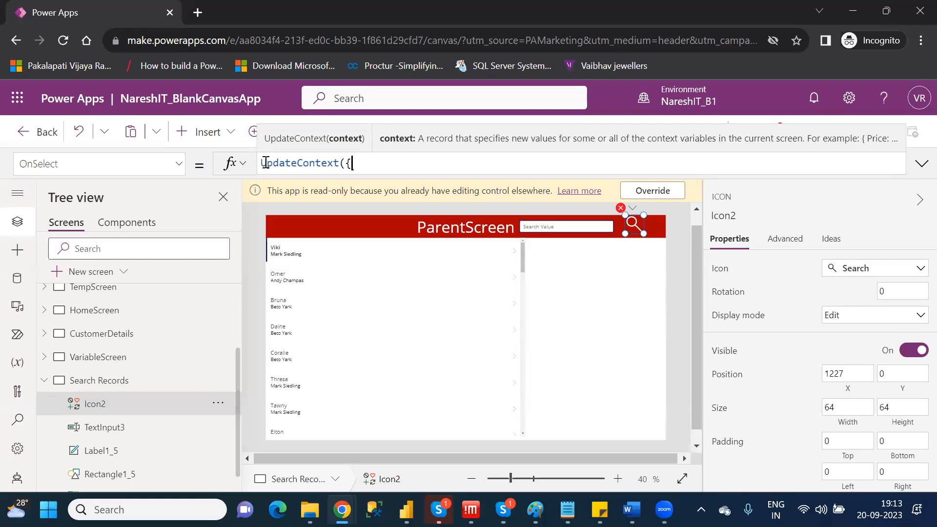
text(Searchval)
text(:true)
key(Down)
key(Return)
text())
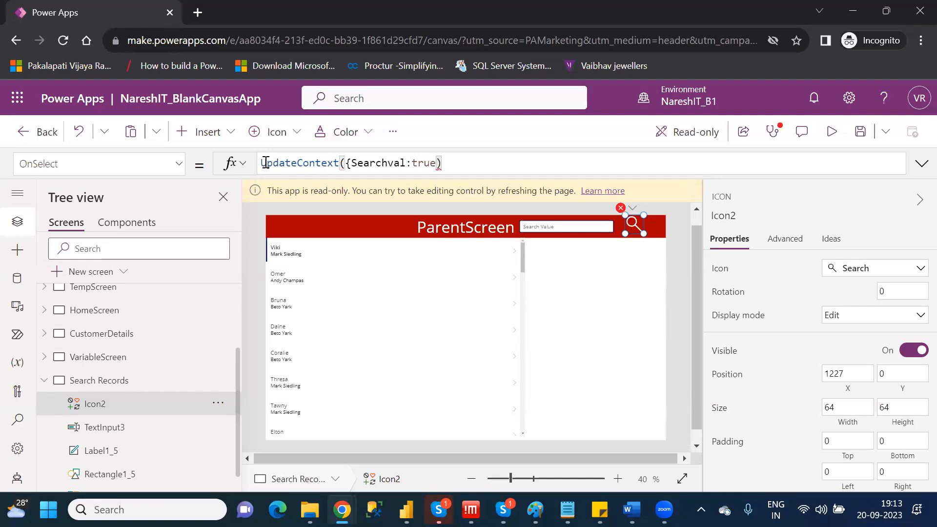
key(BackSpace)
text(})
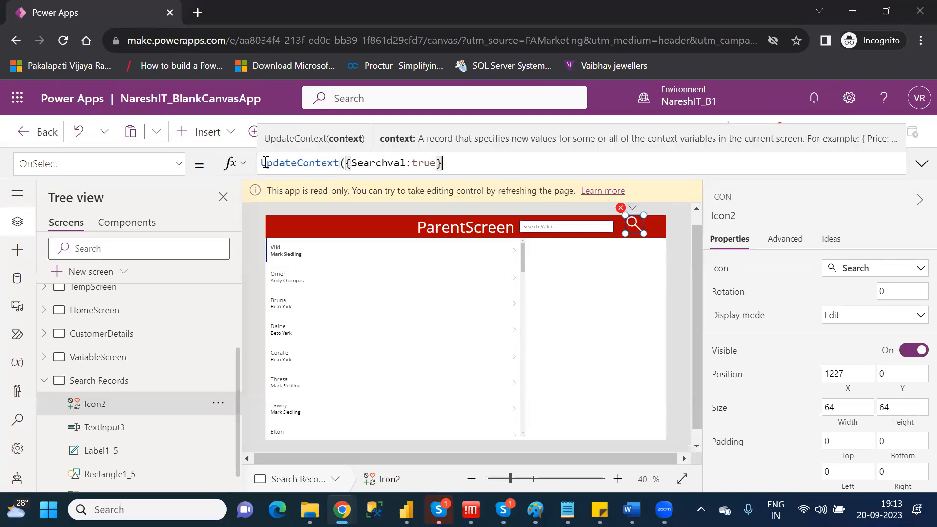
text())
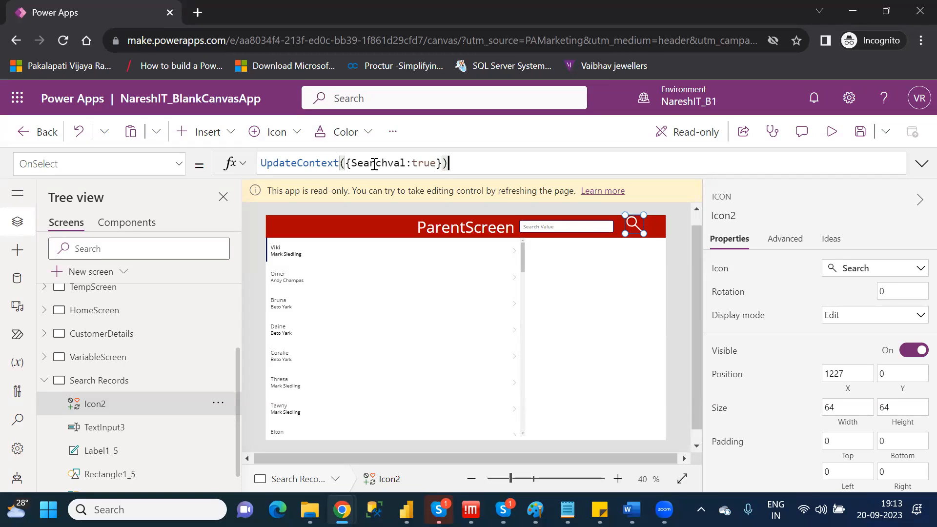
Set the Visible property of the header's search text input to the Searchval variable.
click(571, 227)
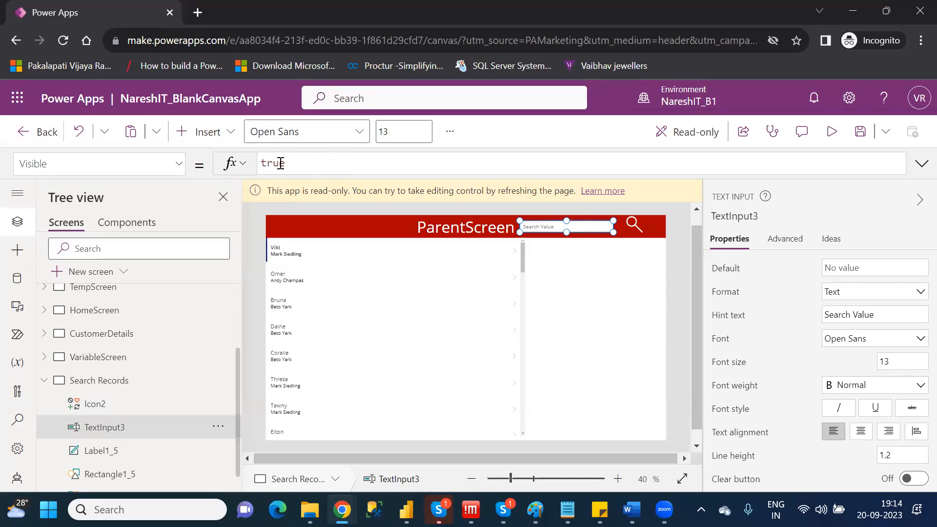
double_click(278, 164)
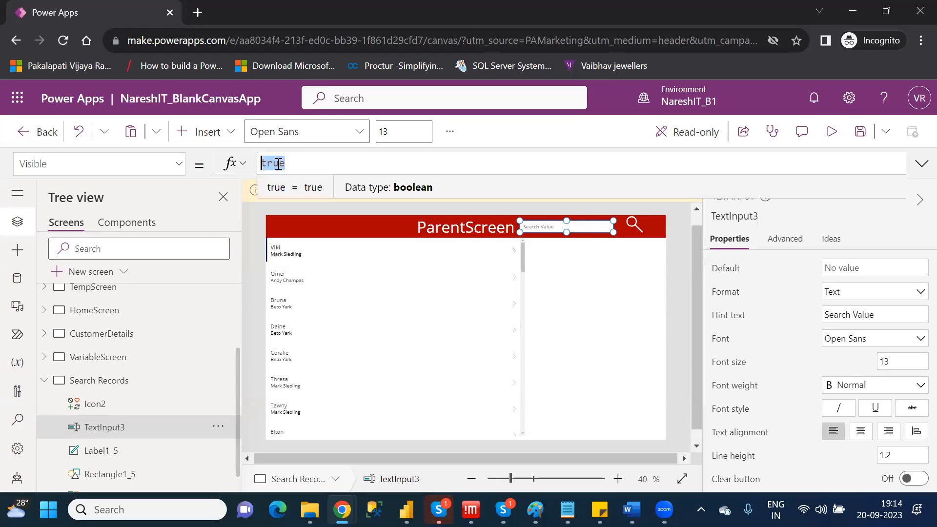
text(se)
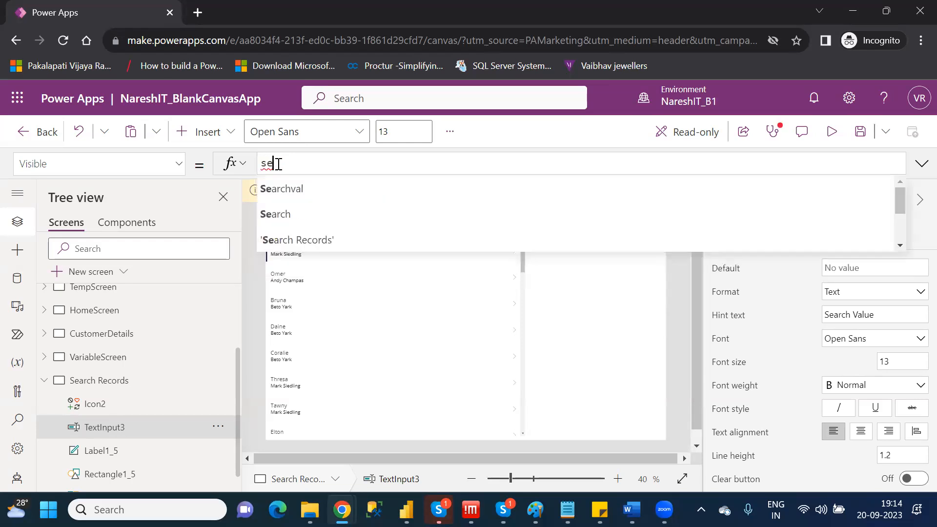
key(Tab)
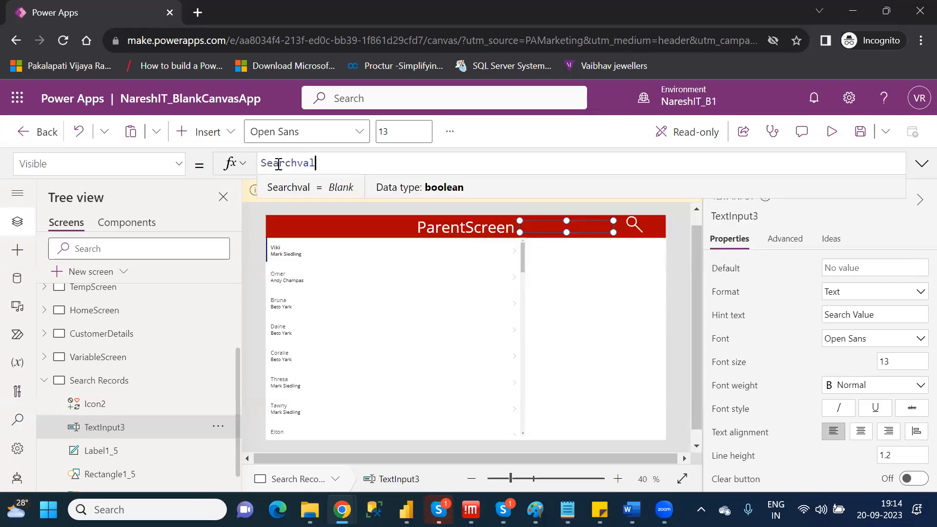
click(639, 309)
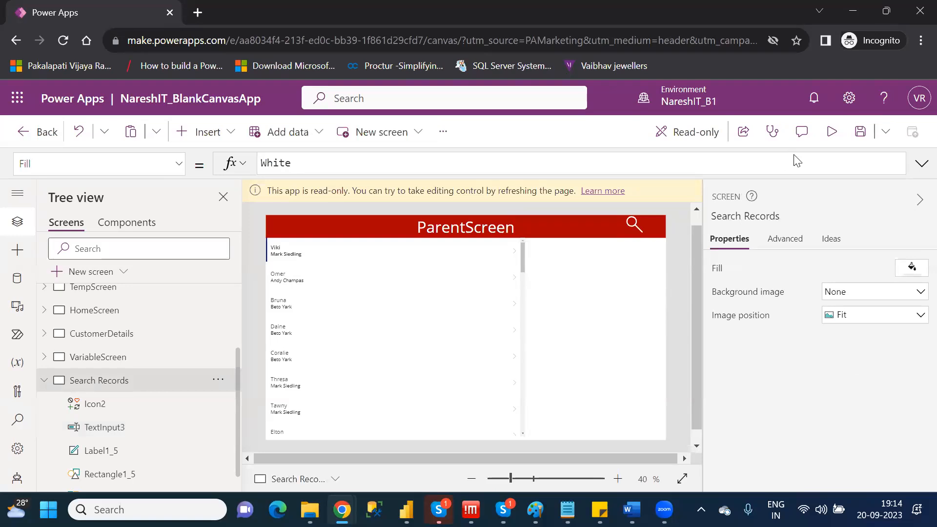
Preview the app, test the header search icon once, and return to editing.
click(832, 132)
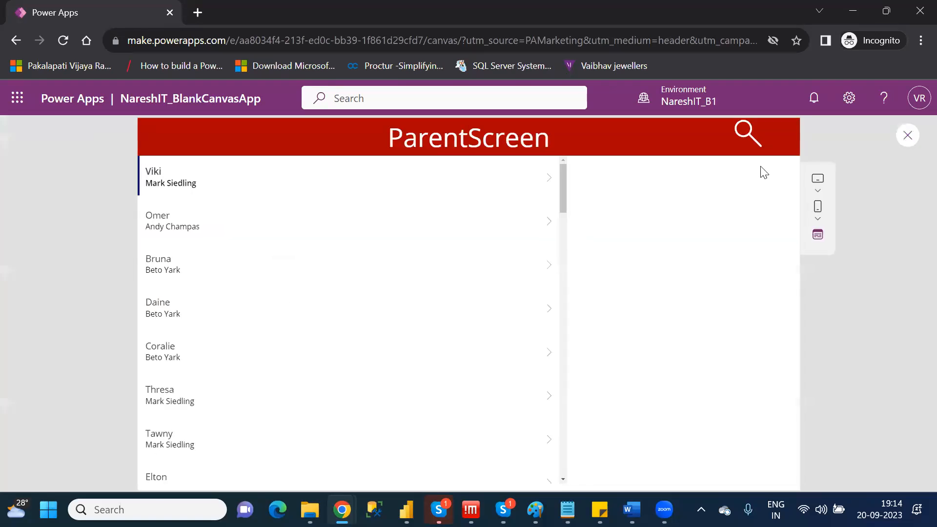
click(739, 139)
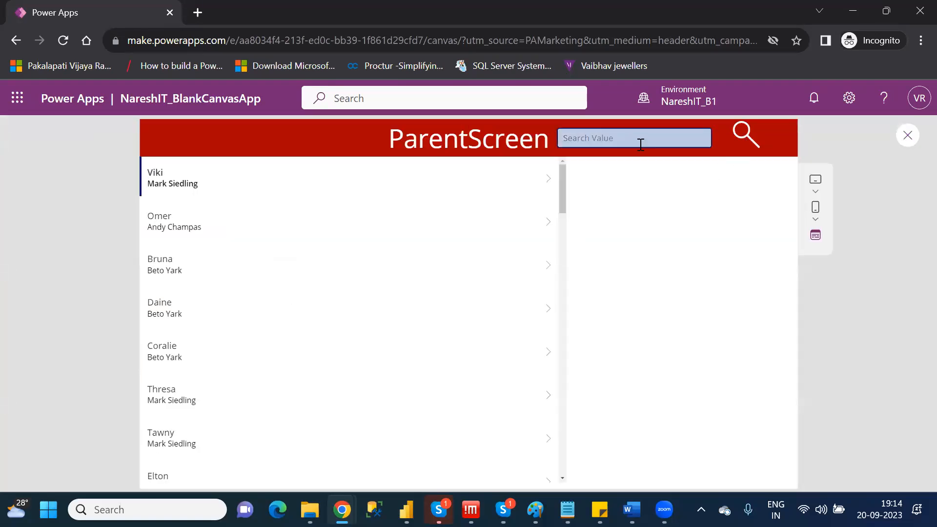
click(906, 136)
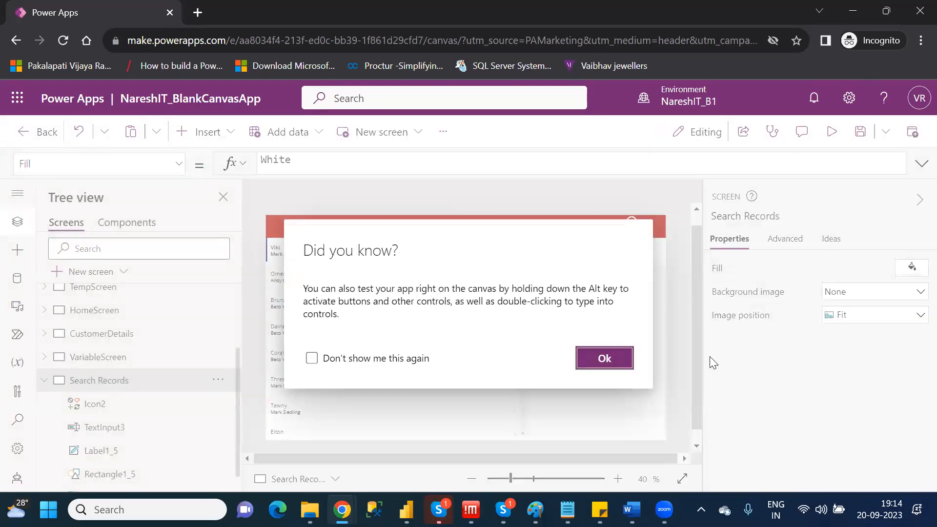
click(624, 359)
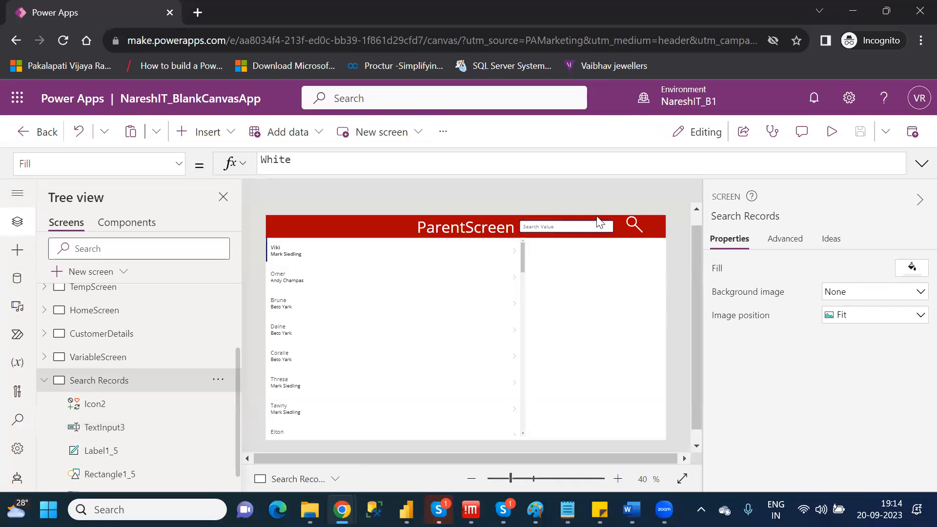
Preview the app again, filter the gallery by the first letters of a contact's first name, and clear the search text.
click(832, 131)
click(581, 138)
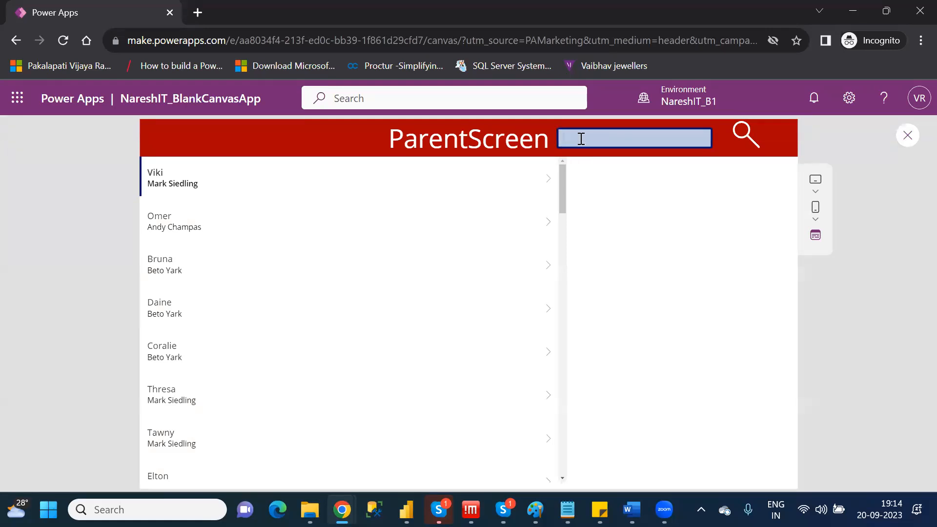
text(cora)
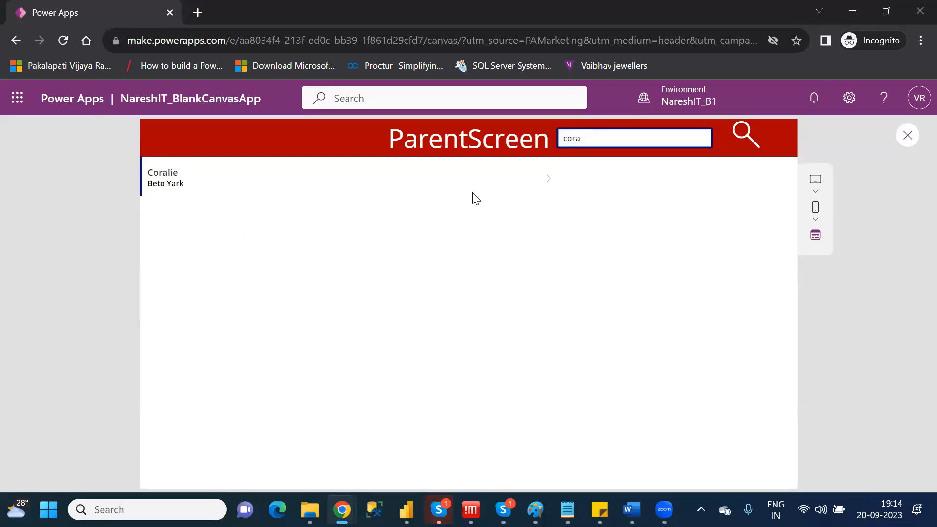
key(BackSpace)
key(BackSpace)
key(BackSpace)
key(BackSpace)
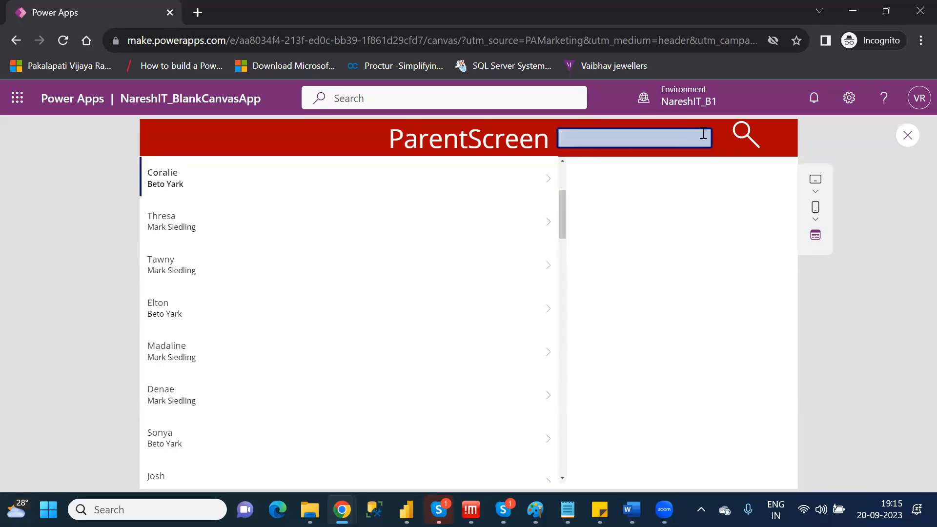
Test the search icon again while the search box is showing, and return to editing the app.
click(745, 136)
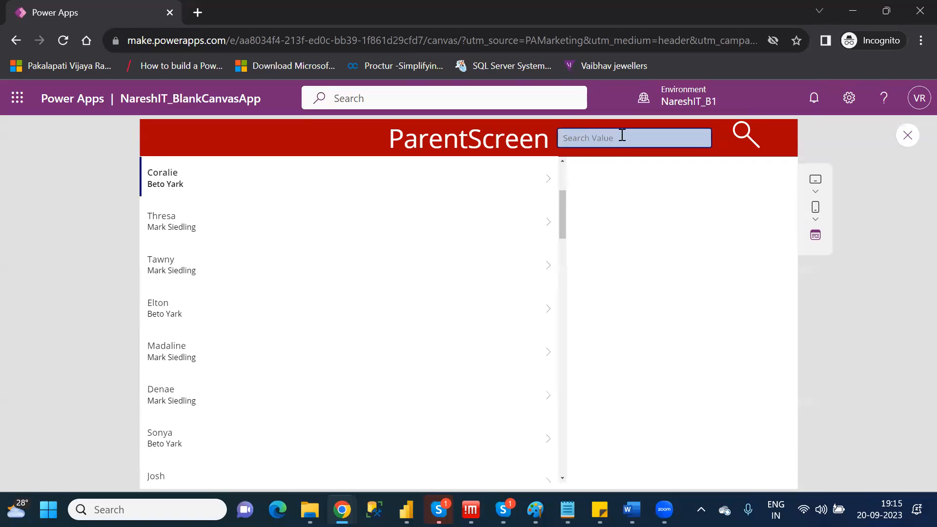
click(907, 136)
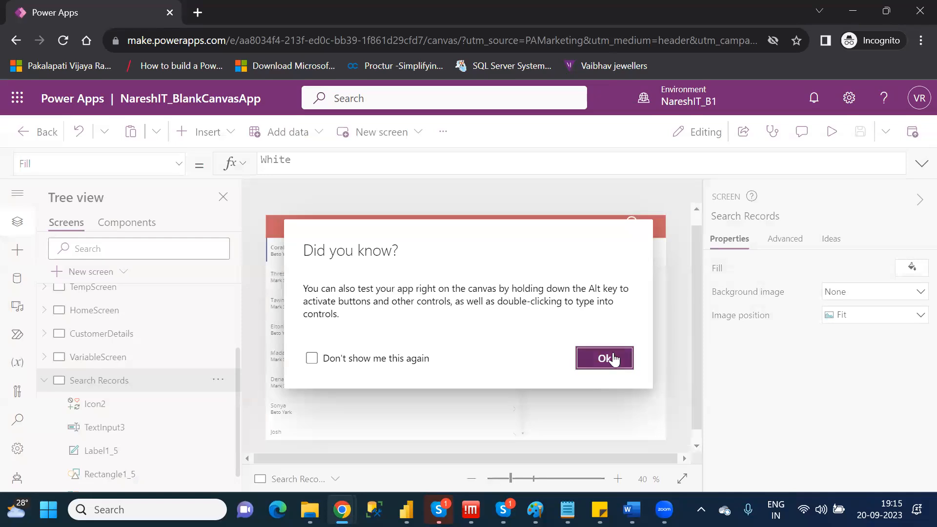
click(613, 358)
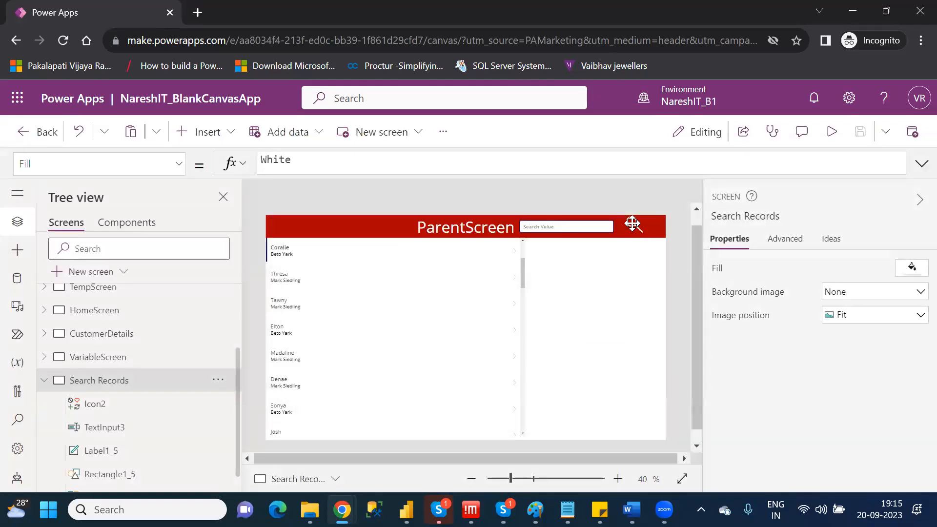
Change the search icon's OnSelect formula to UpdateContext({Searchval:!Searchval}) so it toggles the variable.
click(632, 224)
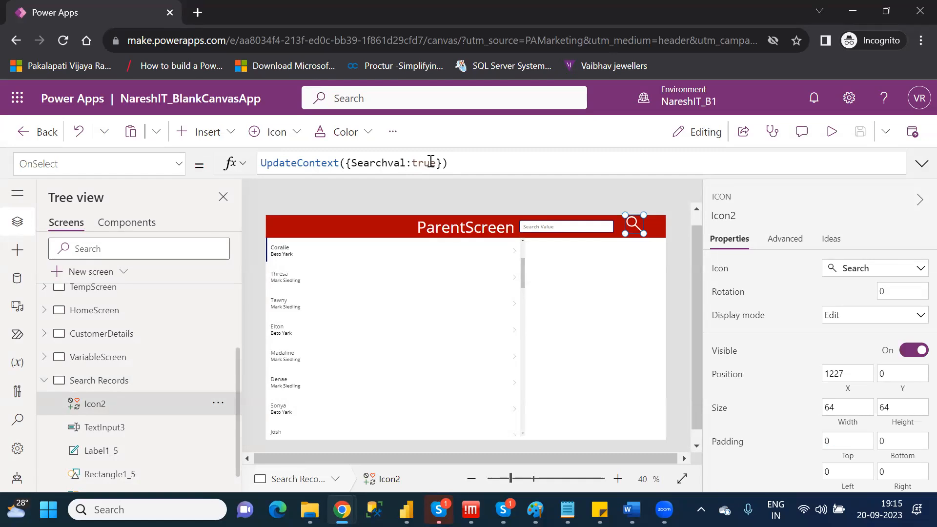
click(430, 163)
double_click(430, 163)
key(BackSpace)
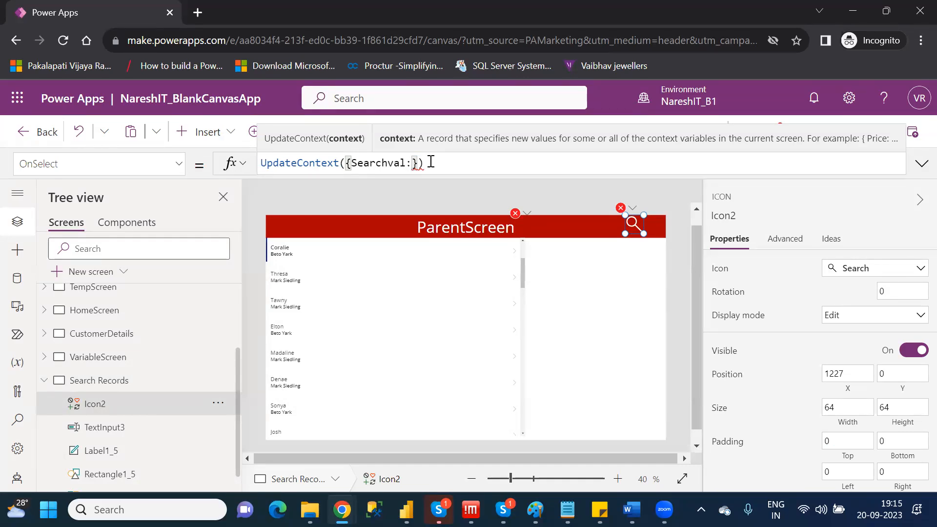
text(!)
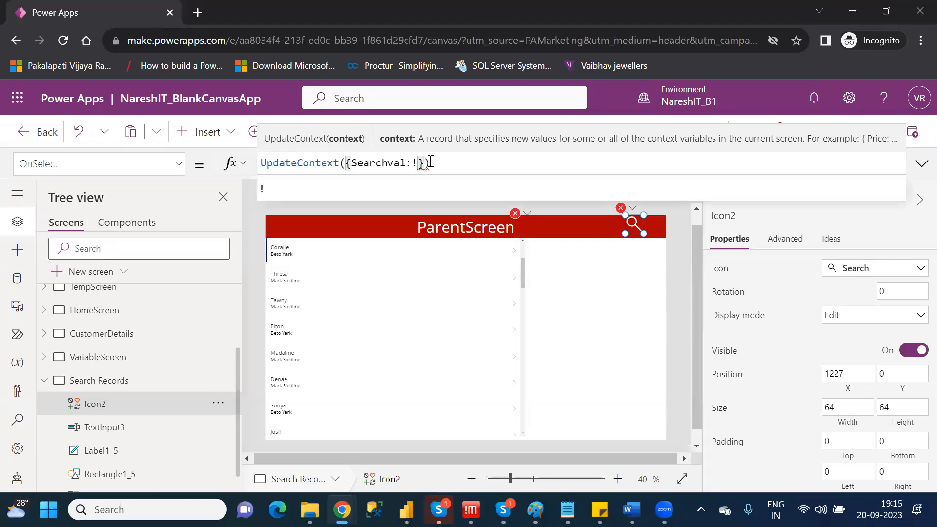
double_click(382, 163)
key(ctrl+c)
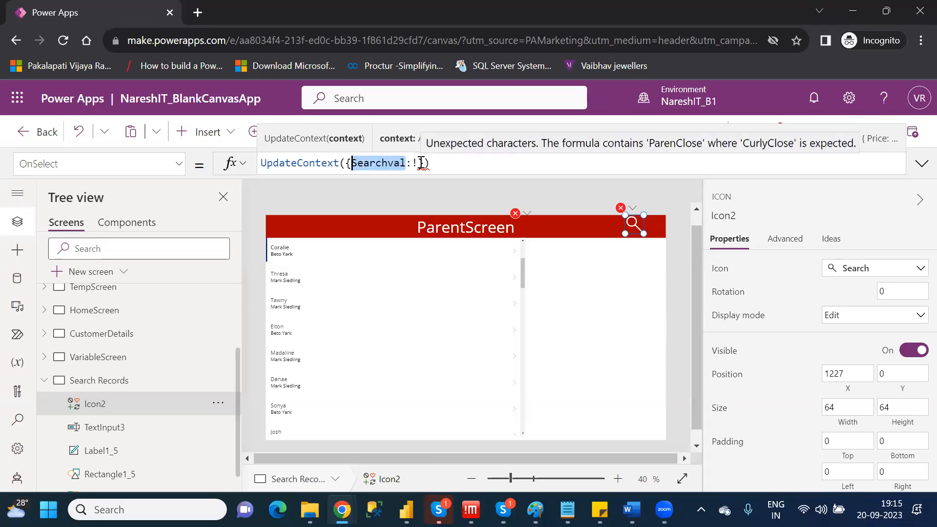
click(418, 163)
key(ctrl+v)
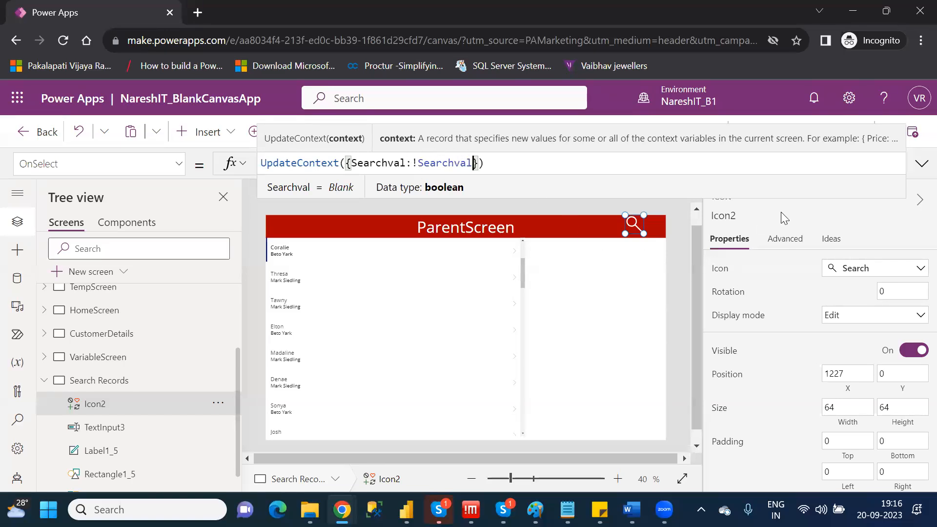
click(661, 206)
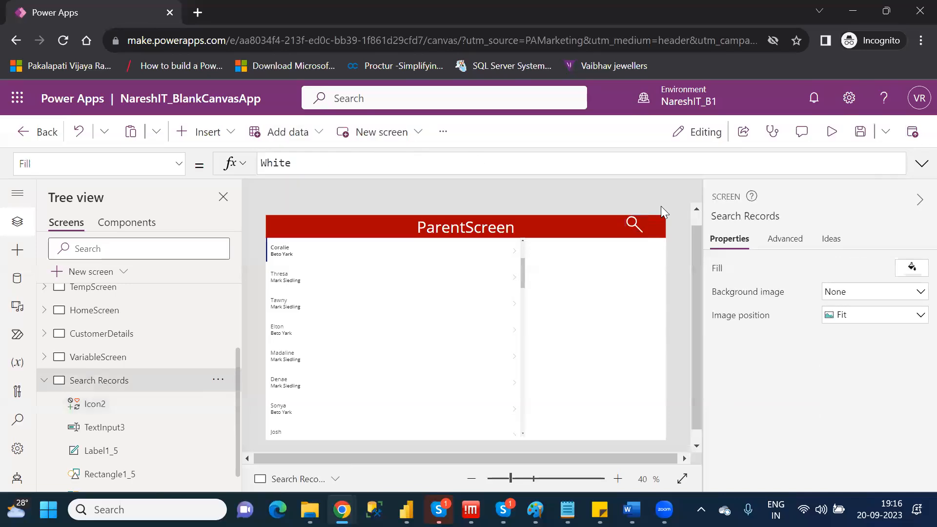
Preview the app, toggle the search box several times with the header search icon, and return to editing with that icon selected.
click(831, 137)
click(741, 138)
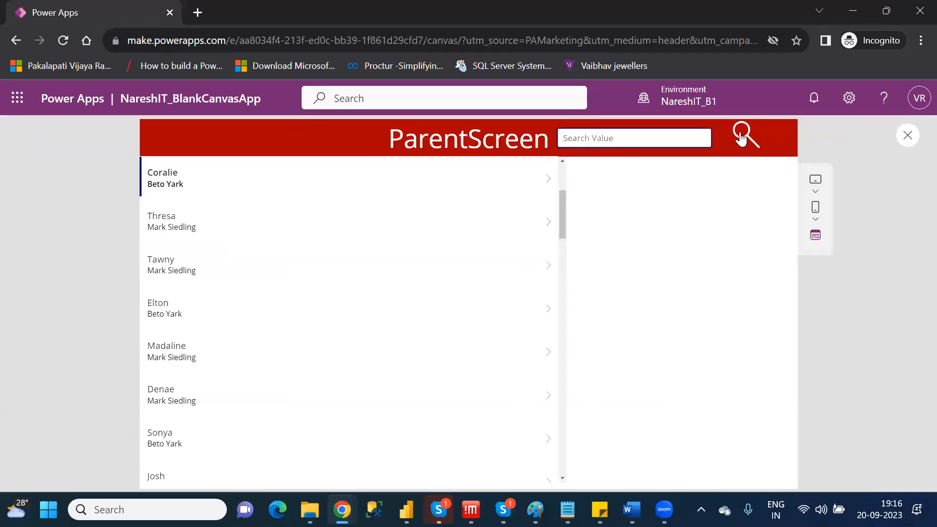
click(741, 138)
click(744, 138)
click(908, 136)
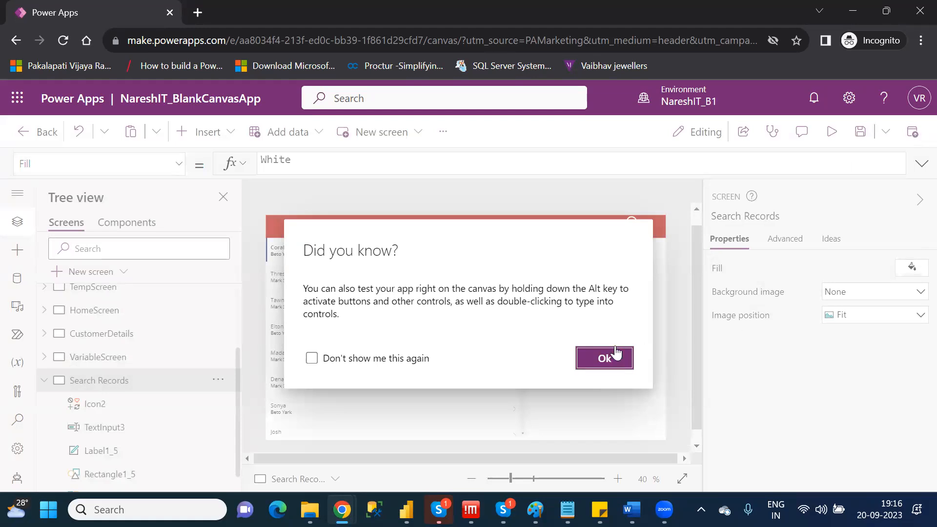
click(603, 358)
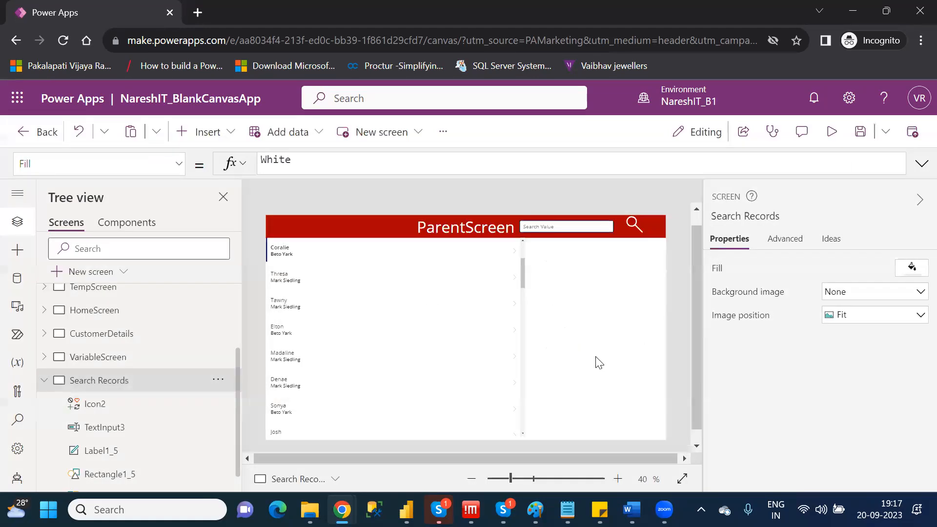
click(633, 221)
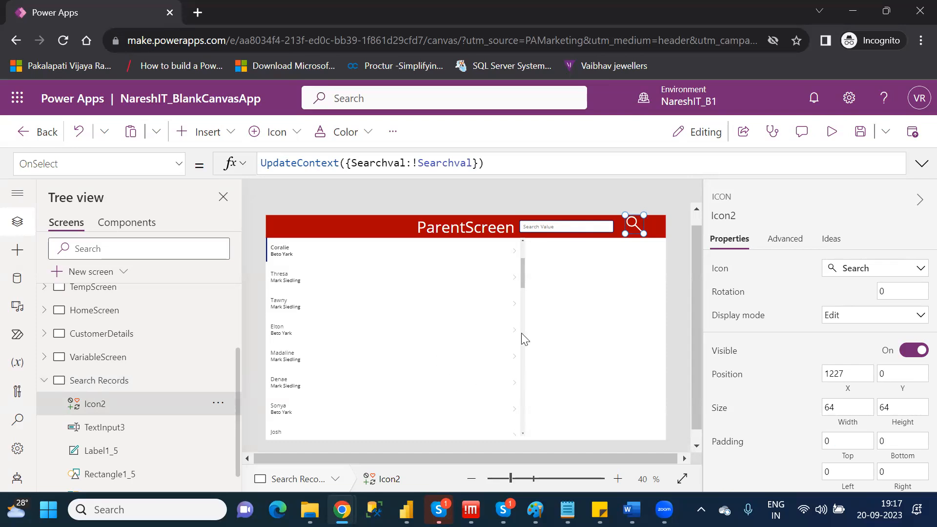
Set the Visible property of the contact gallery Gallery2 to the context variable Searchval.
click(522, 247)
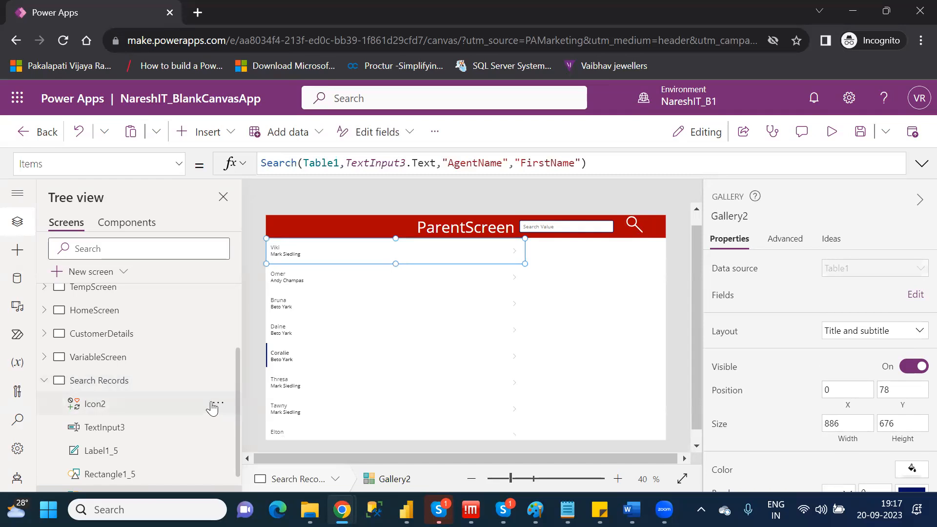
drag(239, 461, 243, 491)
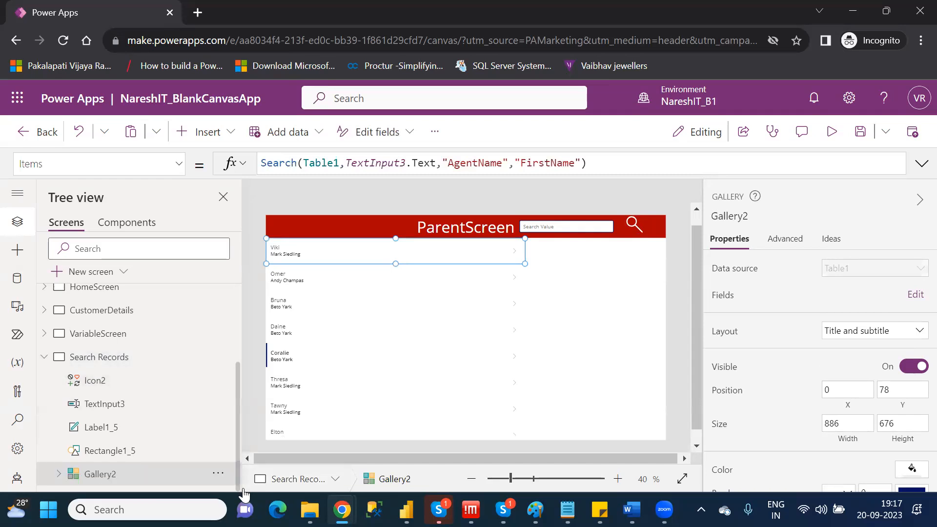
click(132, 473)
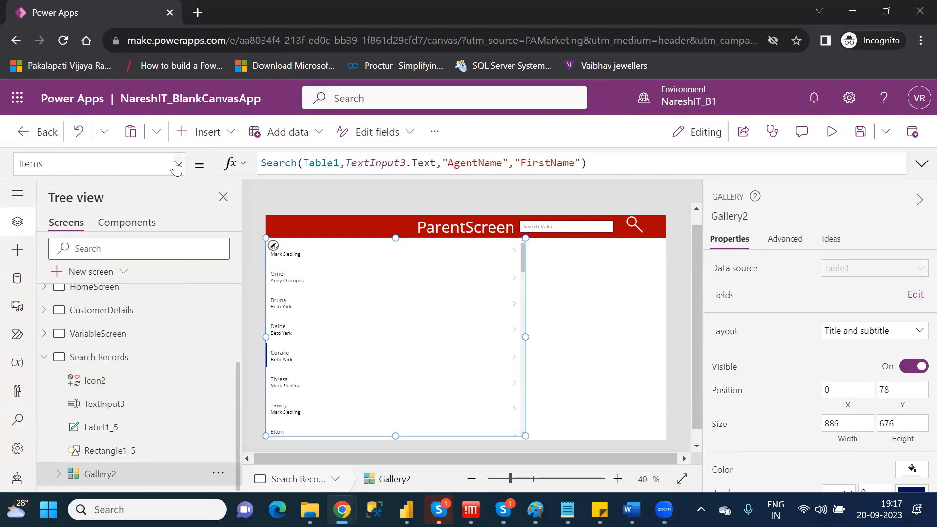
click(177, 166)
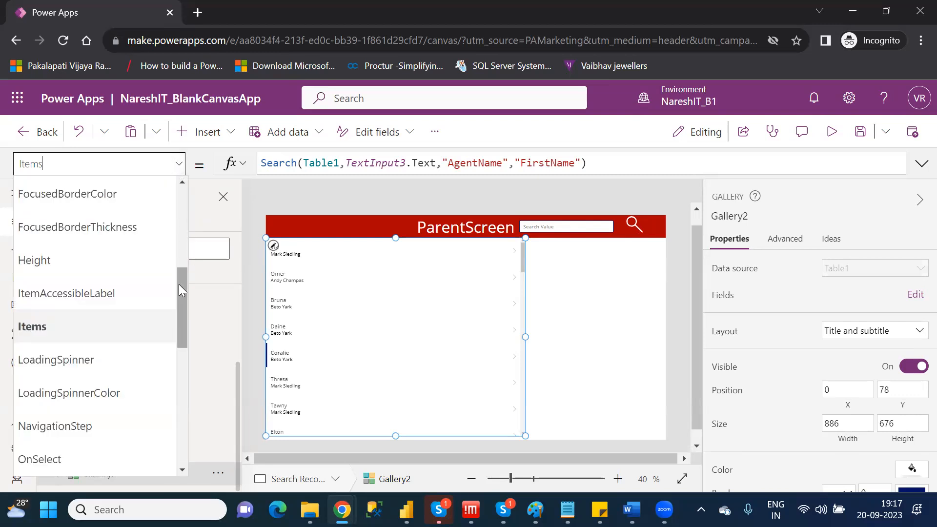
scroll(189, 338, down, 2)
drag(188, 338, 194, 421)
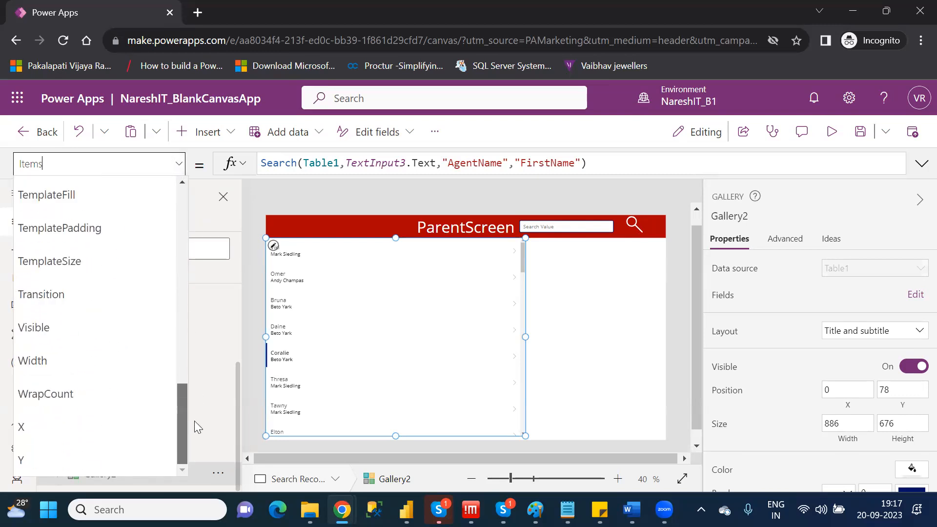
click(45, 325)
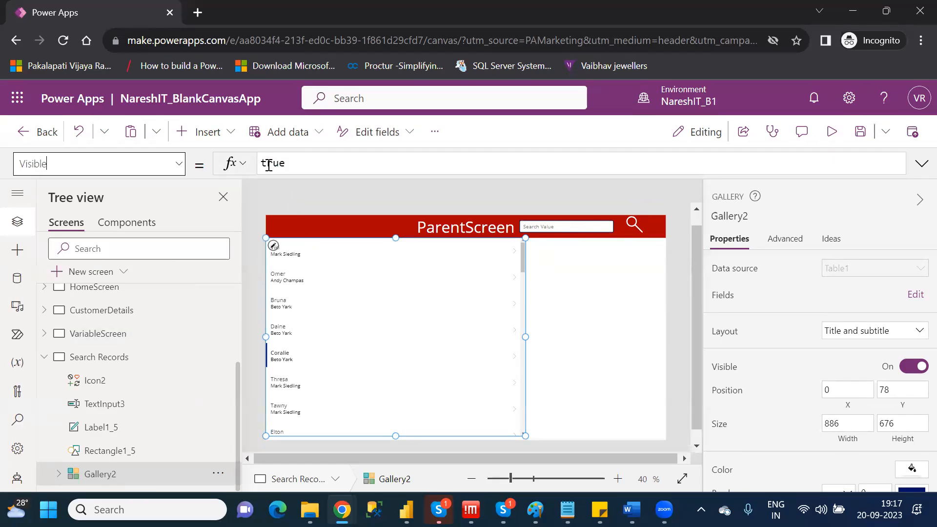
double_click(268, 165)
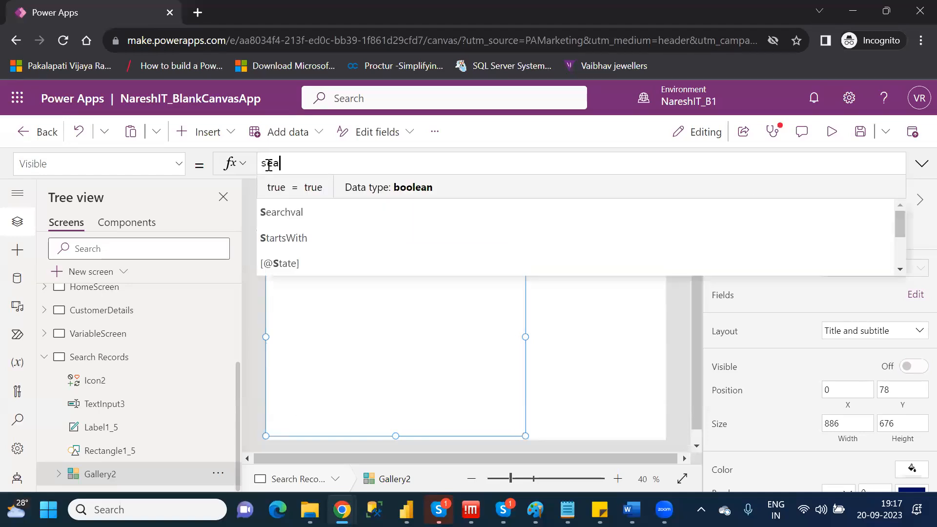
text(ea)
key(Tab)
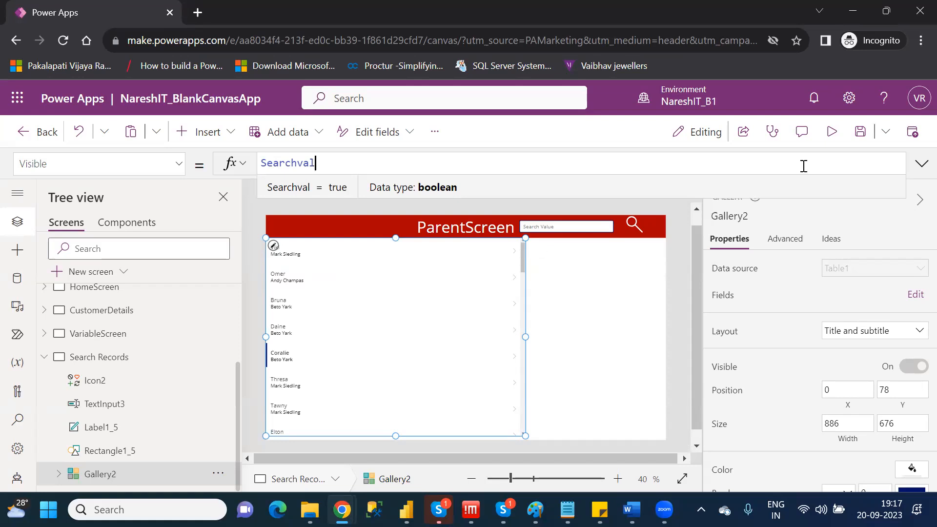
Preview the app, test hiding and showing the gallery with the search icon, and return to editing.
click(831, 132)
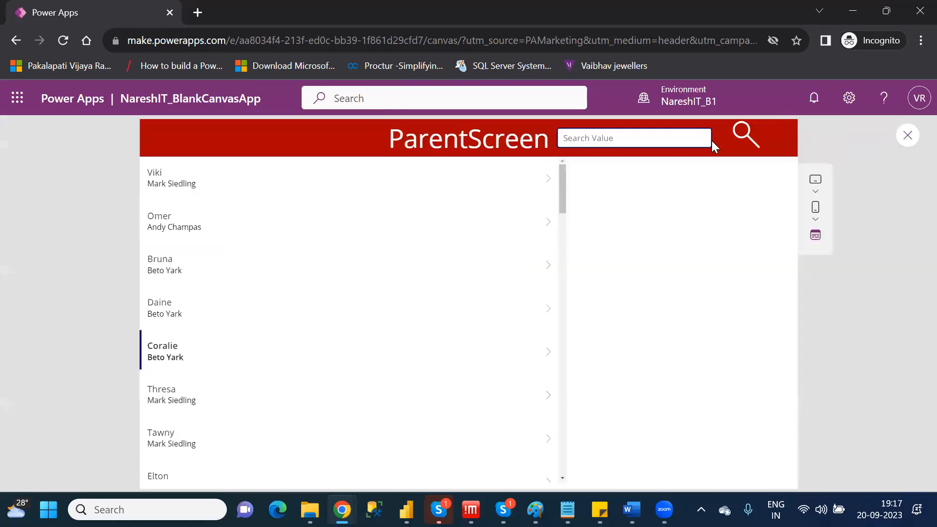
click(743, 134)
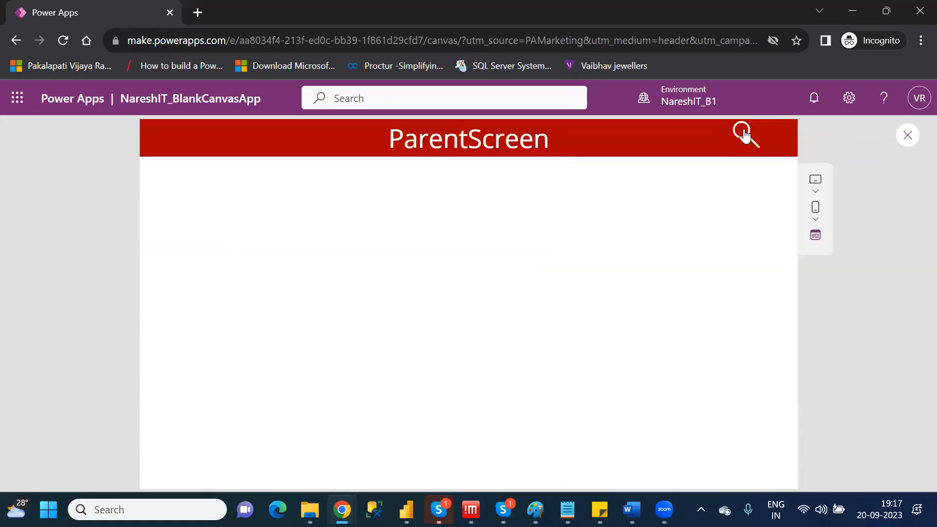
click(744, 134)
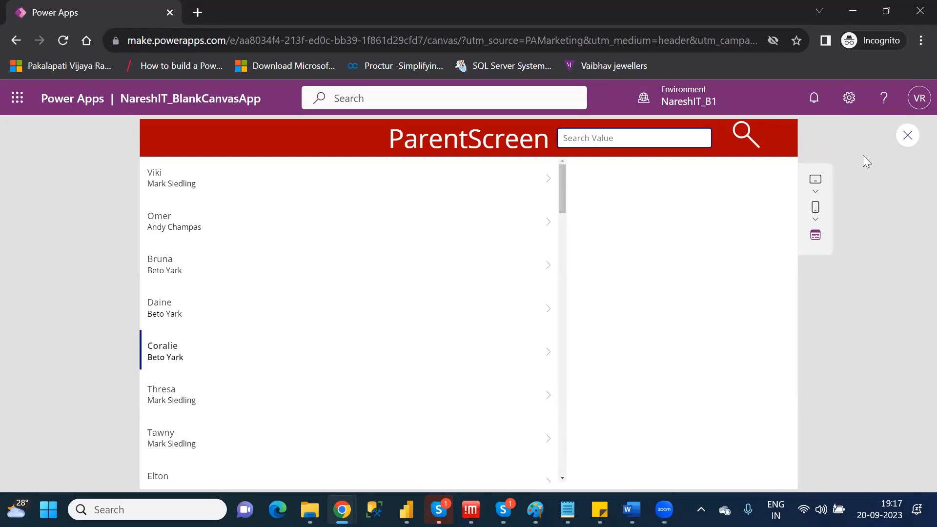
click(906, 135)
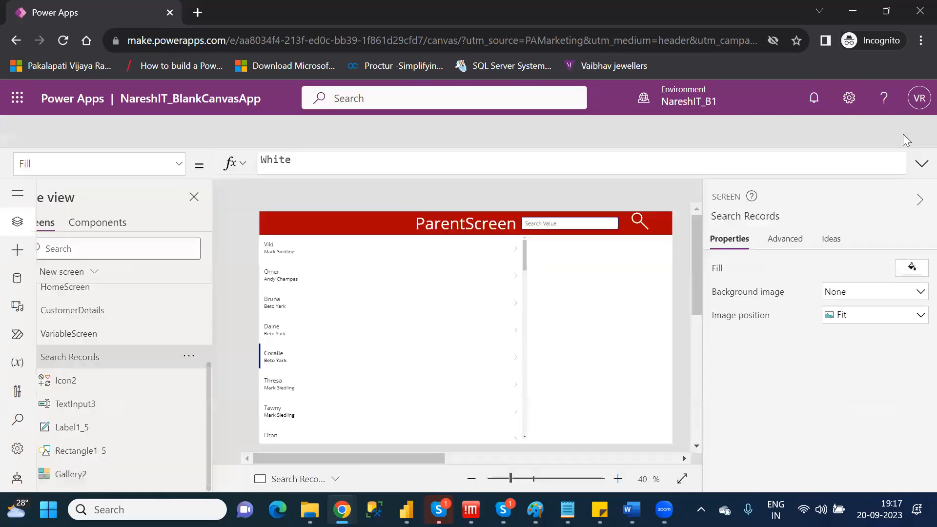
click(613, 358)
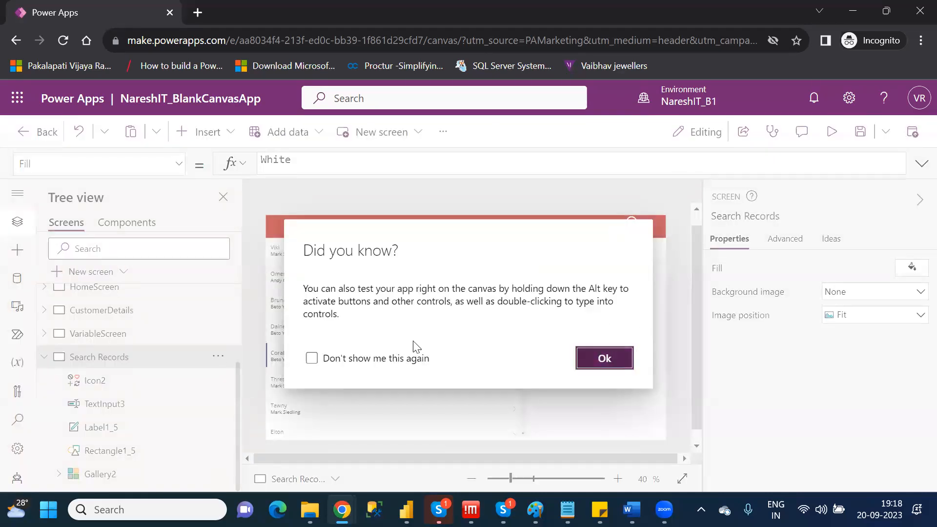
Set the Visible property of Gallery2 back to true.
click(103, 479)
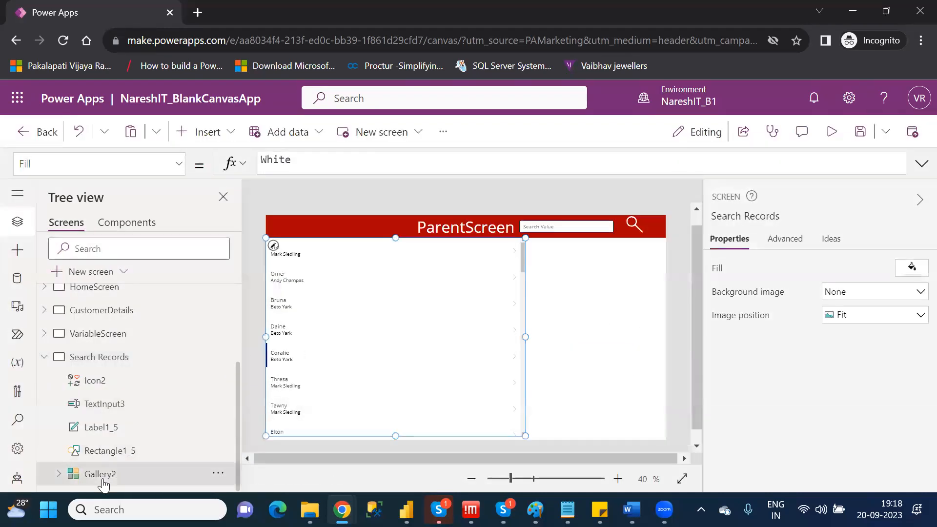
double_click(294, 162)
text(true)
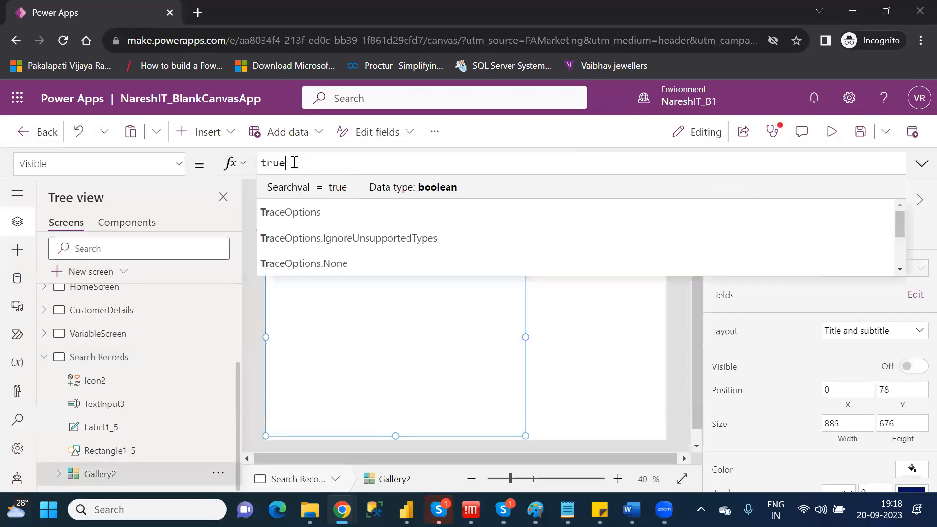
click(277, 213)
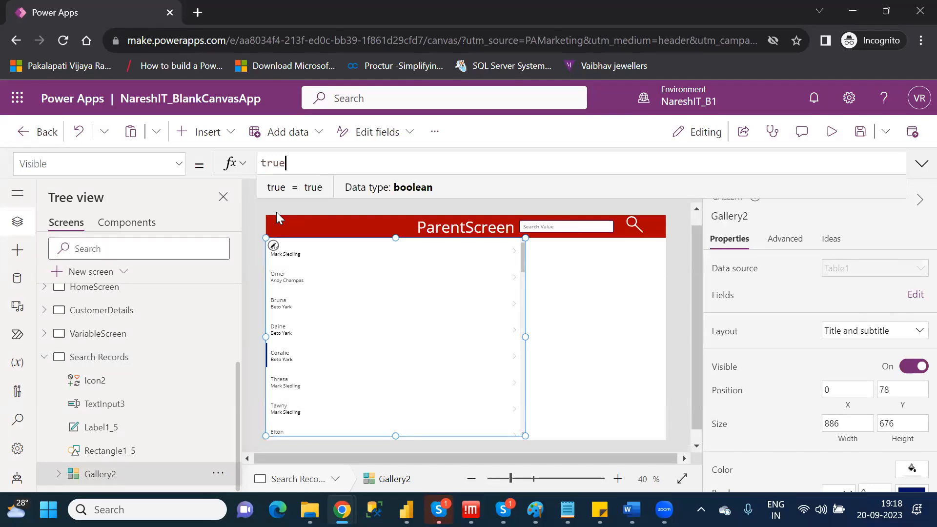
key(Return)
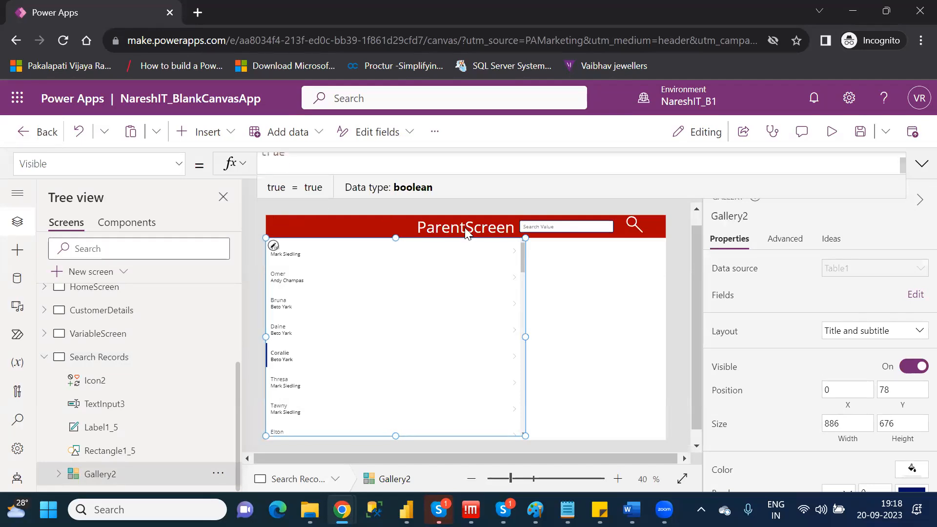
click(600, 288)
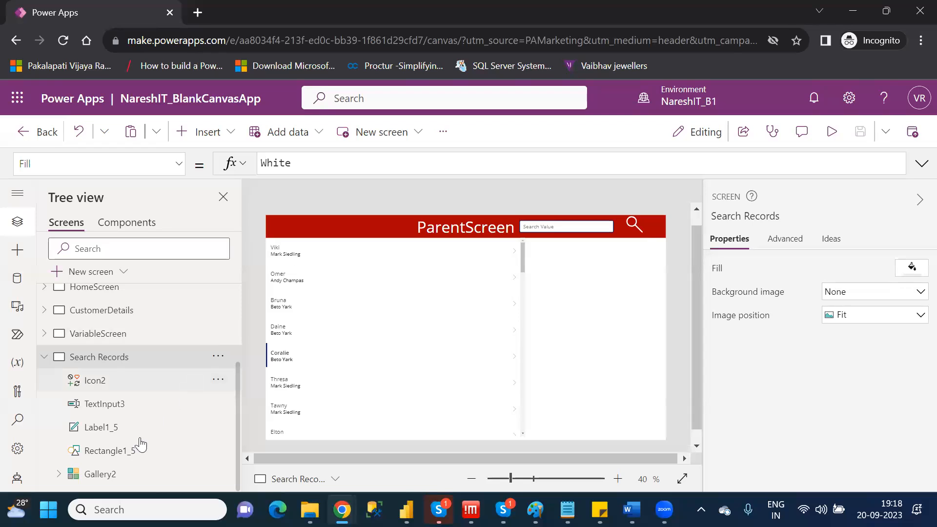
Examine which data fields are assigned to the title and subtitle of Gallery2, and leave them as they are.
click(124, 481)
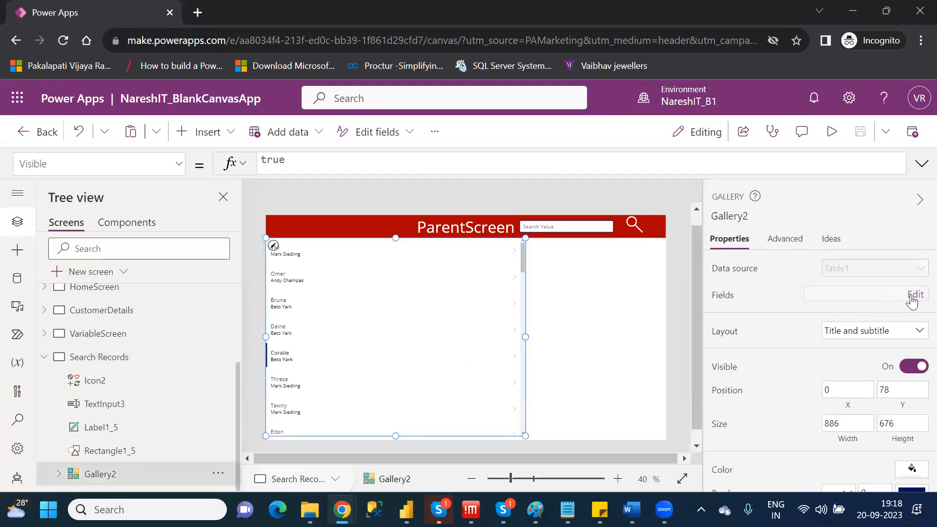
click(911, 297)
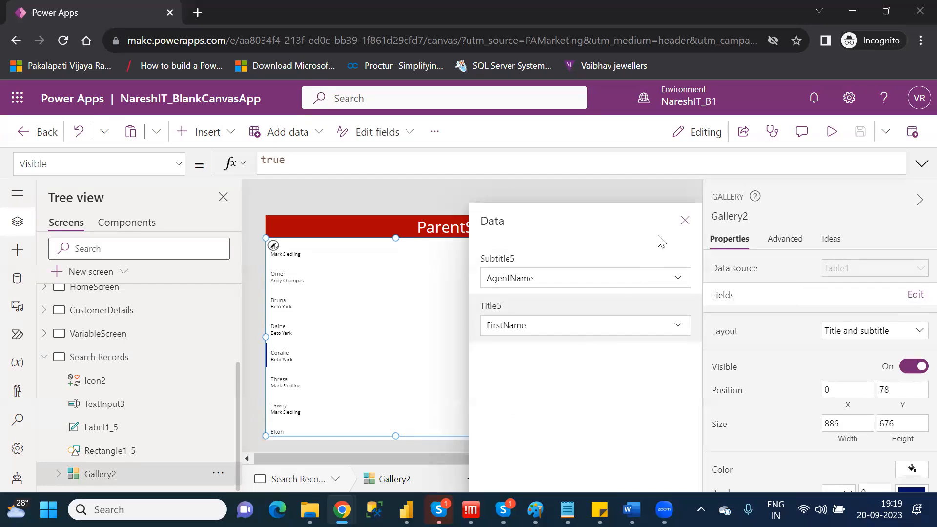
click(685, 222)
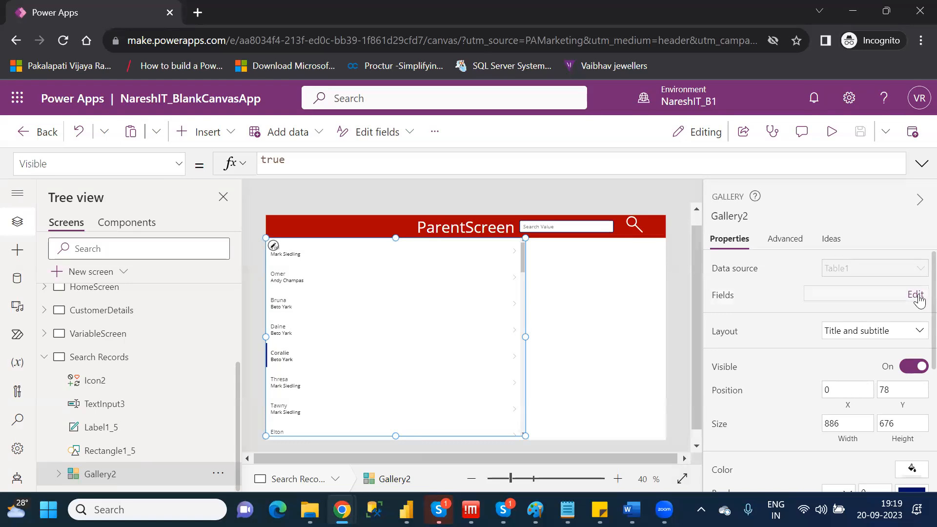
click(643, 325)
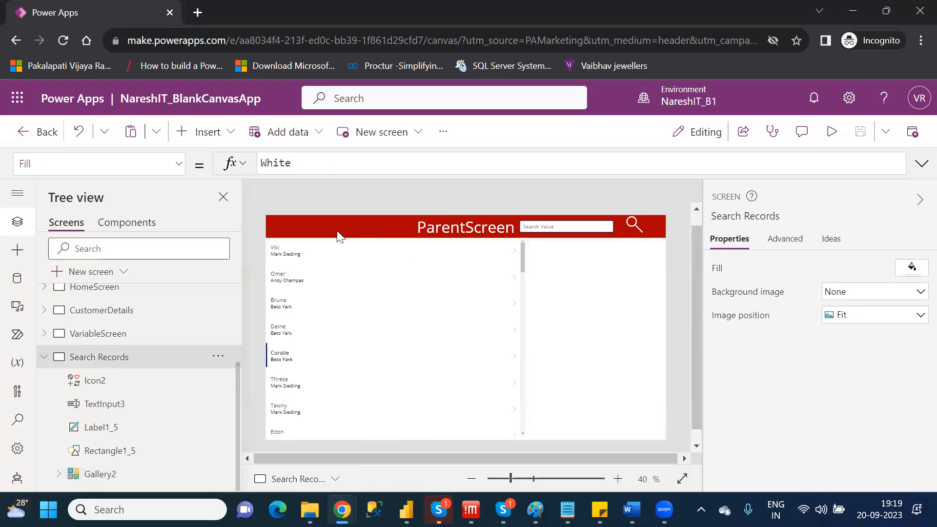
Look up the list box, drop down and radio controls among the insertable controls, without adding any.
click(224, 128)
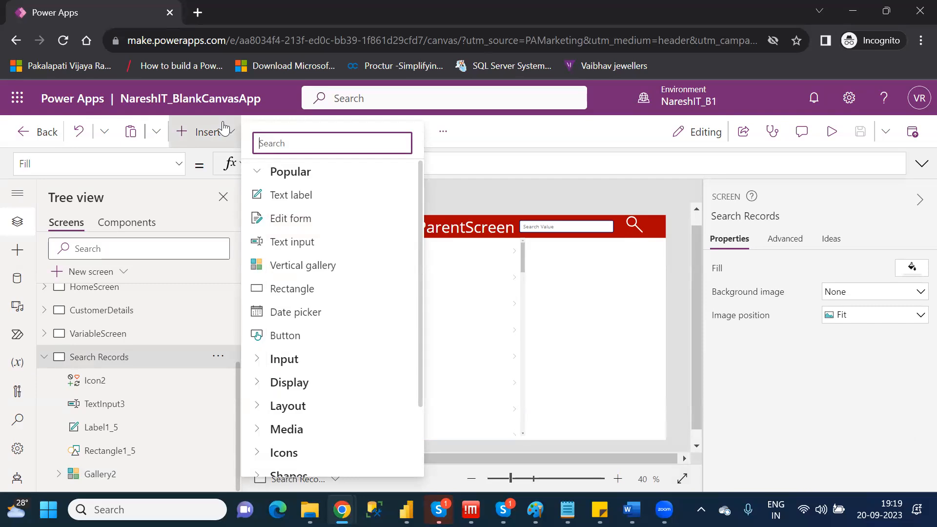
text(list)
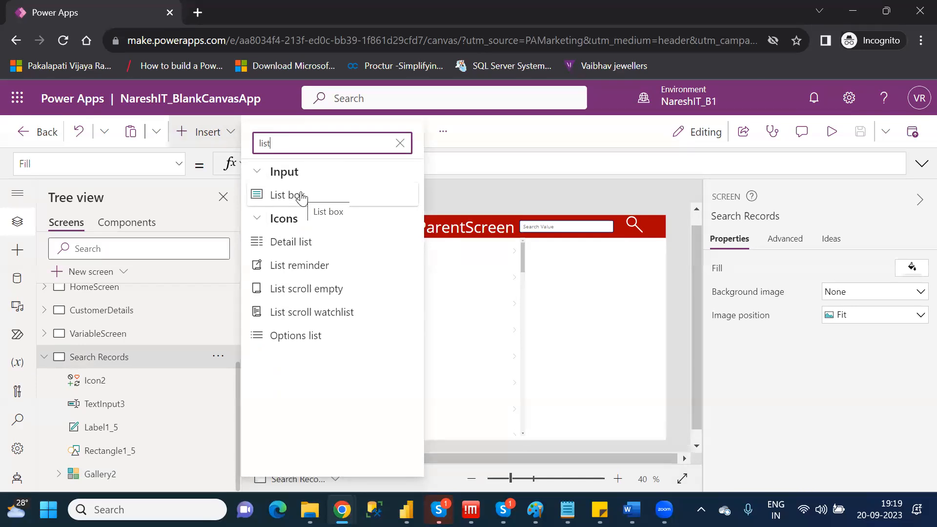
key(BackSpace)
key(BackSpace)
key(BackSpace)
key(BackSpace)
text(drop)
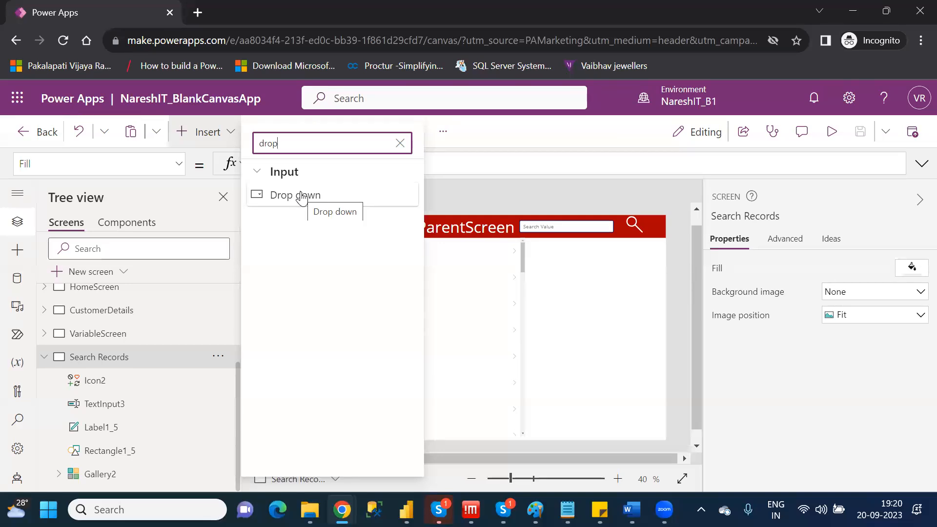
key(BackSpace)
key(BackSpace)
key(BackSpace)
key(BackSpace)
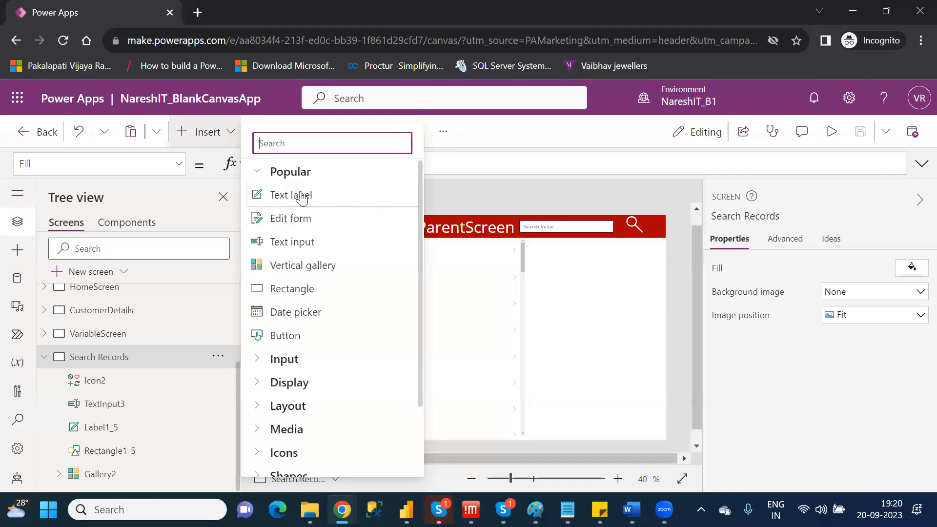
text(ra)
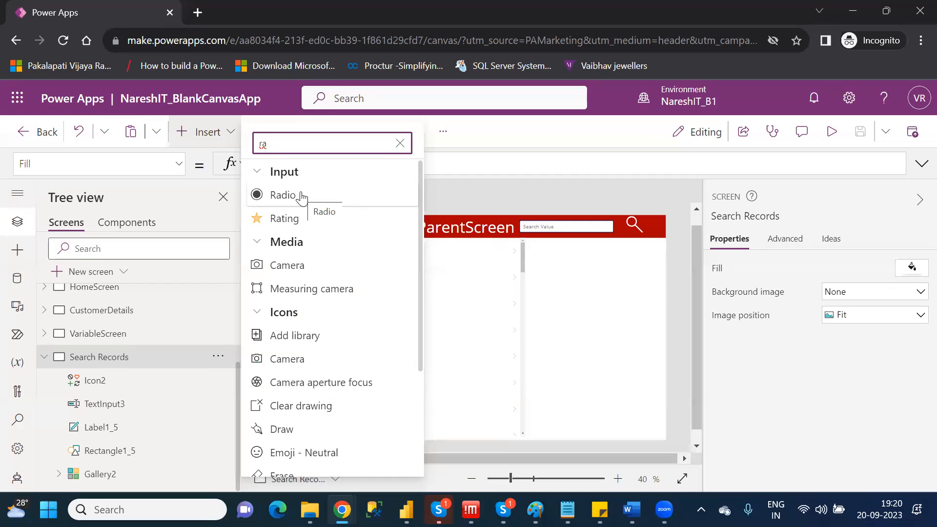
key(BackSpace)
key(BackSpace)
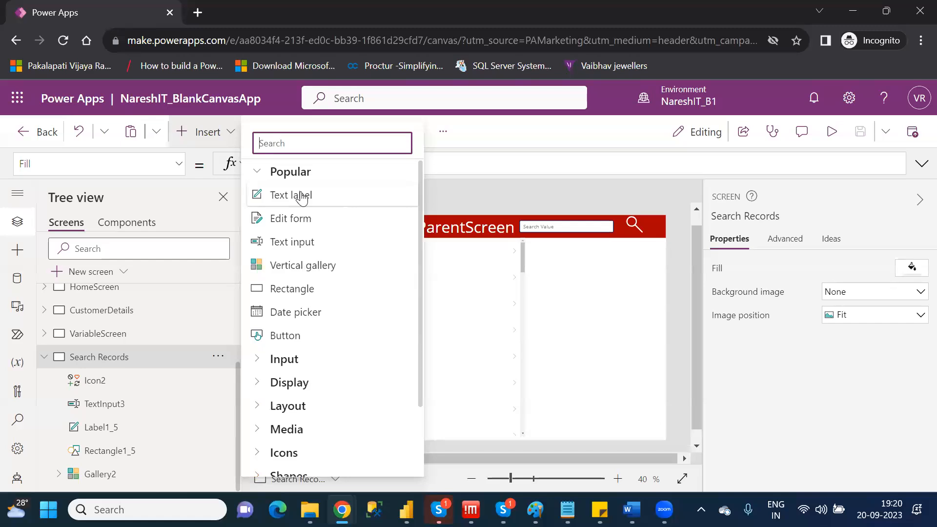
click(591, 260)
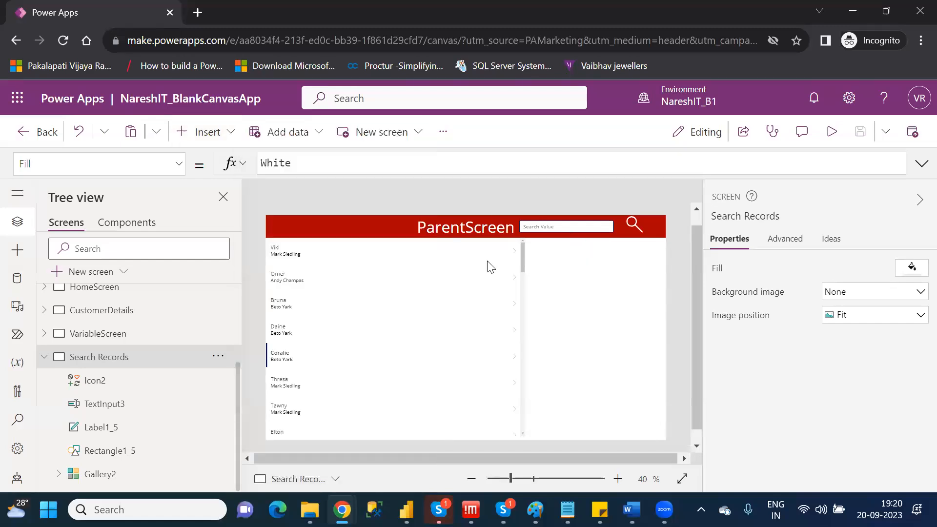
Add a drop down control to the Search Records screen and place it in the red header at about X 20, Y 12.
click(209, 133)
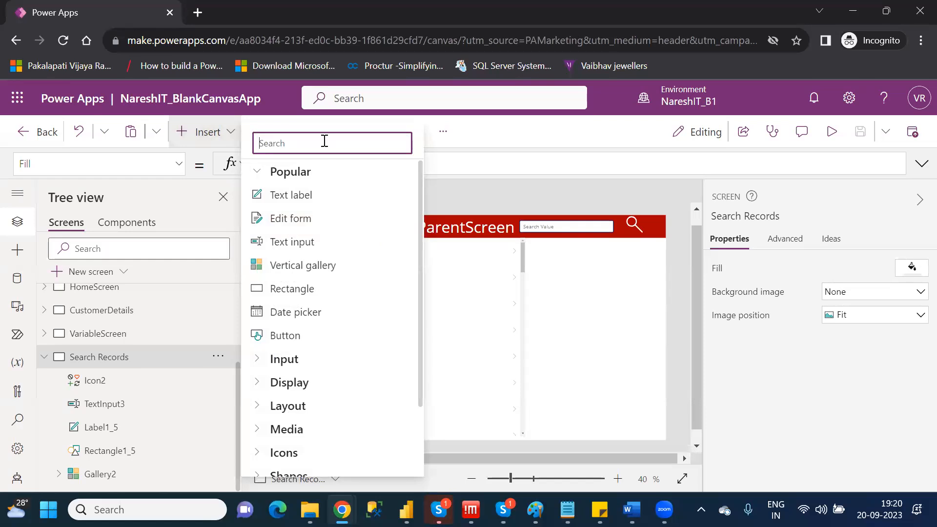
text(dro)
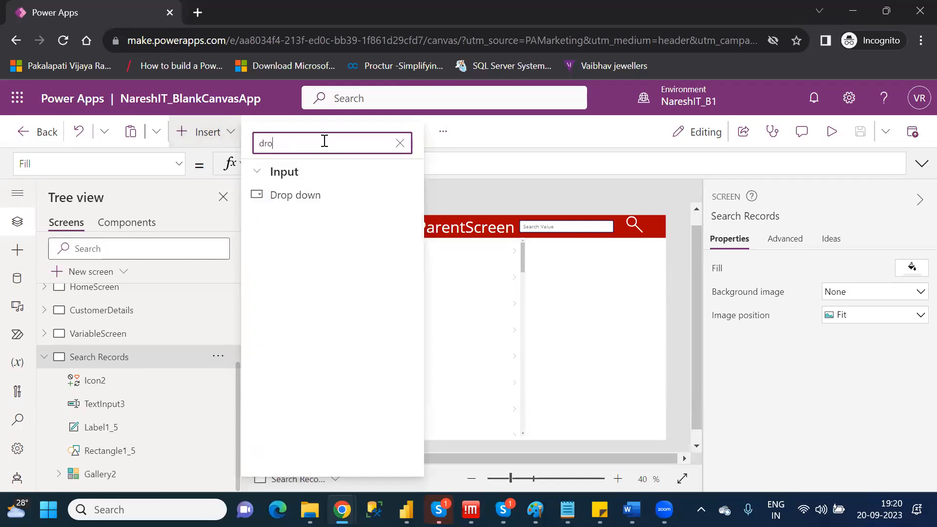
click(310, 195)
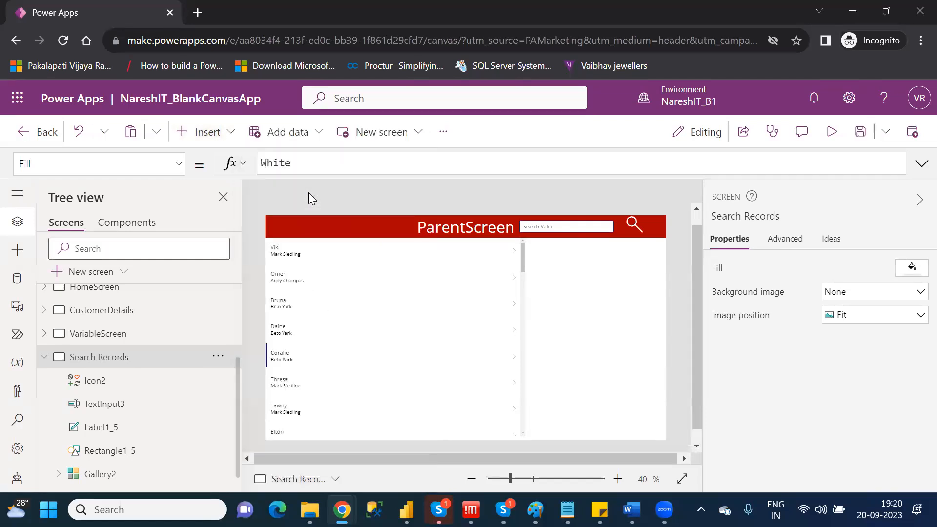
drag(344, 226, 334, 216)
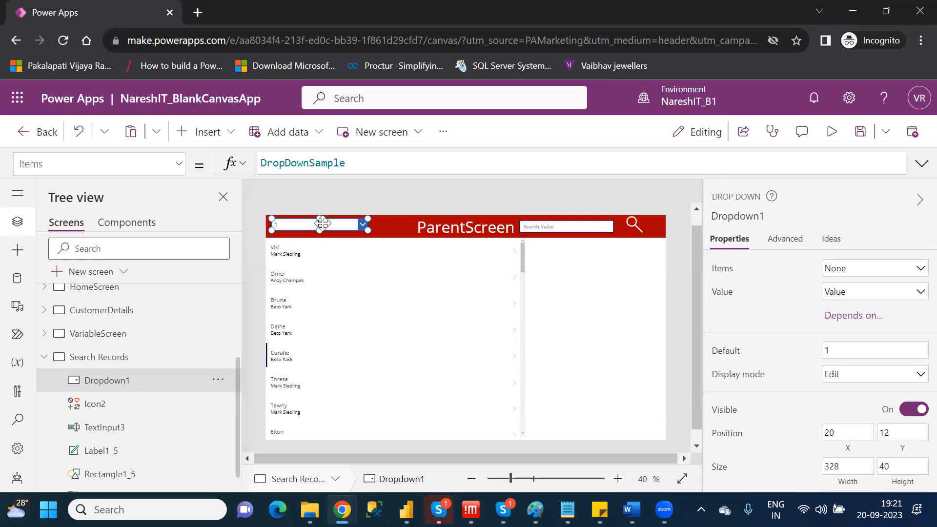
Set the drop down's items to Table1 and its displayed value to FirstName, completing the requested sign-in on the way.
click(870, 276)
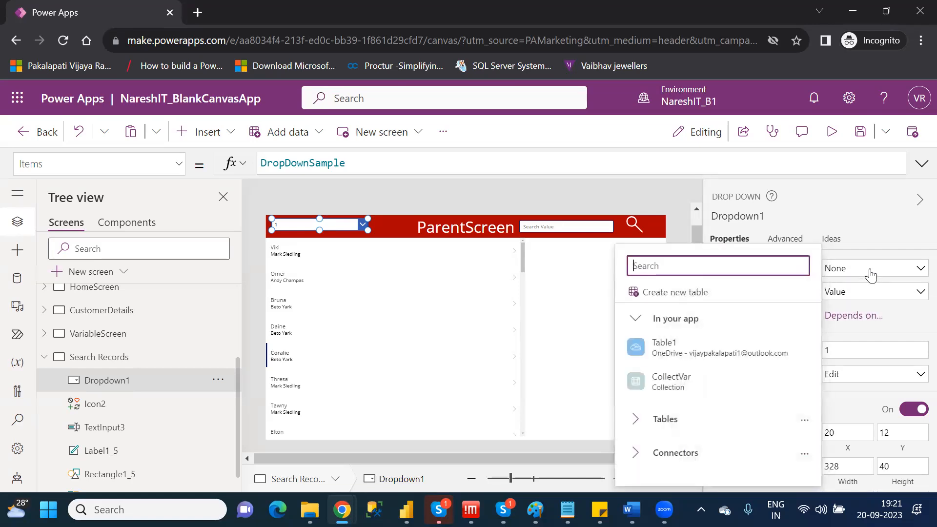
click(711, 350)
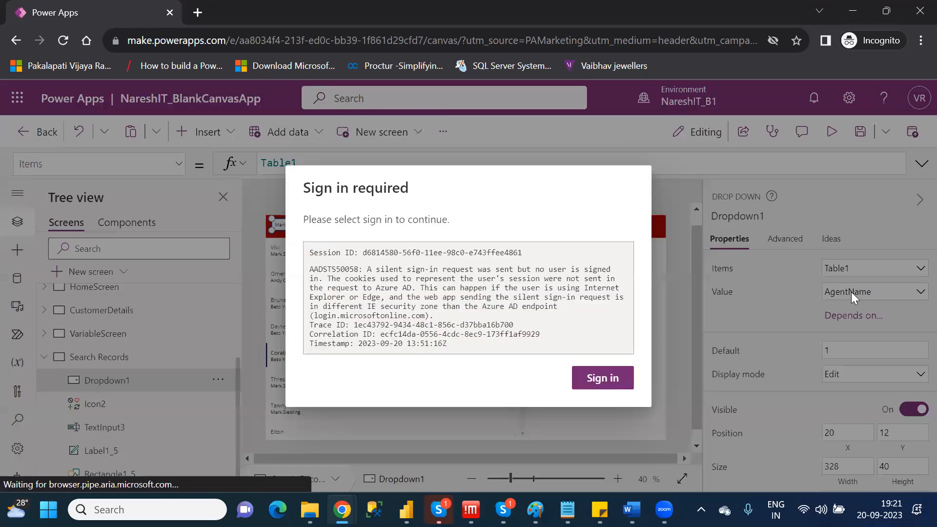
click(602, 378)
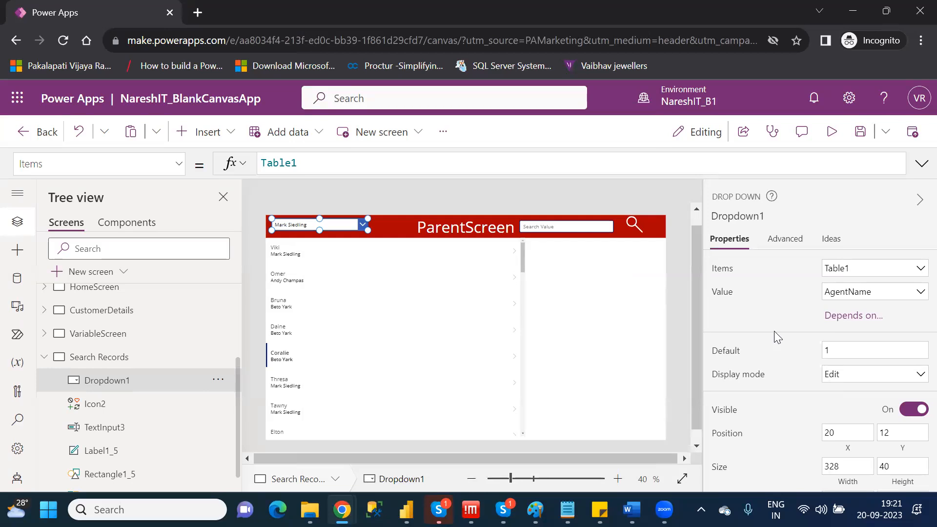
click(873, 292)
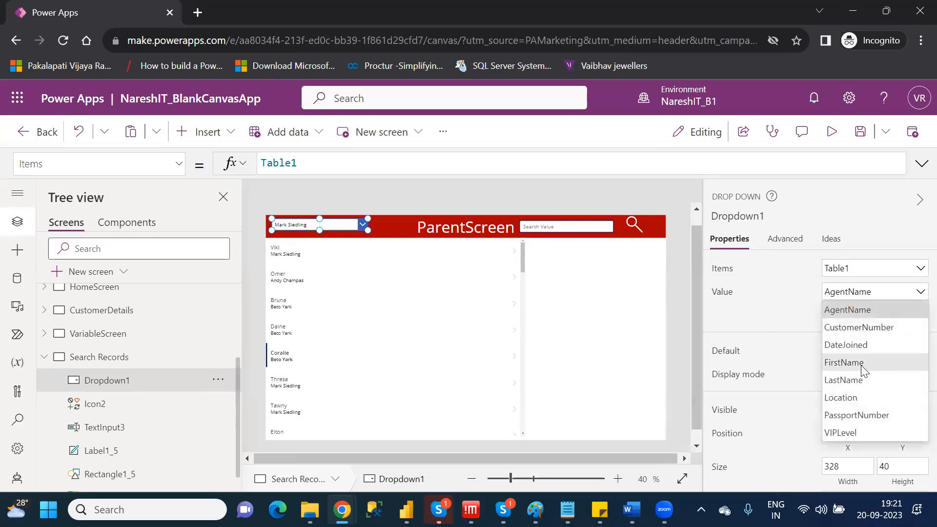
click(843, 362)
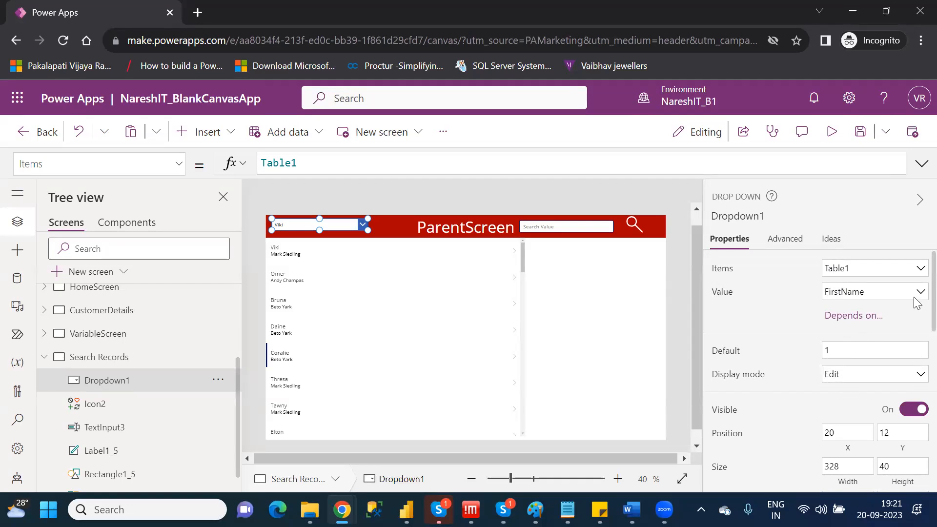
scroll(917, 342, down, 7)
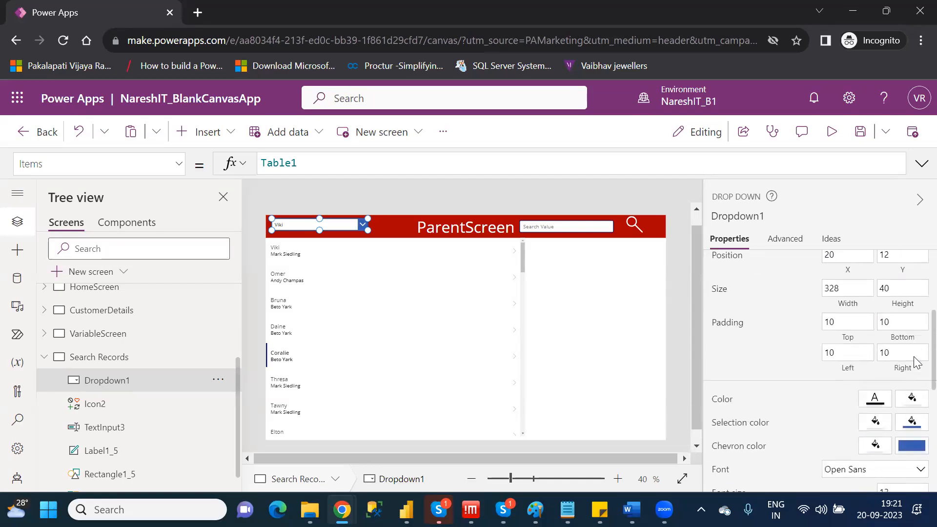
scroll(914, 439, down, 4)
scroll(914, 420, up, 8)
scroll(919, 275, up, 1)
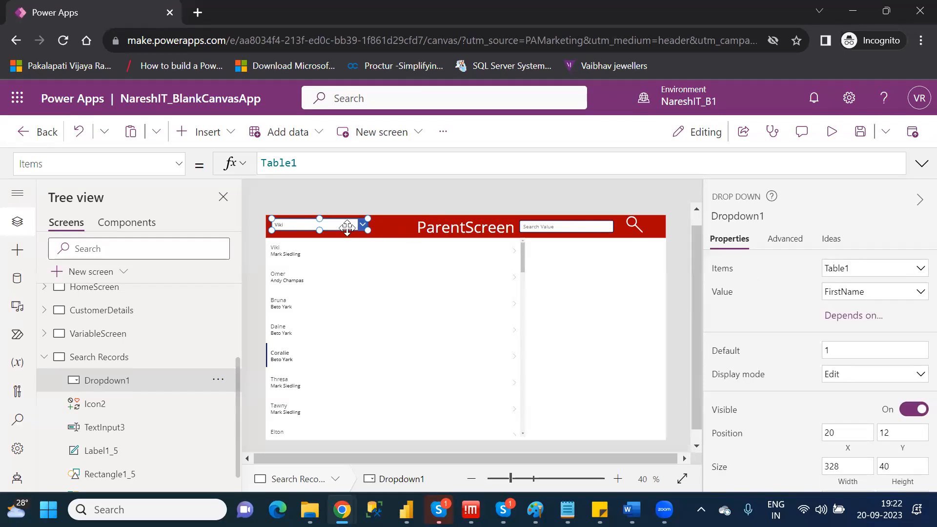
Preview the app, look through the header drop down's list for repeated first names, and return to editing.
click(833, 130)
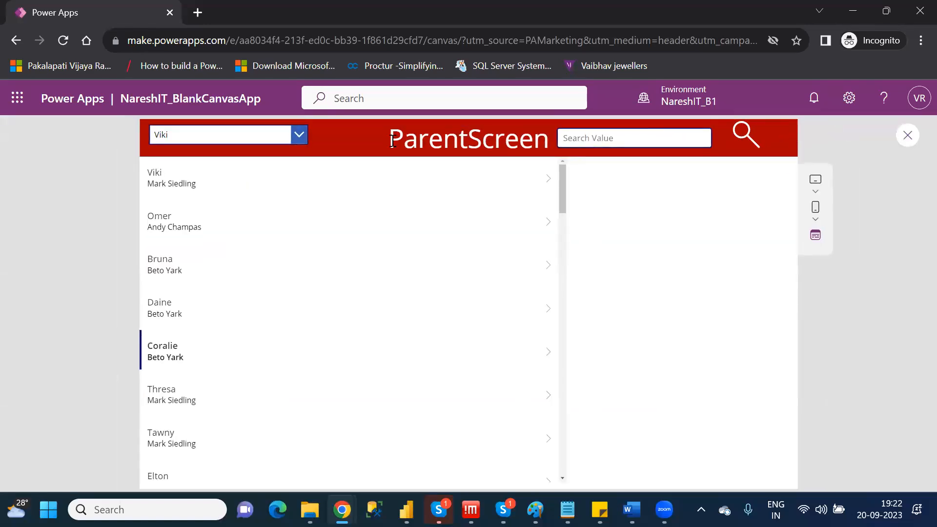
click(297, 134)
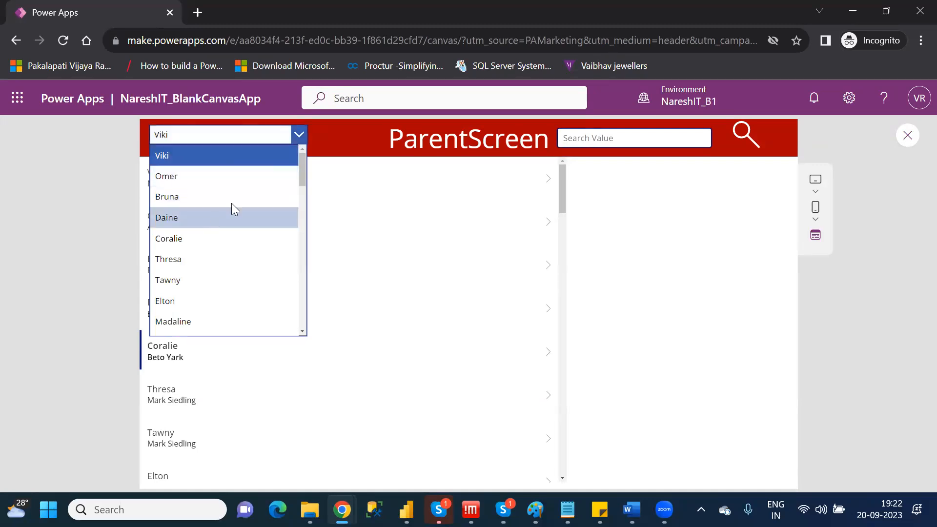
drag(301, 173, 324, 313)
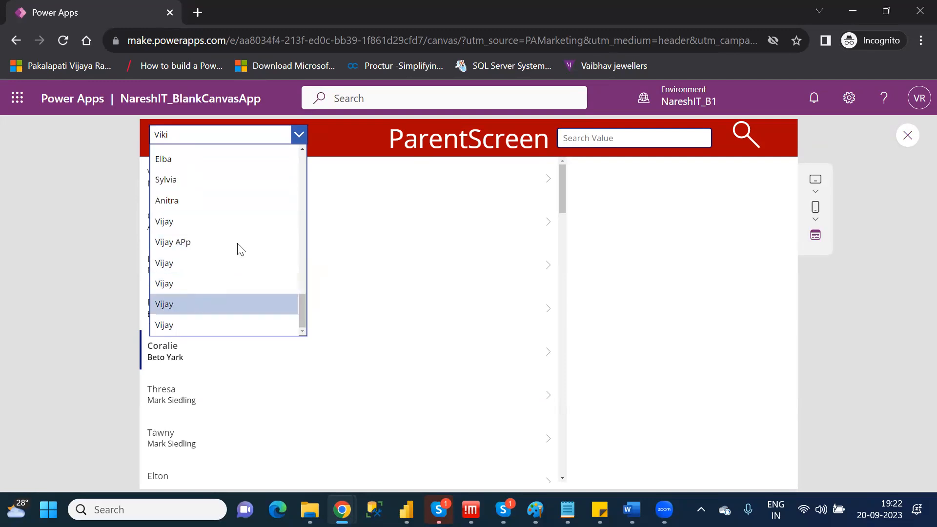
click(303, 130)
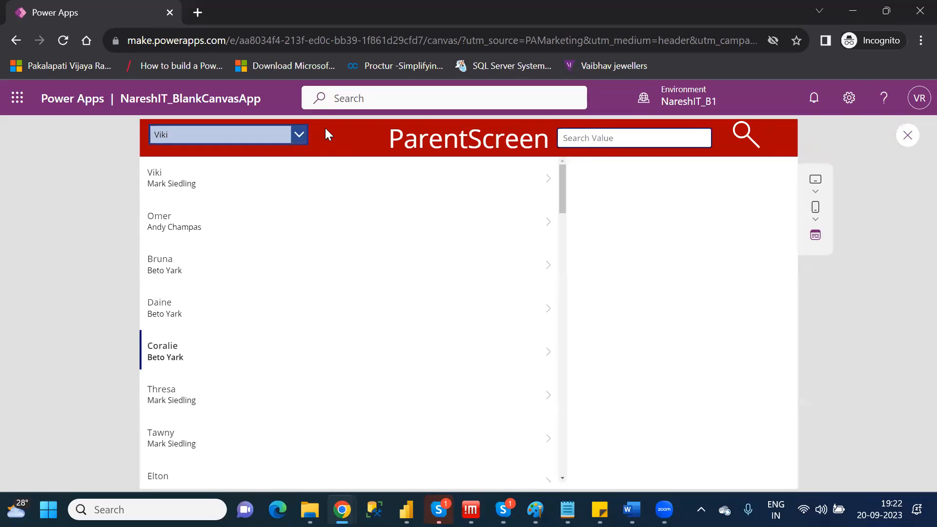
click(909, 136)
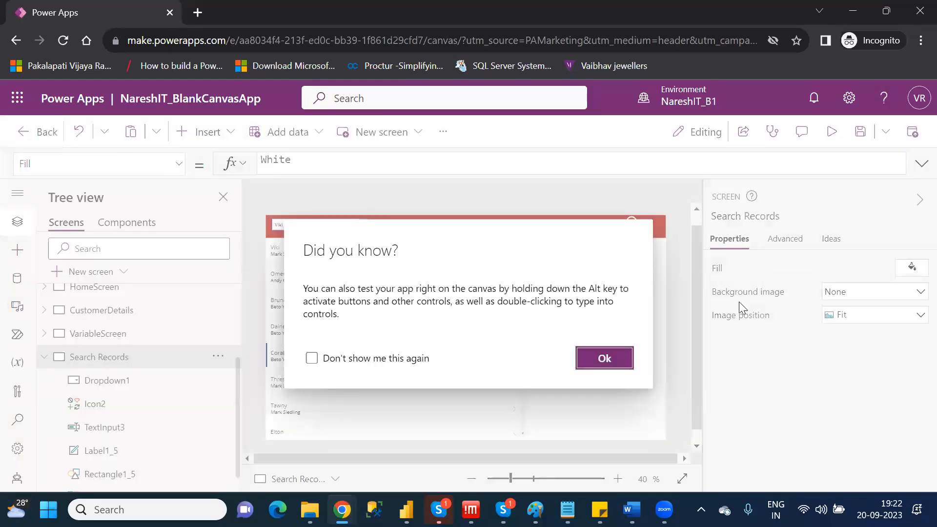
click(624, 364)
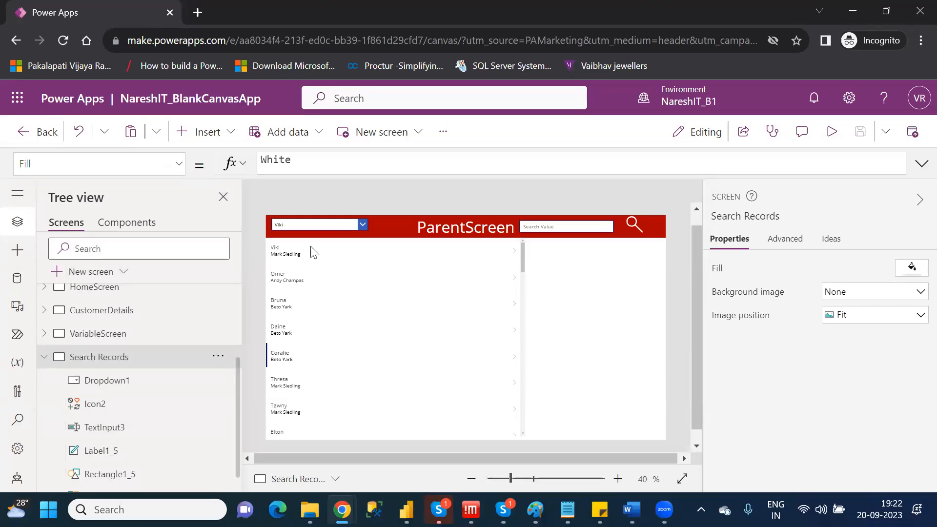
Set the drop down's Items formula to Distinct(Table1,FirstName) so that each first name is listed once.
click(324, 224)
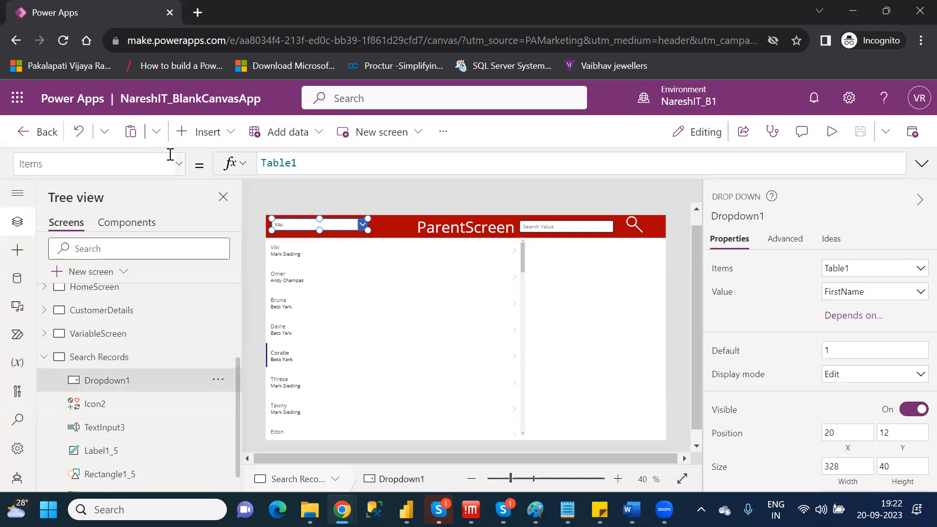
click(261, 162)
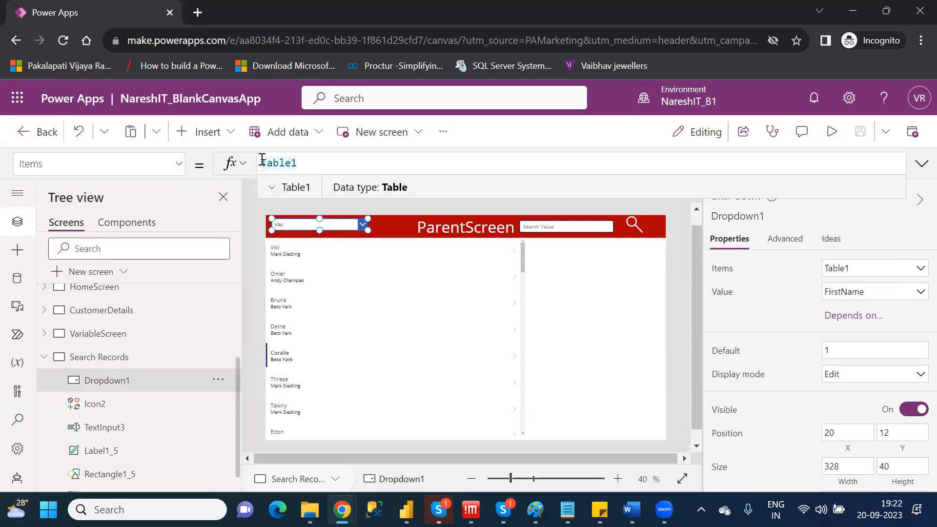
text(Distinct()
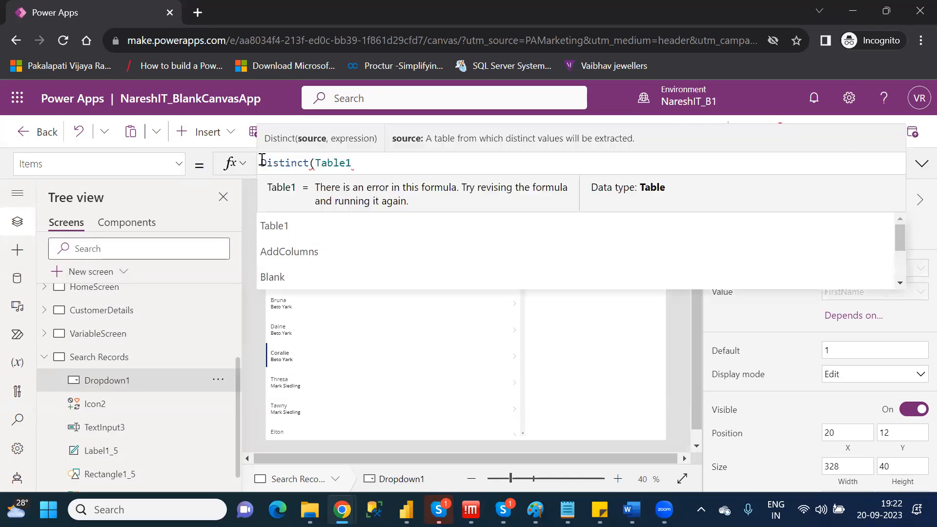
click(368, 165)
text(,)
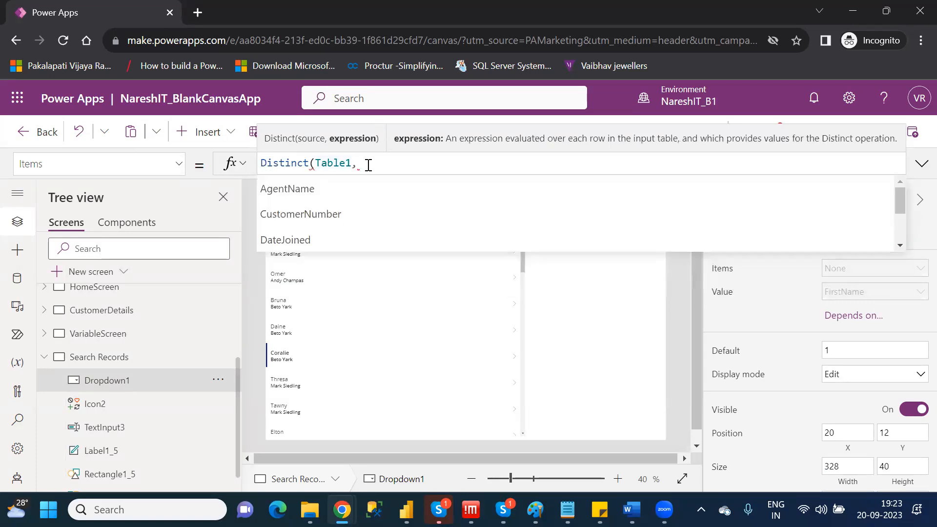
key(Down)
key(Down)
key(Down)
key(Down)
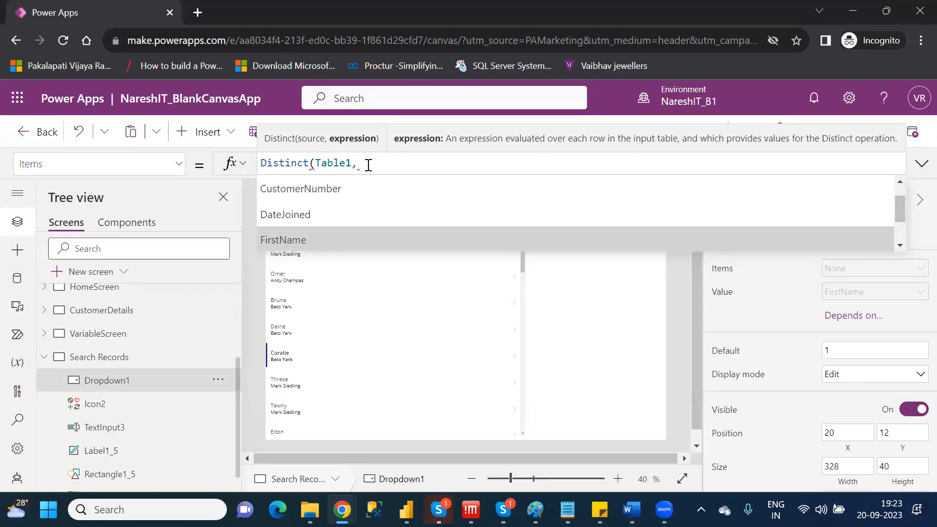
key(Tab)
text())
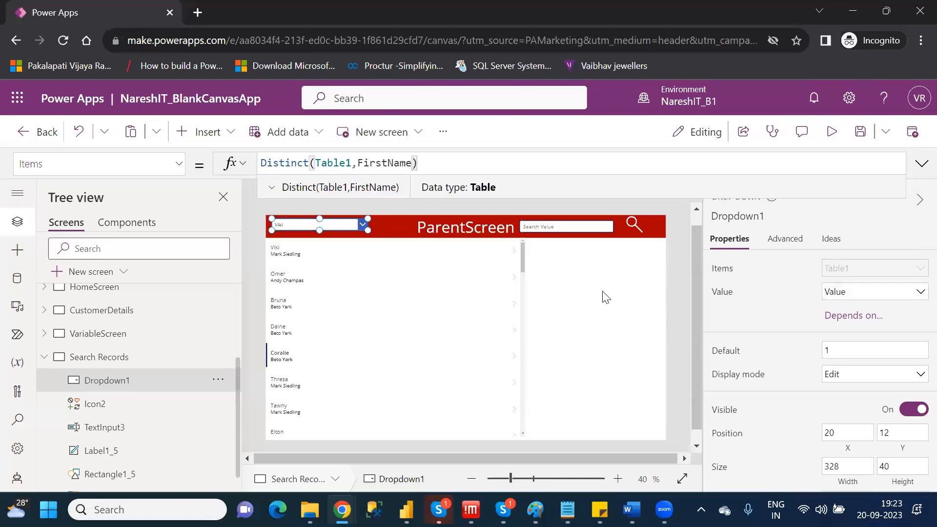
click(605, 298)
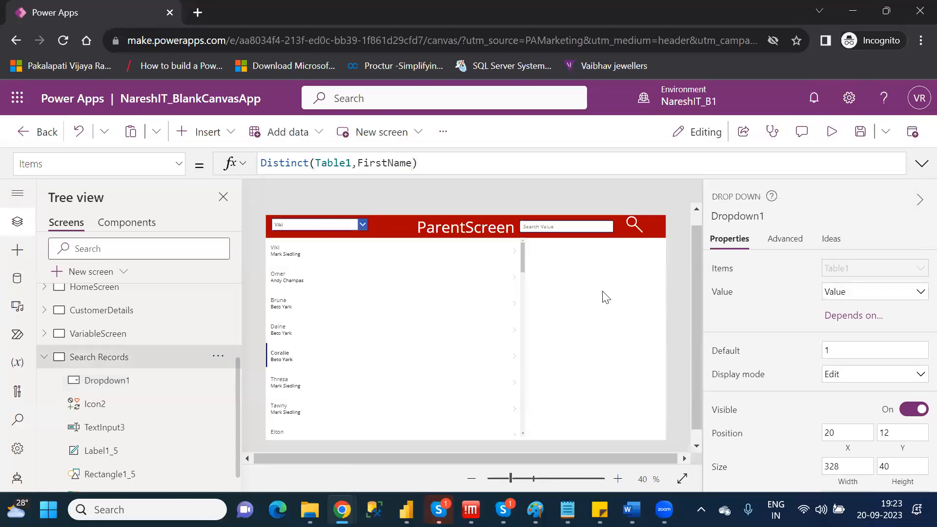
Test the Distinct formula in the app preview by checking the end of the drop down's list, and return to editing.
click(833, 141)
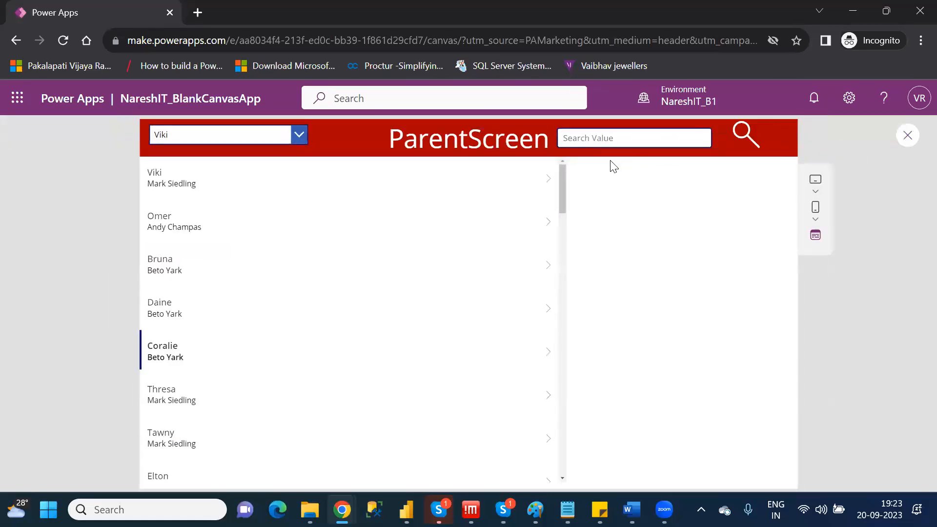
click(297, 134)
drag(301, 171, 298, 317)
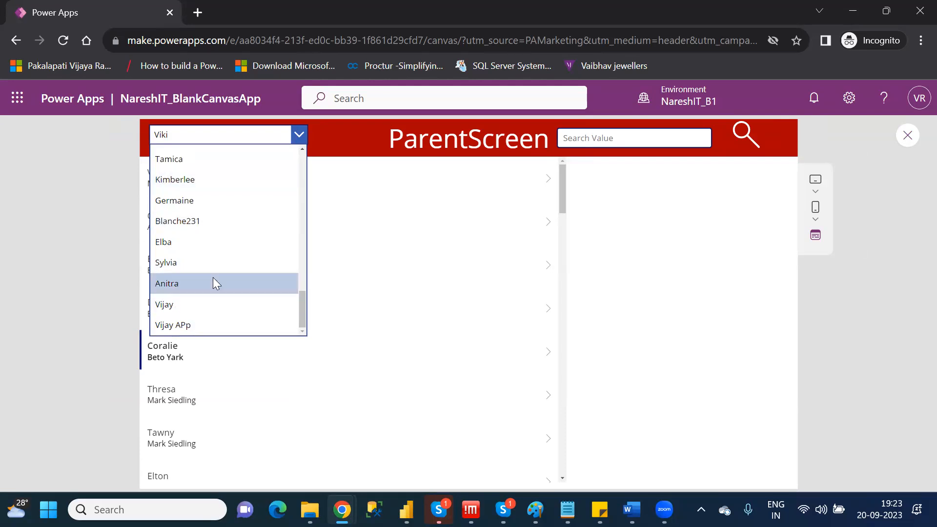
click(299, 136)
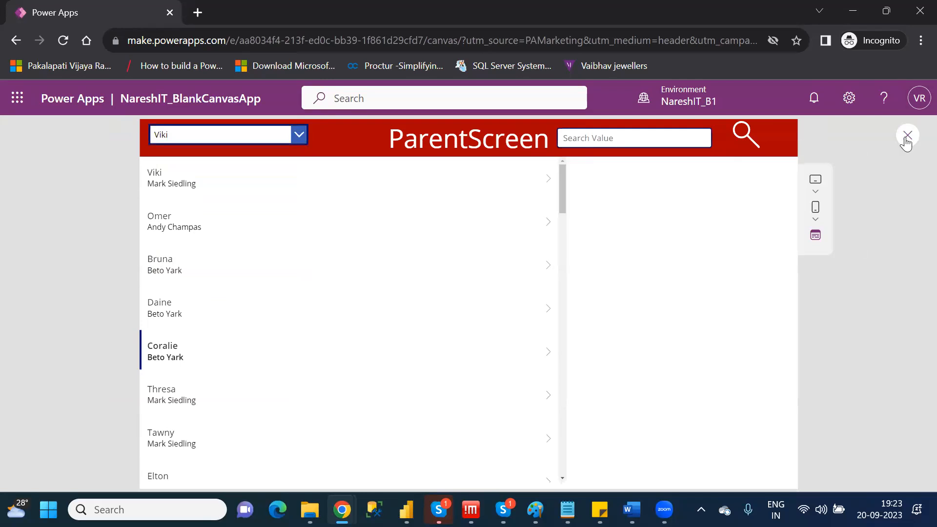
click(906, 142)
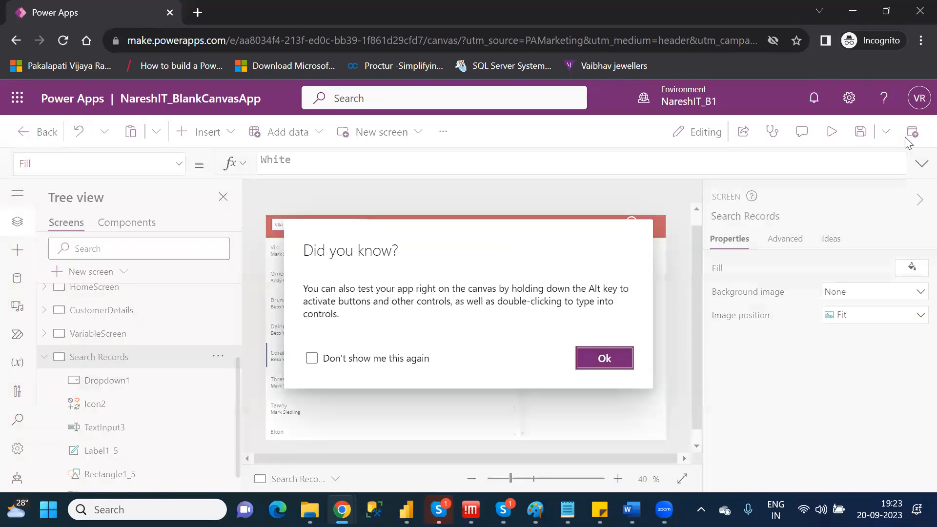
click(605, 361)
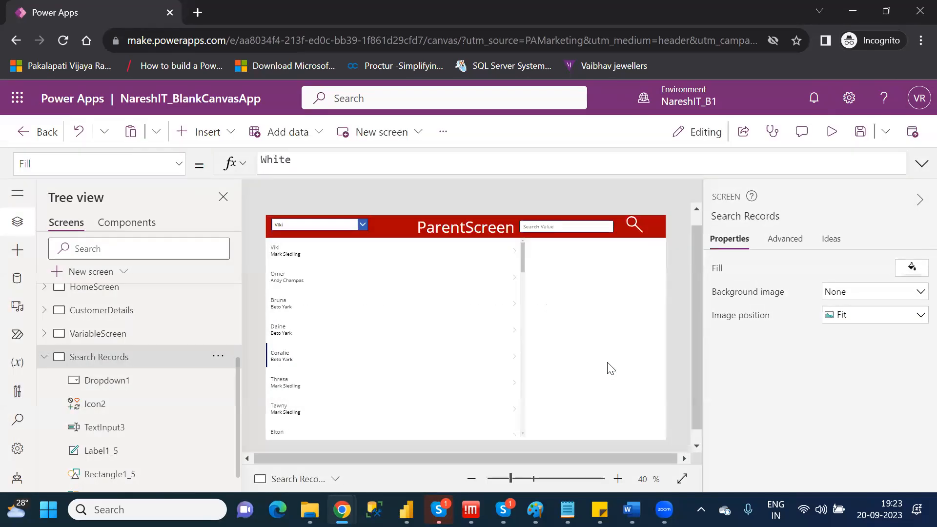
Examine the source and expression arguments of the drop down's Distinct formula, without changing them.
click(334, 222)
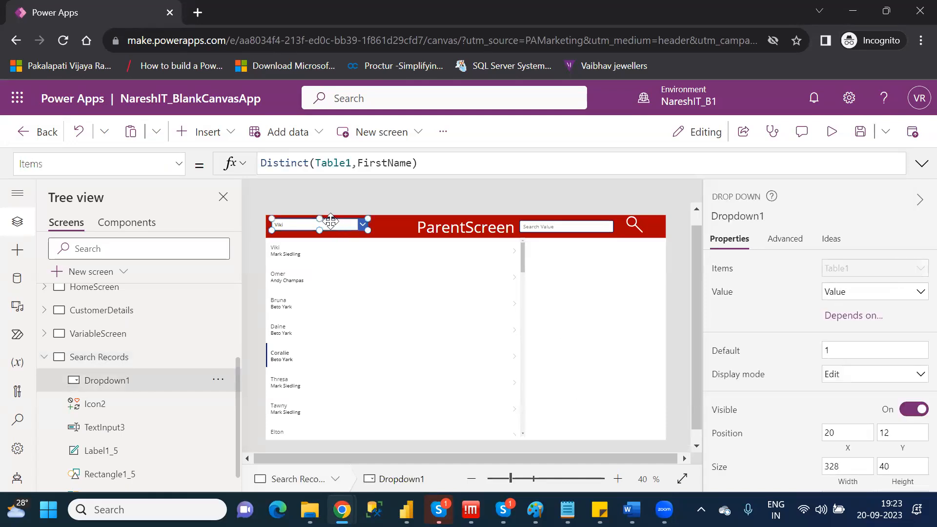
double_click(334, 163)
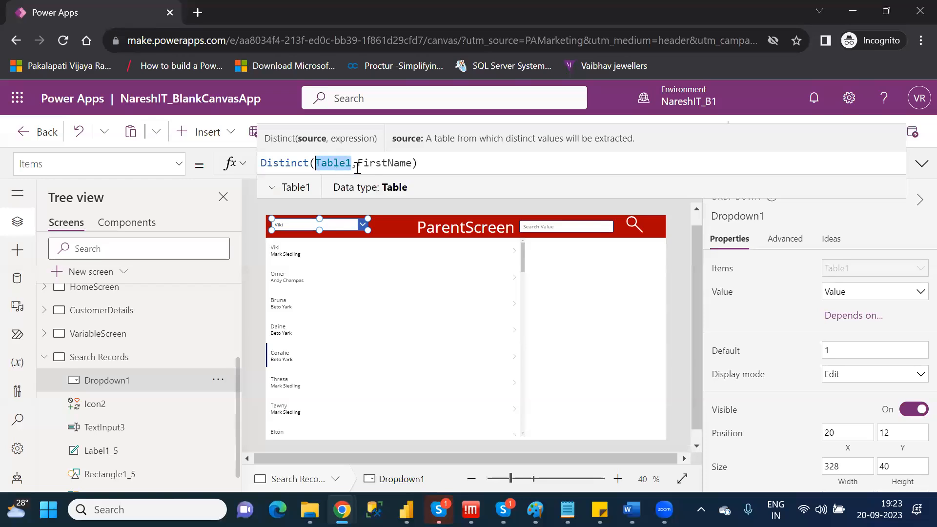
double_click(393, 163)
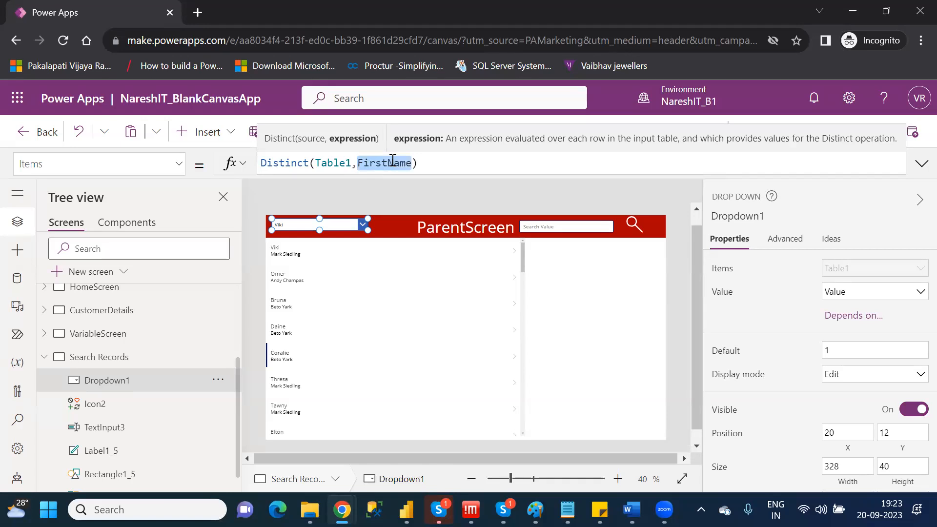
click(598, 285)
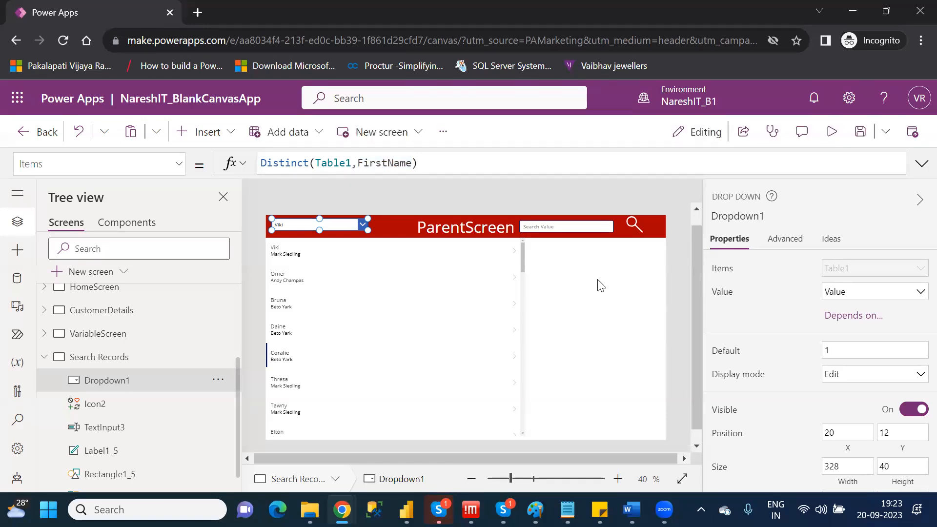
Preview the app, choose the second entry in the header drop down, and return to editing.
click(288, 225)
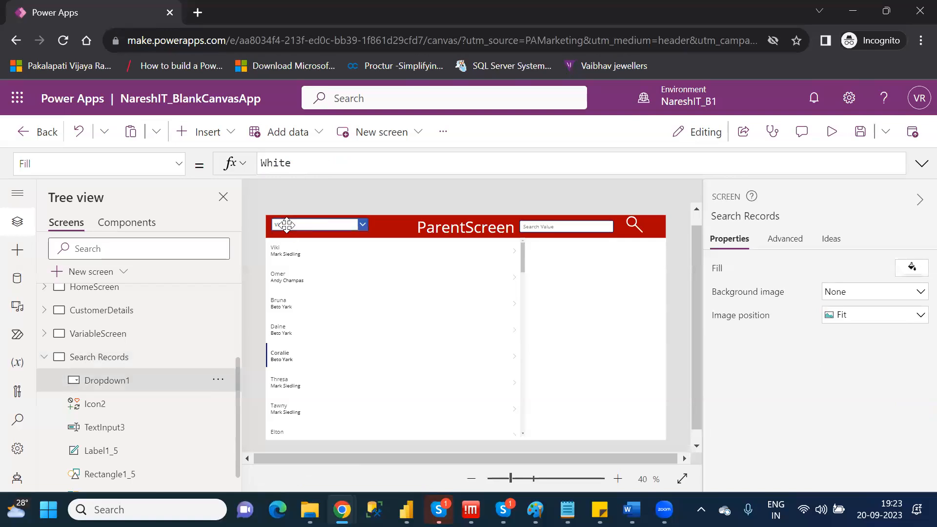
click(830, 136)
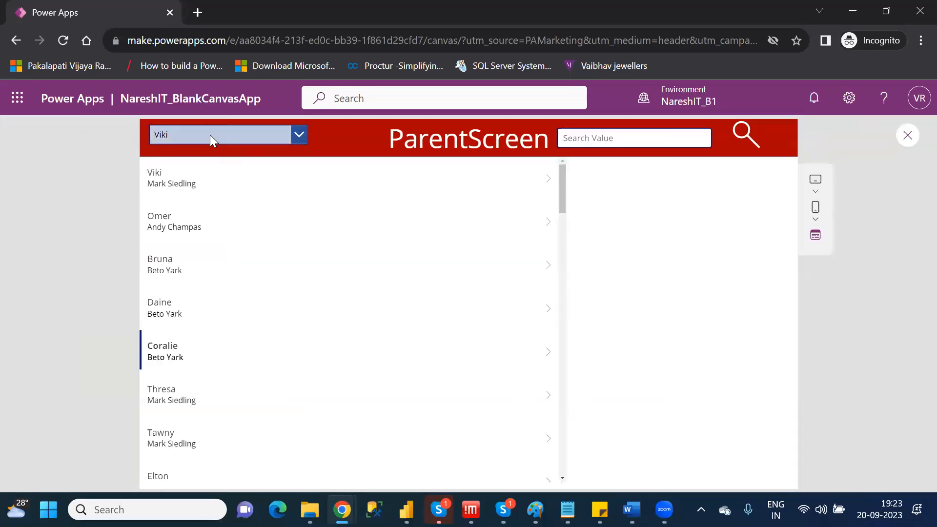
click(210, 135)
click(179, 177)
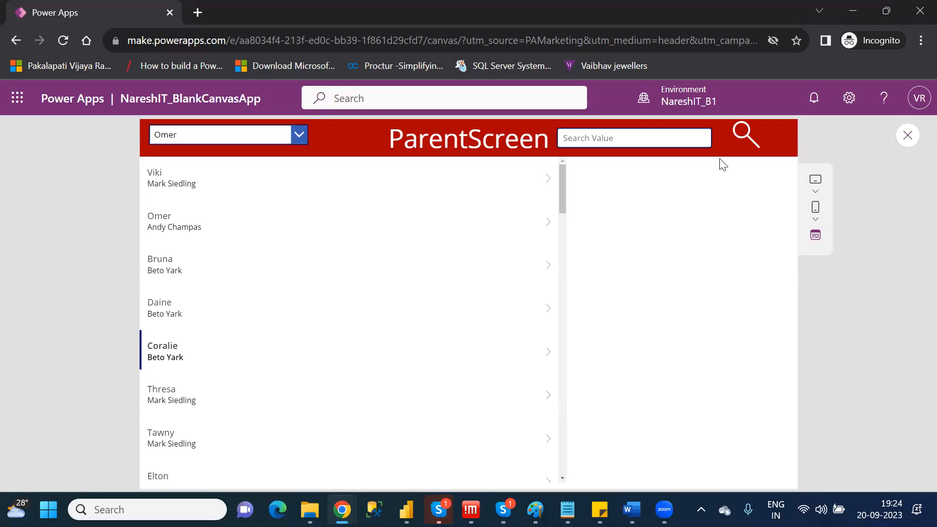
key(Escape)
click(604, 358)
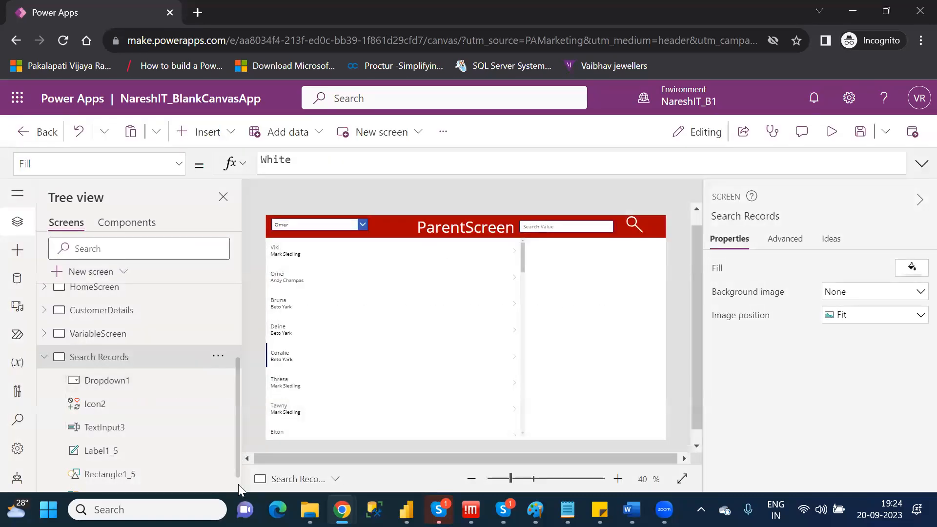
Open the Items formula of Gallery2 and wrap its existing Search call by inserting Filter( in front of it.
scroll(224, 486, down, 1)
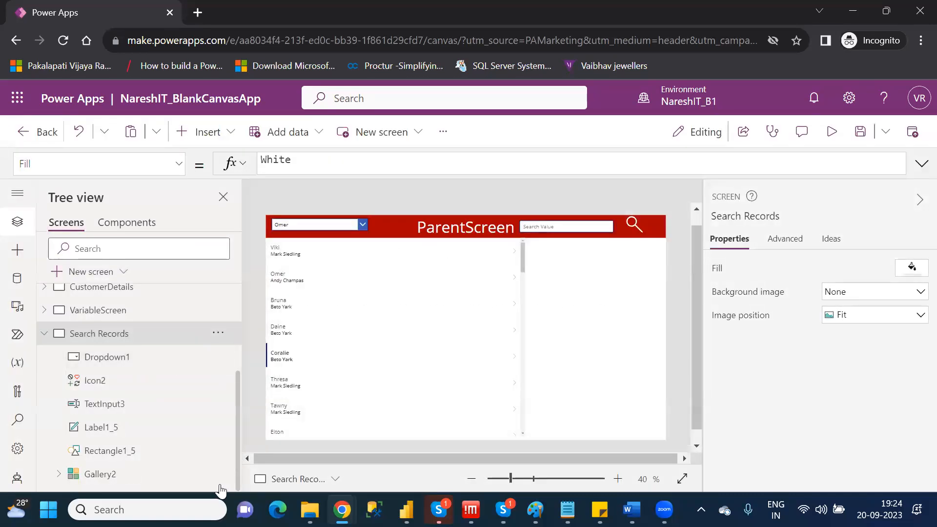
click(100, 473)
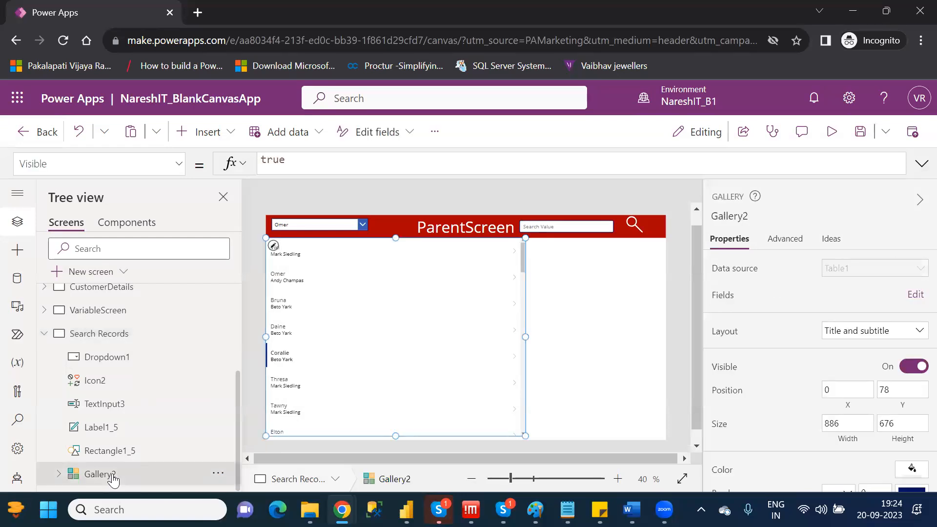
click(179, 167)
drag(181, 395, 195, 261)
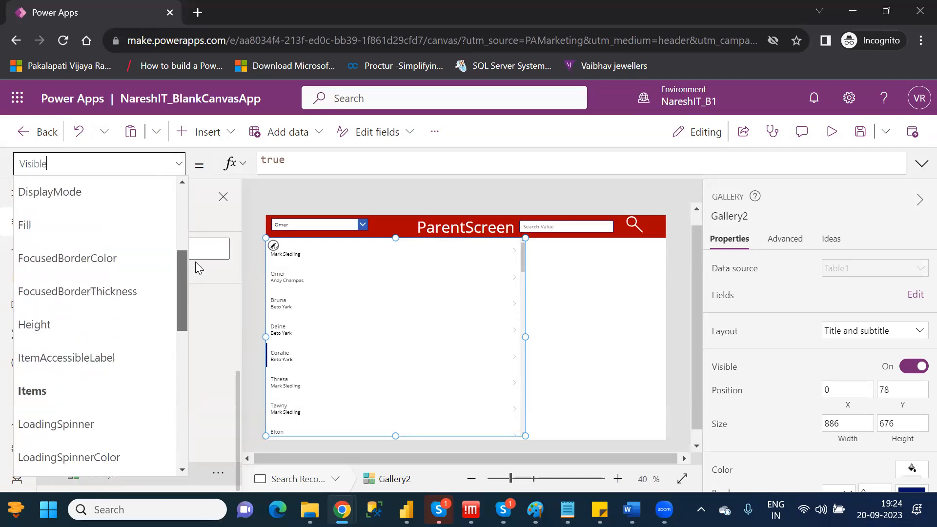
click(47, 387)
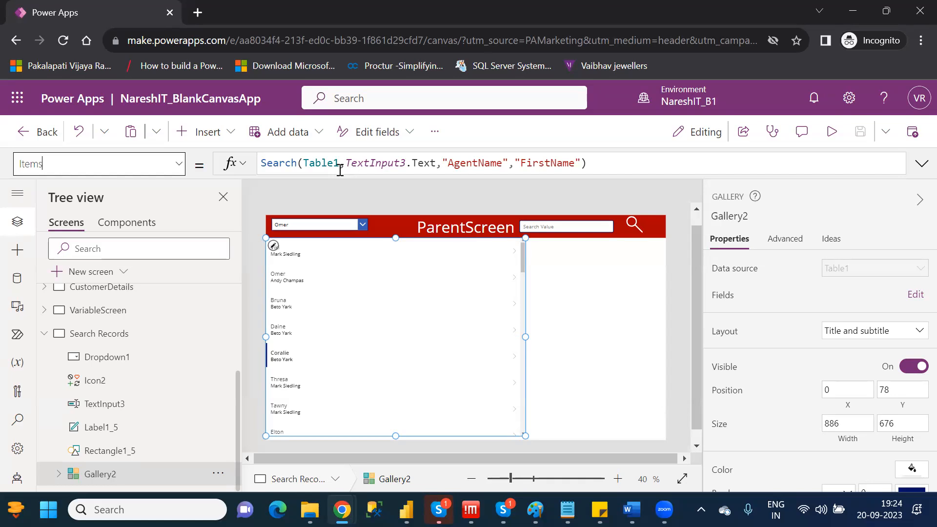
click(264, 162)
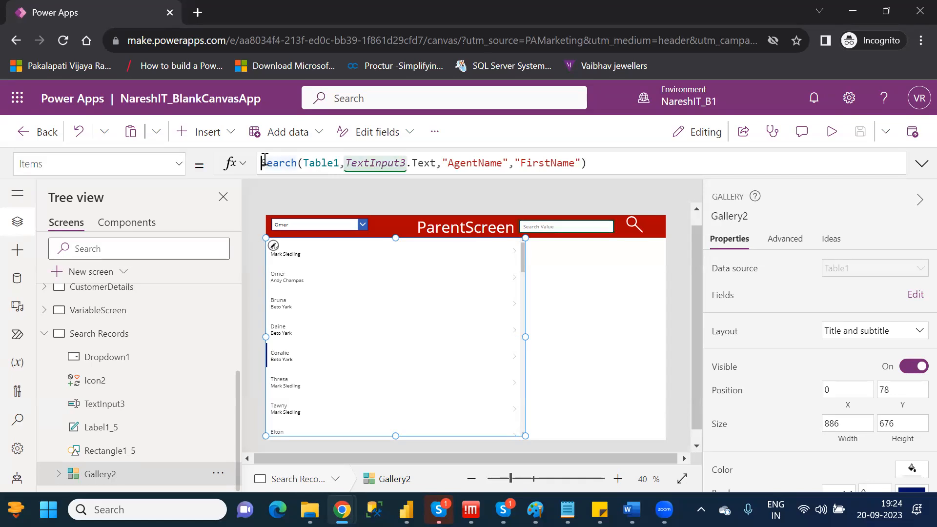
click(629, 164)
drag(603, 163, 262, 161)
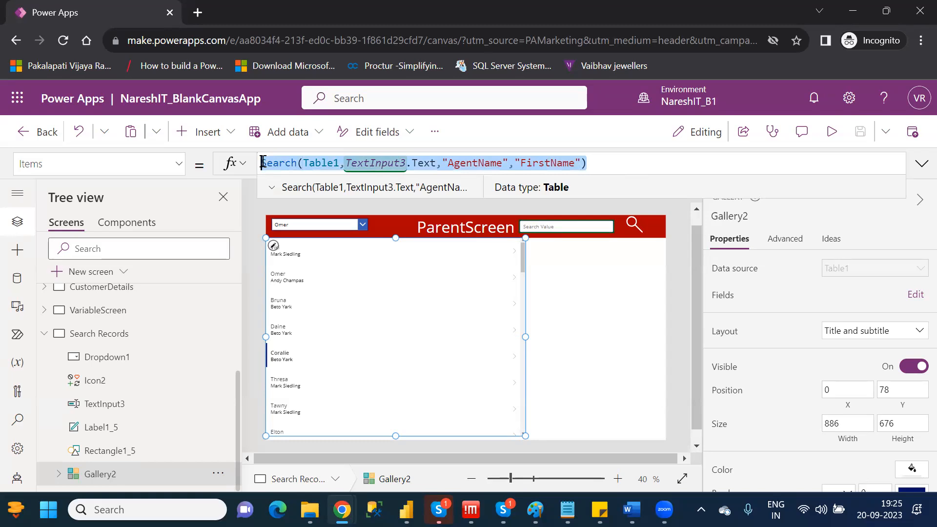
click(262, 162)
text(Filte)
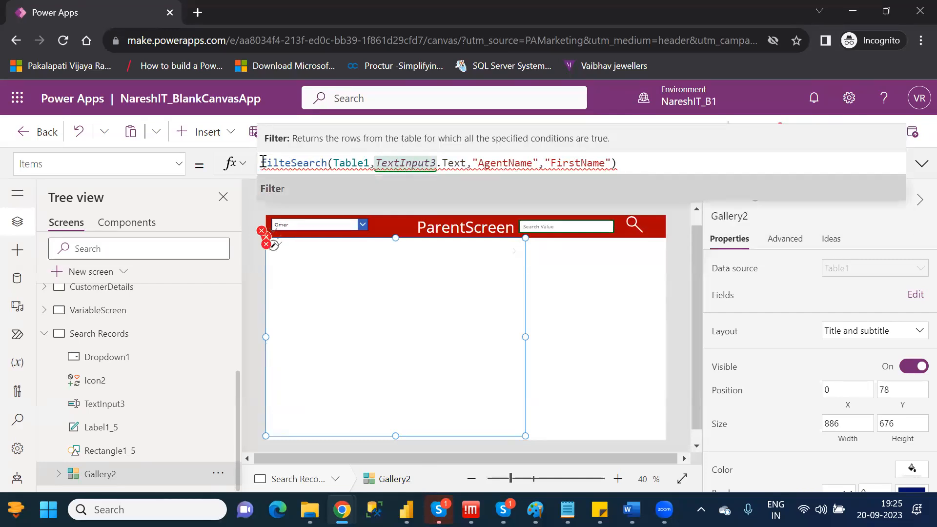
text(r()
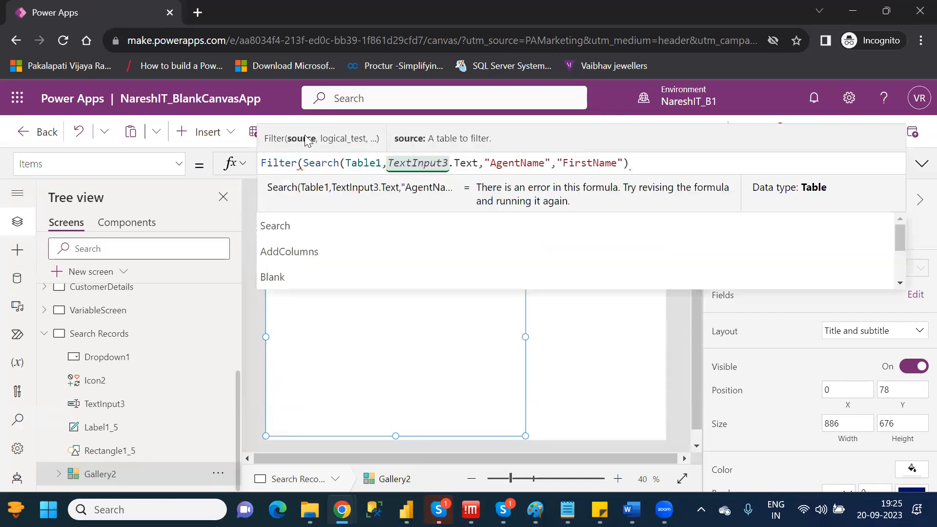
Add a comma after the Search call in Gallery2's Items formula so that the whole call serves as the Filter's source.
click(649, 167)
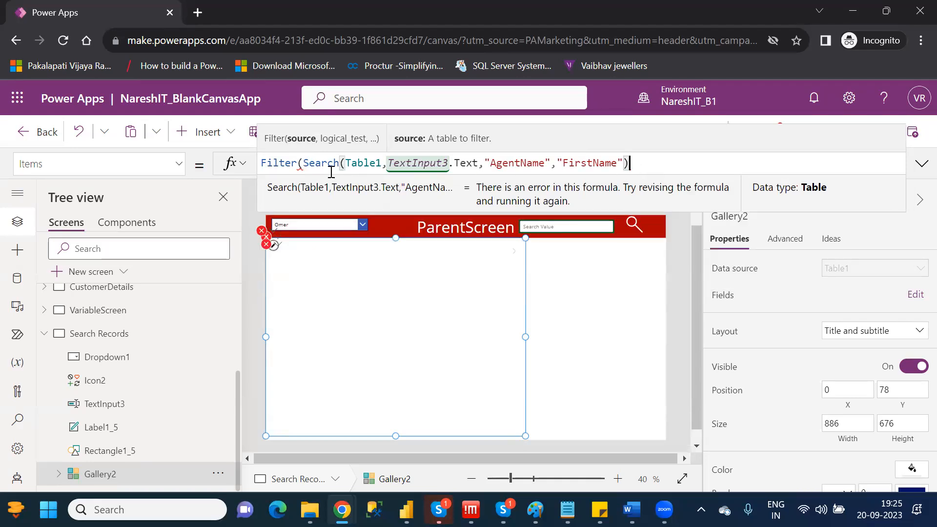
shift+click(303, 163)
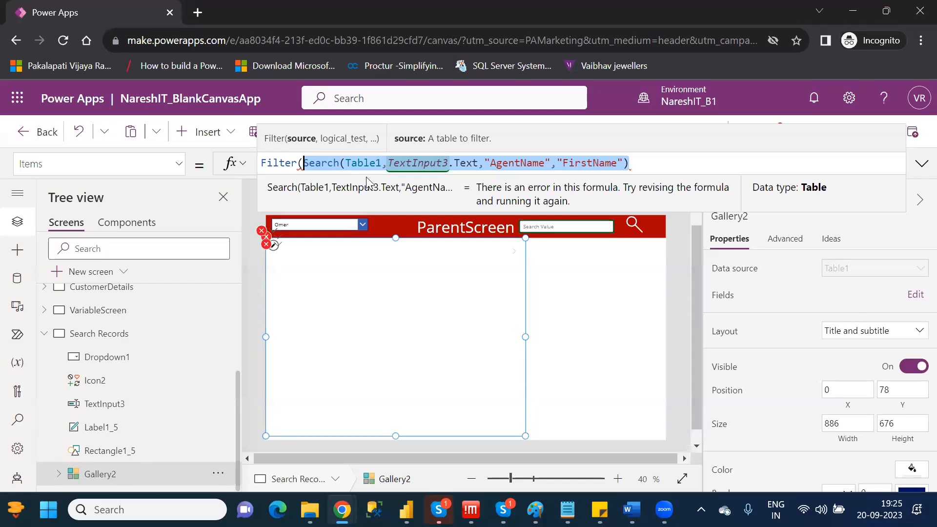
key(End)
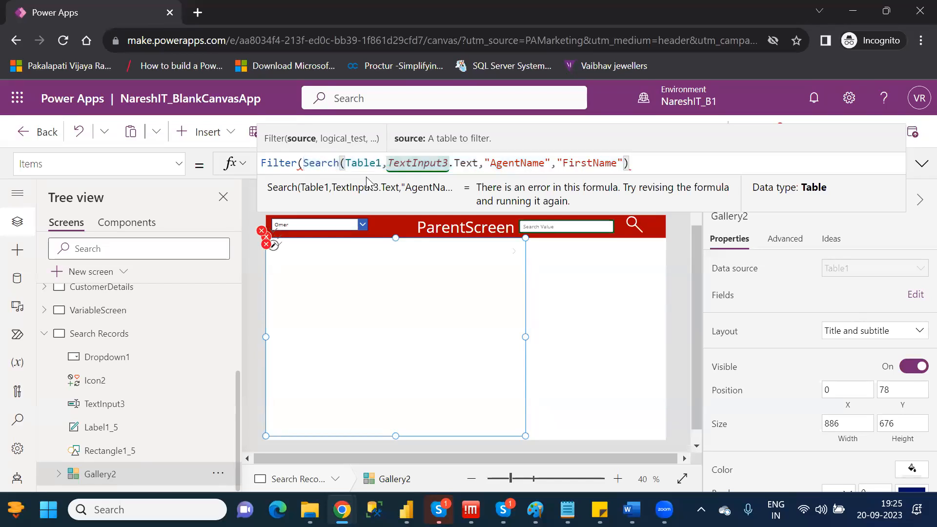
text(,)
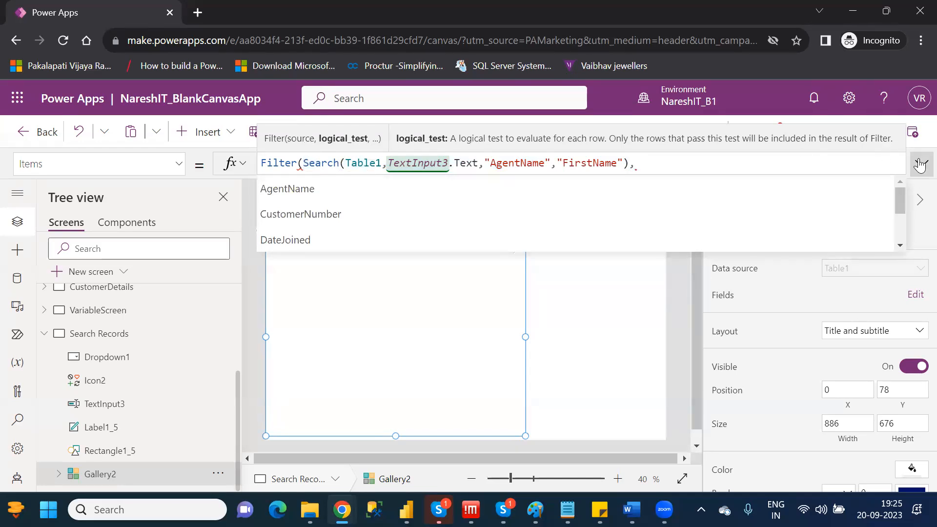
click(920, 164)
click(920, 164)
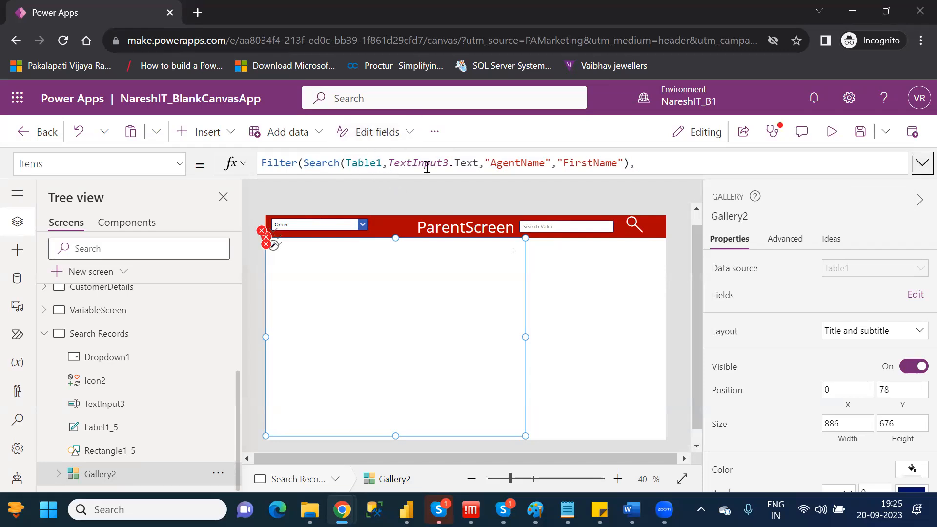
click(653, 164)
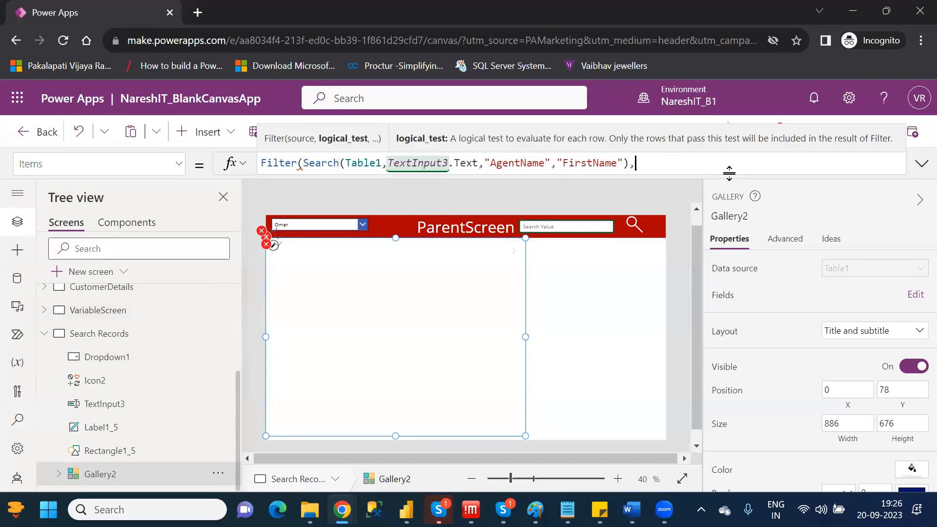
Try starting the Filter's logical test with Dropdown1.Selected.Value=.
text(drop)
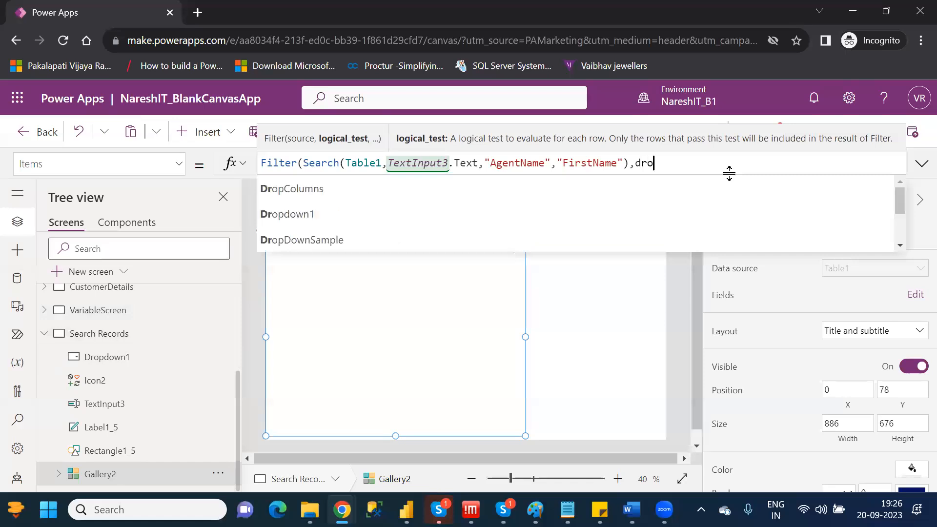
key(Down)
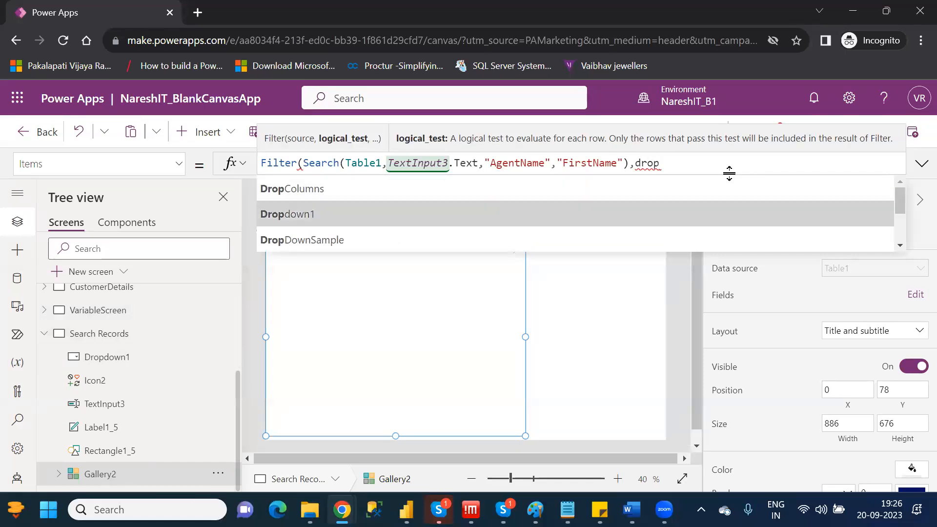
key(Tab)
text(.)
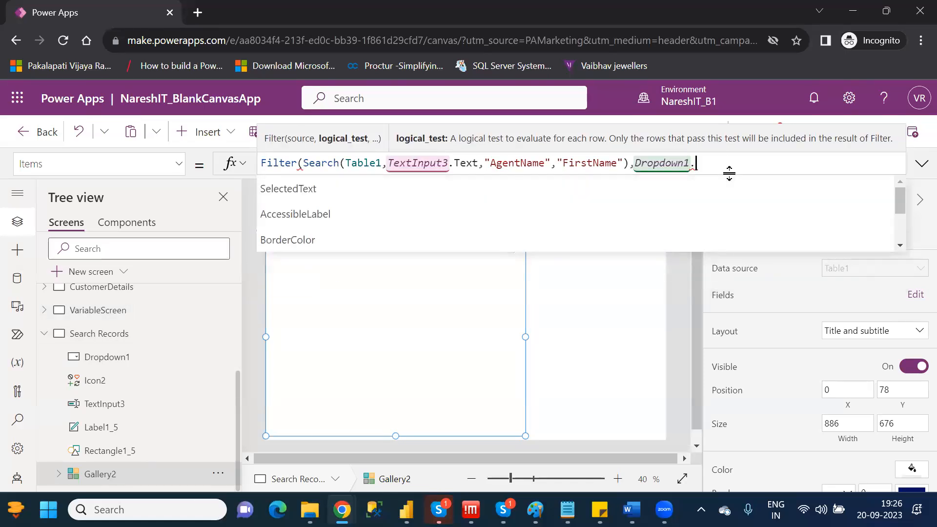
text(sele)
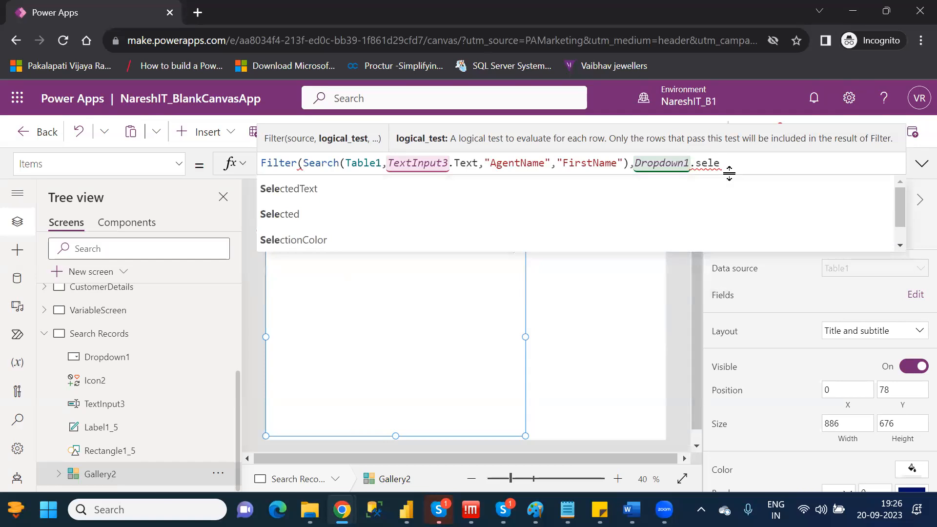
key(Down)
key(Tab)
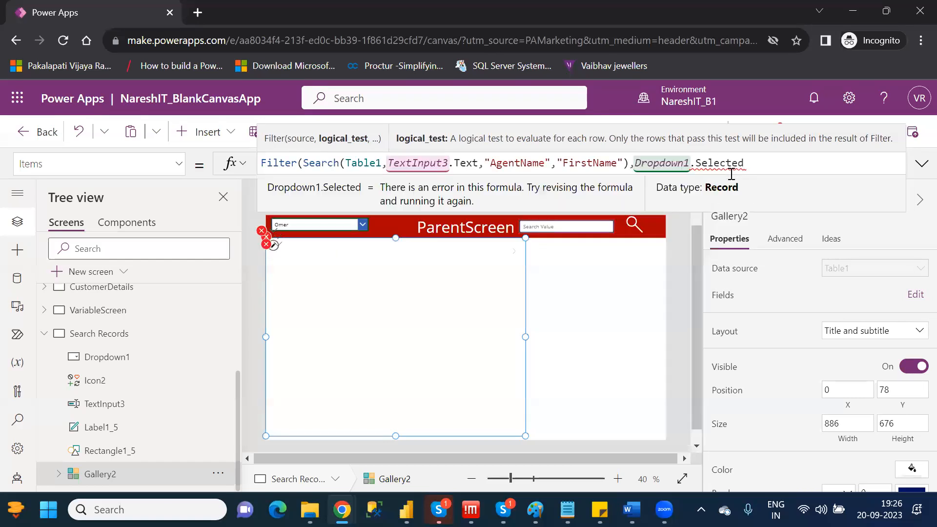
text(.)
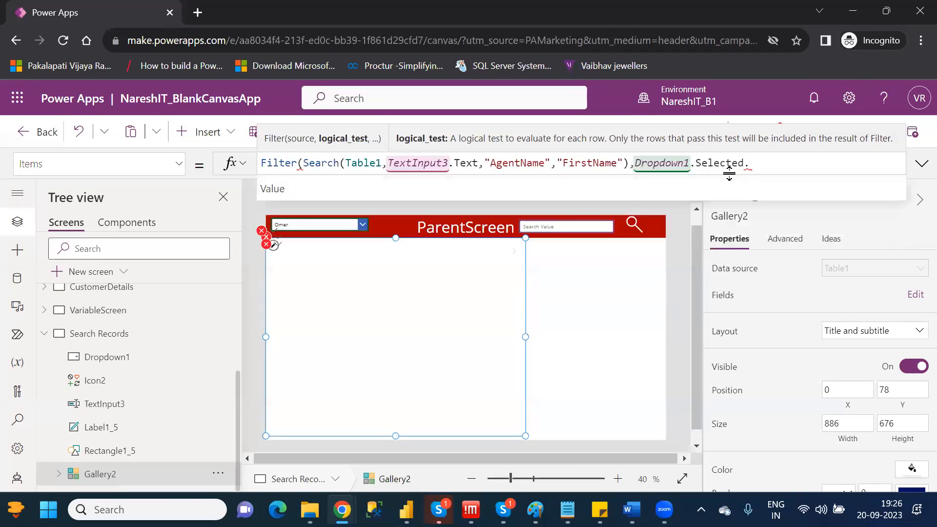
key(Tab)
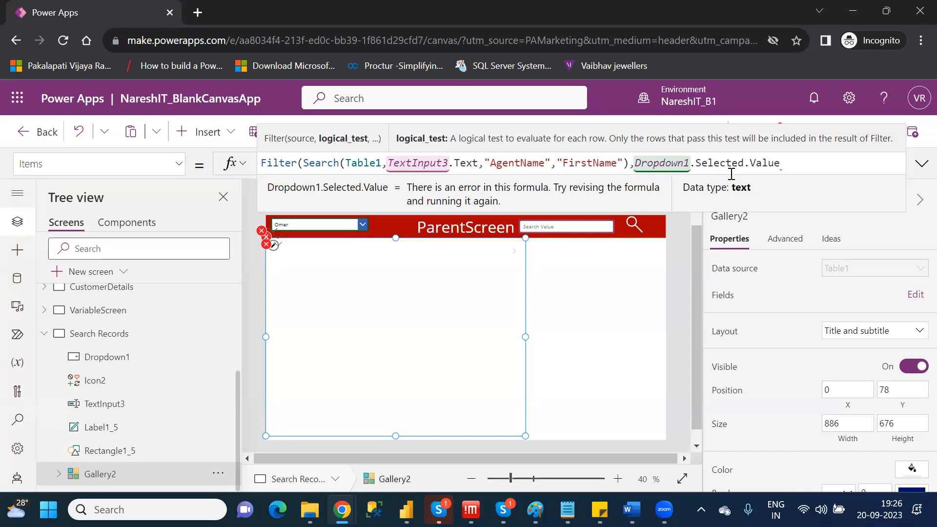
text(=)
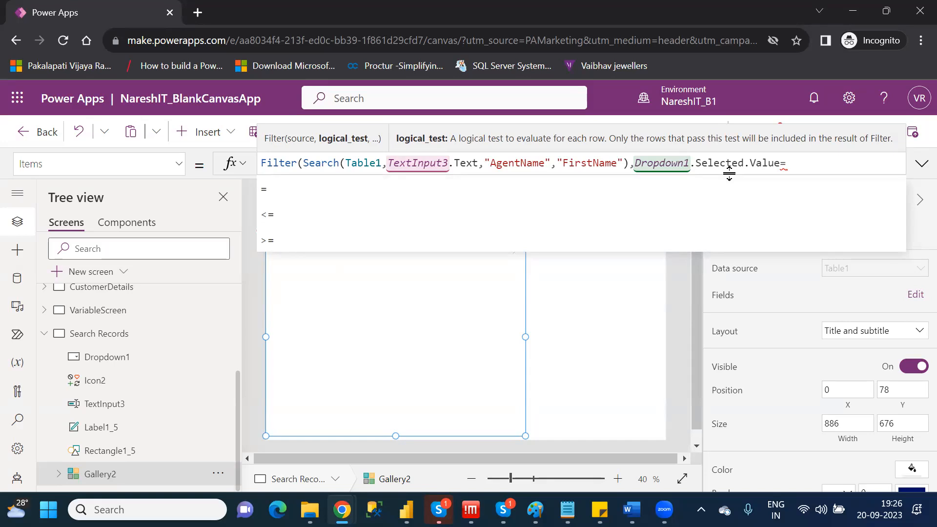
Replace Dropdown1.Selected.Value before the equals sign with the FirstName column in the Filter's logical test.
mouse_move(779, 164)
click(648, 163)
drag(712, 156, 781, 164)
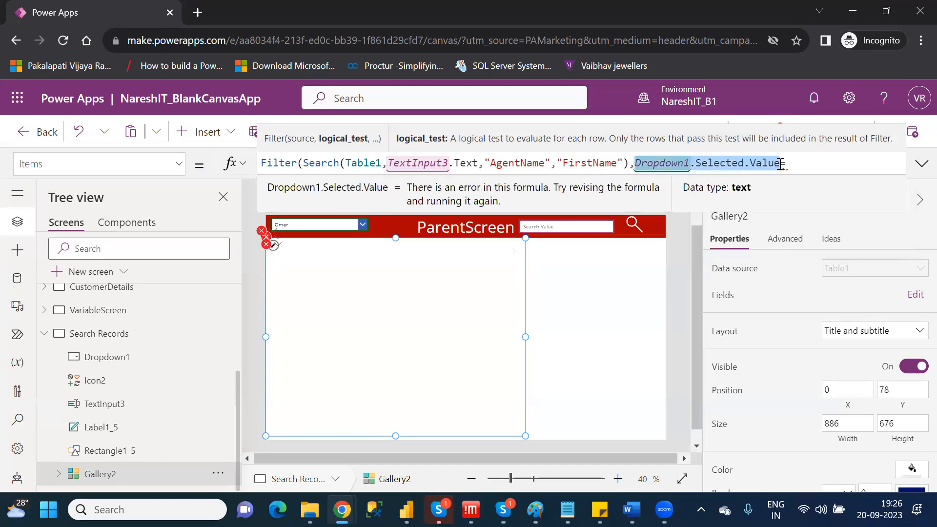
key(BackSpace)
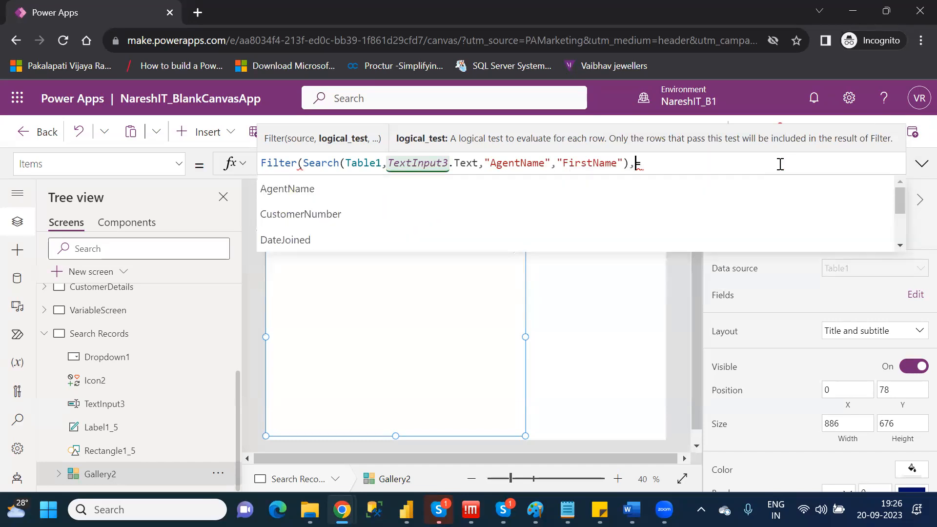
key(Down)
key(Down)
key(Down)
key(Down)
key(Down)
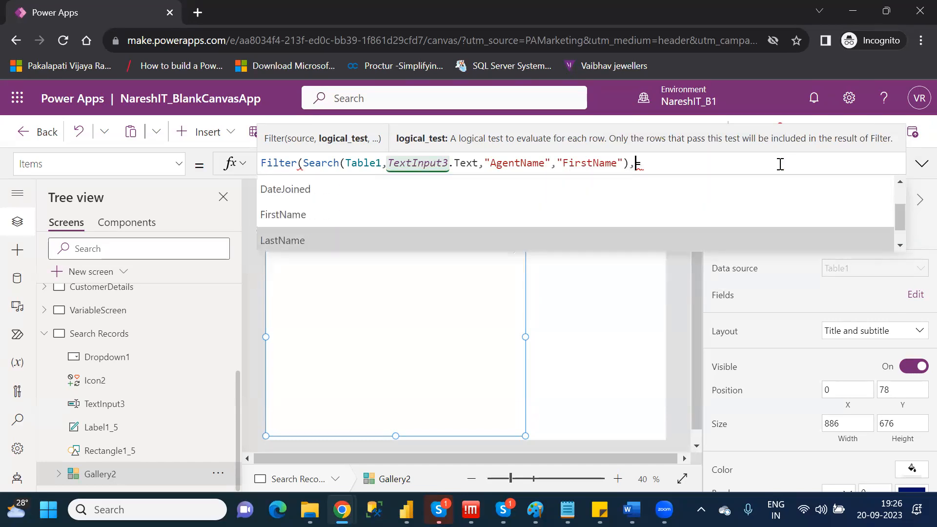
key(Up)
key(Tab)
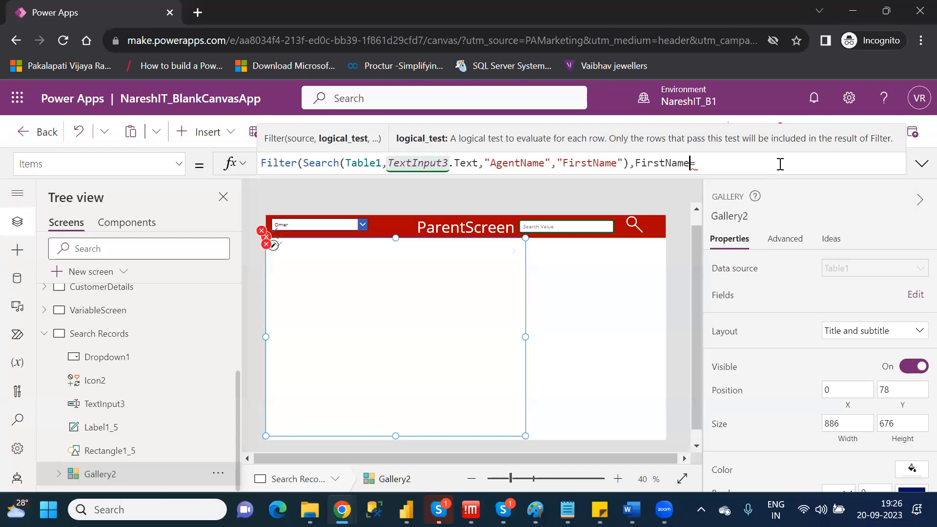
Try the <> operator after FirstName in the Filter's logical test, and go back to the equals sign.
double_click(666, 165)
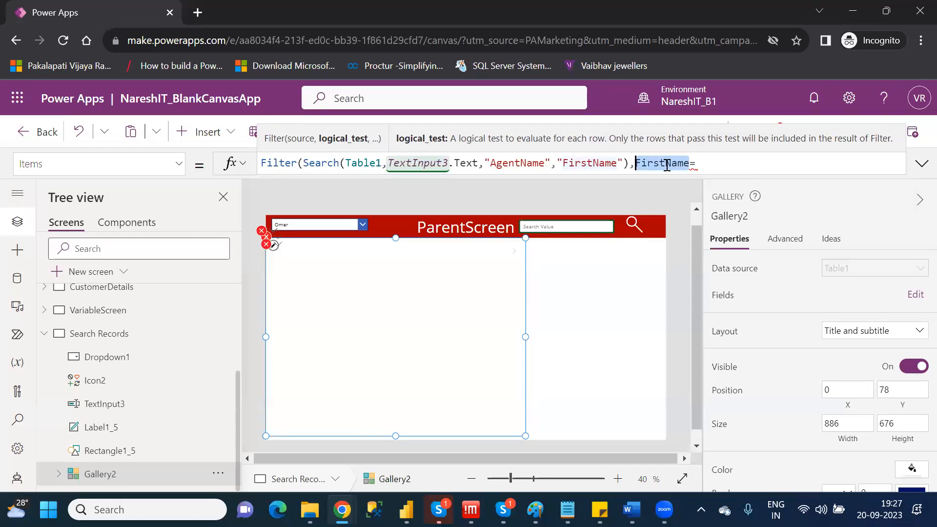
click(704, 164)
key(BackSpace)
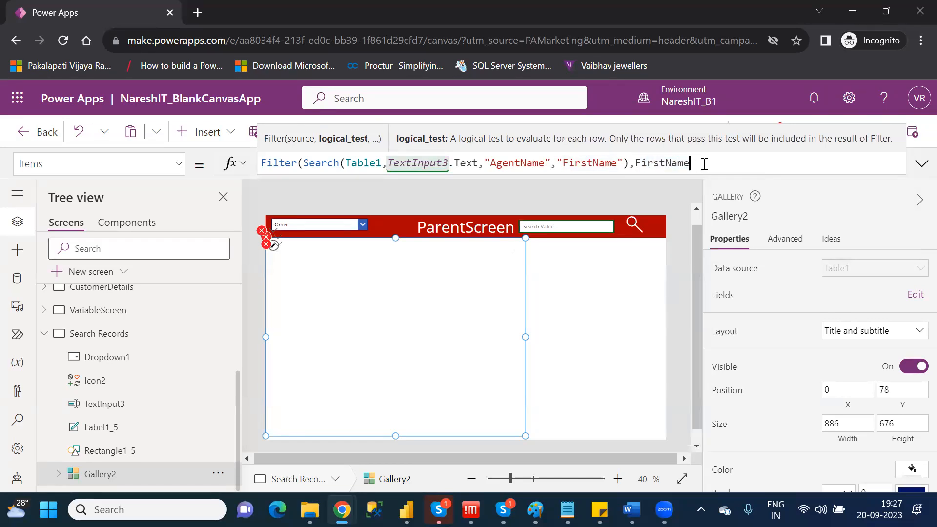
text(=)
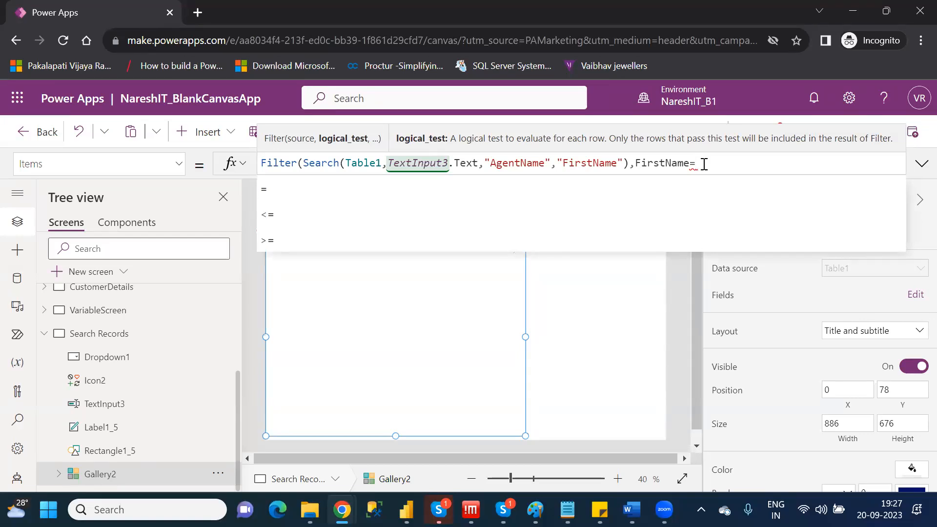
key(BackSpace)
text(<>)
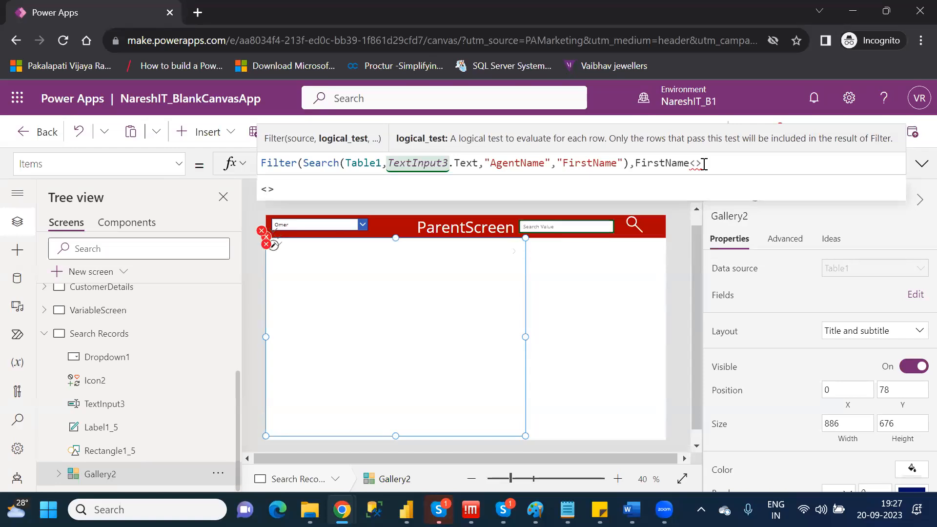
key(BackSpace)
key(BackSpace)
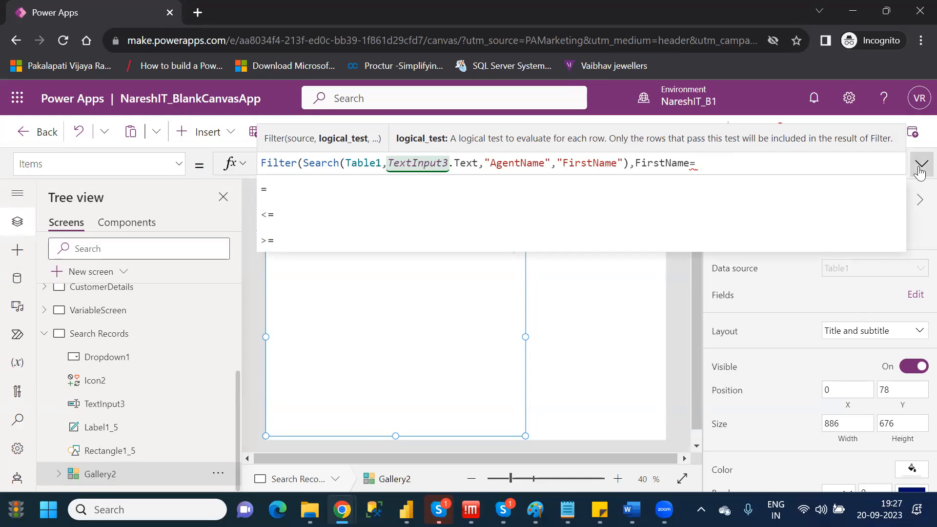
Complete the Filter's logical test in Gallery2's Items formula by comparing FirstName with Dropdown1.Selected.Value.
click(921, 164)
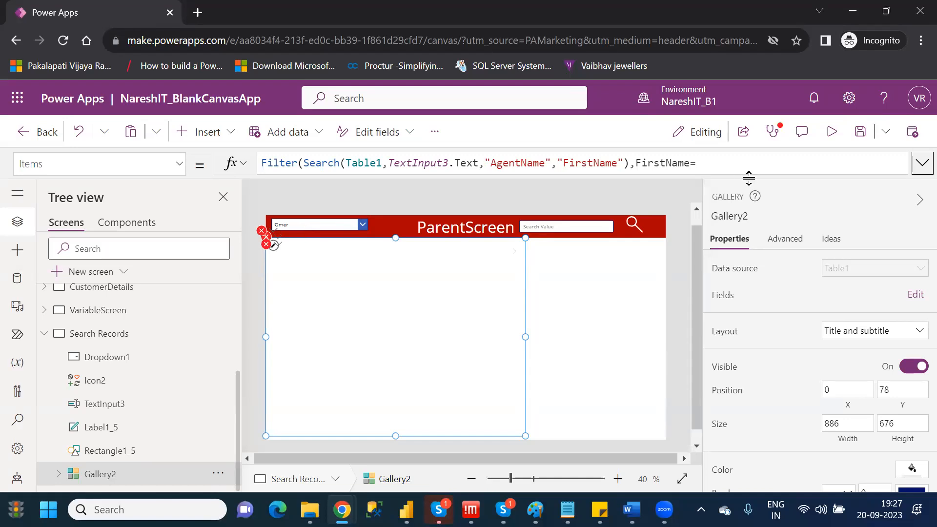
click(707, 164)
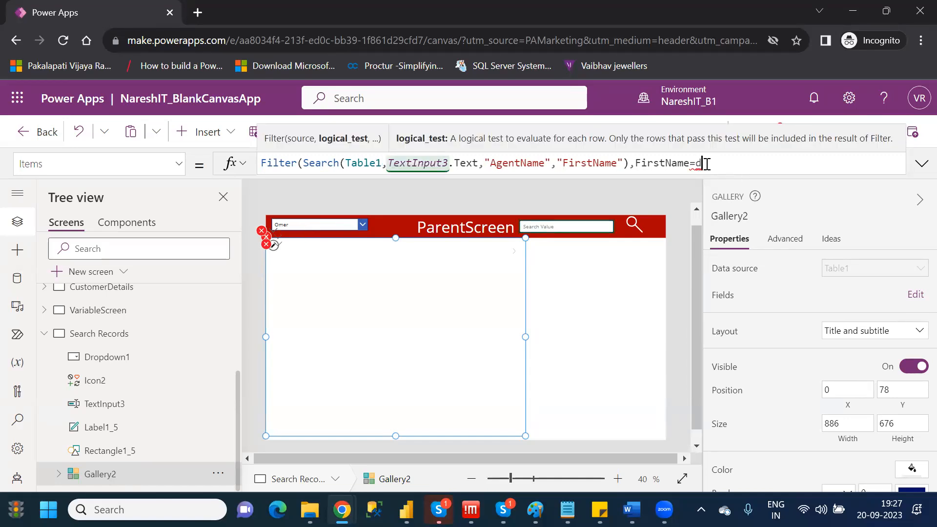
text(drop)
key(Down)
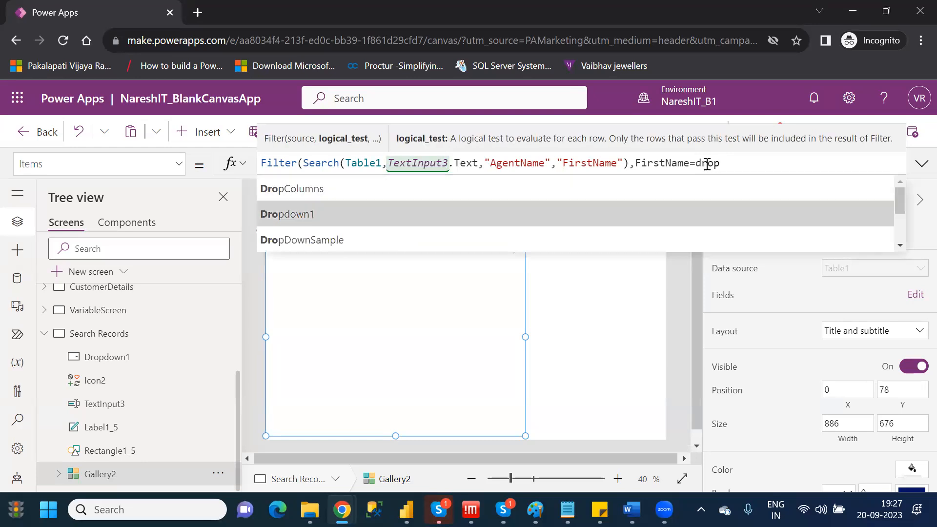
key(Tab)
text(.sel)
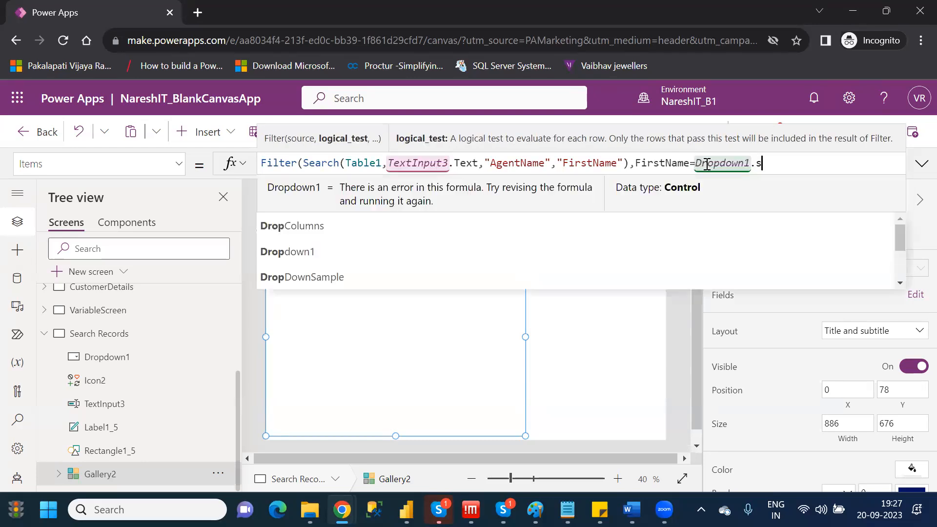
key(Down)
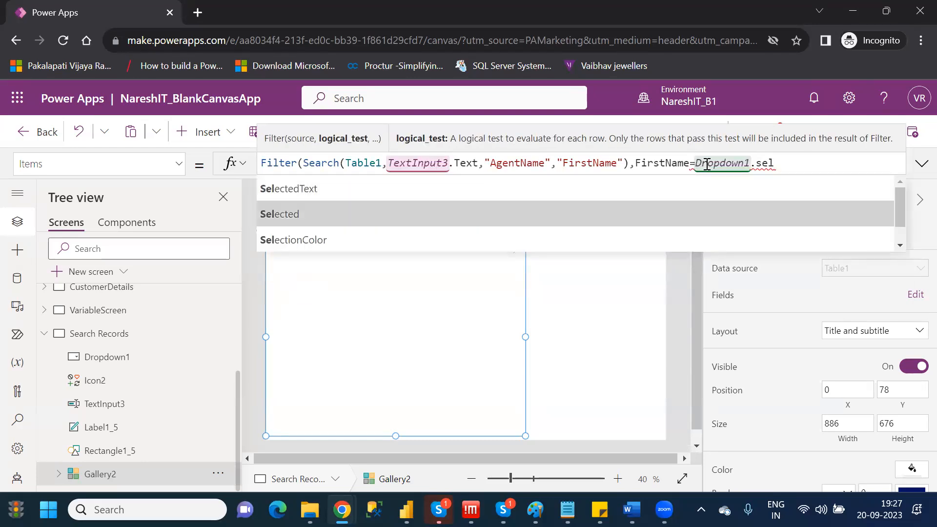
key(Tab)
text(.valu)
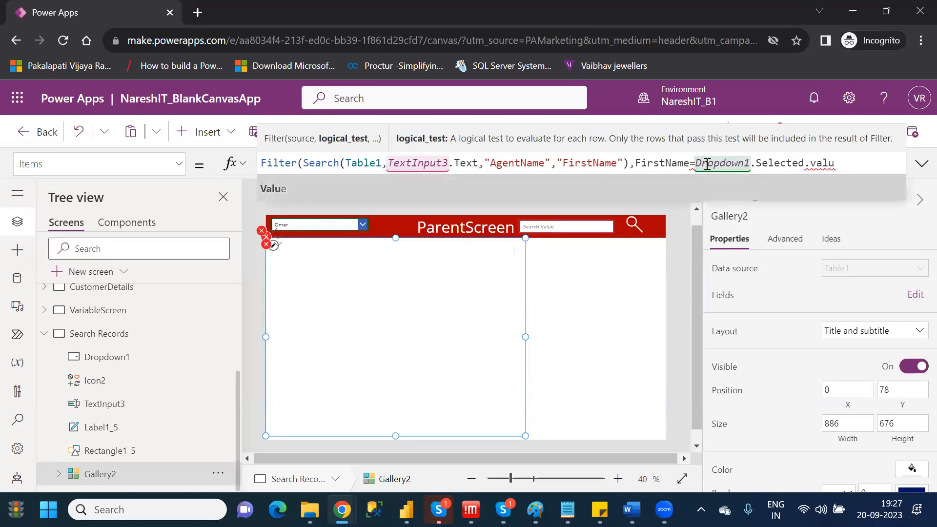
key(Tab)
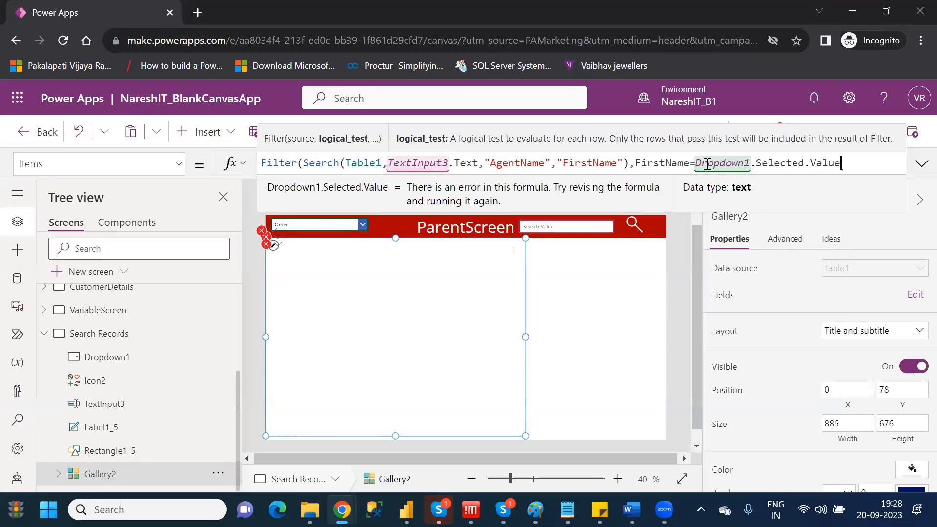
double_click(668, 163)
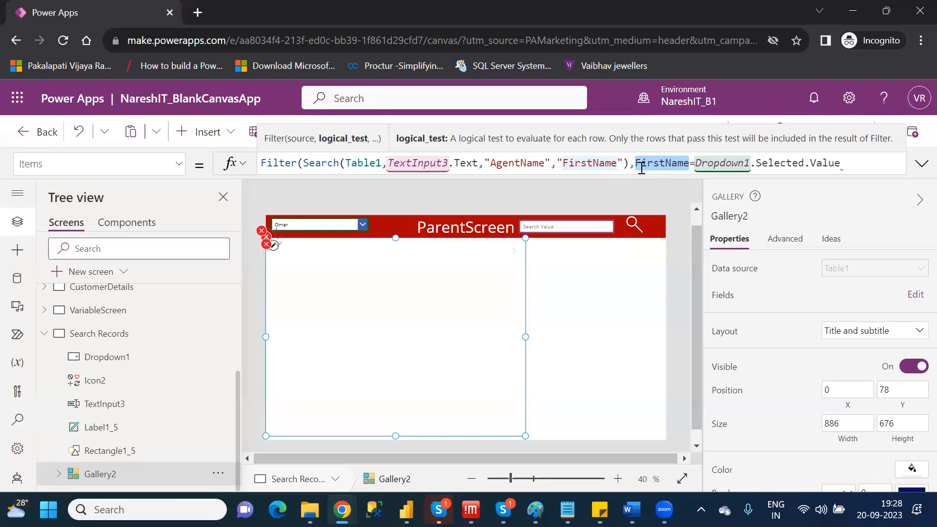
Close the Filter formula in Gallery2's Items with the final parenthesis after Dropdown1.Selected.Value.
click(862, 163)
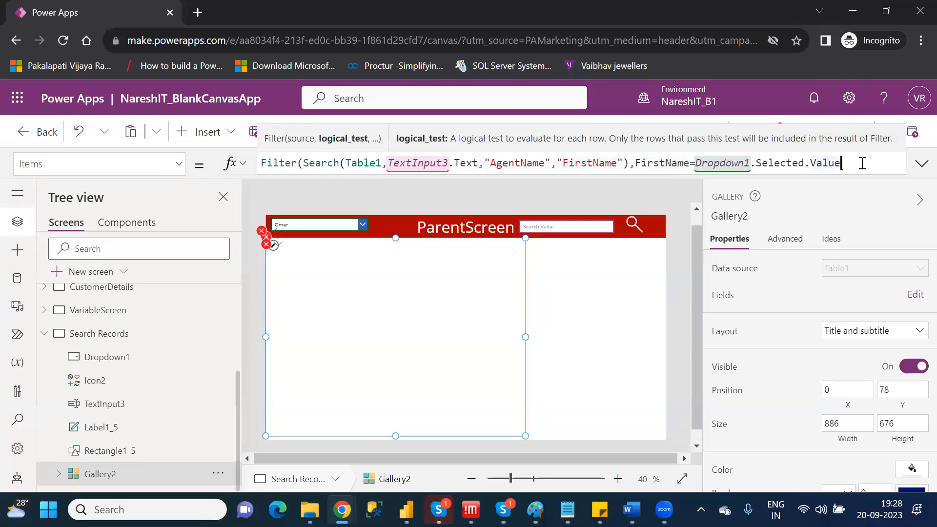
text())
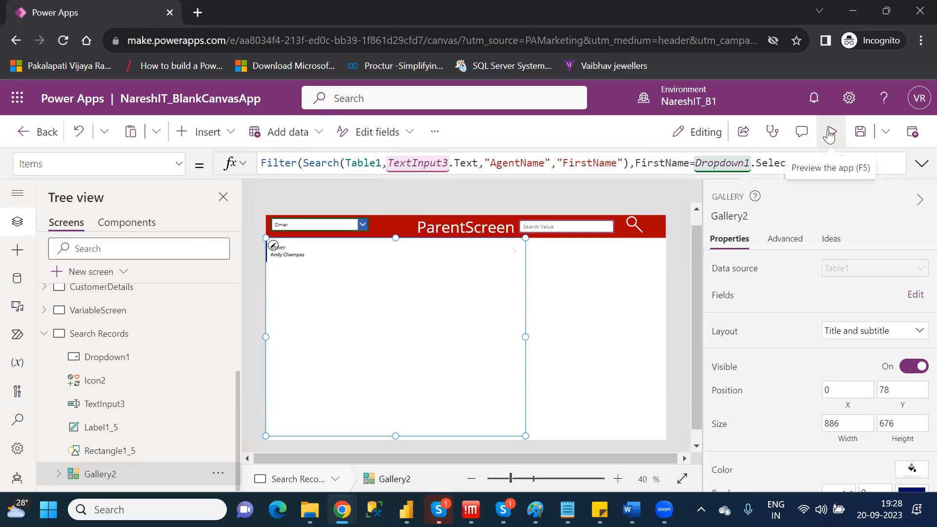
Preview the app, choose several different first names in the drop down to check the gallery's filtering, and return to editing.
click(832, 132)
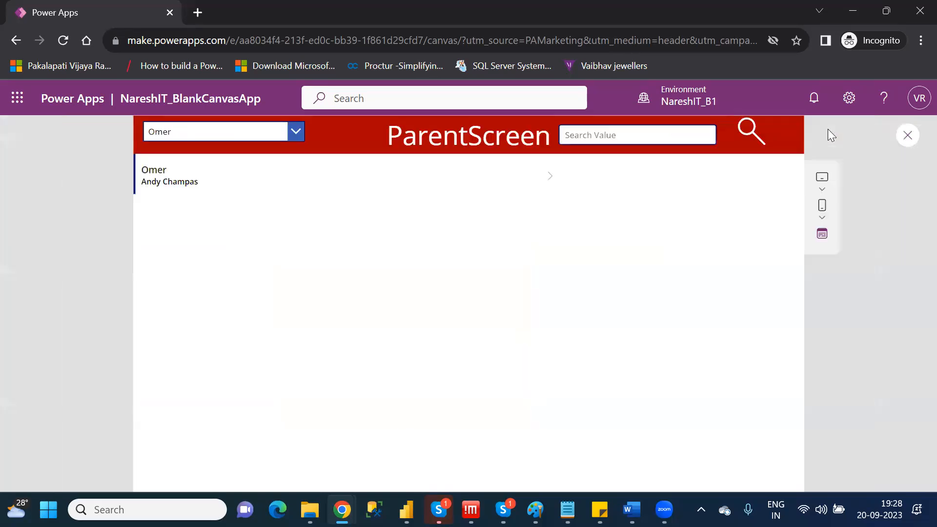
click(258, 138)
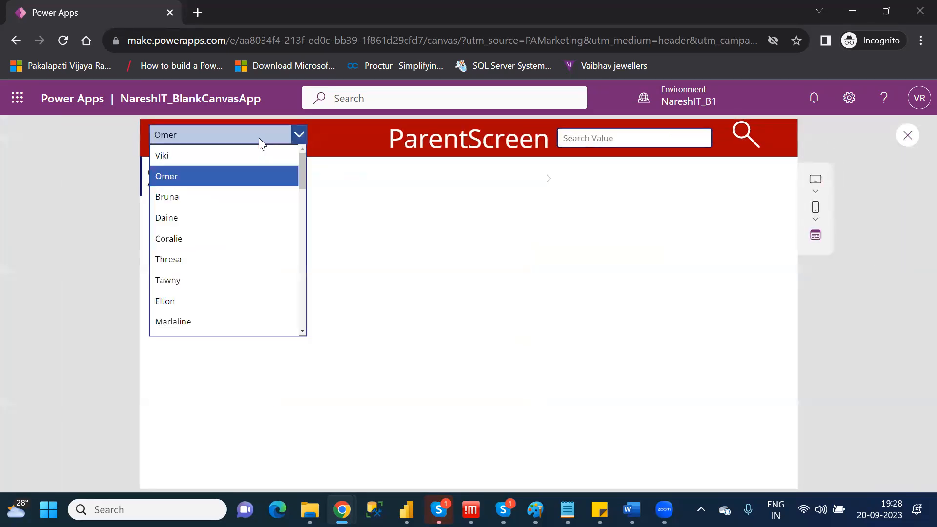
click(188, 196)
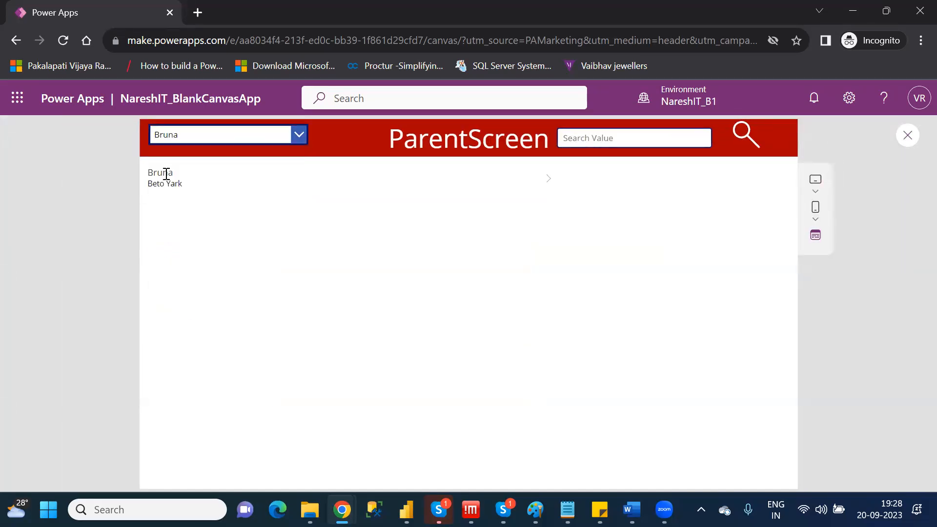
click(297, 134)
click(189, 217)
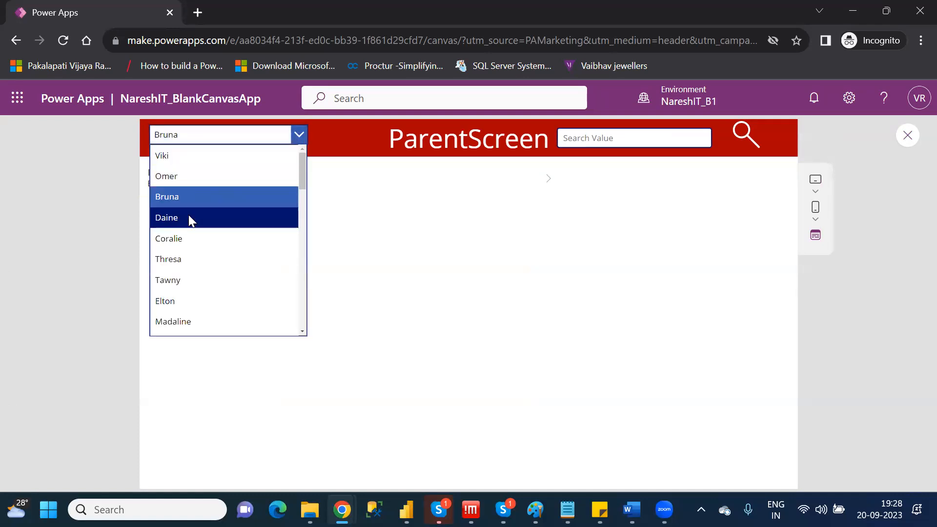
click(301, 134)
click(199, 265)
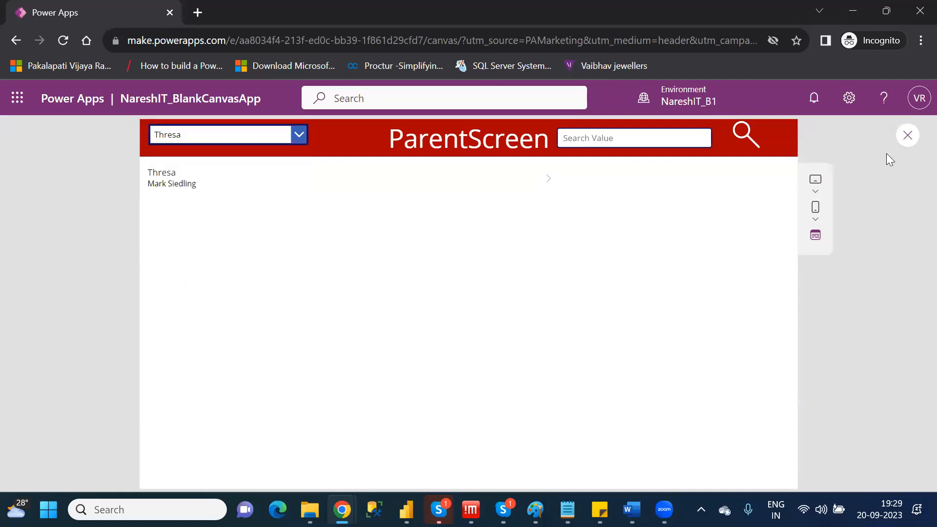
click(906, 134)
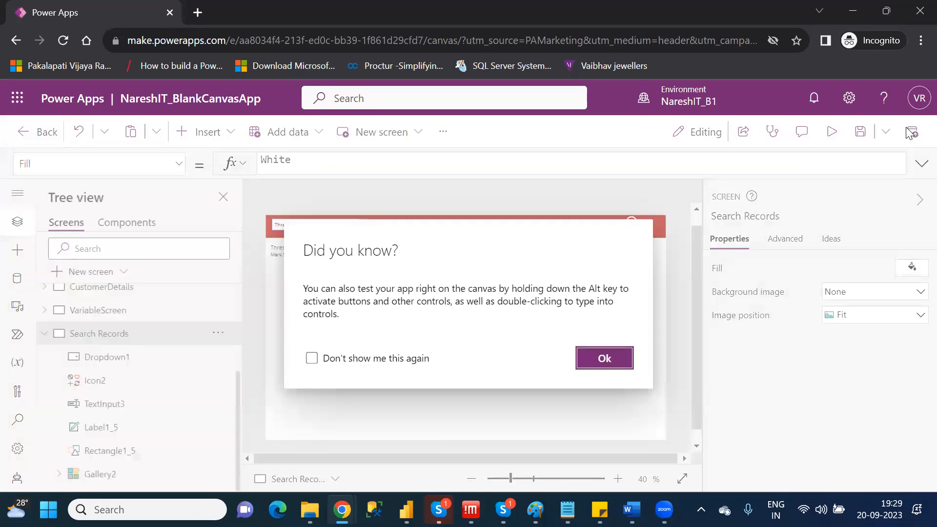
click(604, 361)
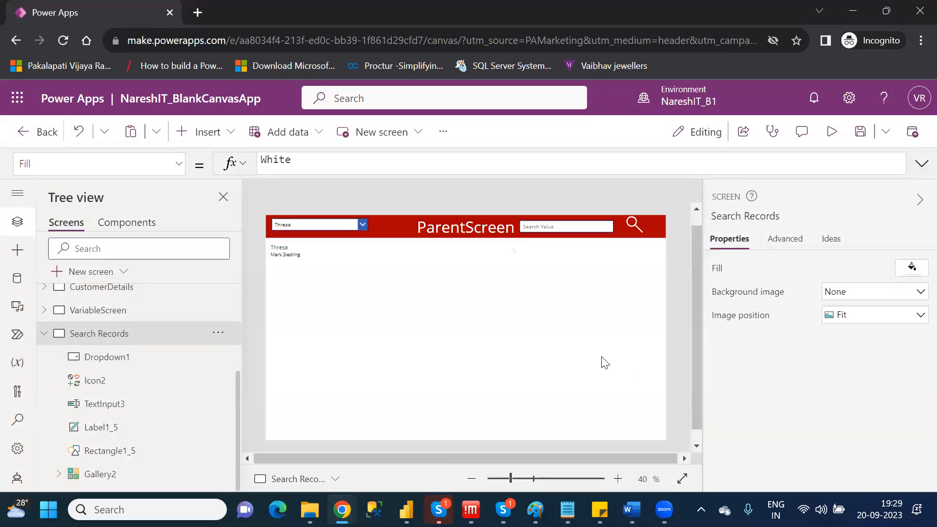
Try putting "All" in front of Distinct(Table1,FirstName) in Dropdown1's Items formula, and remove it again.
click(333, 223)
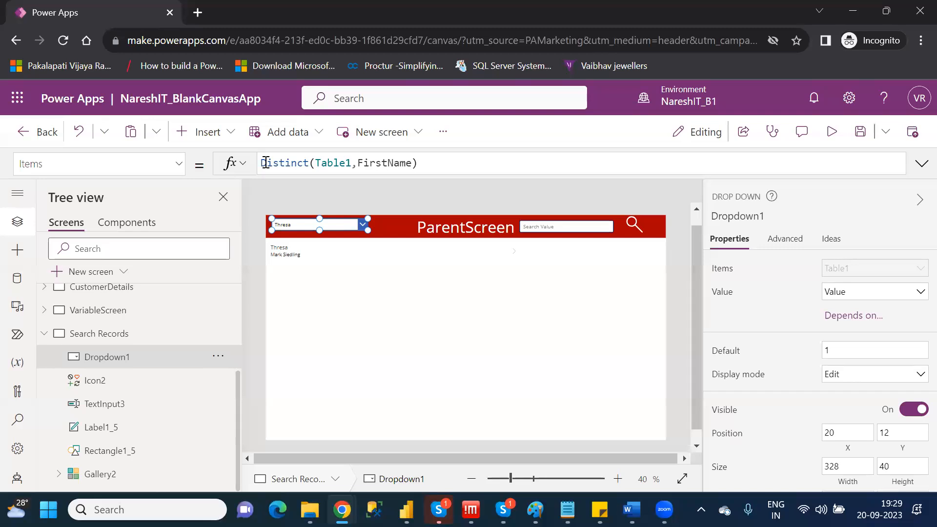
click(266, 162)
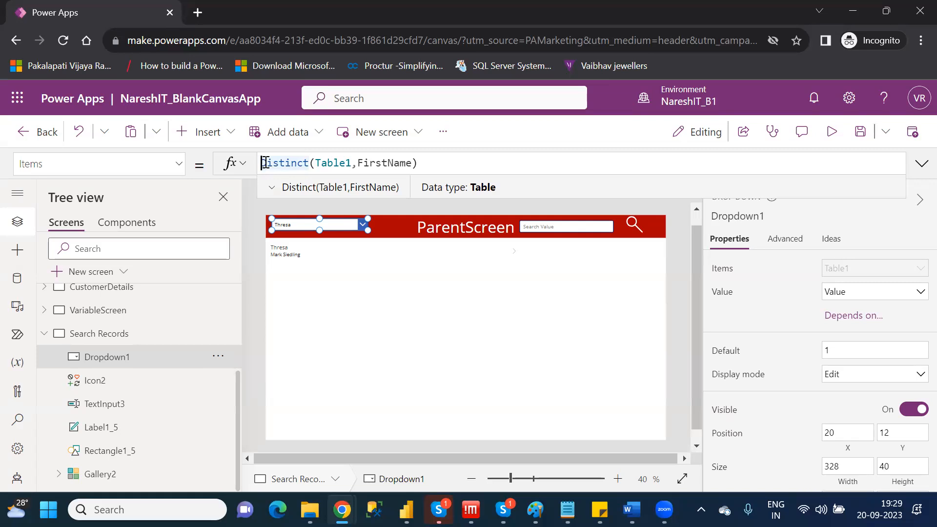
text(""all)
key(BackSpace)
key(BackSpace)
key(BackSpace)
text(A)
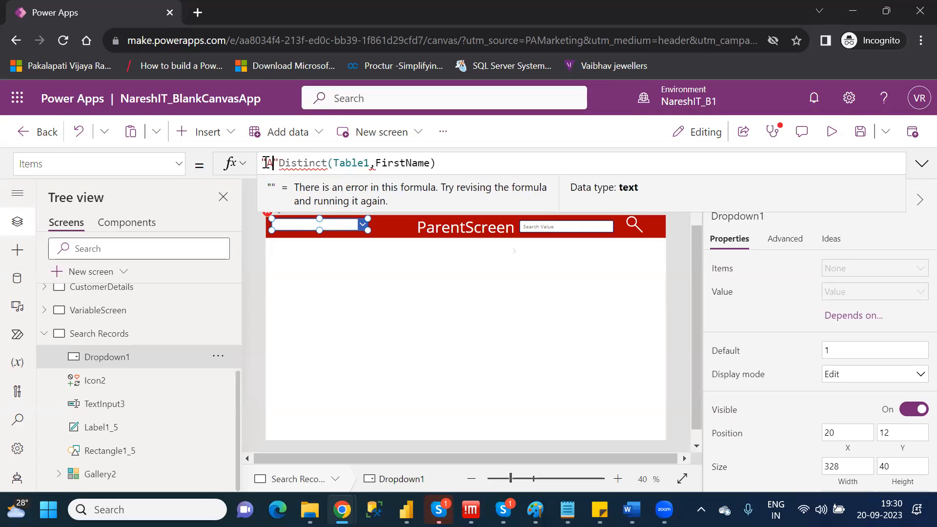
text(ll)
key(Right)
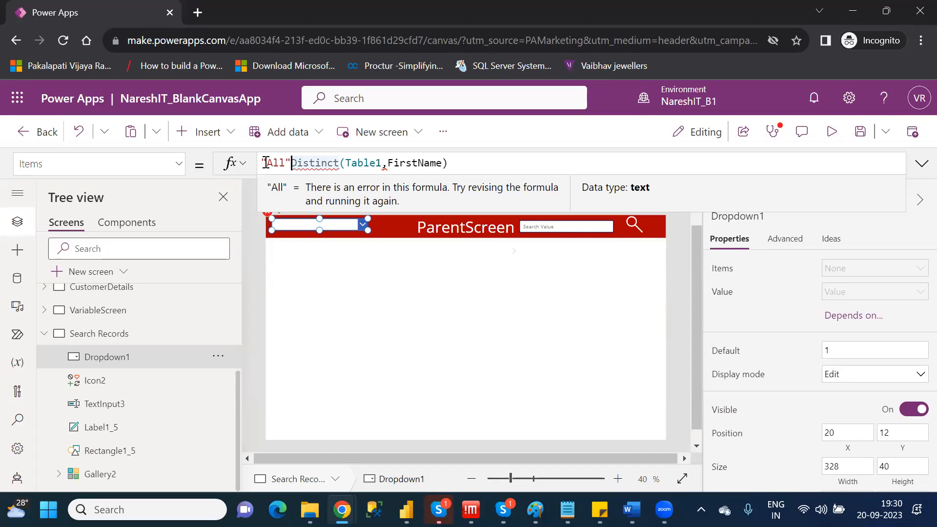
key(BackSpace)
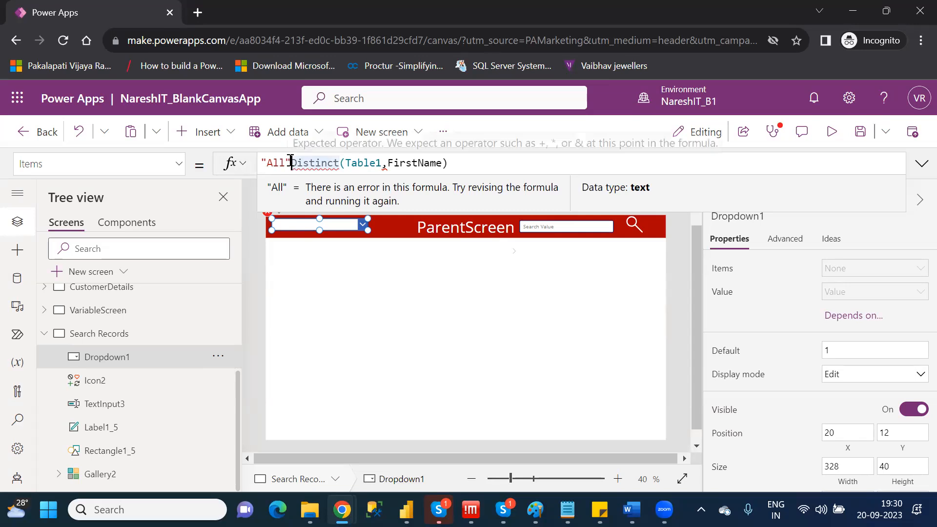
key(BackSpace)
key(BackSpace)
key(BackSpace)
key(BackSpace)
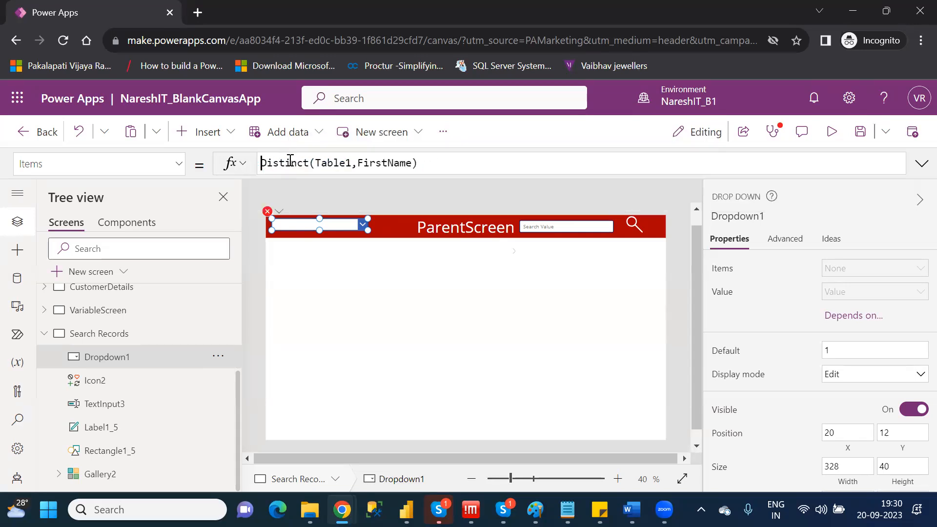
Try wrapping the Distinct expression in a Union function in Dropdown1's Items formula, and remove it again.
text(union)
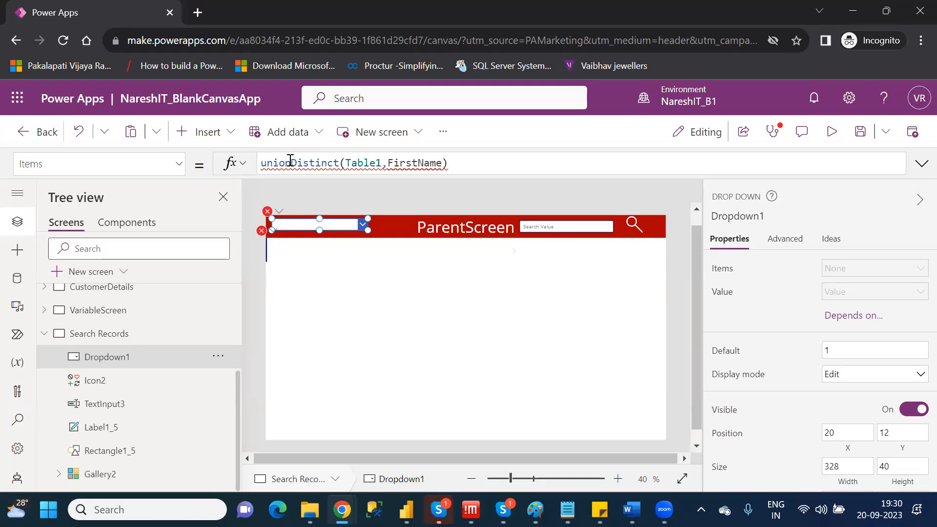
text(()
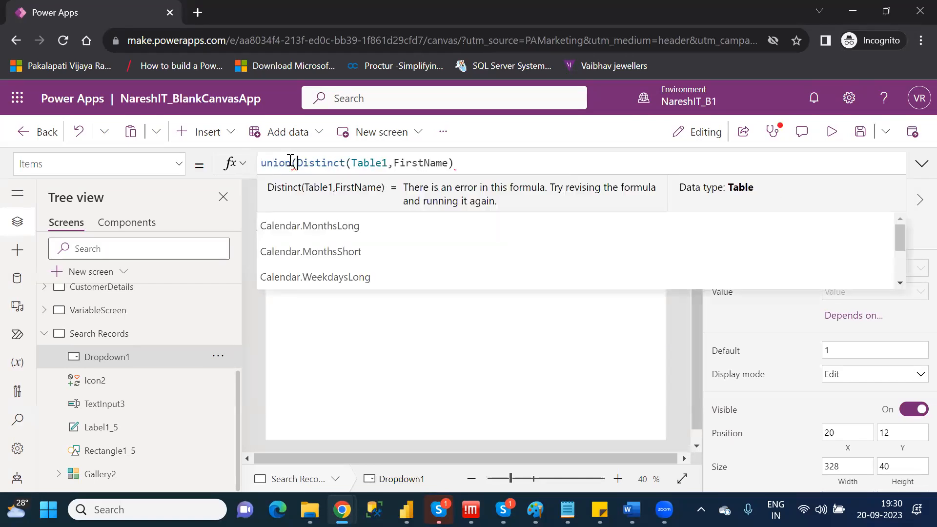
double_click(278, 163)
text(U)
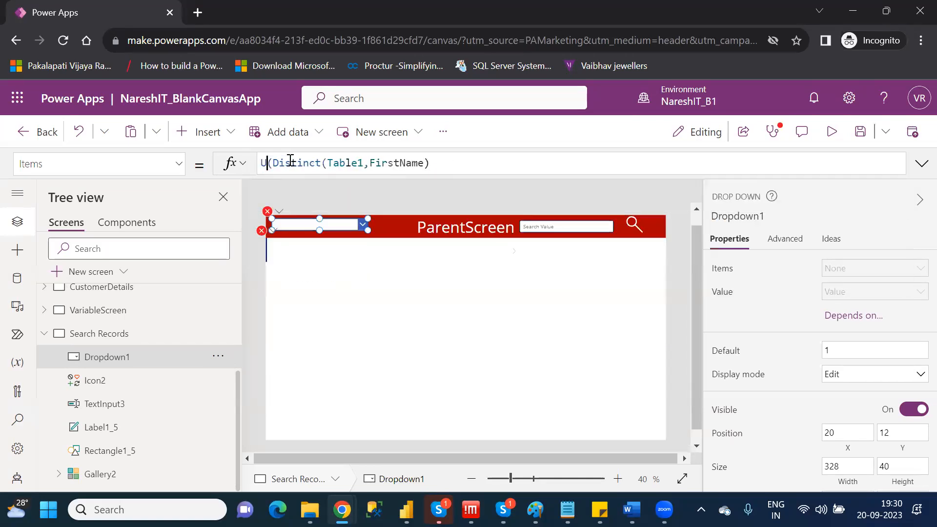
text(n)
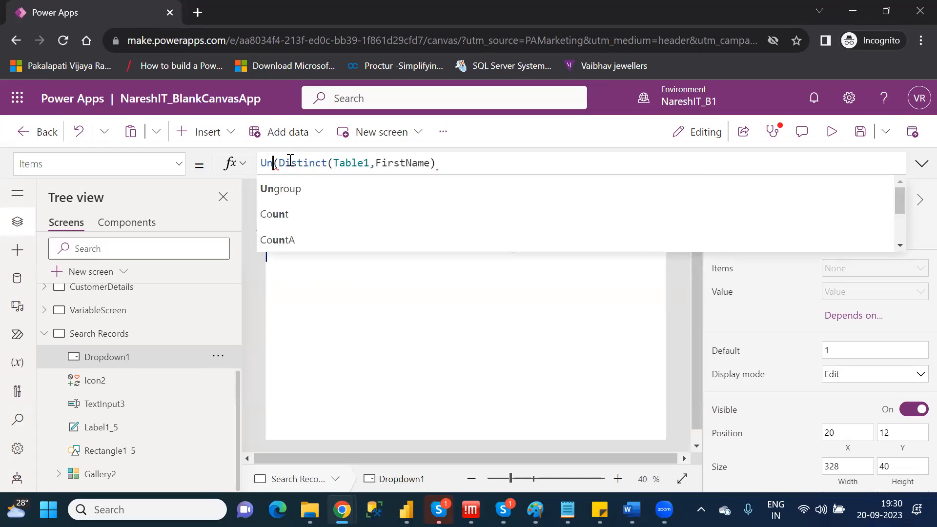
text(io)
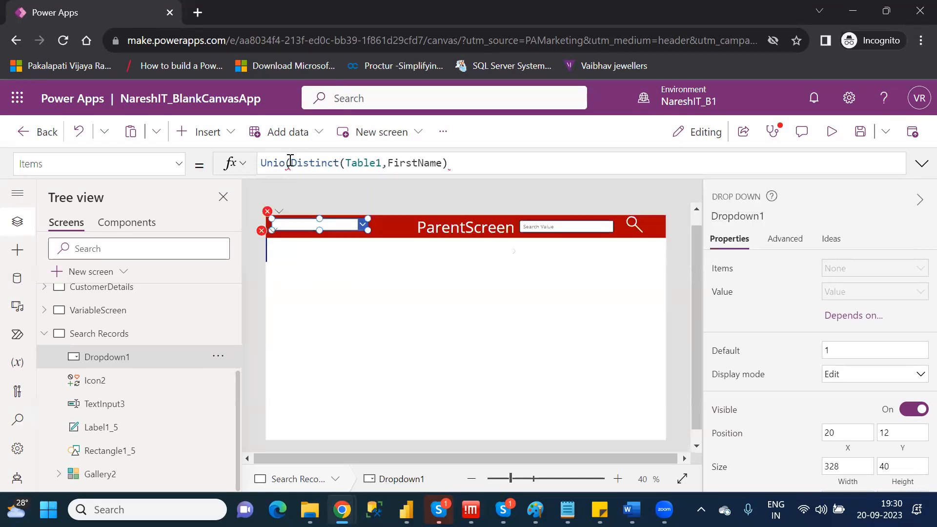
key(BackSpace)
key(BackSpace)
key(BackSpace)
key(BackSpace)
key(BackSpace)
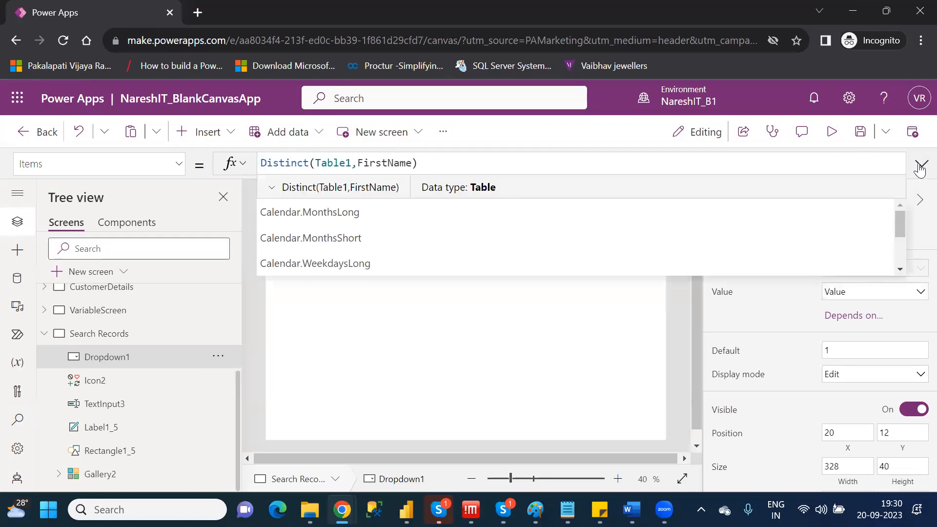
click(920, 165)
click(920, 165)
click(920, 165)
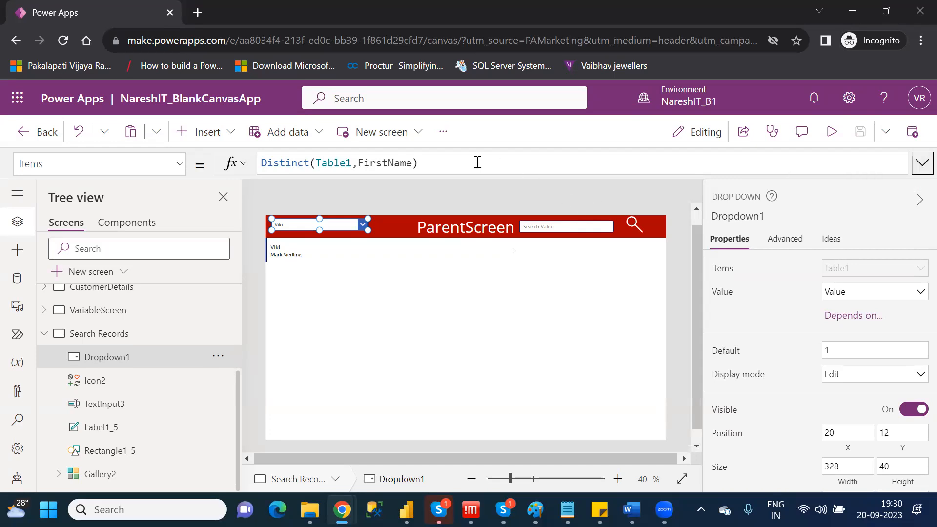
Clear Dropdown1's whole Items formula and undo the deletion.
drag(477, 162, 256, 166)
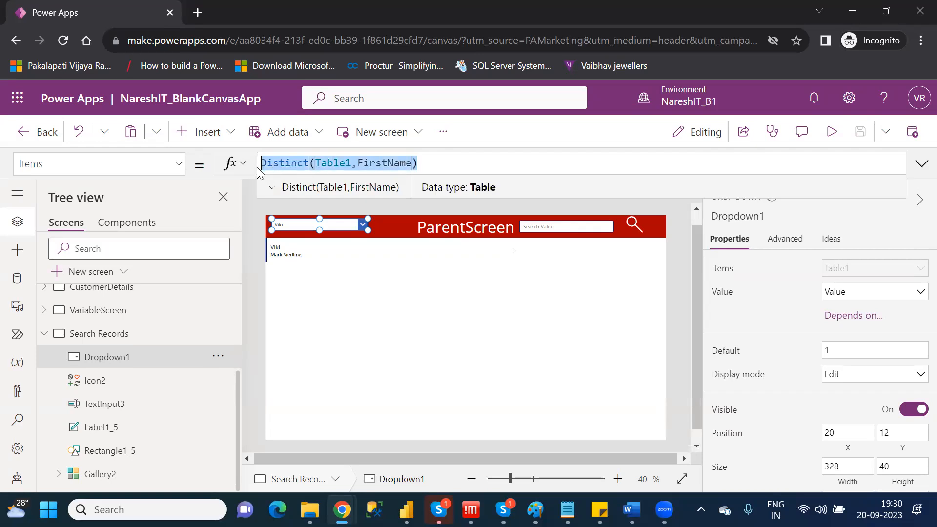
key(BackSpace)
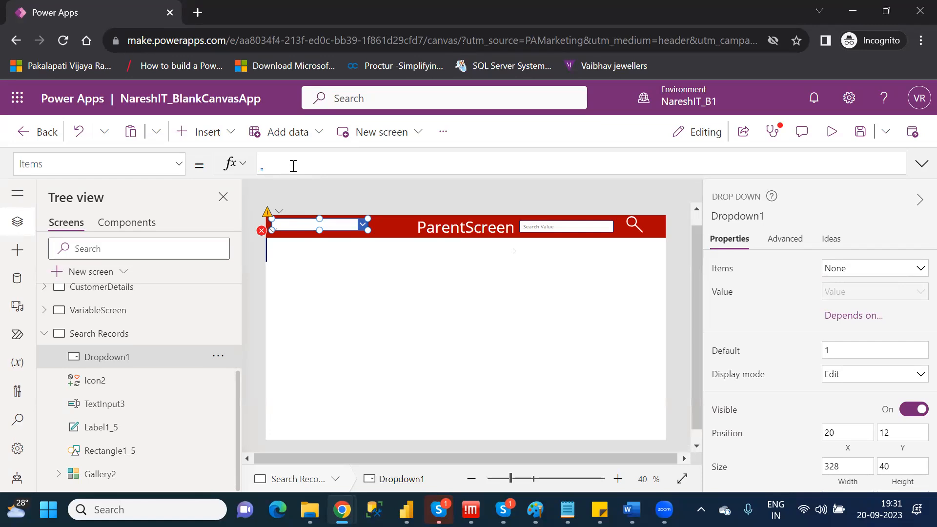
key(ctrl+z)
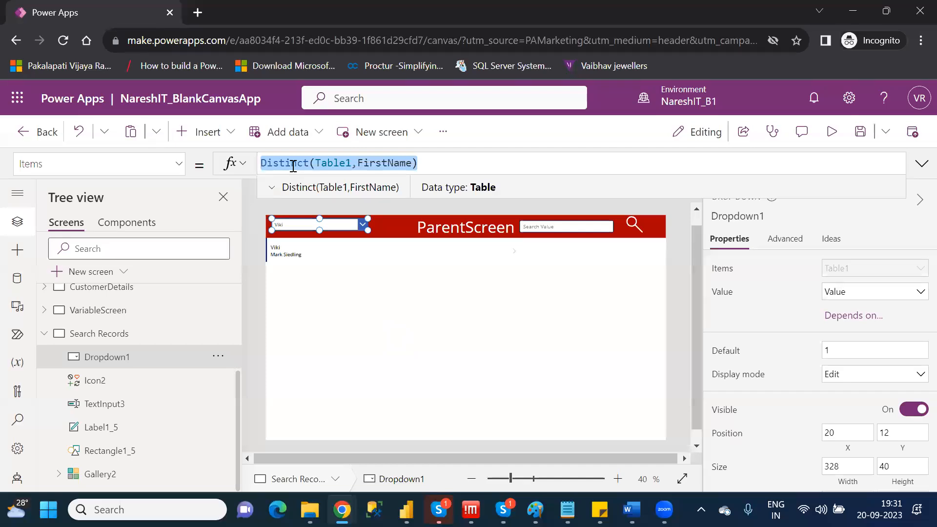
Replace Dropdown1's Items formula with the fixed list ["All",1,2,3,4,5].
key(BackSpace)
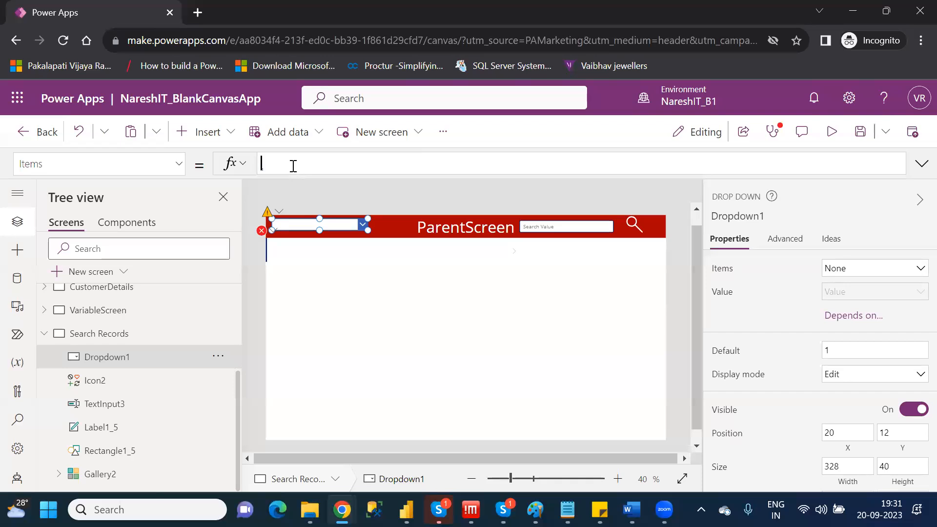
text([])
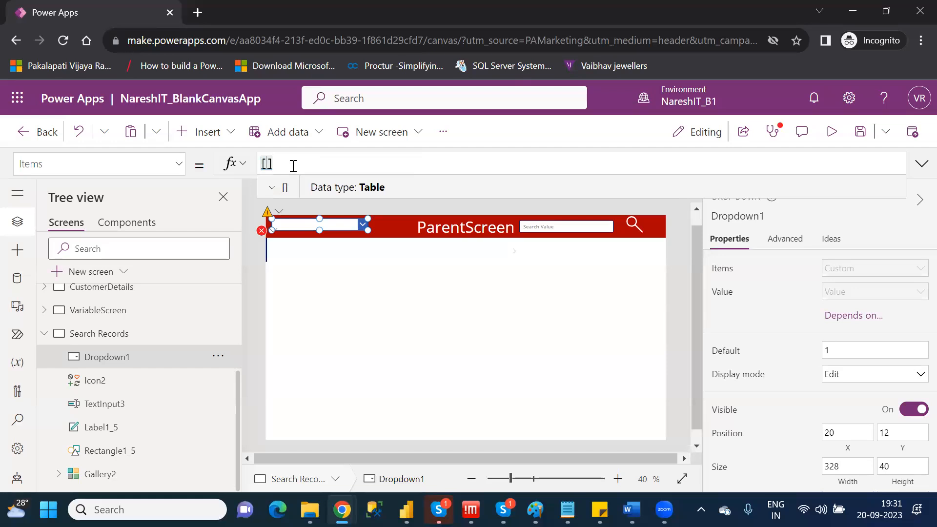
text("")
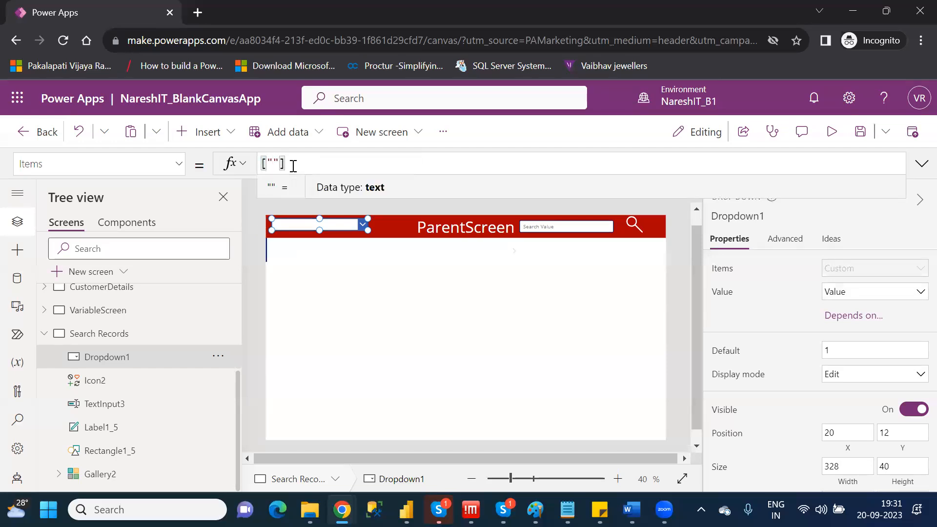
key(Left)
text(All)
key(Right)
text(,)
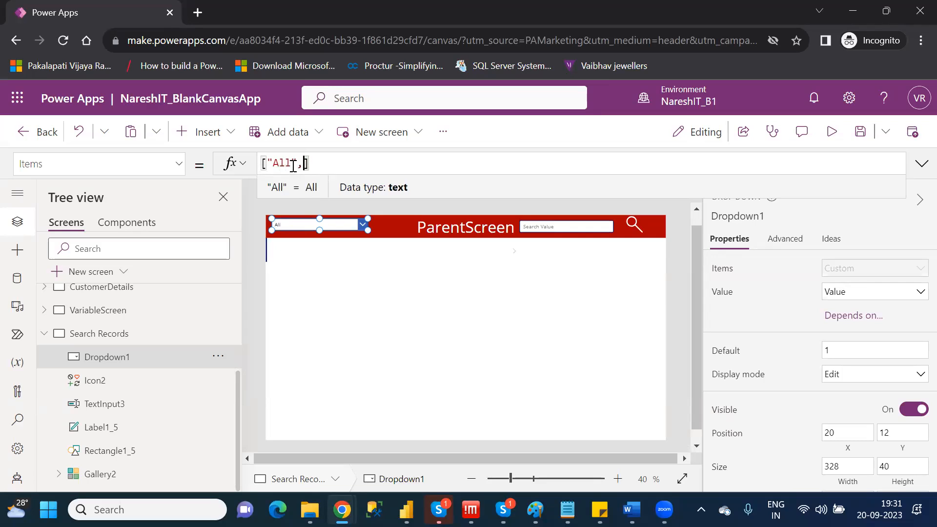
text(1,2,)
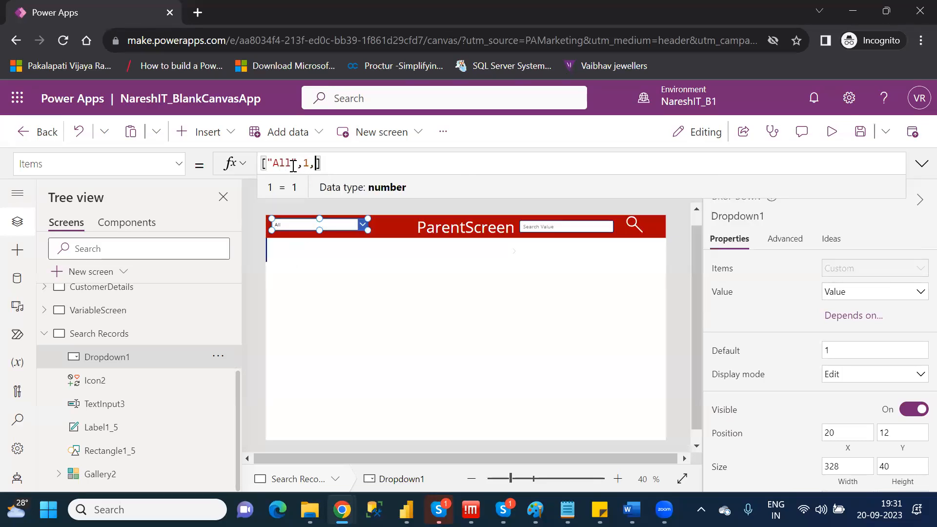
text(3,4,)
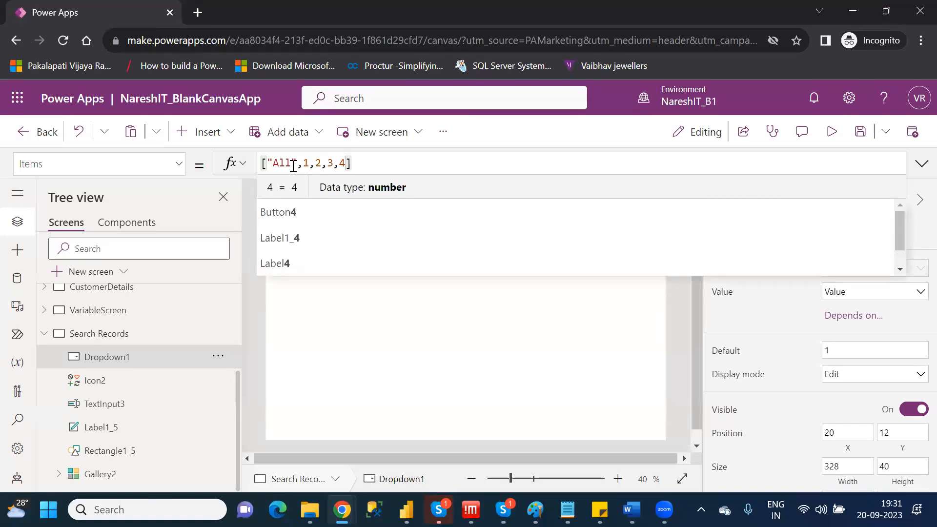
text(5)
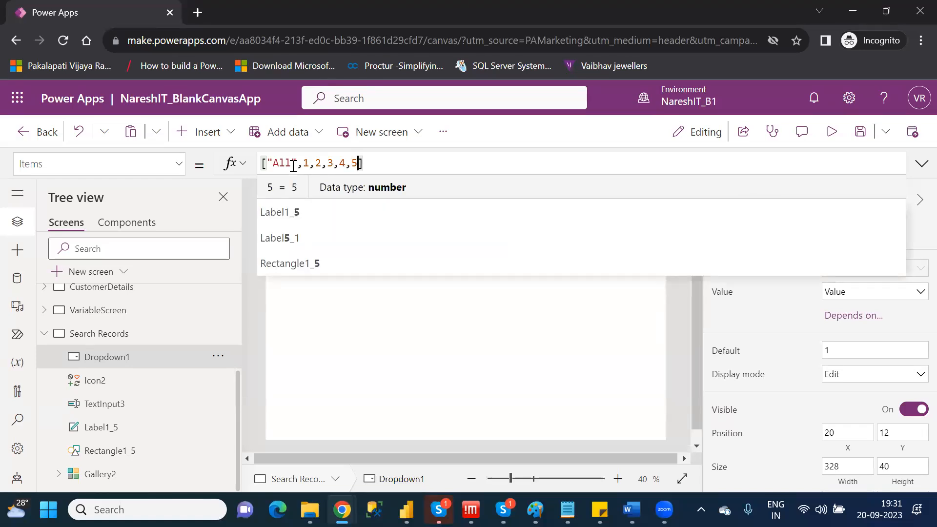
click(654, 411)
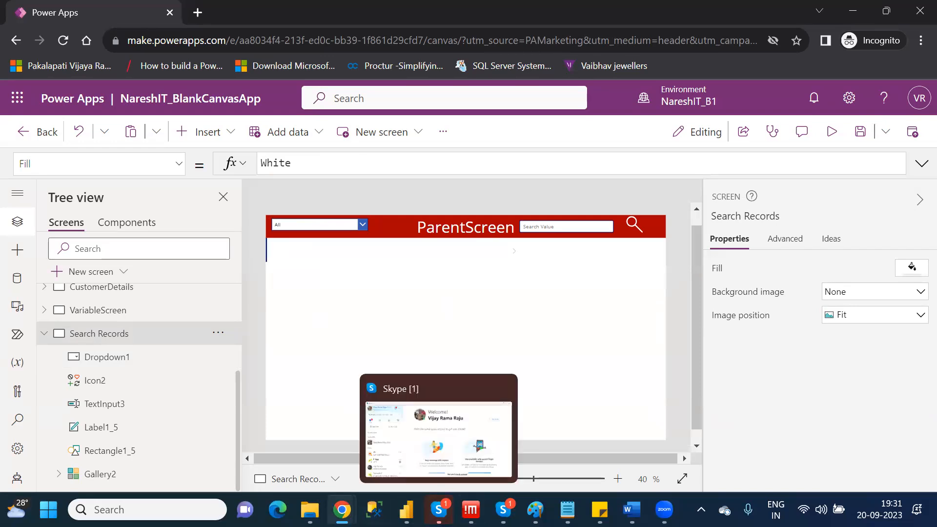
Switch to File Explorer and open the Customers workbook from the personal OneDrive folder in a maximized Excel window.
click(309, 509)
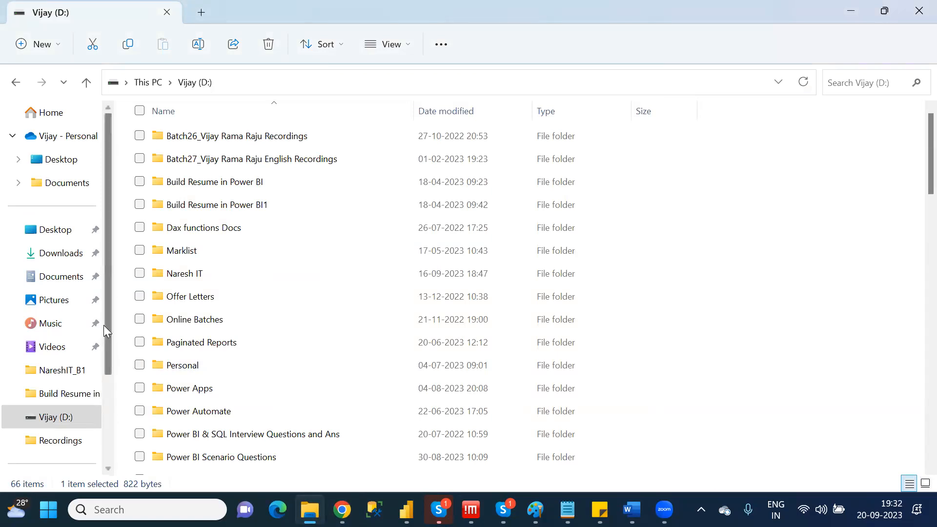
click(67, 145)
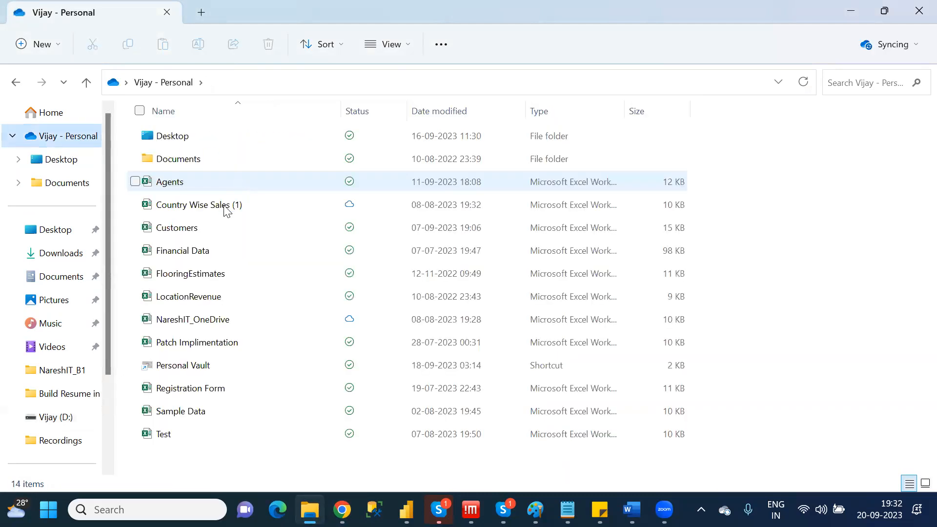
click(214, 222)
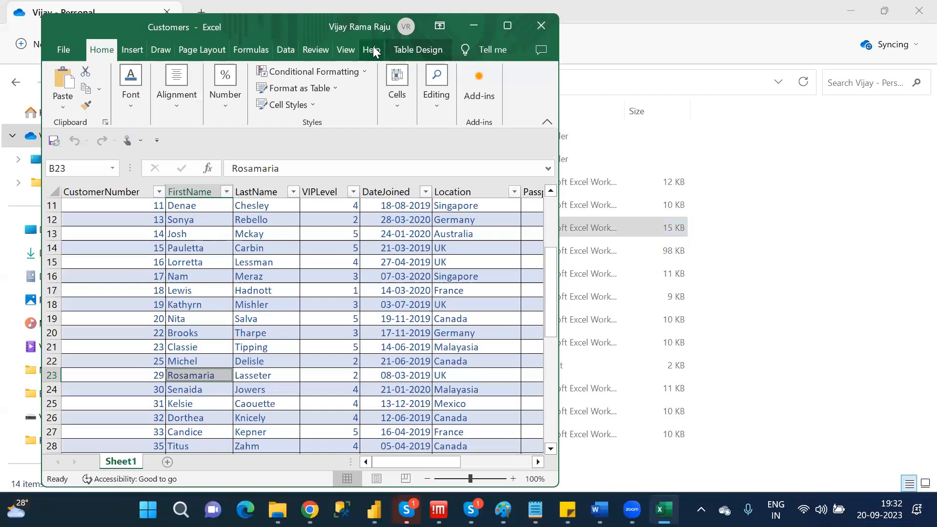
click(506, 24)
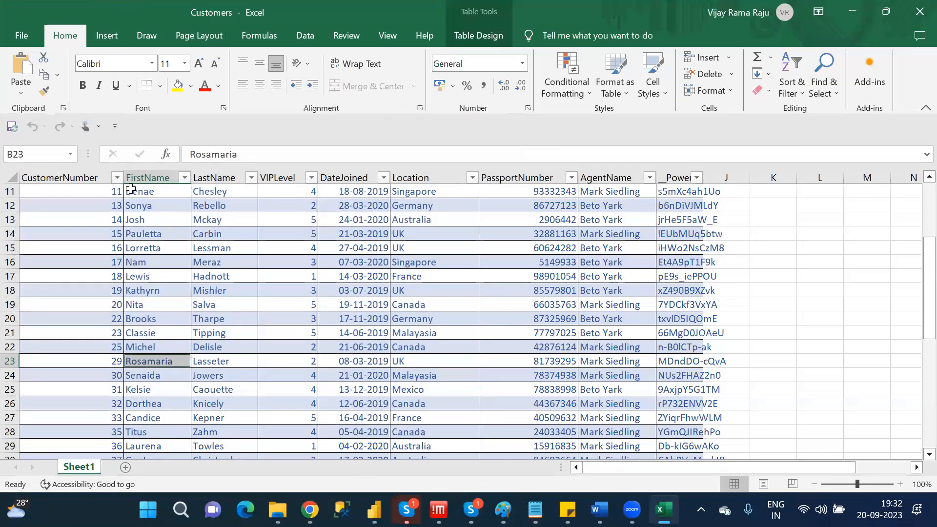
Examine the distinct values of the CustomerNumber and VIPLevel columns in their filter lists, and close the workbook without filtering.
click(116, 178)
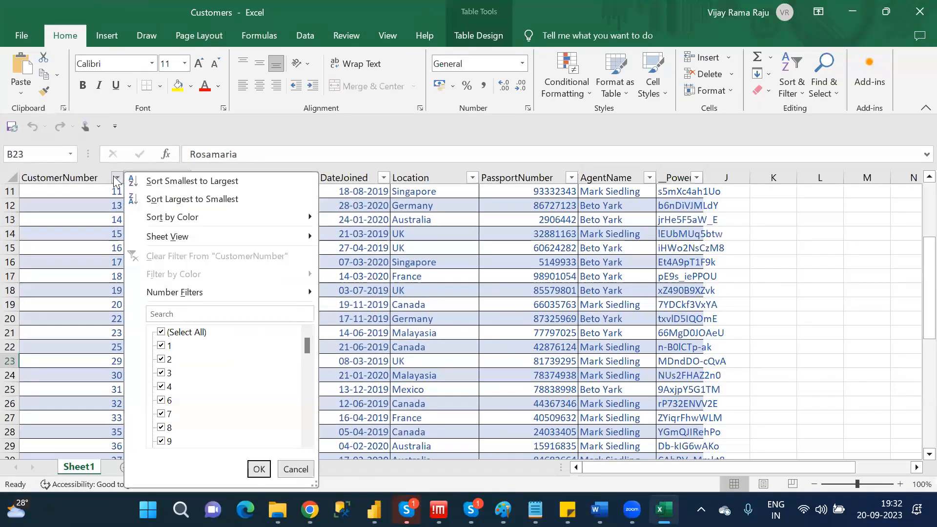
key(Escape)
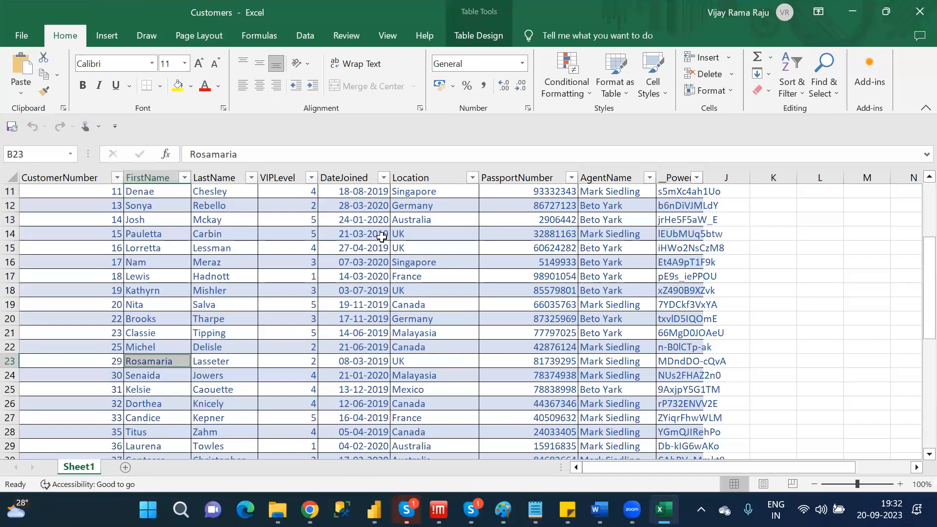
click(312, 178)
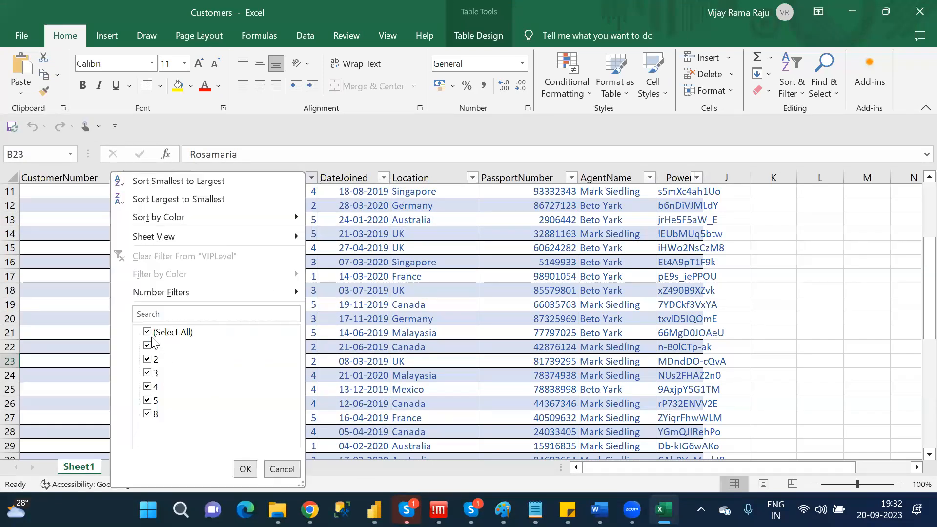
click(288, 471)
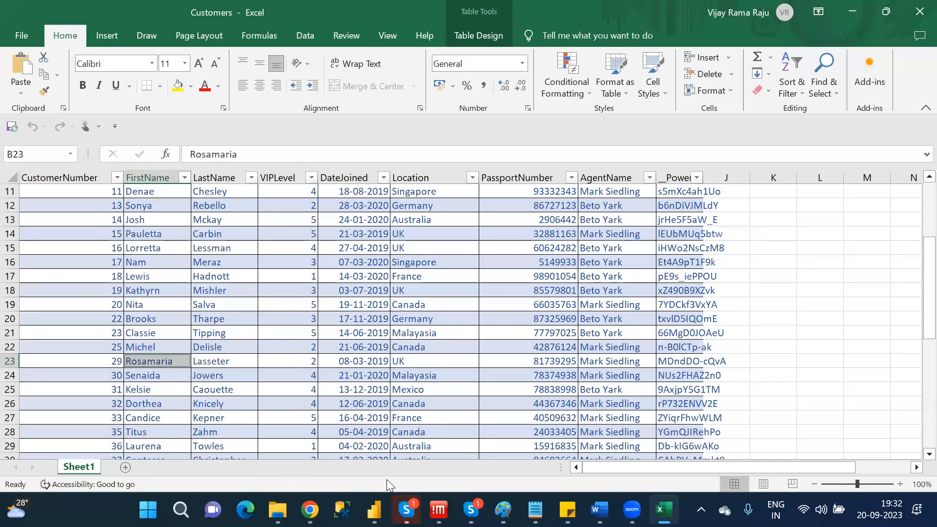
click(920, 11)
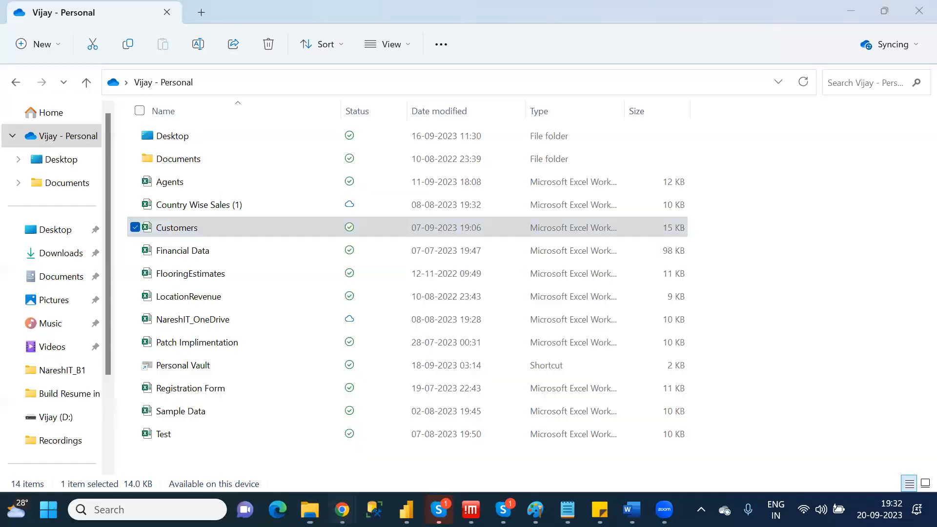
Switch back to Power Apps and add 8 to the end of the fixed list in Dropdown1's Items formula.
mouse_move(342, 509)
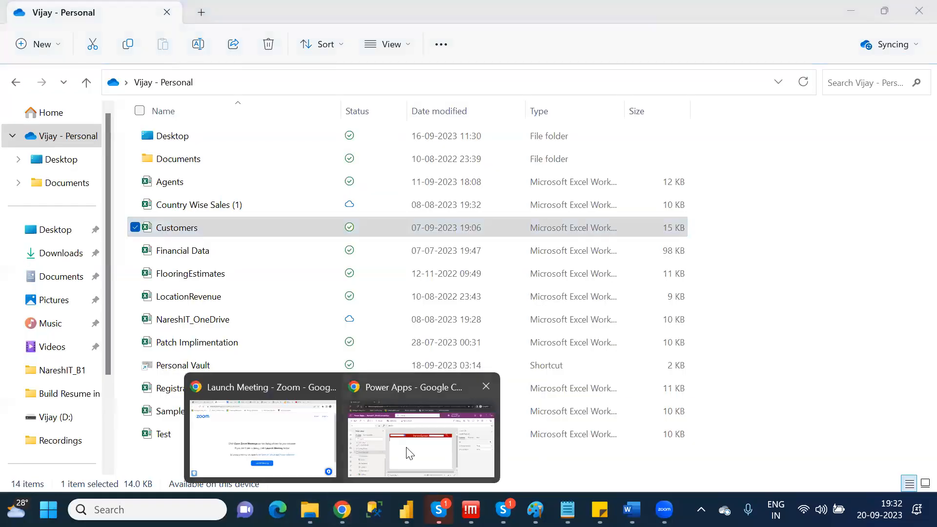
click(421, 429)
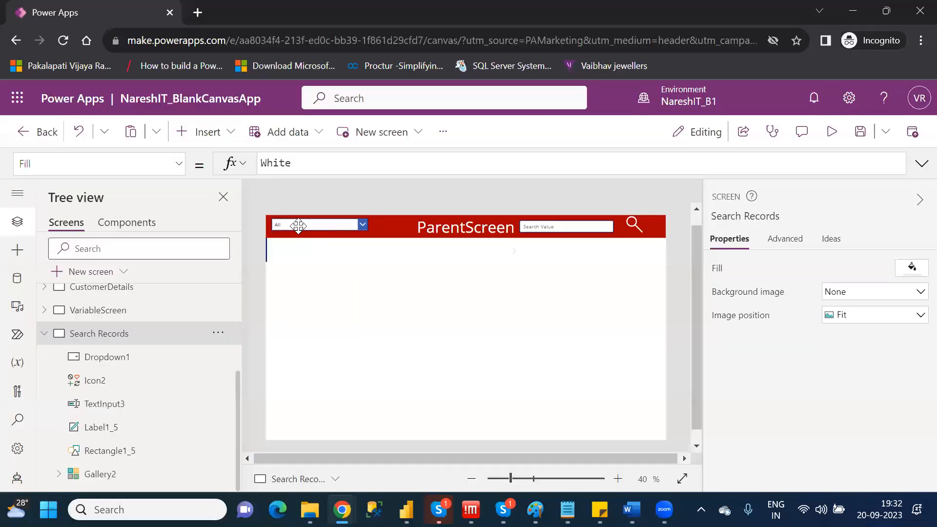
click(298, 225)
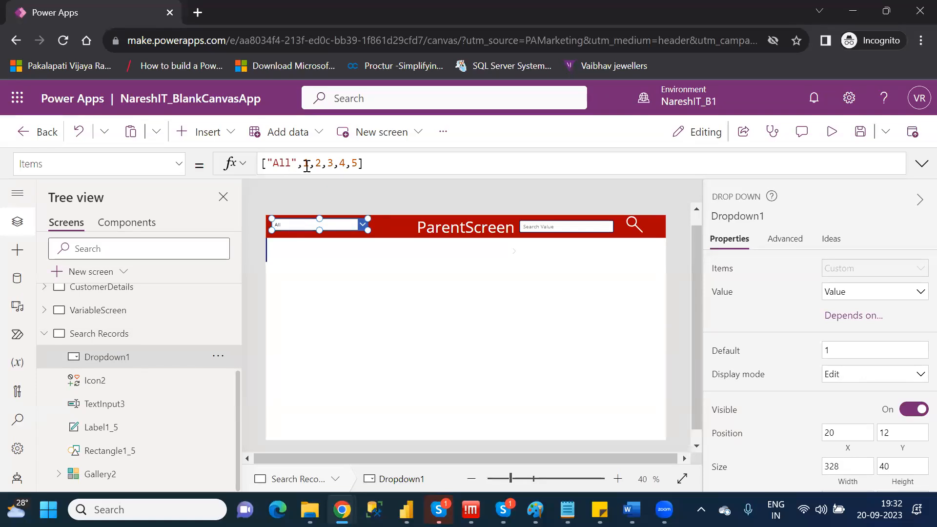
click(358, 163)
text(,8)
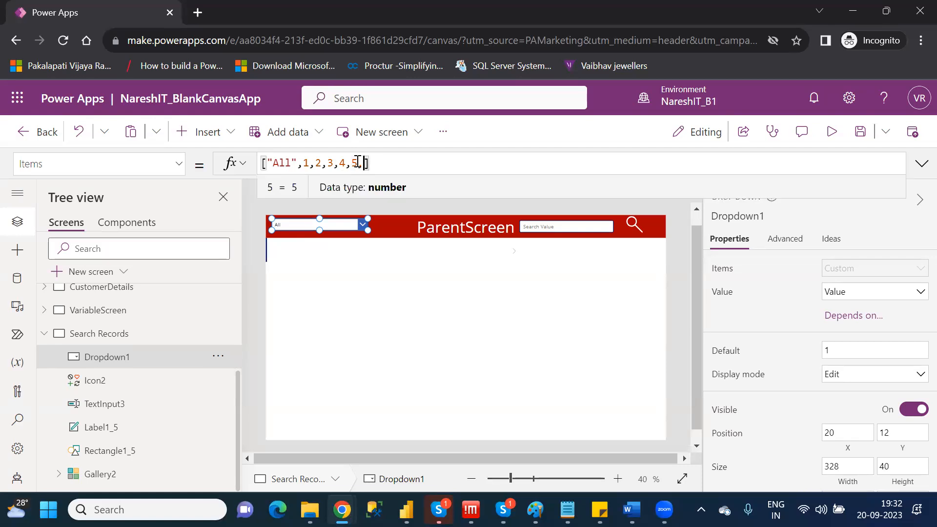
key(Right)
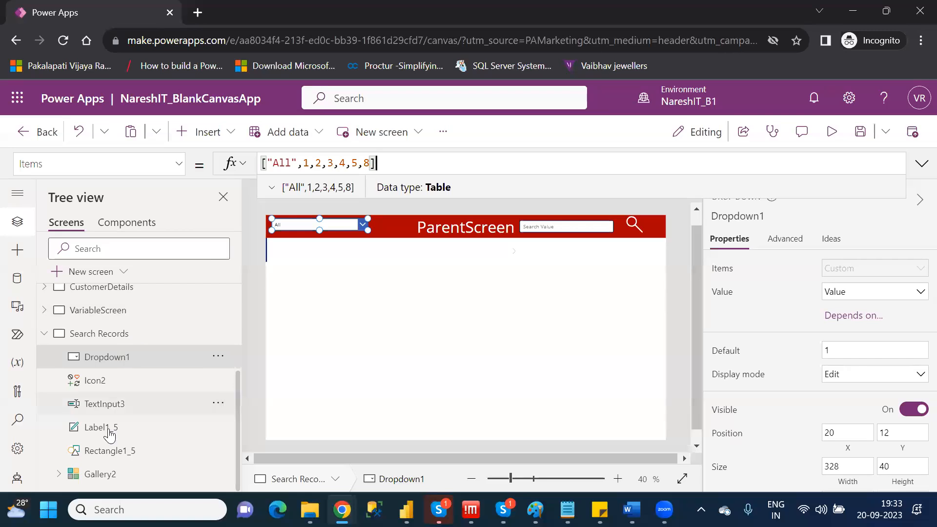
Change Gallery2's layout to Title, subtitle, and body.
click(104, 473)
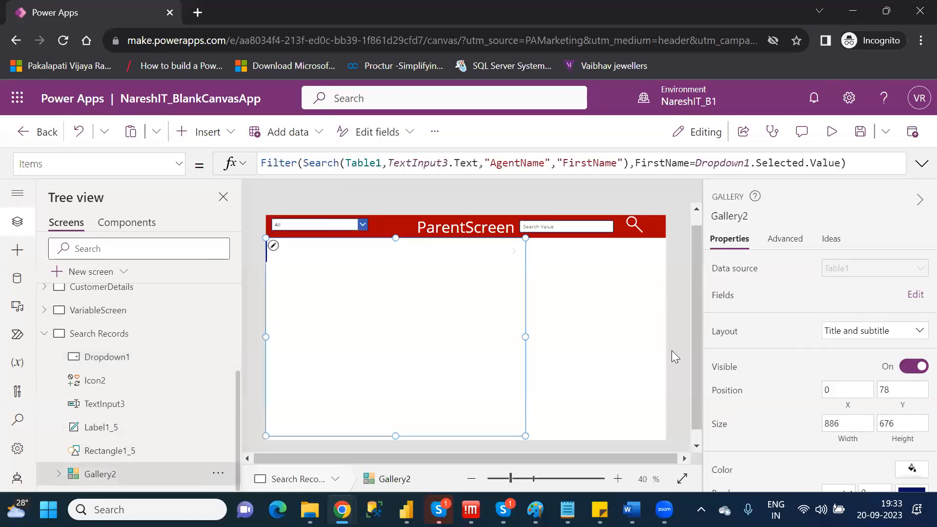
click(860, 332)
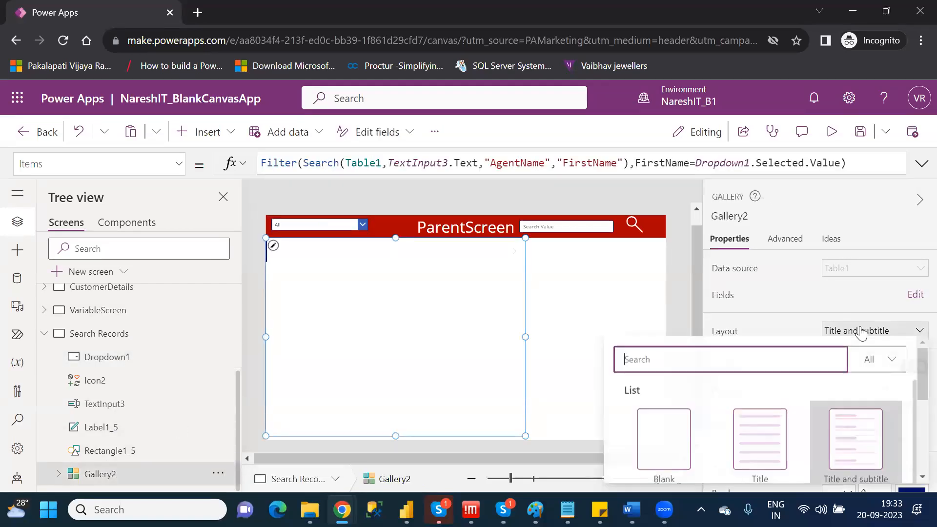
drag(913, 373, 913, 423)
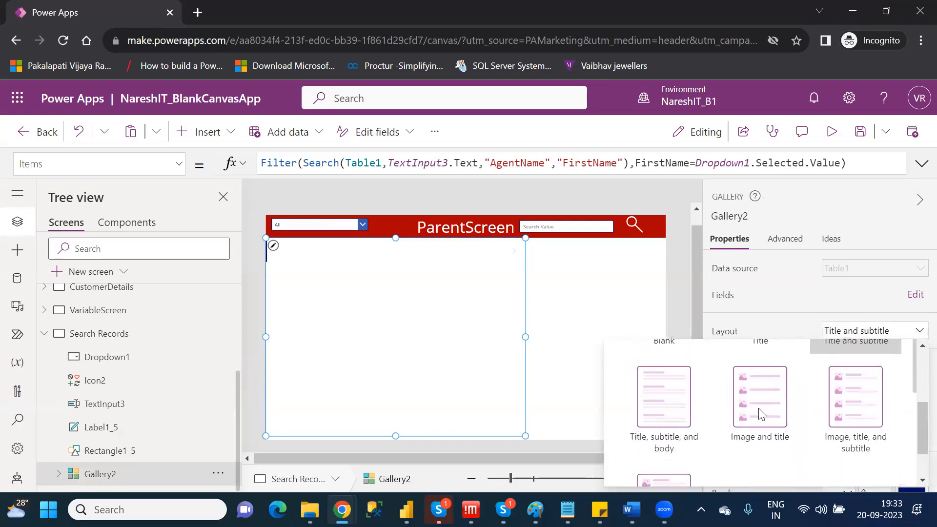
click(652, 398)
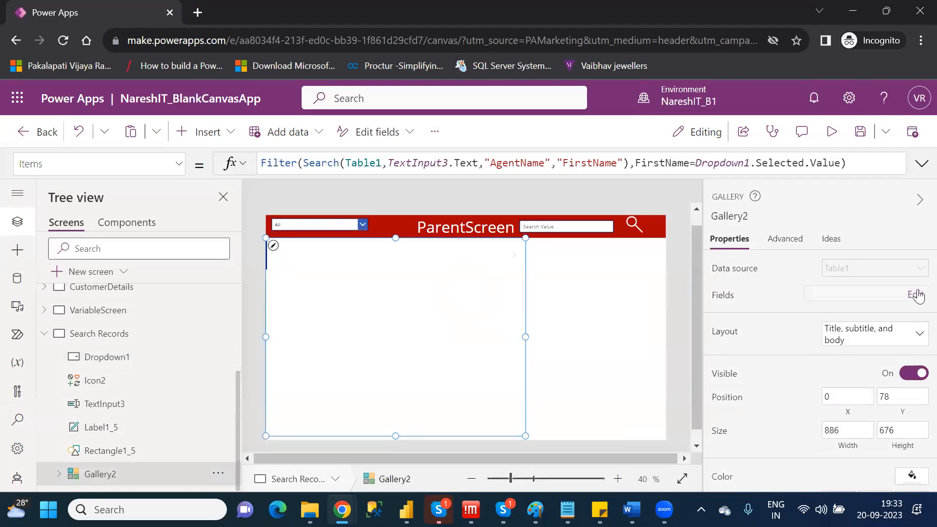
Set Gallery2's Body2 field to VIPLevel.
click(916, 294)
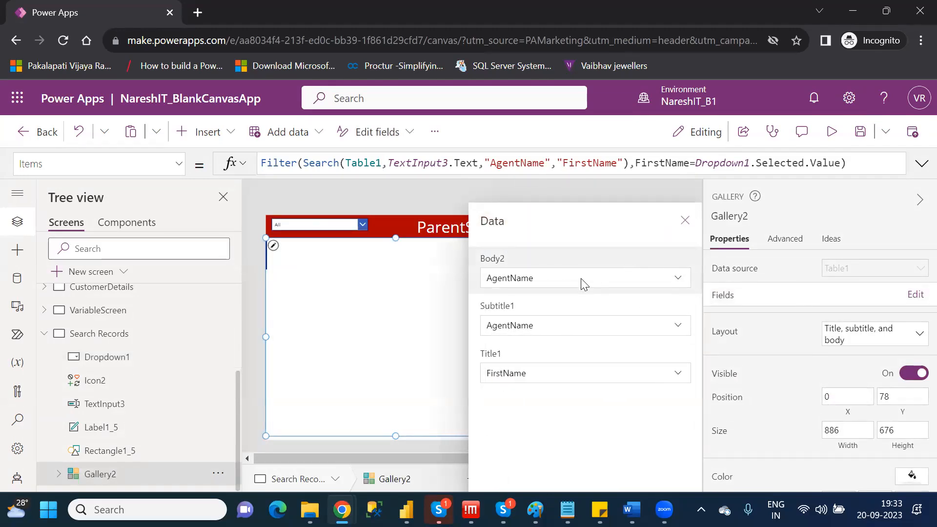
click(581, 280)
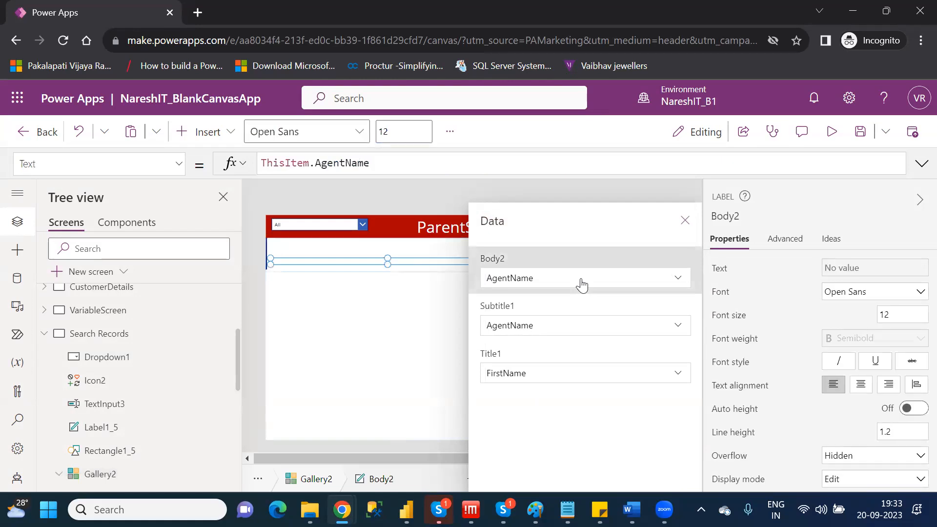
click(581, 280)
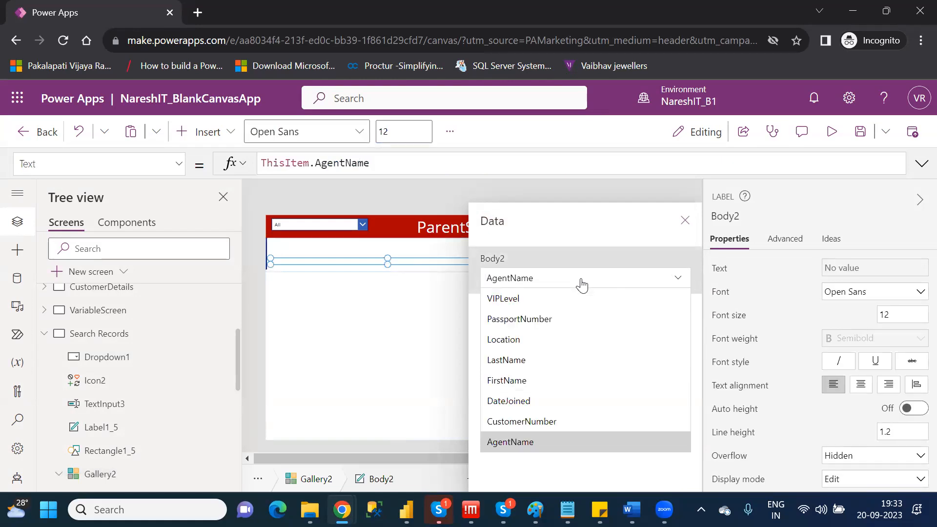
click(535, 296)
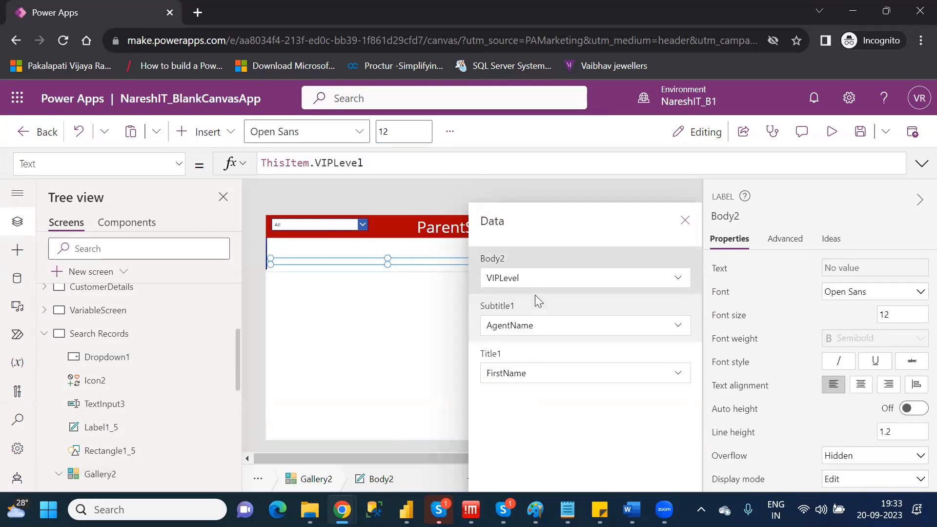
click(683, 220)
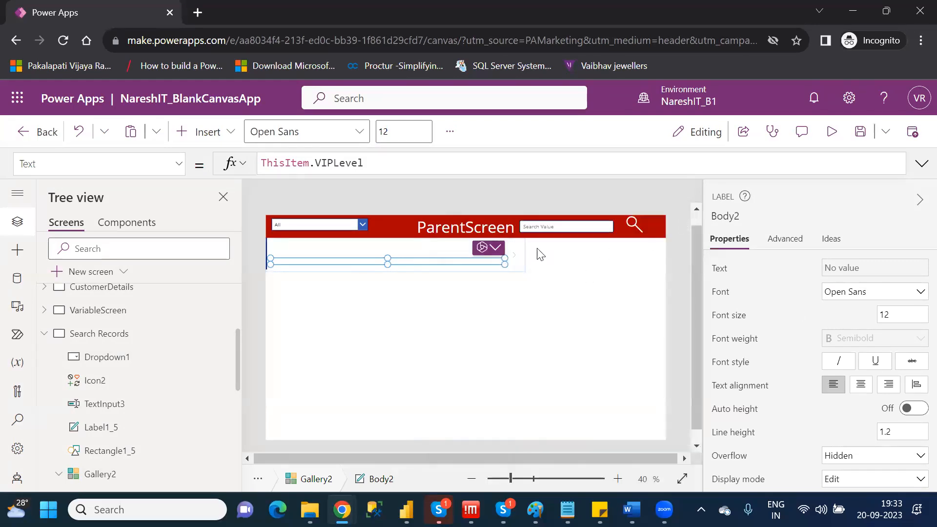
Review the field assignments of Gallery2 and close them again.
click(107, 475)
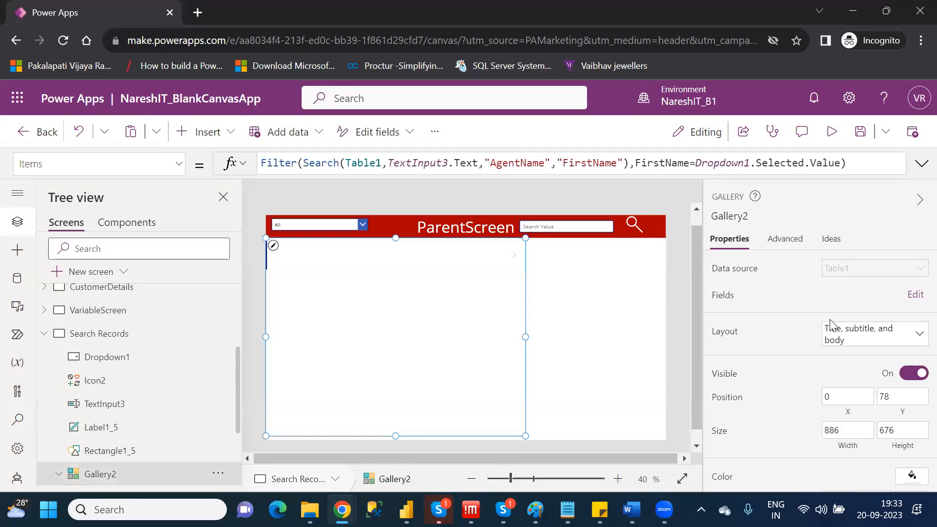
click(912, 296)
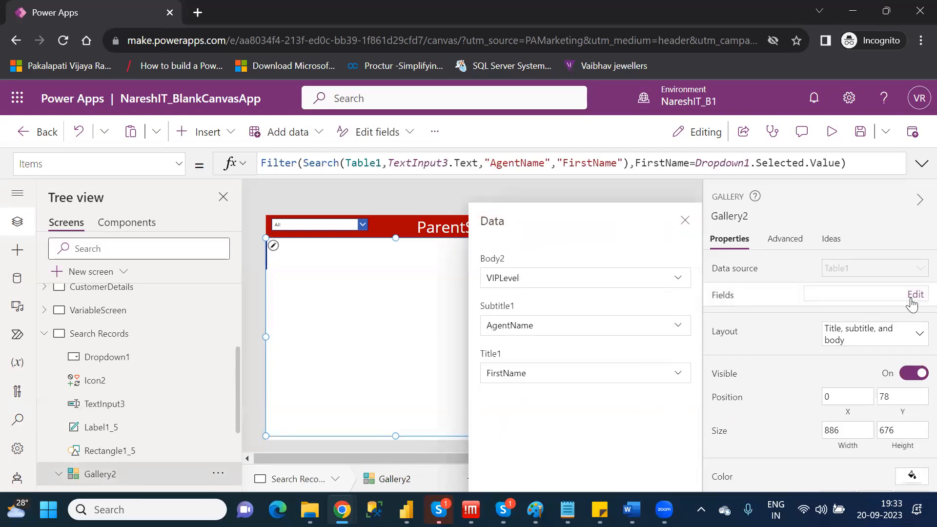
click(684, 222)
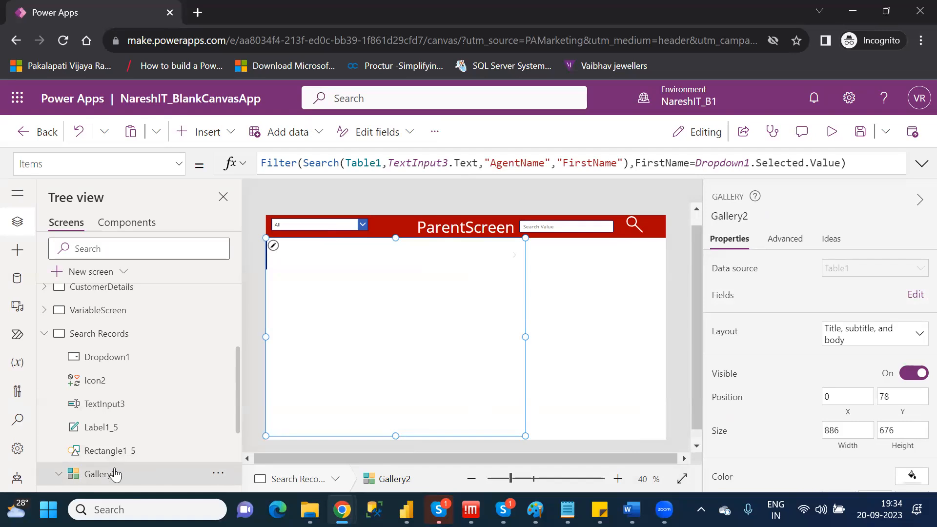
Replace FirstName with VIPLevel in the Dropdown1.Selected.Value condition of Gallery2's Items filter formula.
double_click(675, 166)
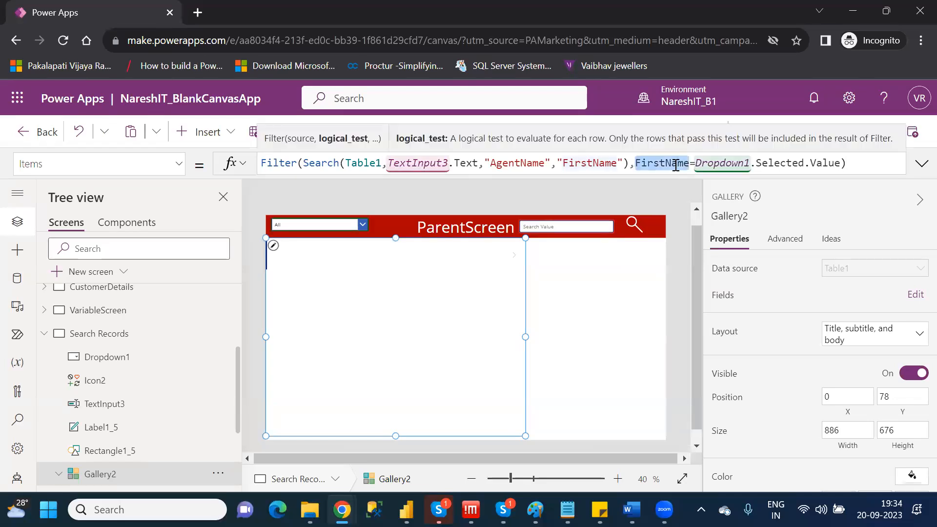
key(BackSpace)
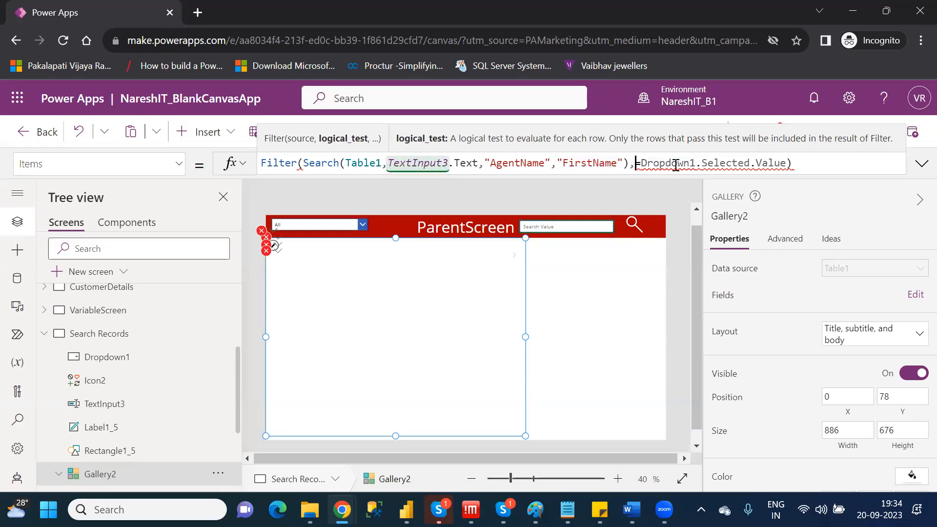
text(vi)
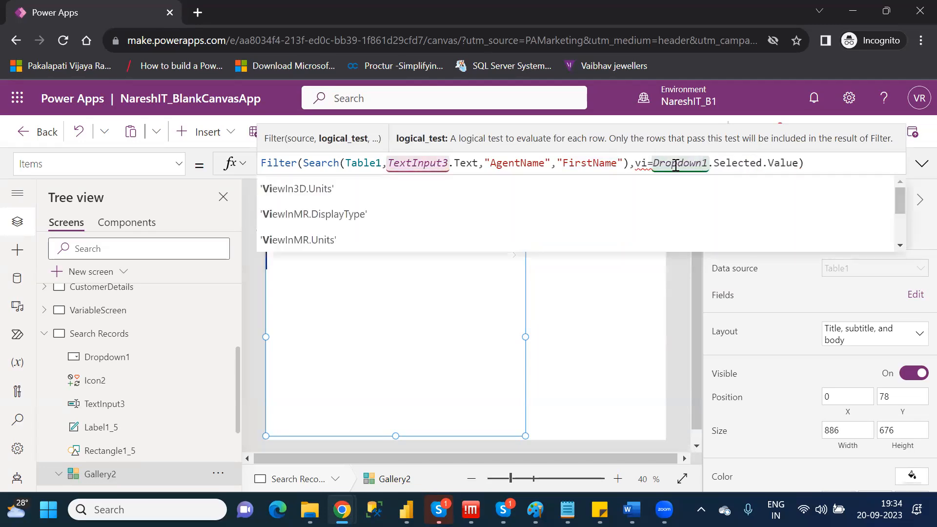
key(Down)
key(Down)
key(Down)
key(Down)
key(Down)
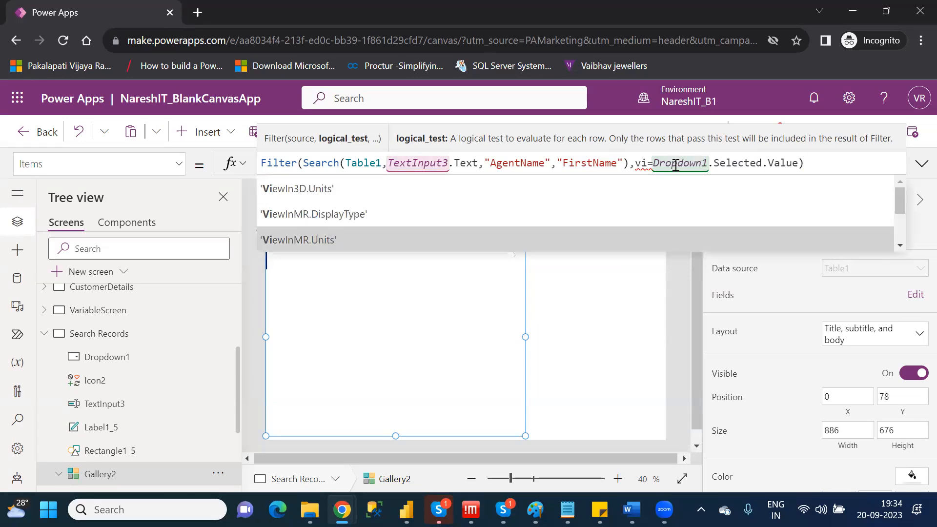
key(Down)
key(Down)
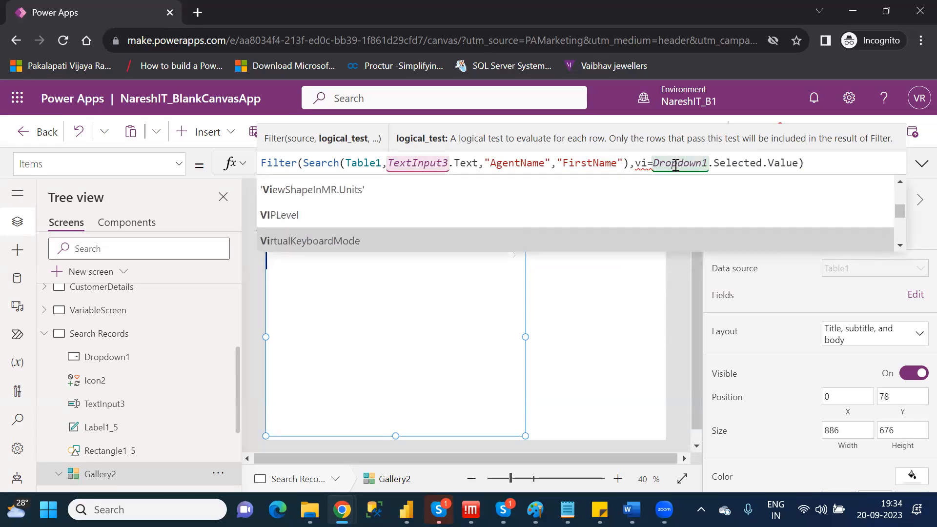
key(Up)
key(Tab)
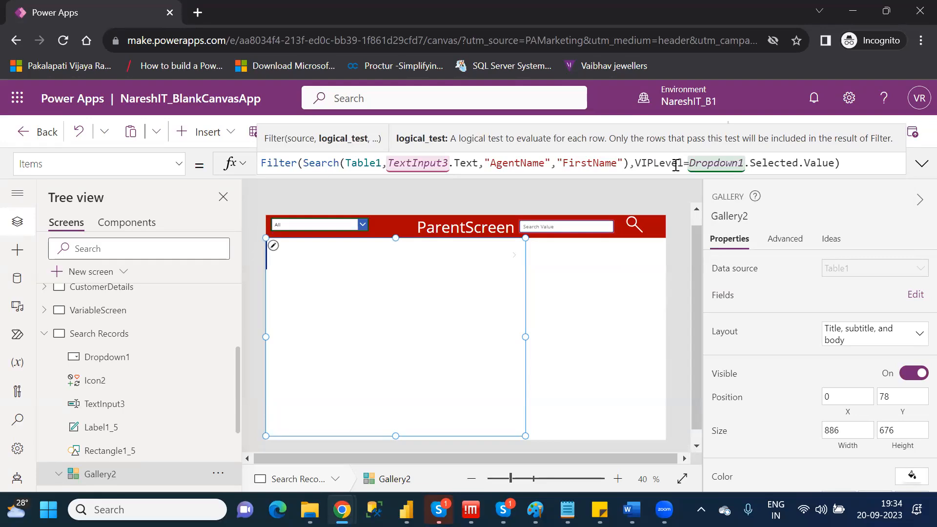
Preview the app and filter the gallery by choosing 1 in the header drop down.
click(361, 228)
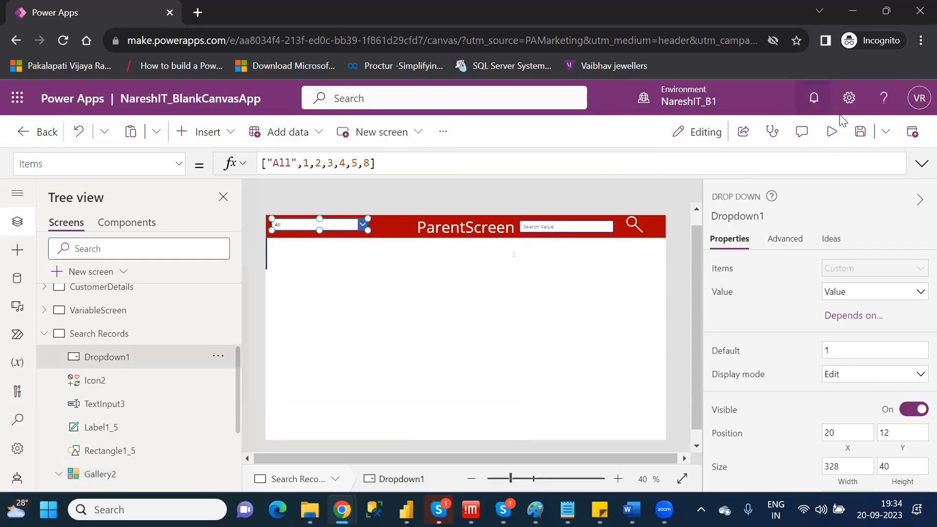
click(832, 132)
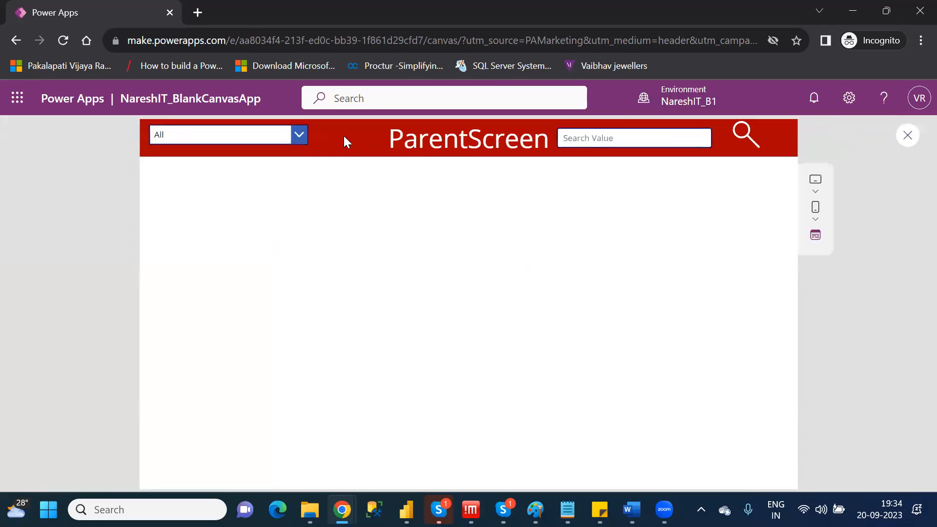
click(304, 134)
click(200, 175)
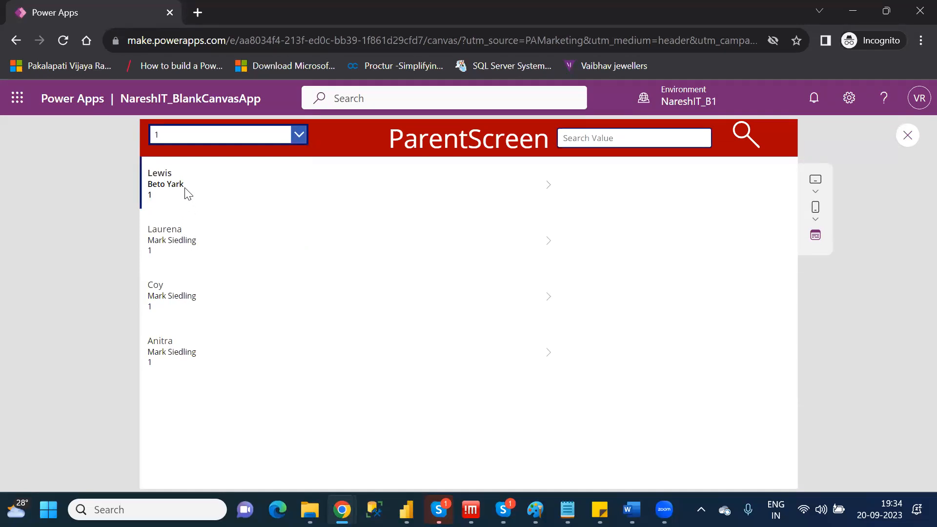
Filter the previewed gallery by 8 and by 4 in the header drop down, then return to the editor.
click(295, 139)
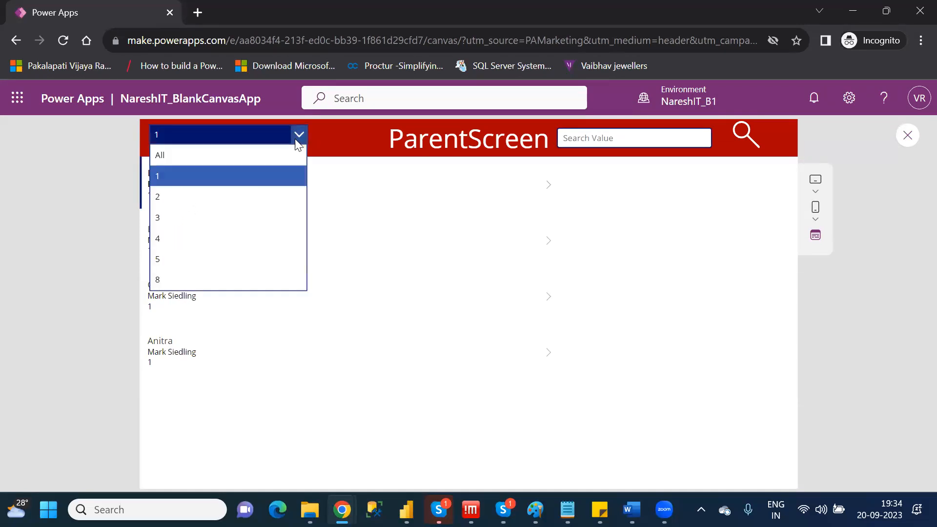
click(199, 279)
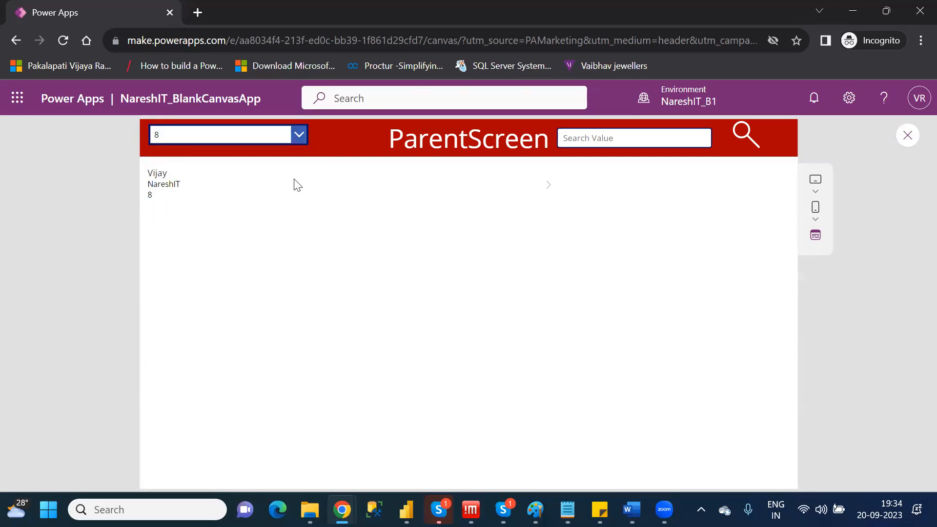
click(302, 134)
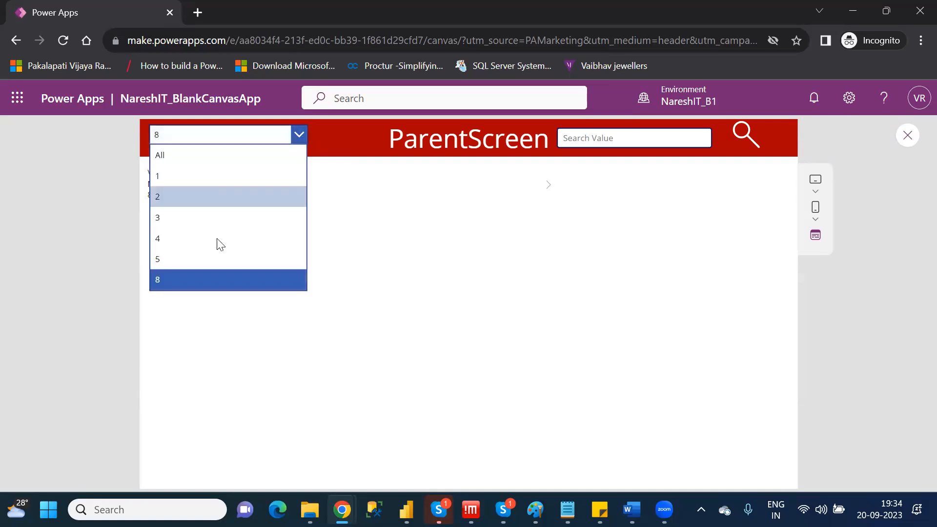
click(181, 237)
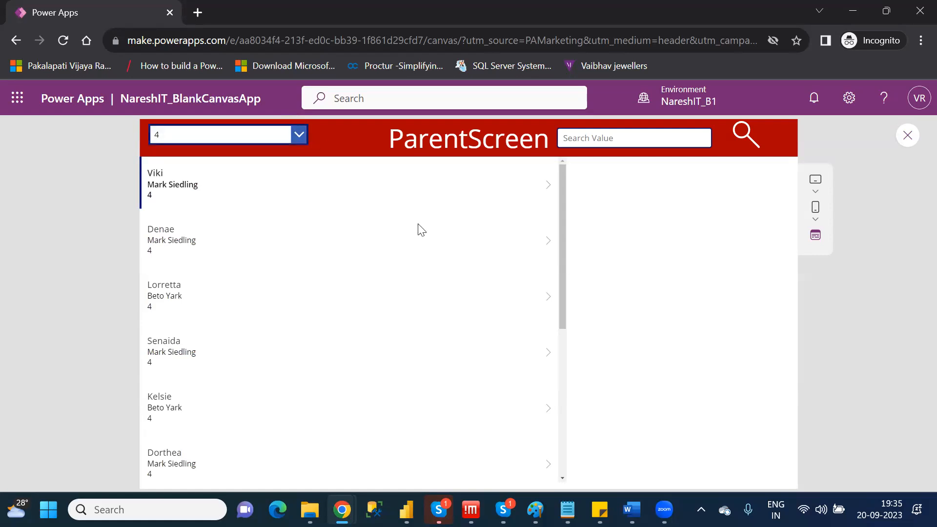
click(907, 135)
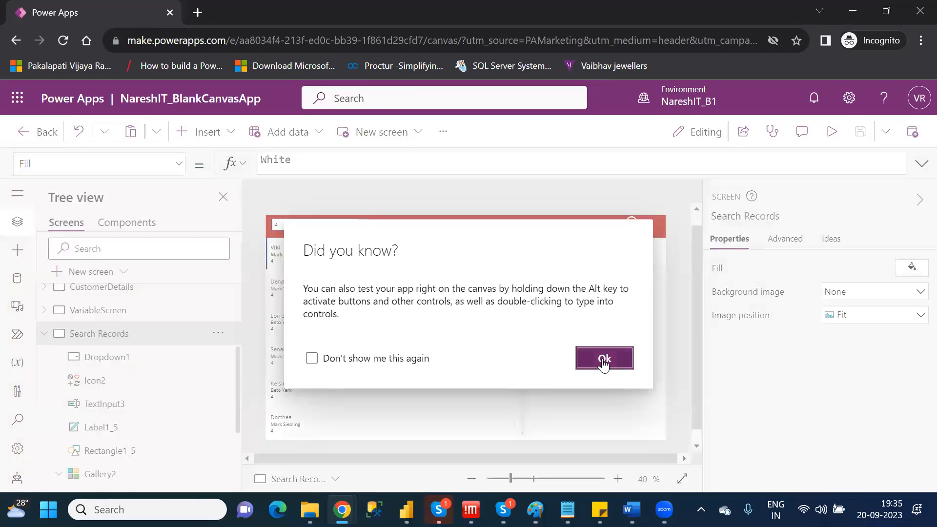
click(604, 360)
Review Dropdown1's Items list and the VIPLevel condition in Gallery2's Items formula.
click(100, 475)
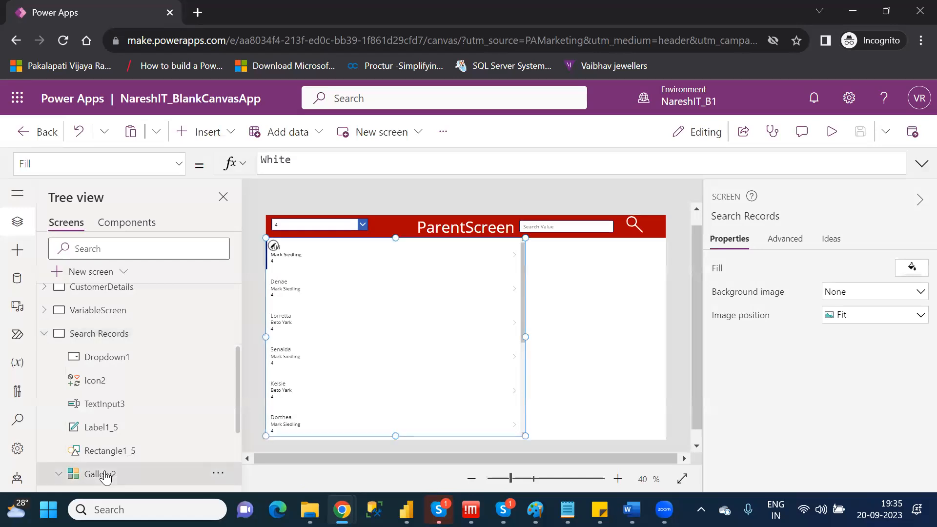
click(341, 226)
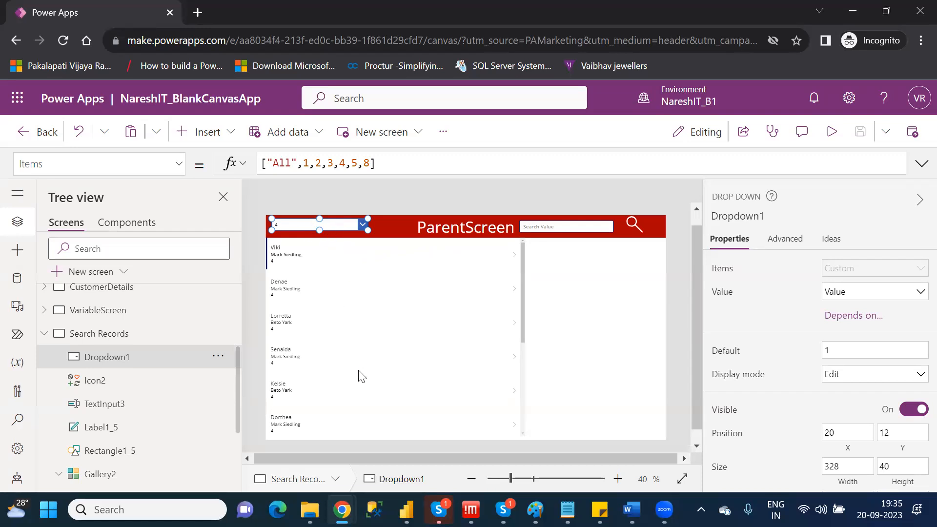
click(96, 476)
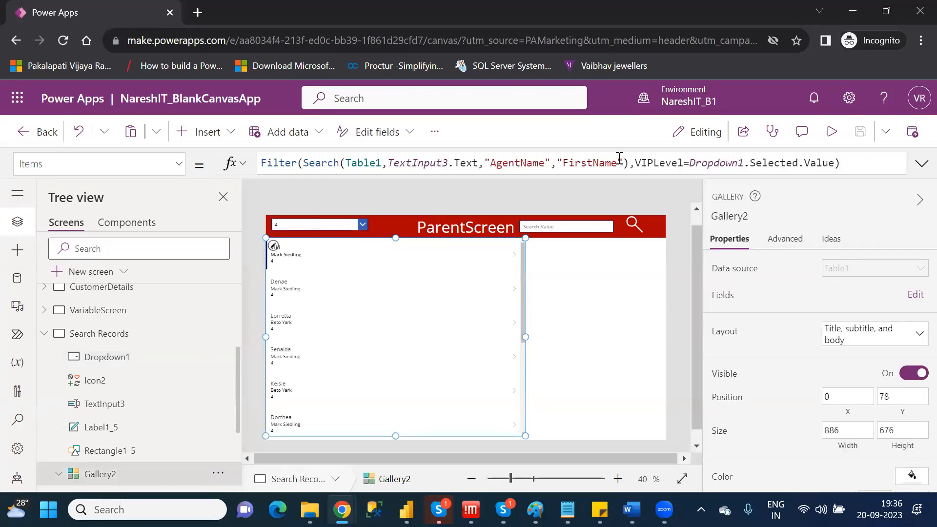
double_click(664, 166)
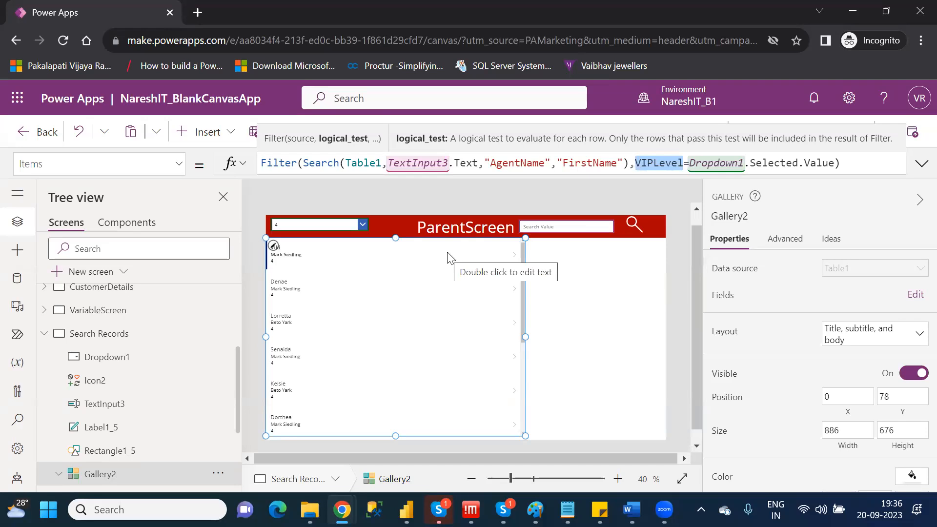
click(597, 297)
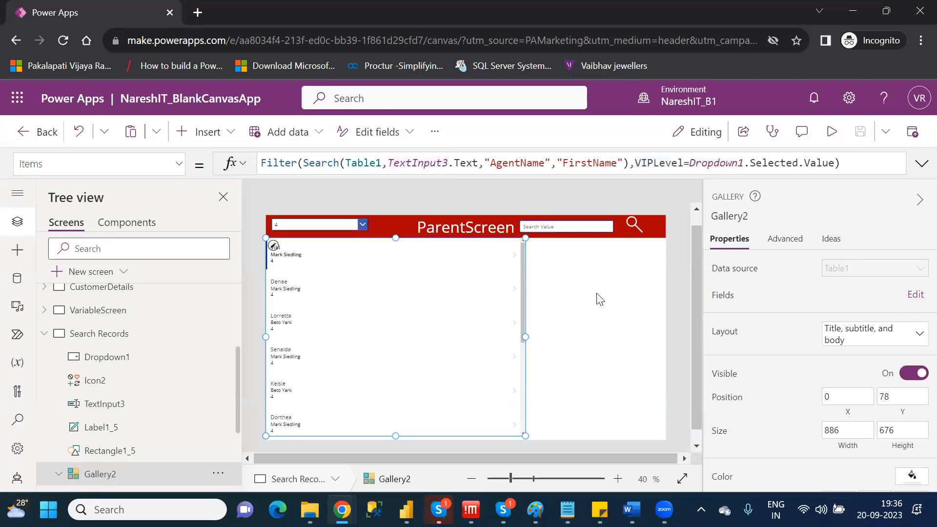
Preview the app with All chosen in the header drop down, then return to the editor.
click(834, 134)
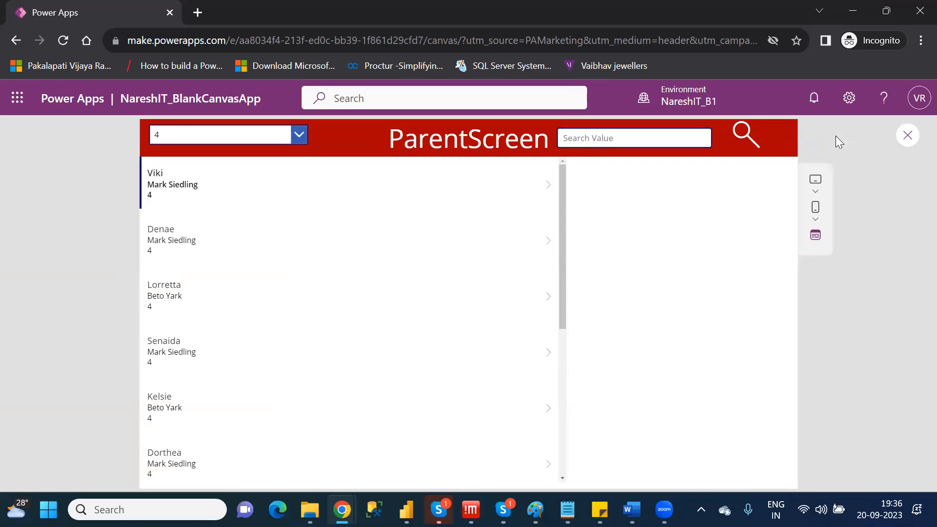
click(298, 136)
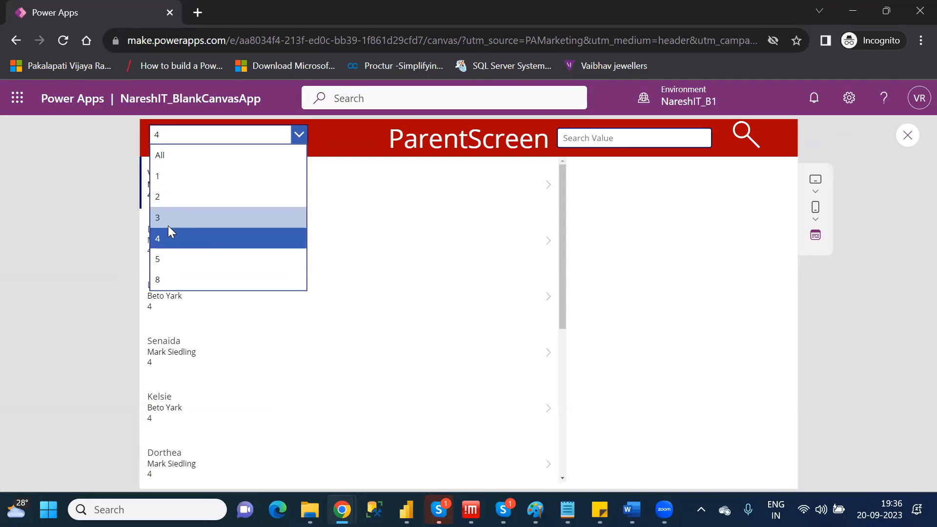
click(163, 154)
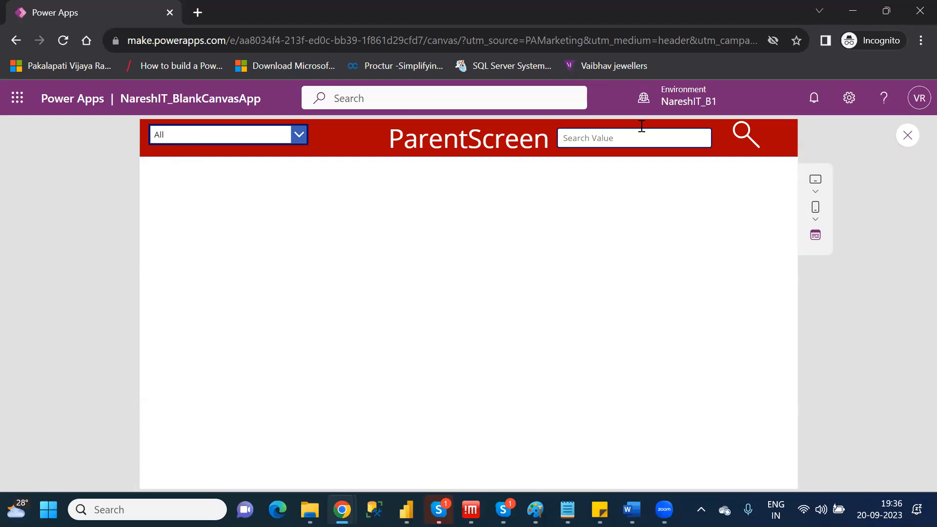
click(909, 137)
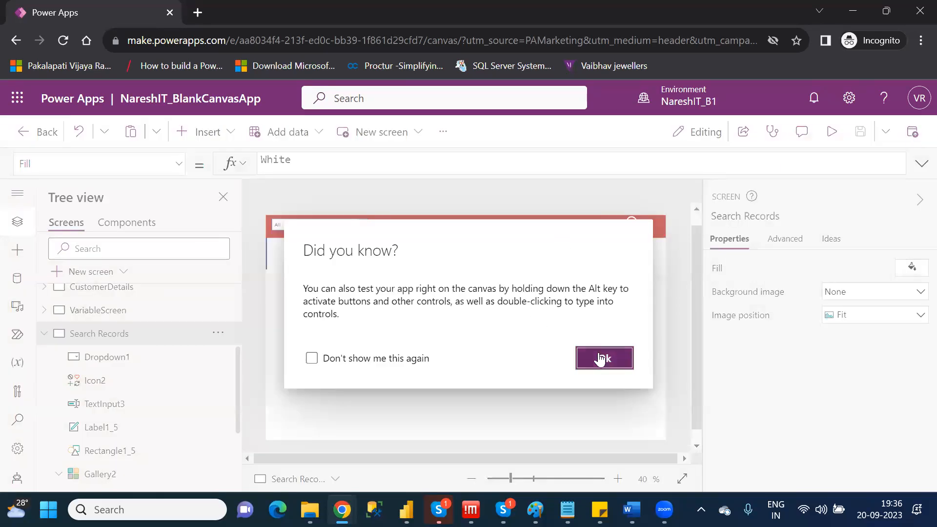
click(601, 358)
Replace the VIPLevel=Dropdown1.Selected.Value condition in Gallery2's Items filter formula with an empty If function.
click(100, 474)
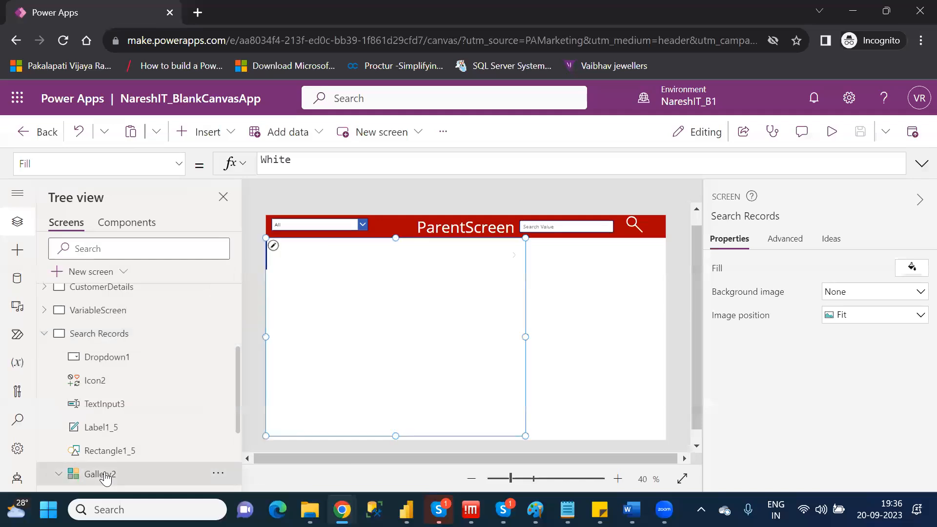
drag(688, 161, 831, 164)
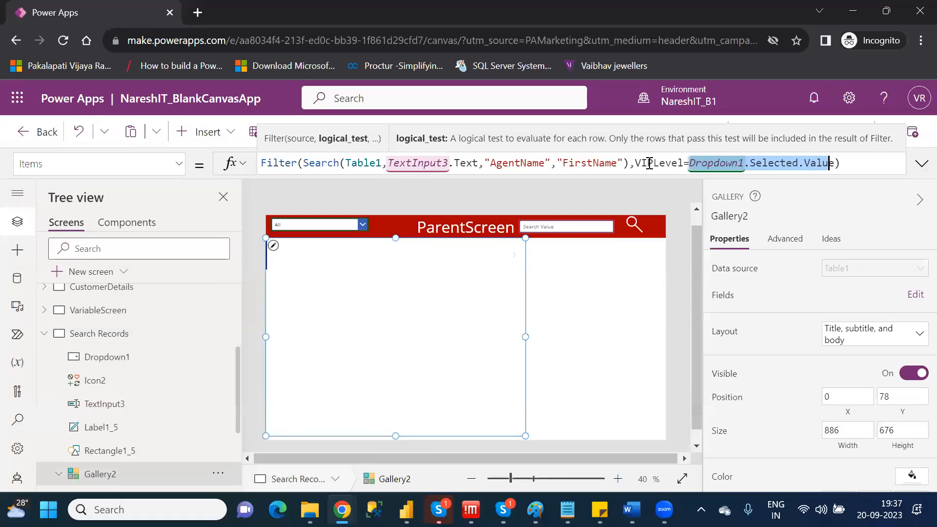
click(854, 164)
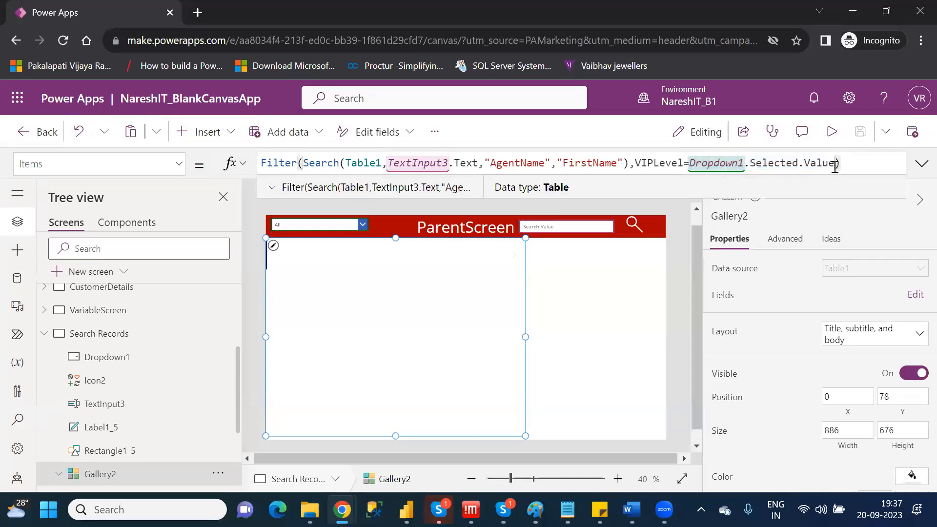
drag(834, 164, 637, 163)
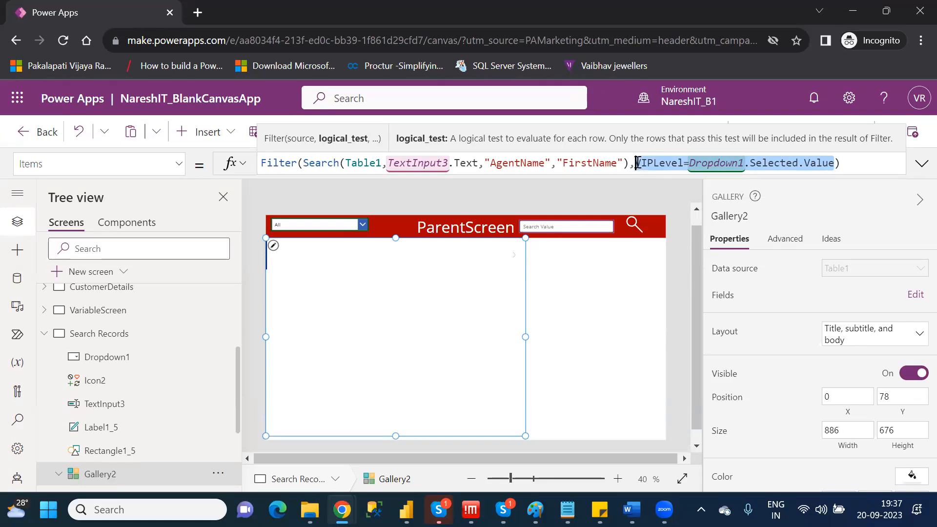
click(637, 162)
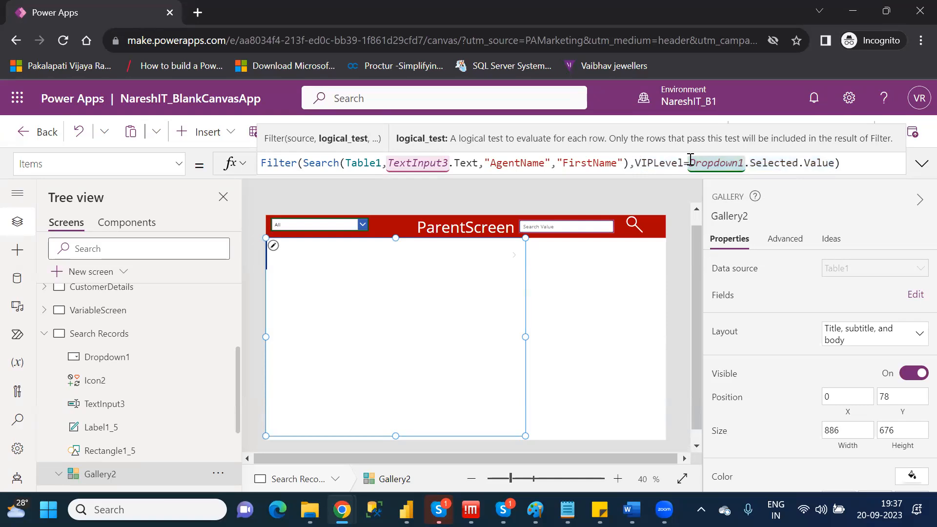
drag(833, 162, 635, 163)
key(BackSpace)
text(If()
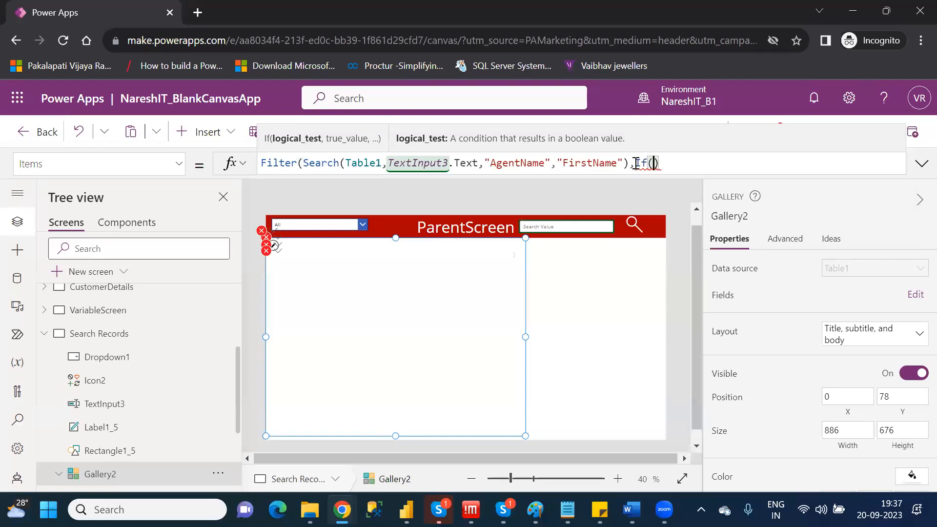
Enter Dropdown1.Selected.Value="All" as the logical test of the If function in Gallery2's Items formula.
text(dro)
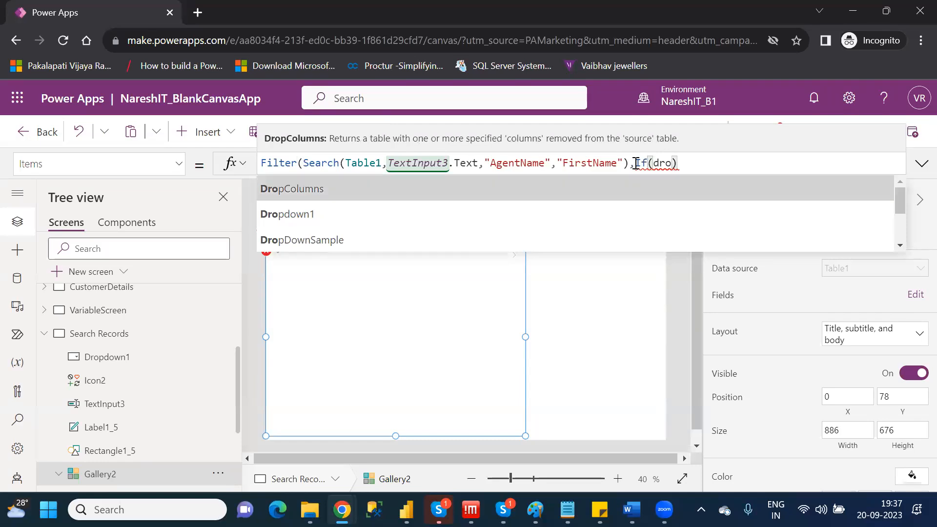
key(Down)
key(Tab)
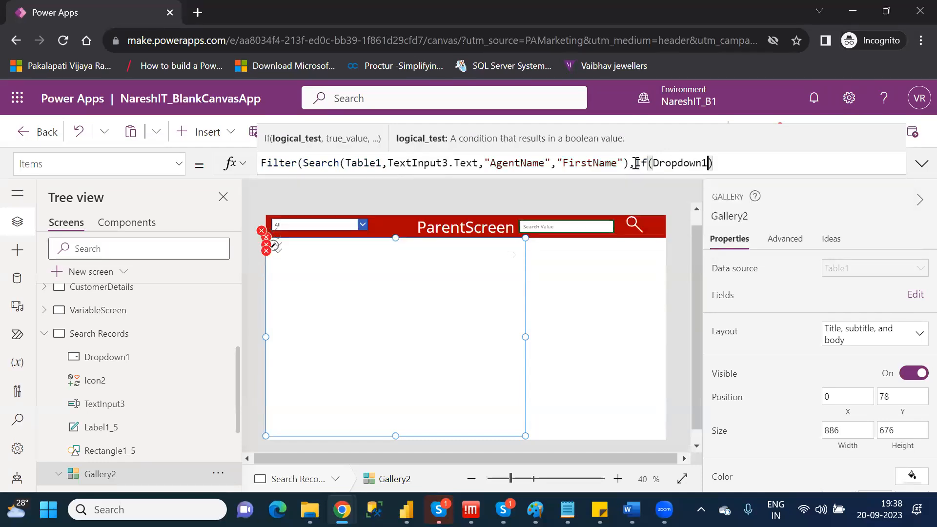
text(.s)
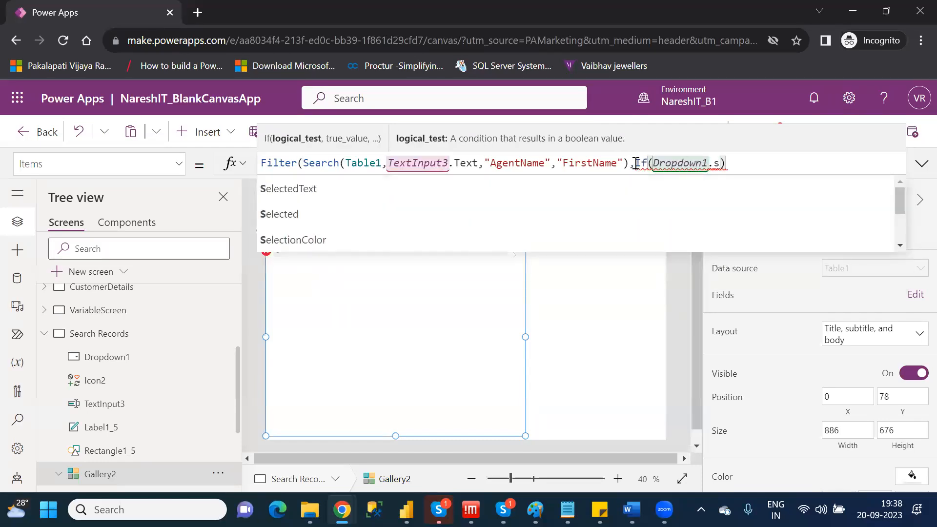
key(Down)
key(Tab)
text(.)
key(Tab)
text(="")
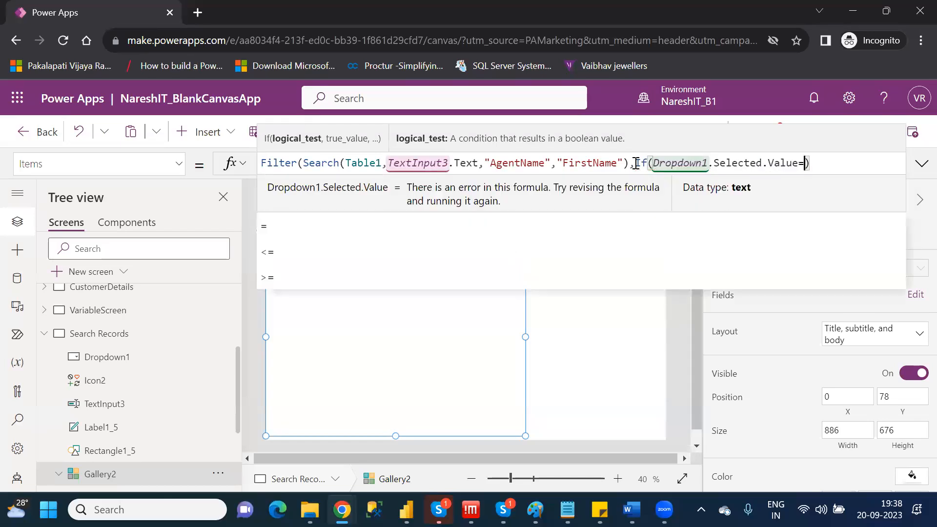
key(Left)
text(All)
key(Right)
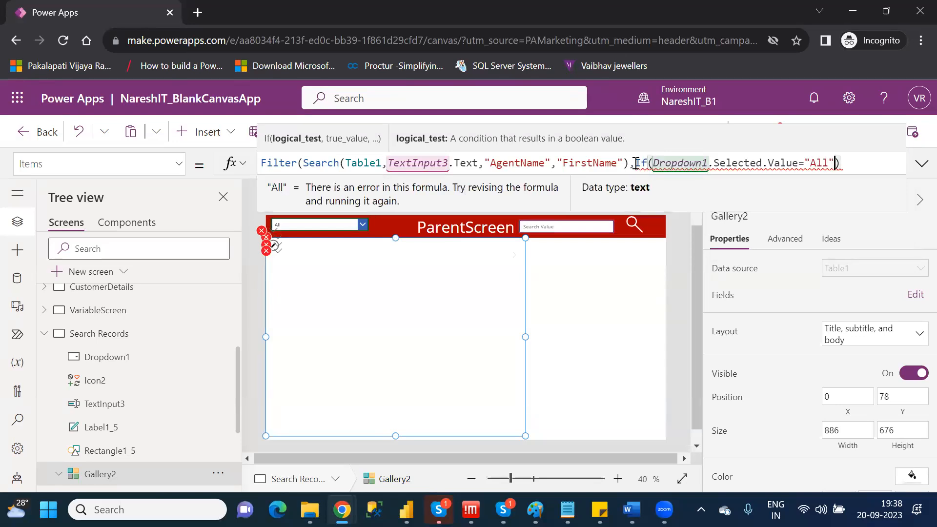
Set the If function's result for a met condition to true and start its else argument.
text(,)
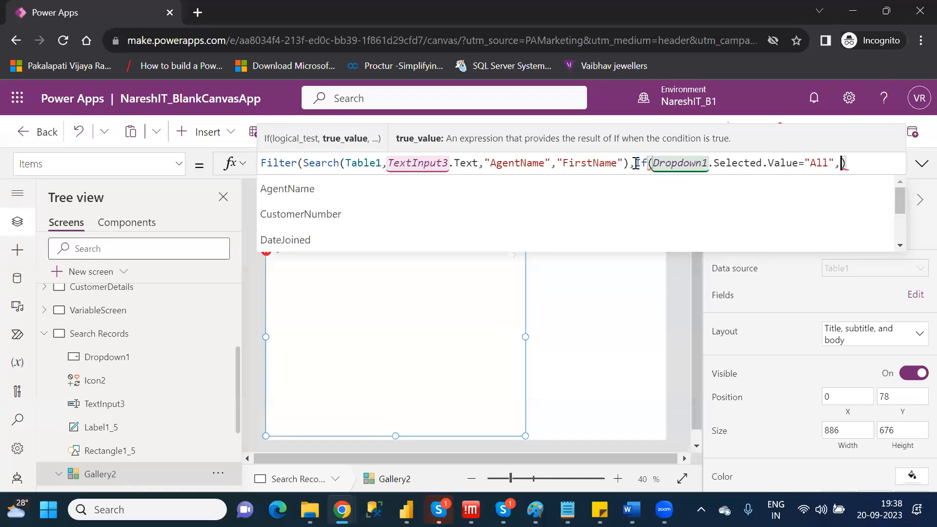
text(tru)
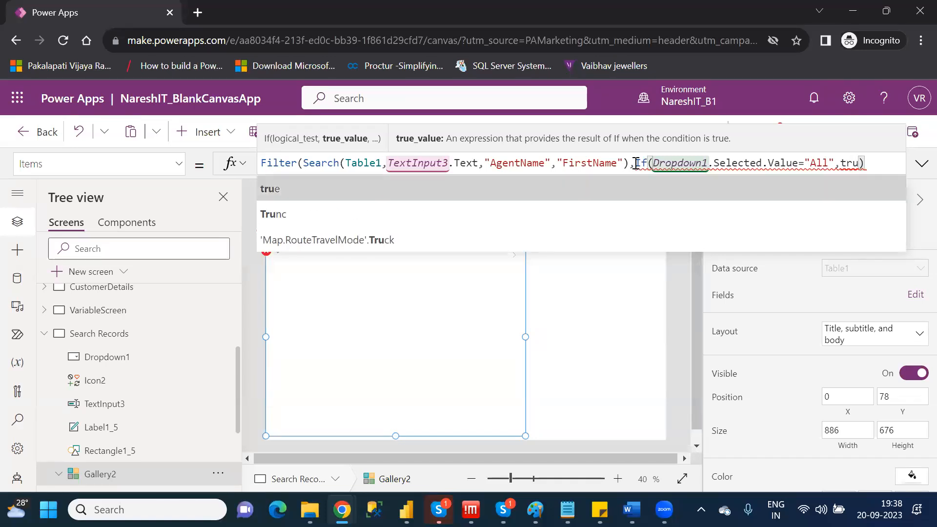
text(e,)
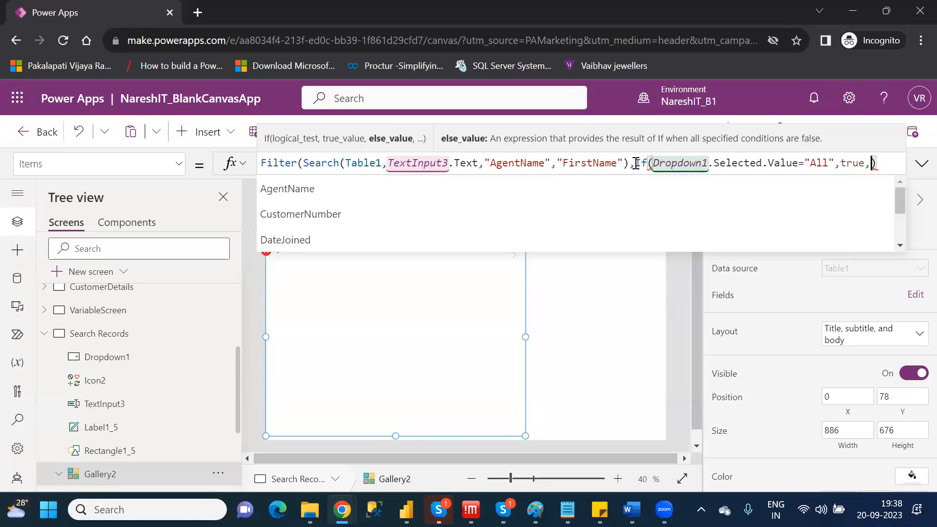
Enter VIPLevel=Dropdown1 as the beginning of the If function's else argument in Gallery2's Items formula.
text(vip)
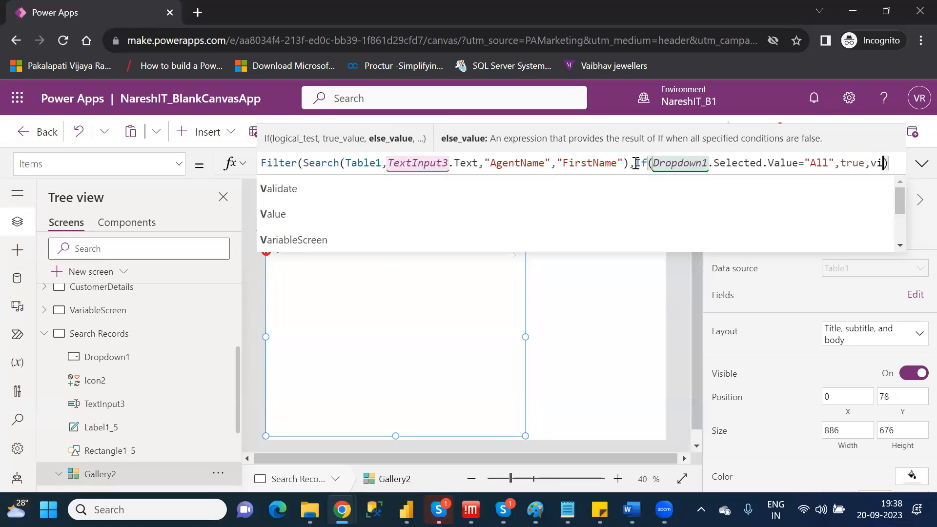
text(l)
key(Tab)
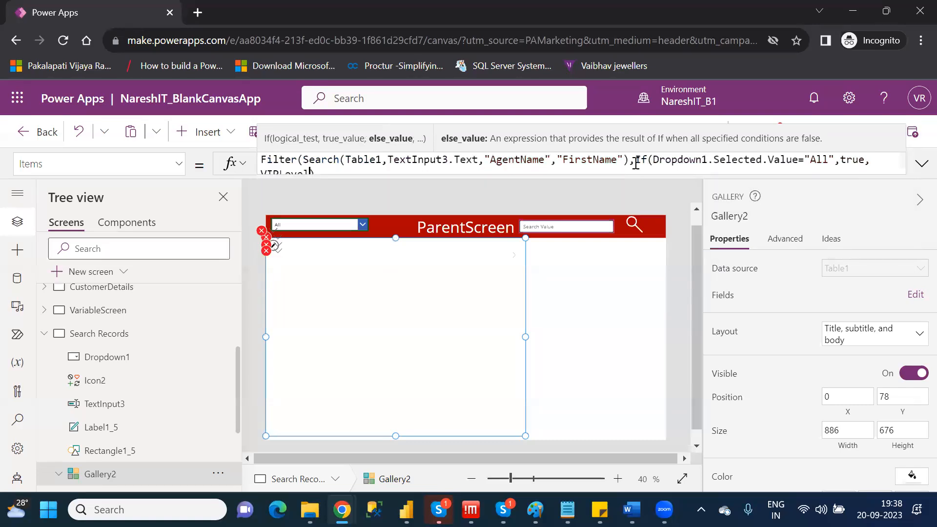
text(=sele)
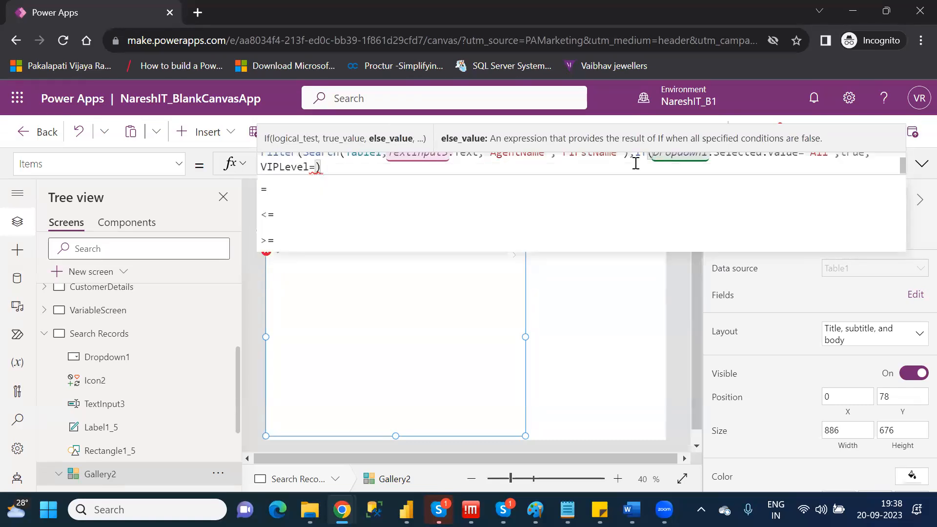
key(BackSpace)
key(BackSpace)
key(BackSpace)
key(BackSpace)
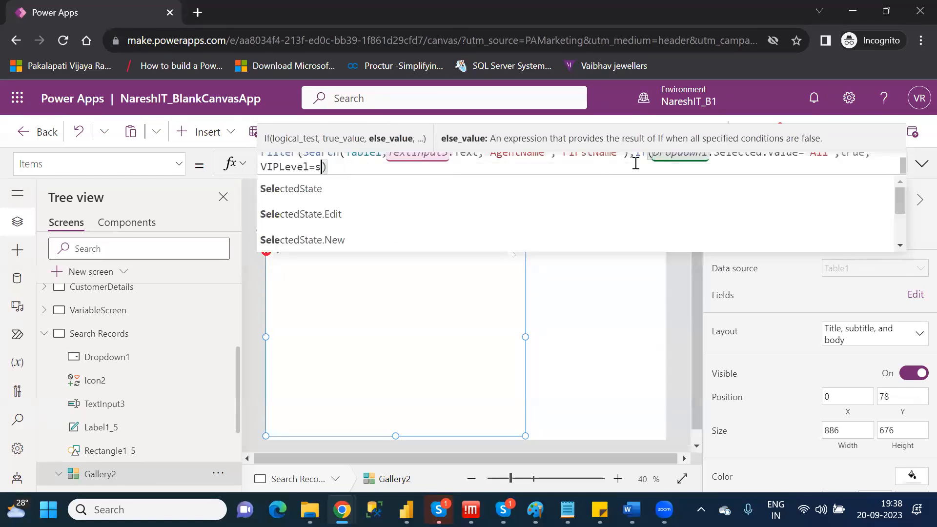
text(drop)
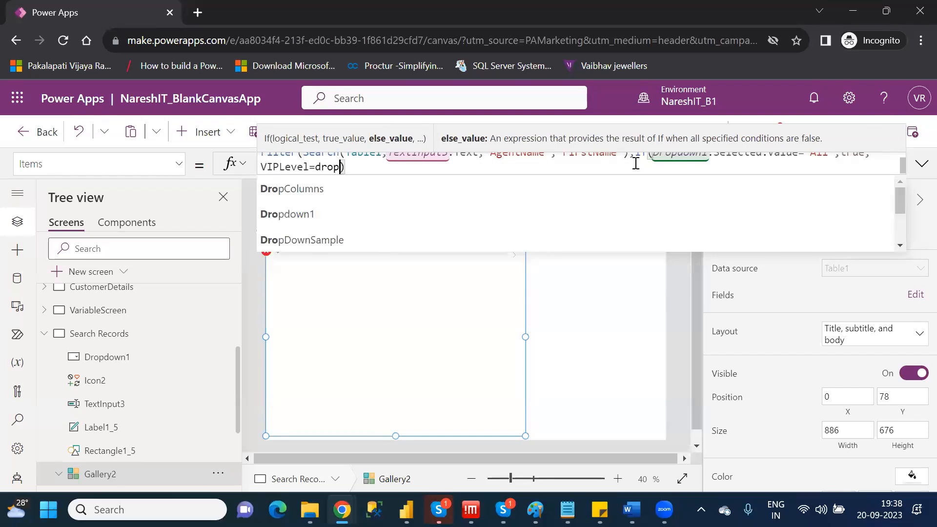
key(Down)
key(Tab)
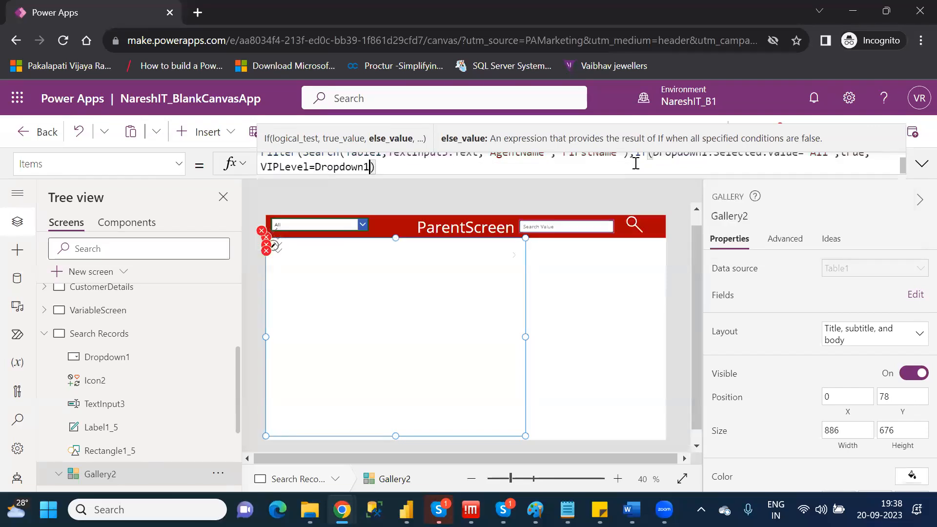
Complete the else condition with .Selected.Value after Dropdown1 and close the If and Filter functions.
text(.sele)
key(Down)
key(Tab)
text(.va)
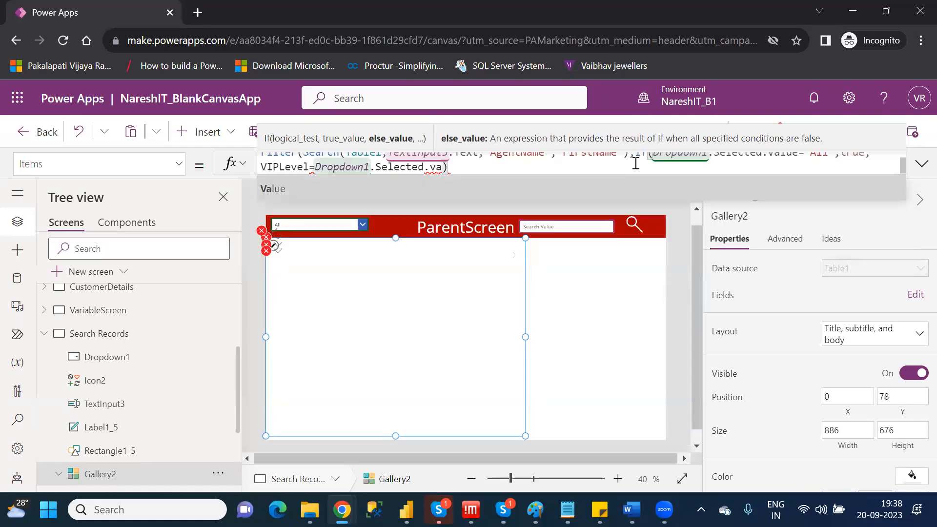
key(Tab)
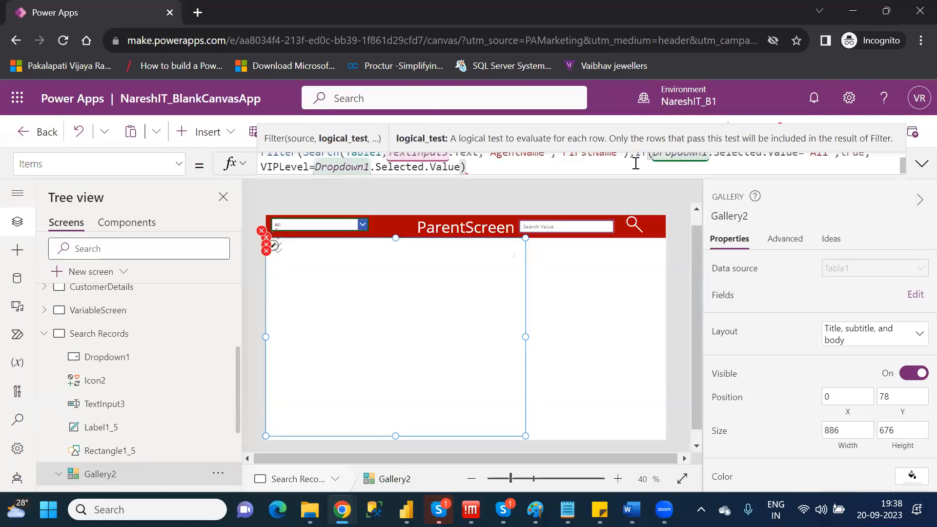
text())
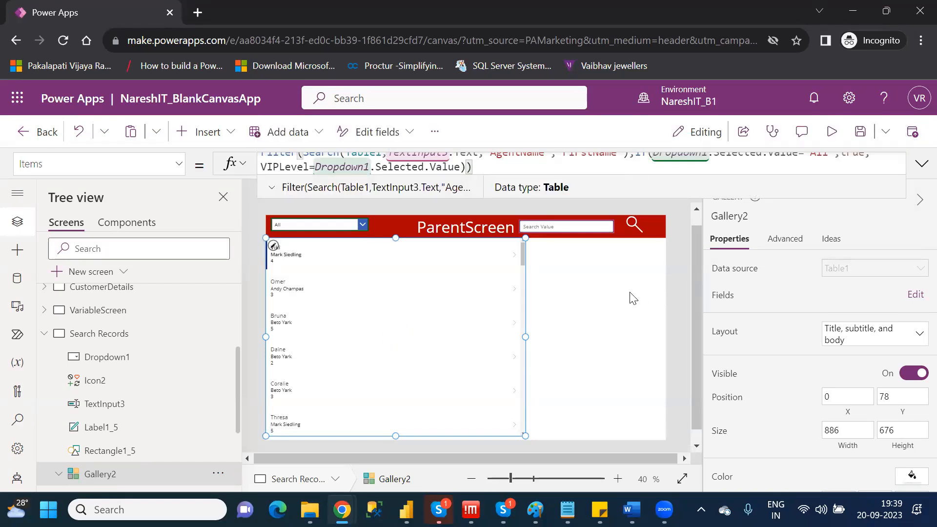
Examine Gallery2's full Items formula in the expanded view, highlighting the If function's logical test, and collapse it again.
click(921, 164)
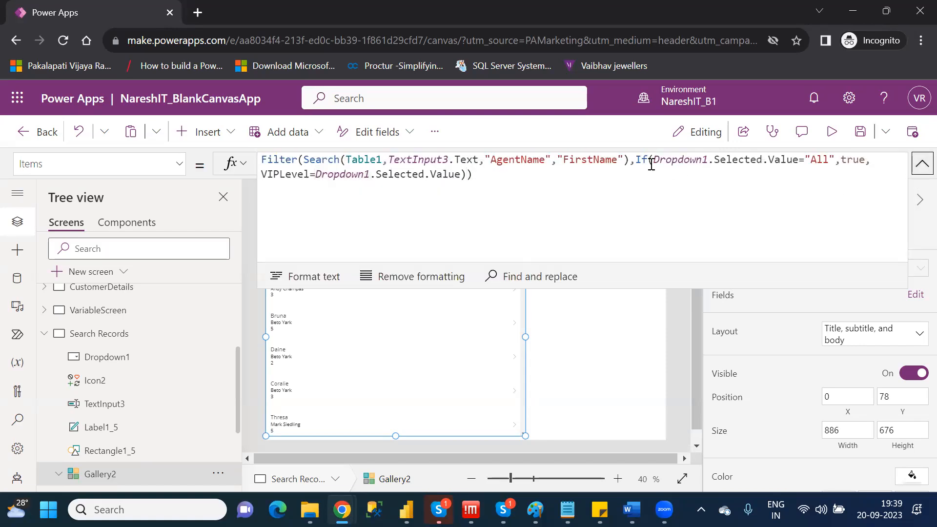
drag(648, 160, 823, 161)
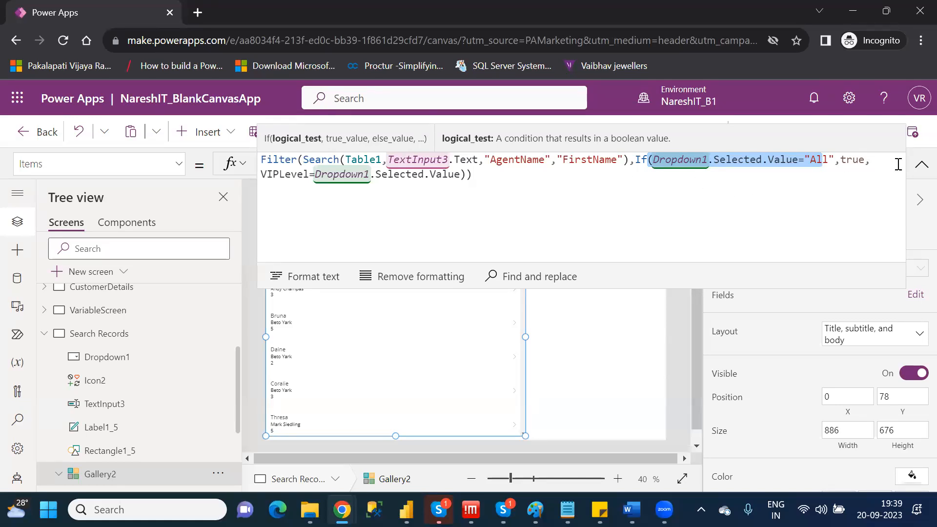
click(920, 169)
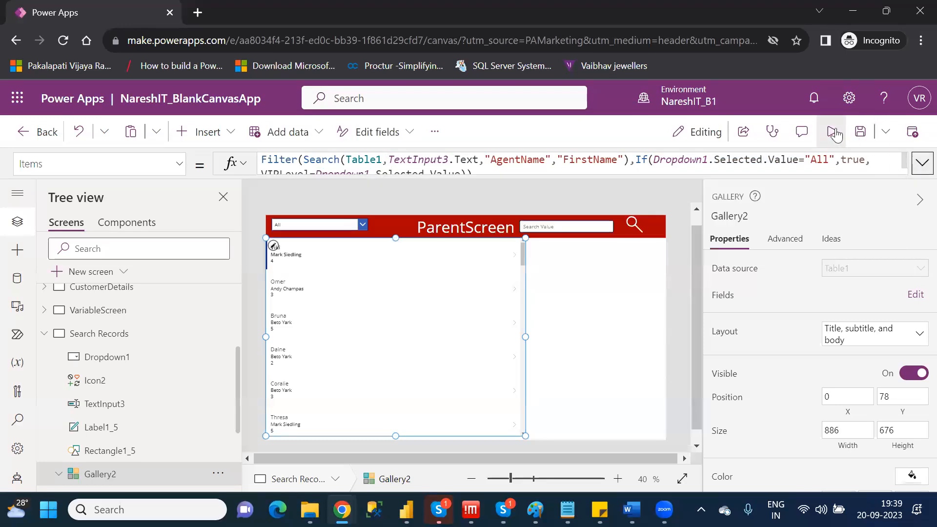
Preview the app with the header drop down set to 8, 3 and All in turn, then return to the editor.
click(831, 137)
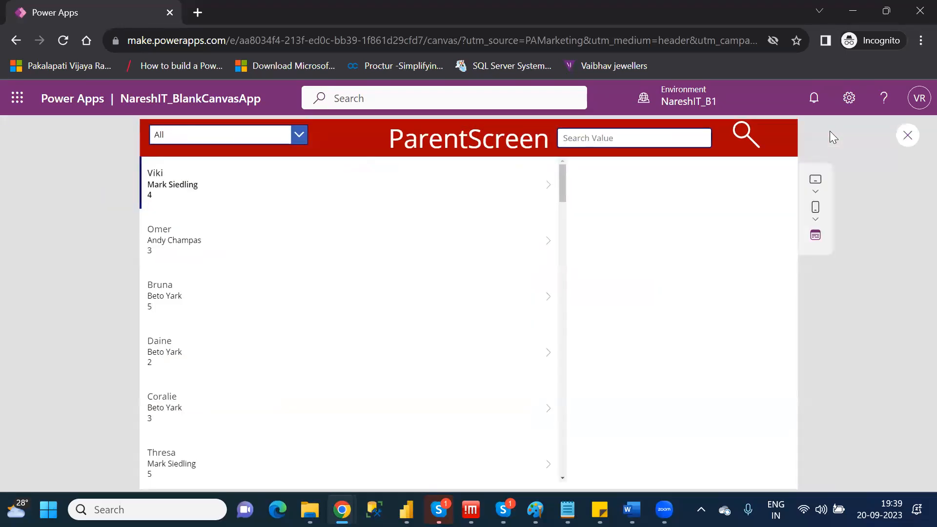
click(303, 138)
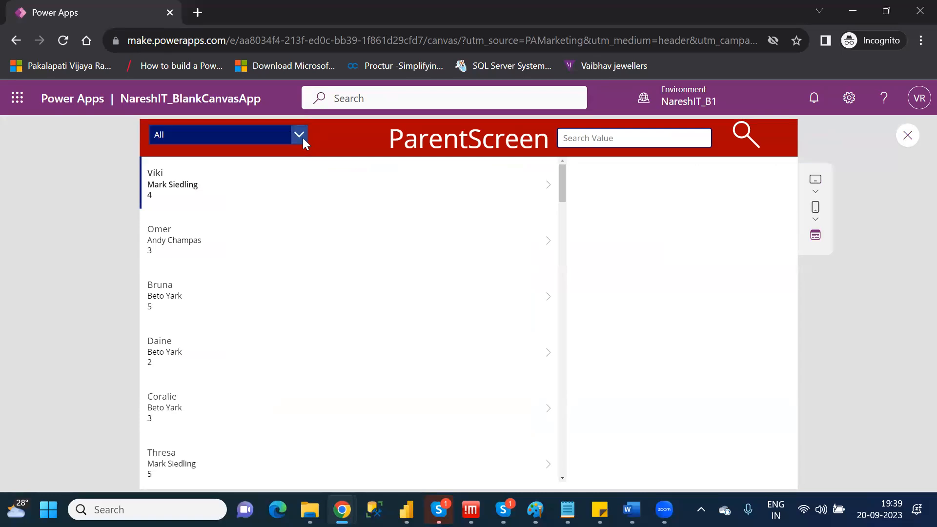
click(177, 281)
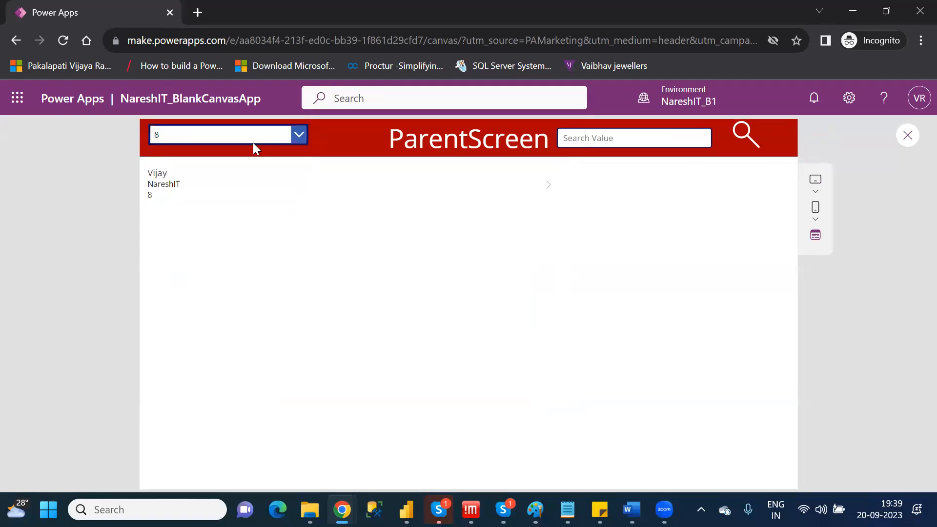
click(301, 133)
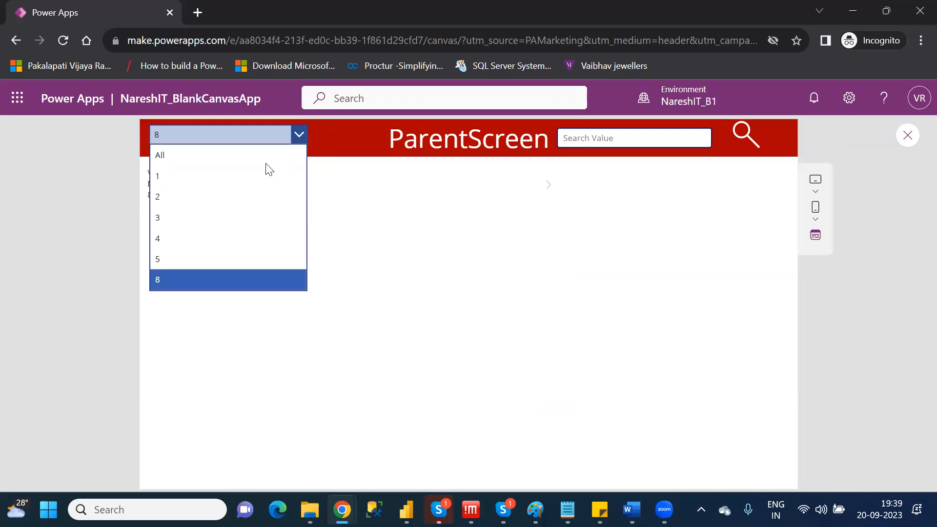
click(204, 217)
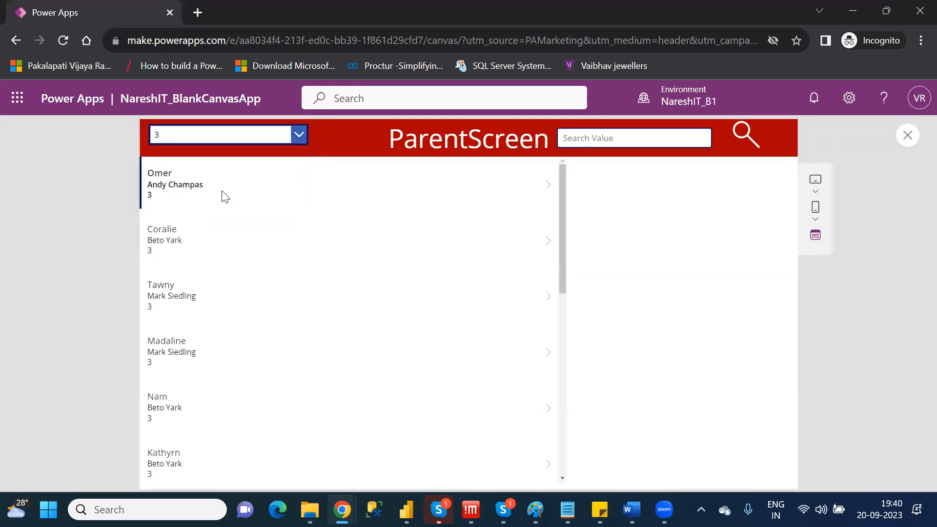
click(294, 133)
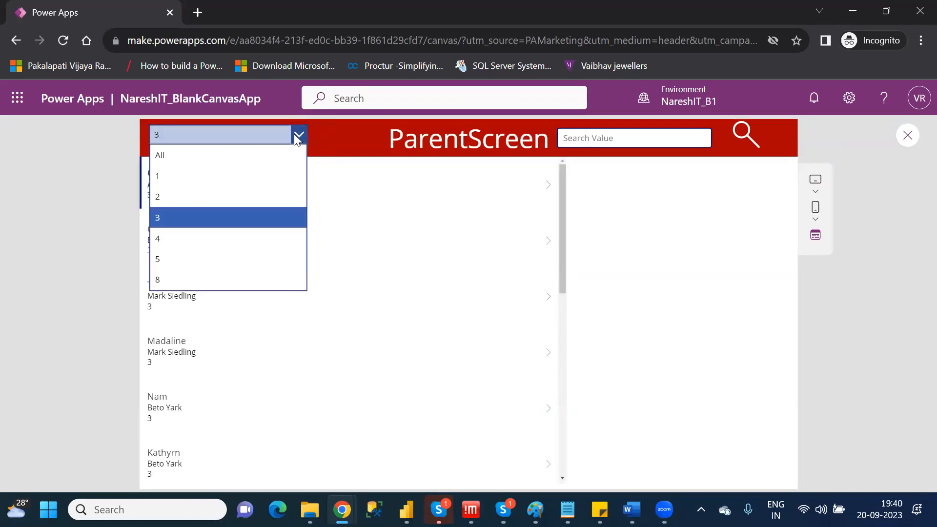
click(215, 158)
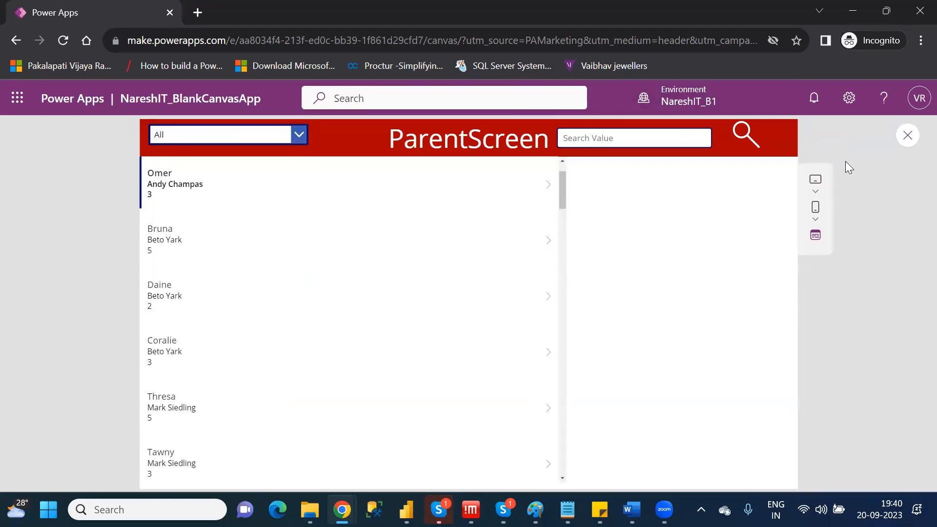
click(908, 136)
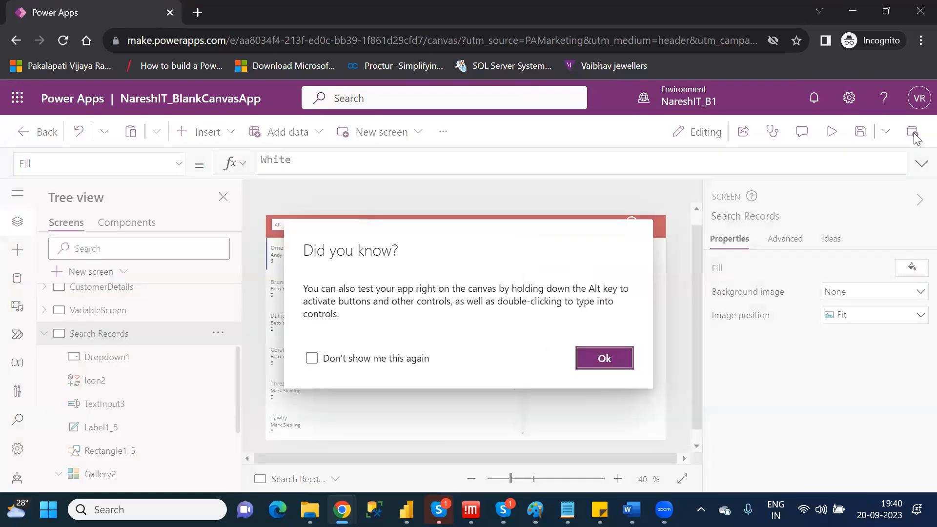
click(600, 360)
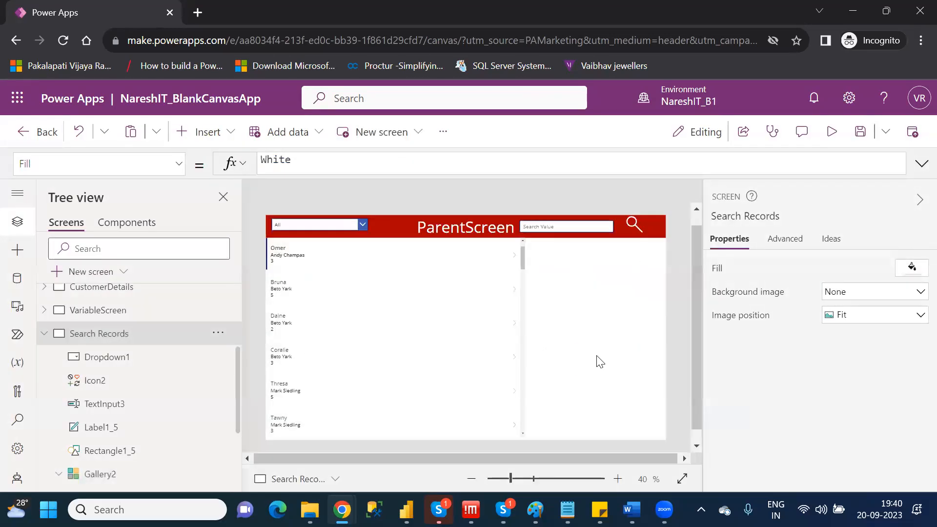
Select the header drop down and save the app, then rename the Search Records screen to BrowseScreen.
click(307, 231)
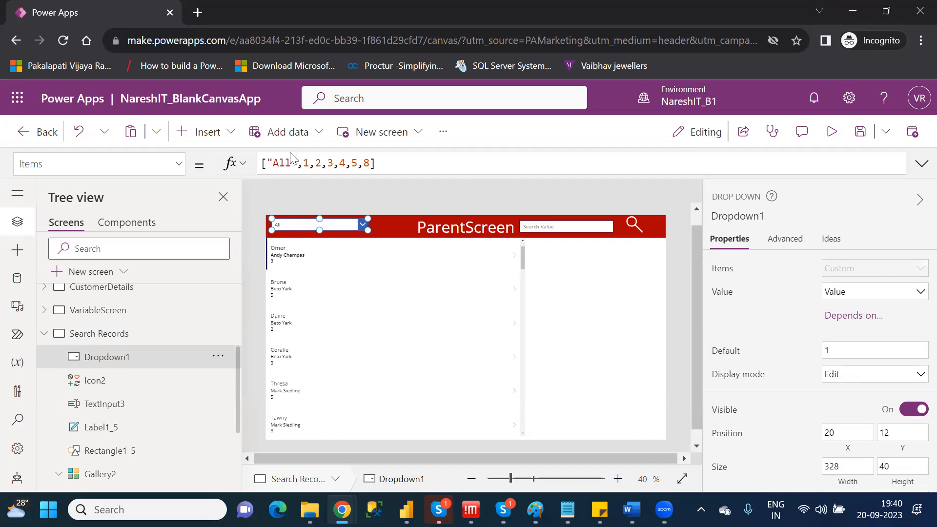
key(ctrl+s)
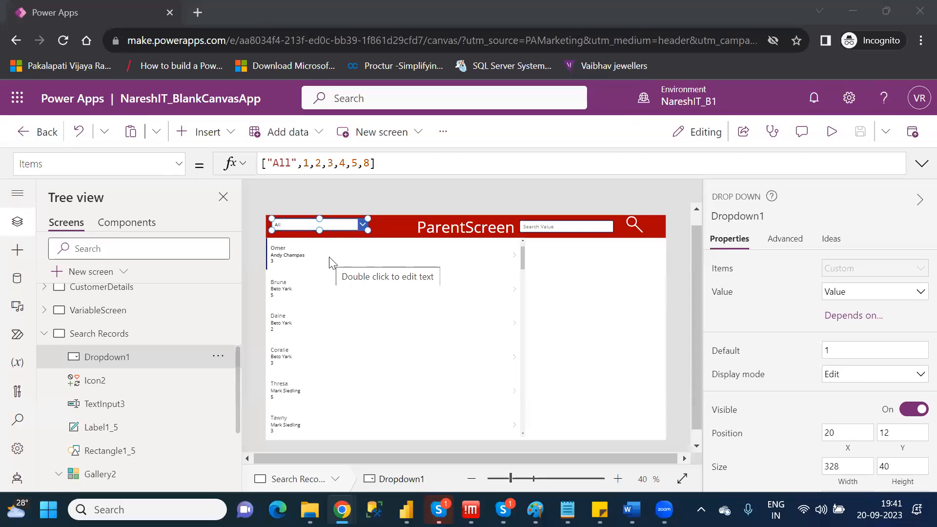
double_click(141, 334)
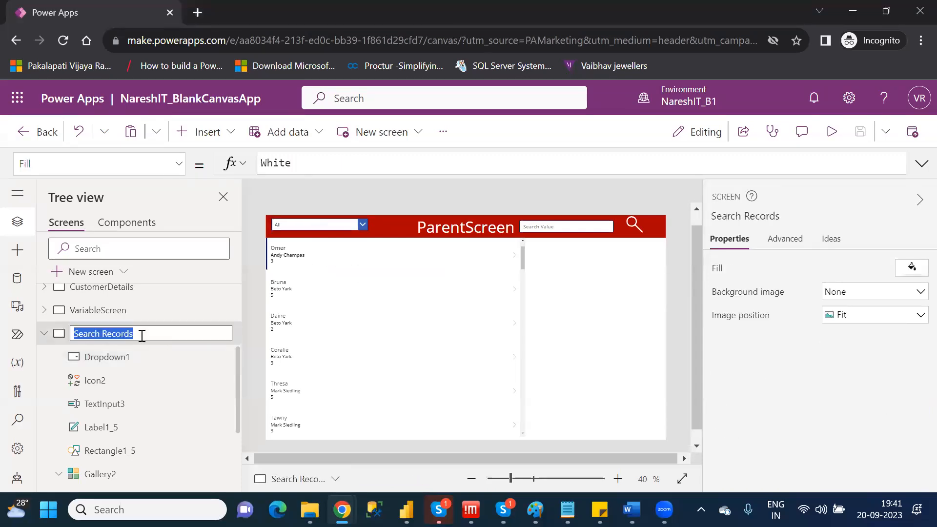
text(B)
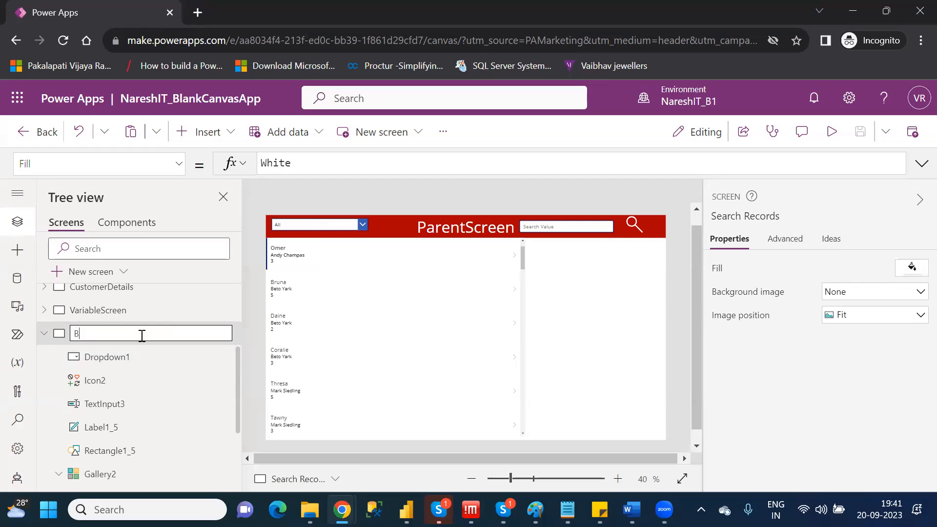
text(rowseScreen)
key(Return)
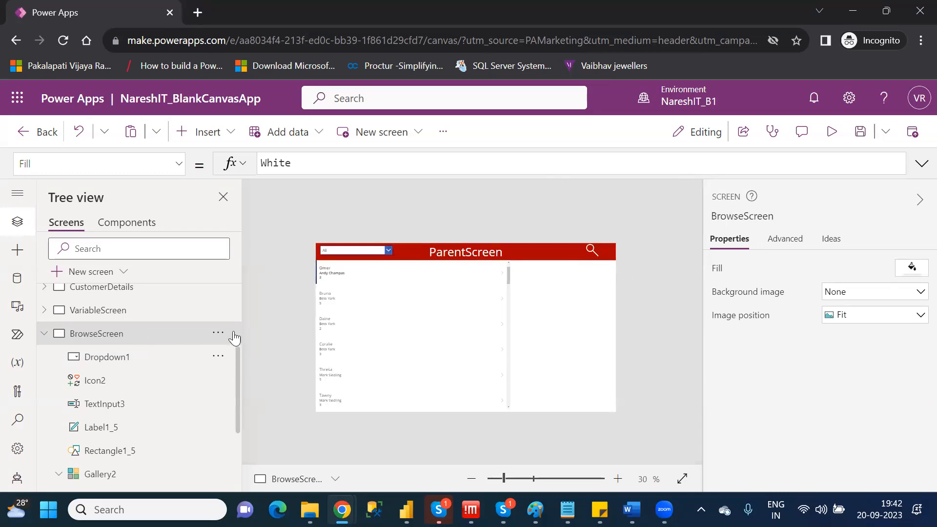
Duplicate the ParentScreen screen.
scroll(238, 318, up, 3)
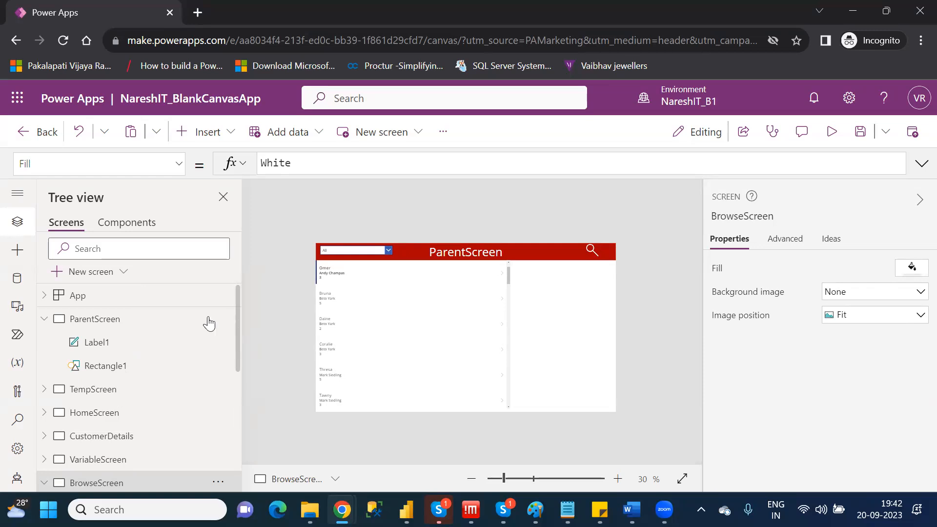
click(115, 319)
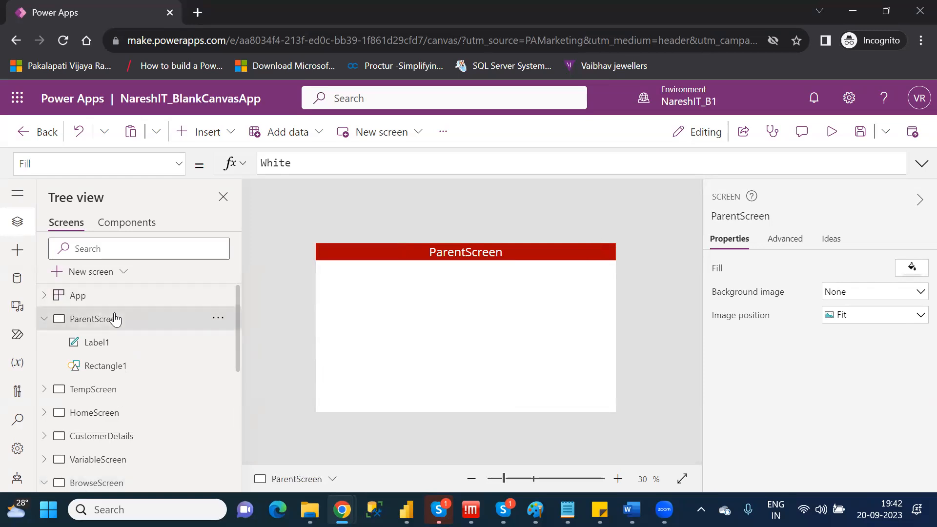
right_click(115, 319)
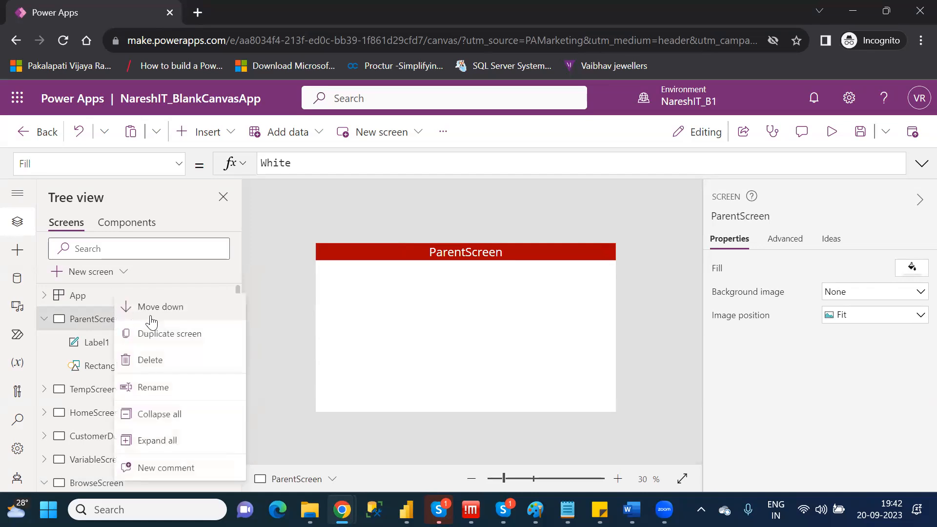
click(179, 342)
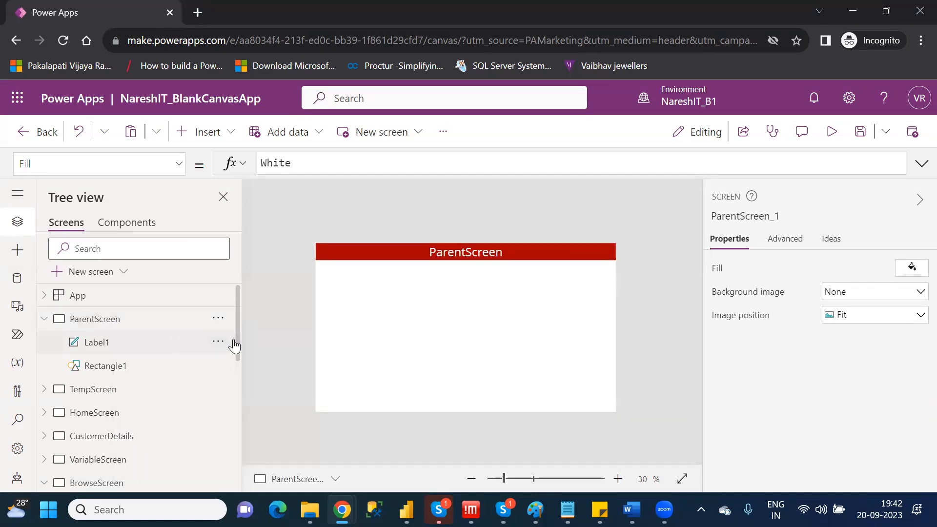
Rename the new copy of ParentScreen at the end of the screen list to DetailScreen.
scroll(236, 429, down, 4)
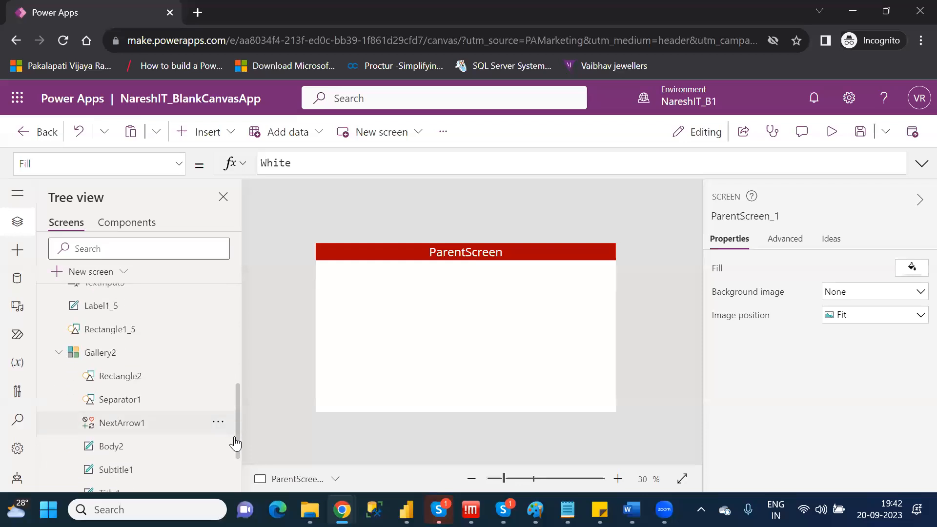
scroll(237, 458, down, 3)
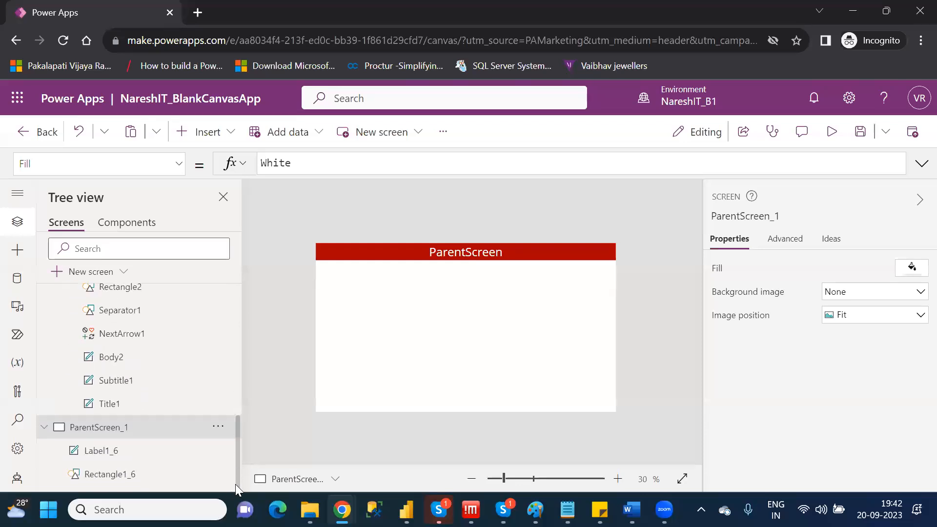
double_click(135, 429)
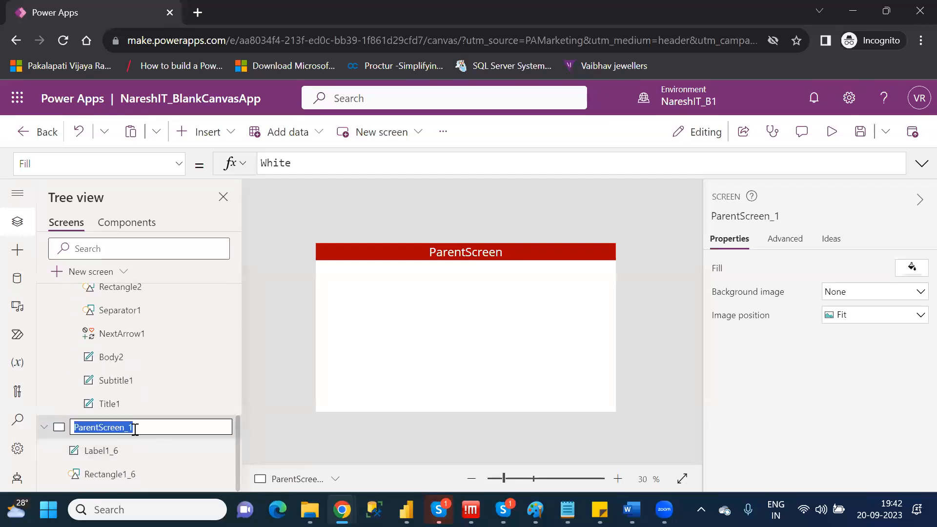
text(Detail)
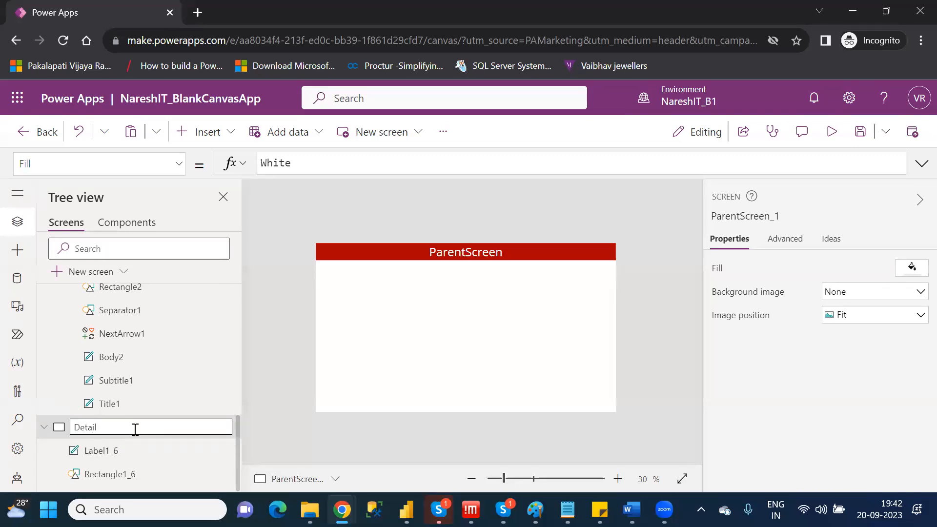
text(Screen)
key(Return)
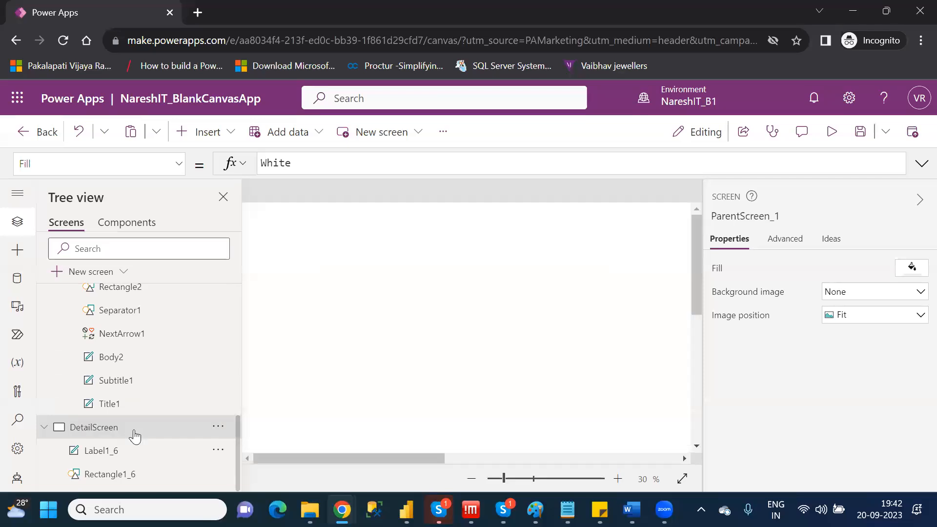
Change the header label's text on DetailScreen to "Customer Details".
click(488, 257)
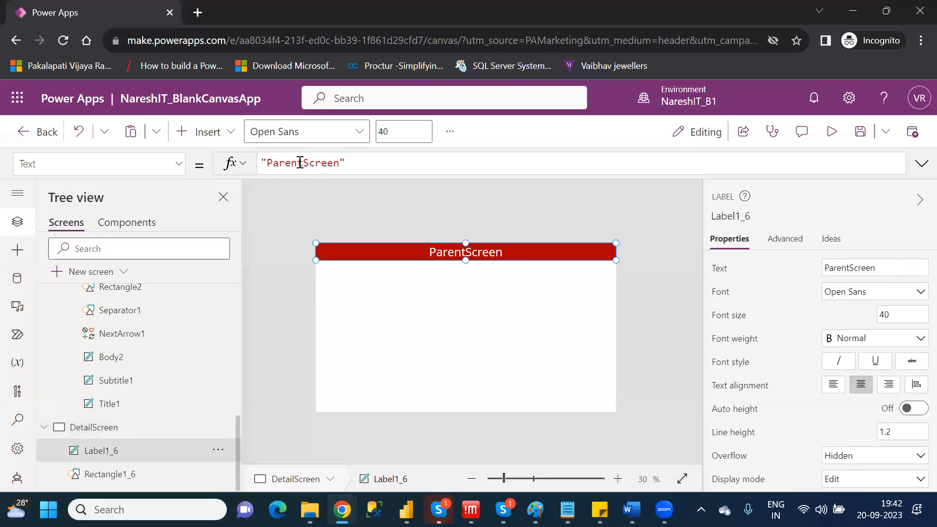
drag(342, 162, 268, 162)
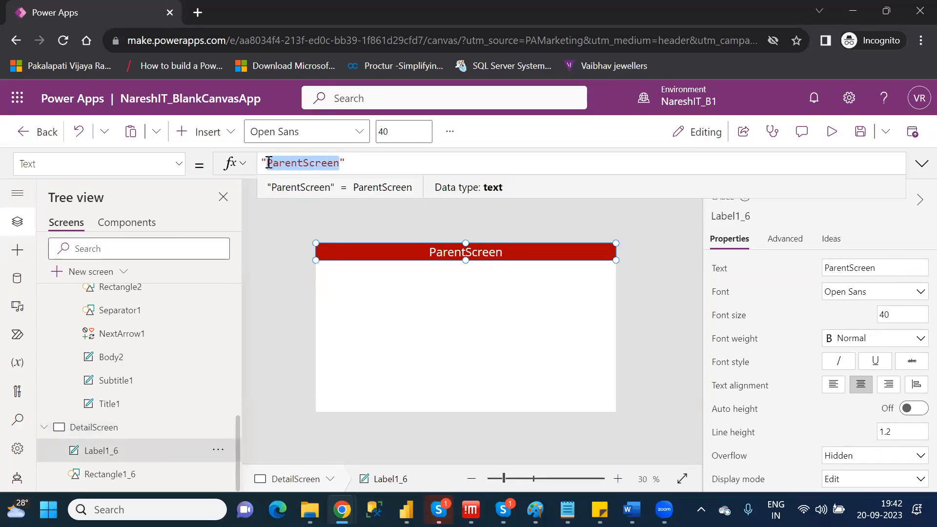
text(Customer Details)
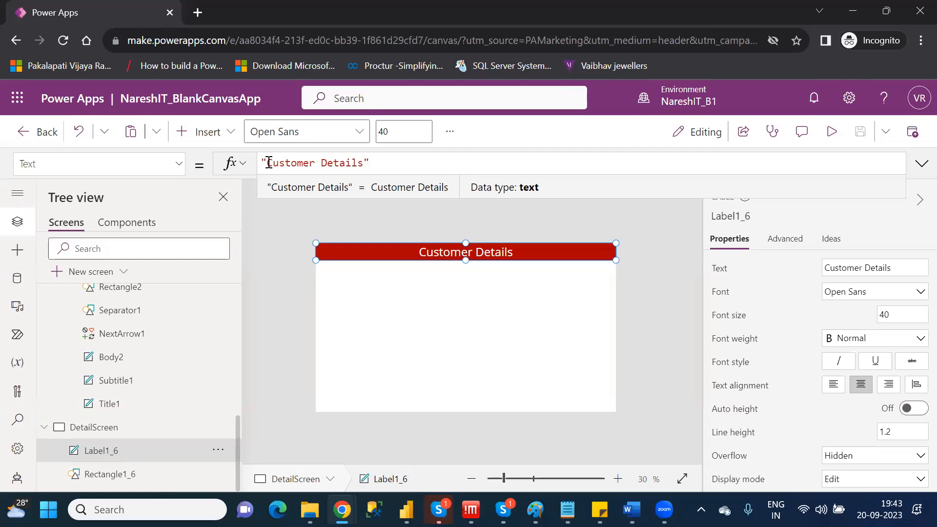
click(262, 266)
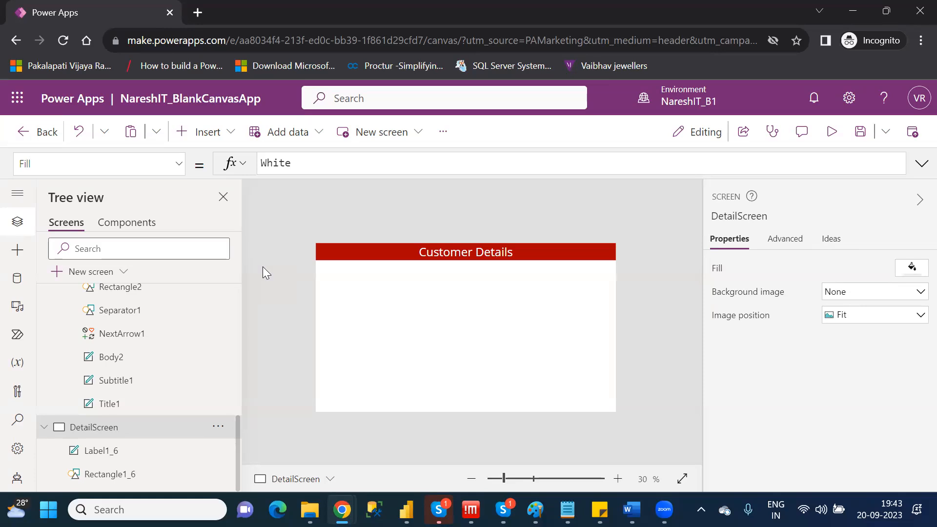
Insert a display form on DetailScreen and enlarge it to about 1336 by 688 below the header.
click(218, 139)
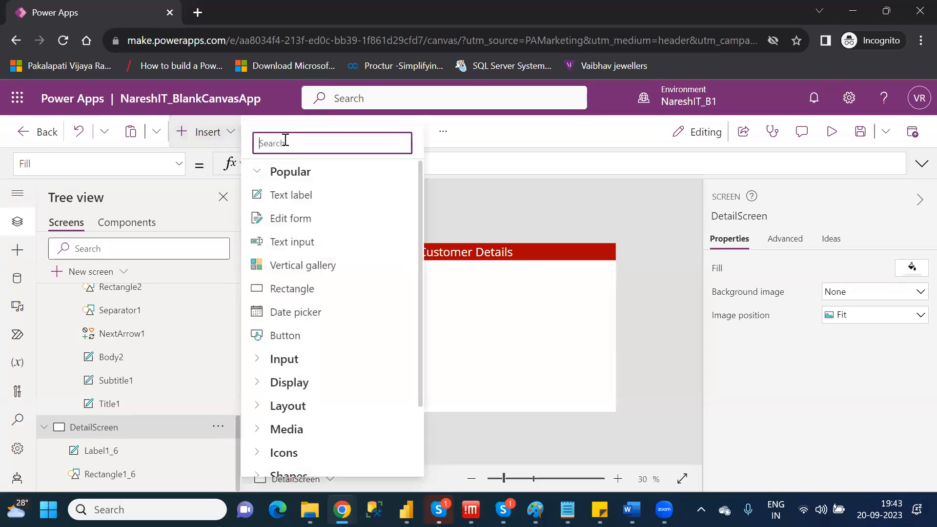
text(dis)
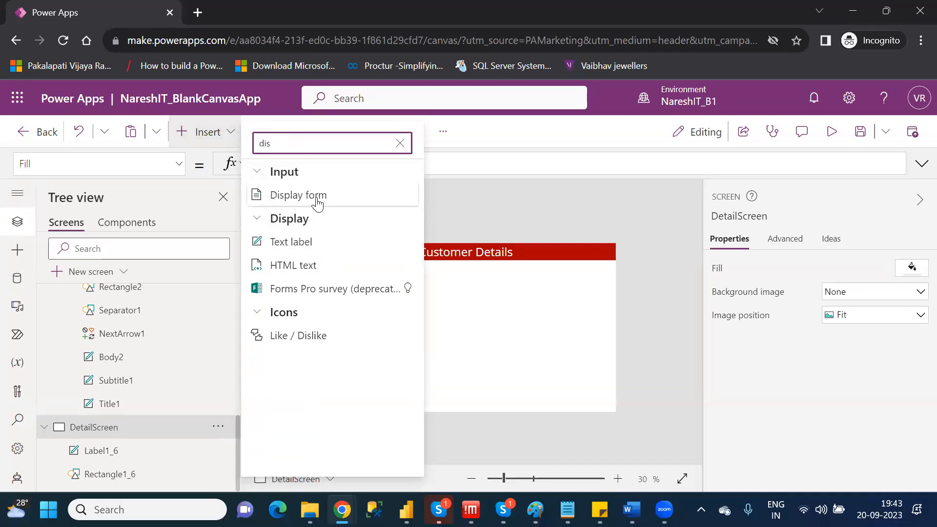
click(316, 197)
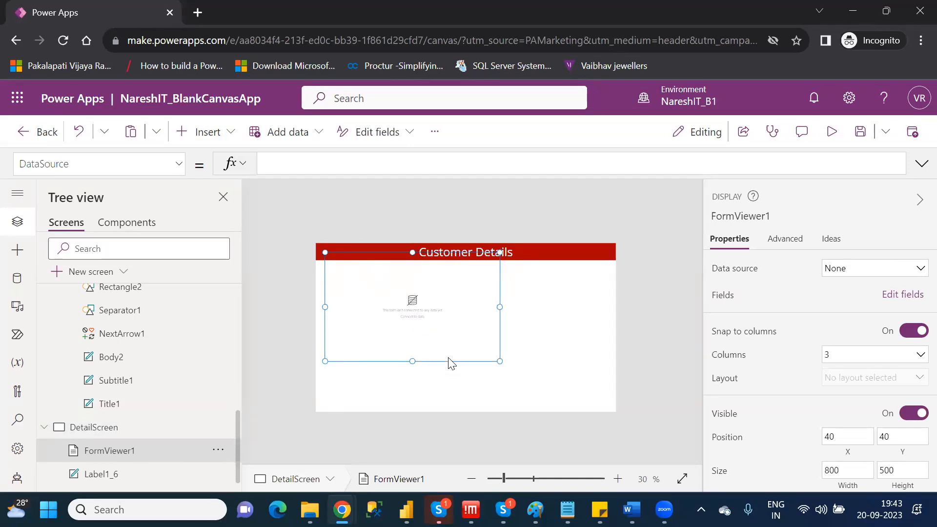
drag(449, 362, 607, 412)
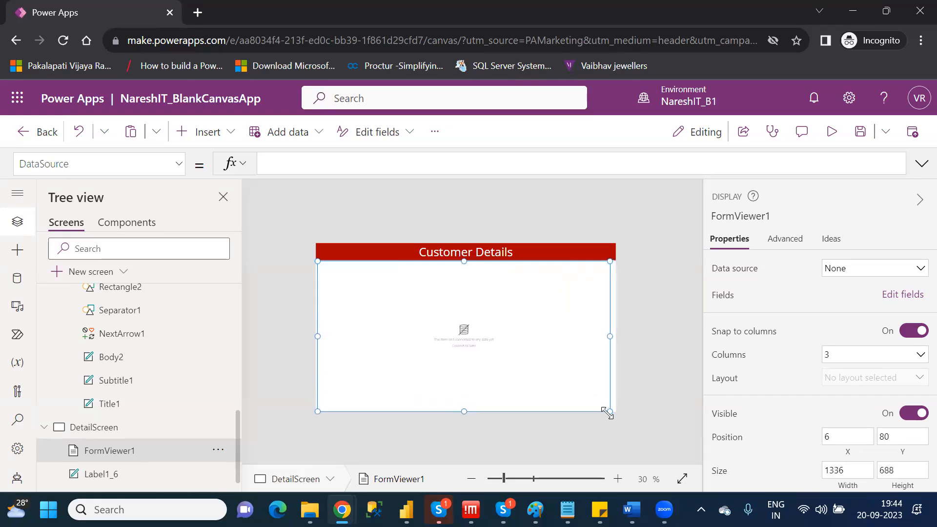
Connect the display form to Table1 and add the FirstName, LastName, Location, AgentName, DateJoined and VIPLevel fields.
click(859, 282)
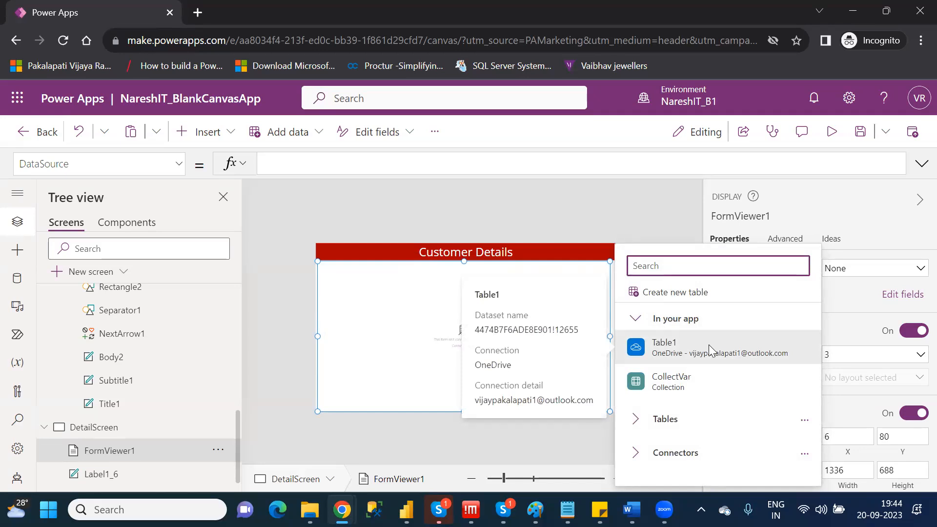
click(711, 349)
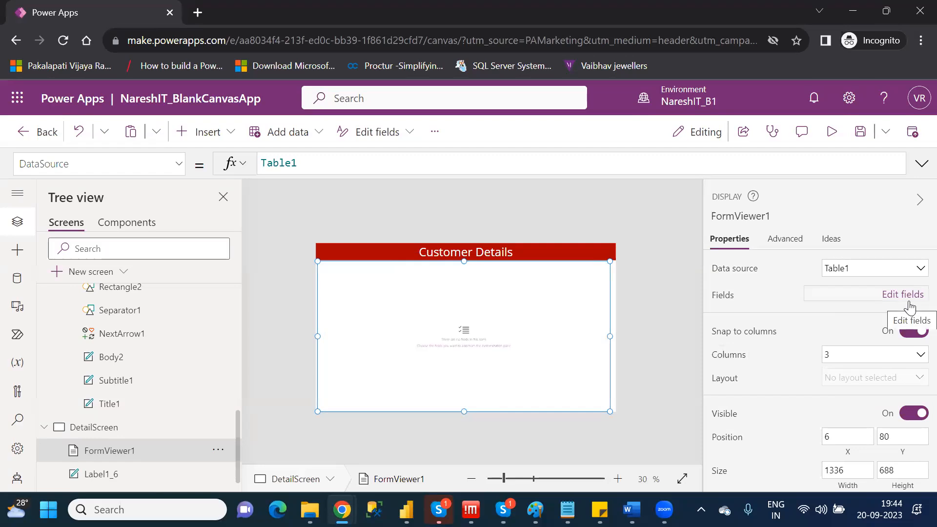
click(908, 303)
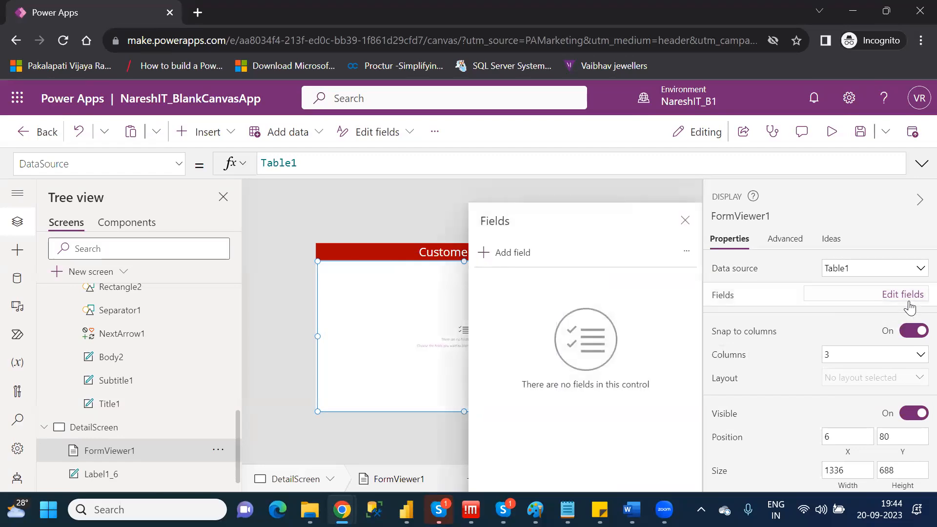
click(506, 255)
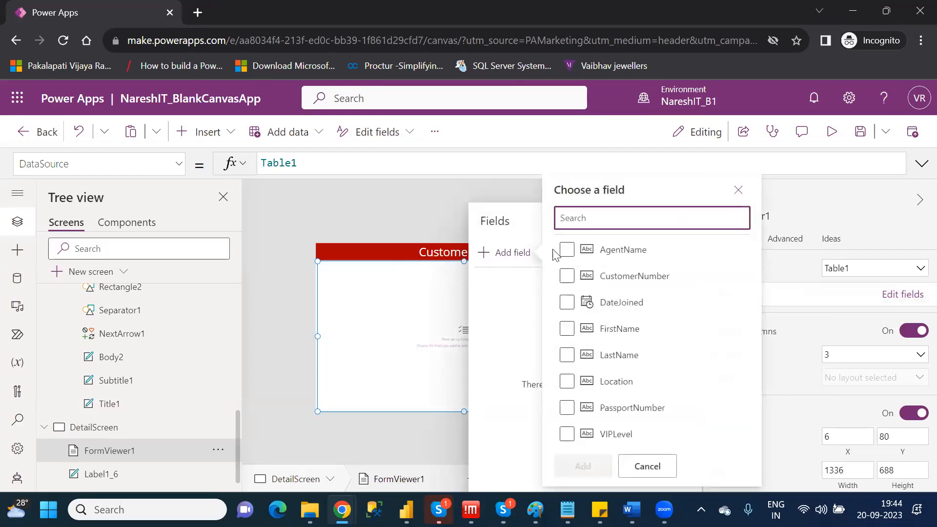
click(625, 303)
click(568, 329)
click(568, 355)
click(567, 382)
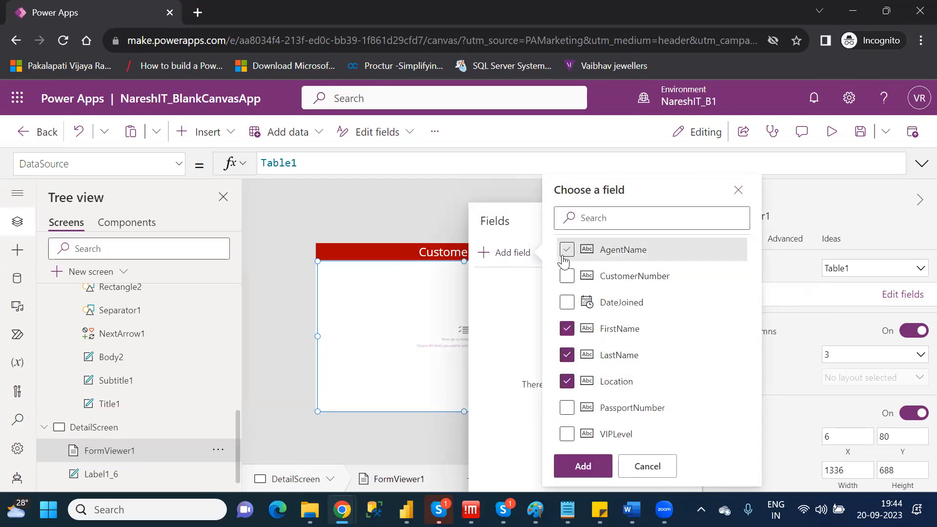
click(566, 249)
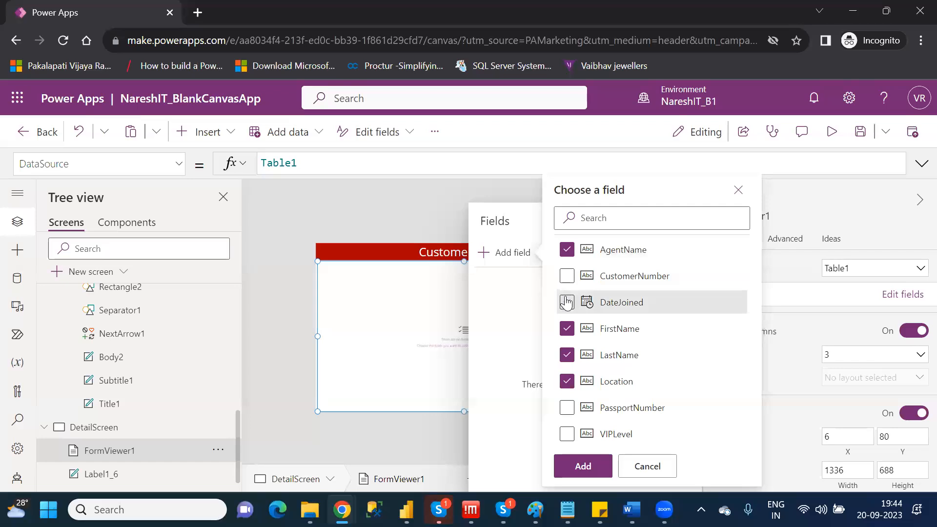
click(566, 302)
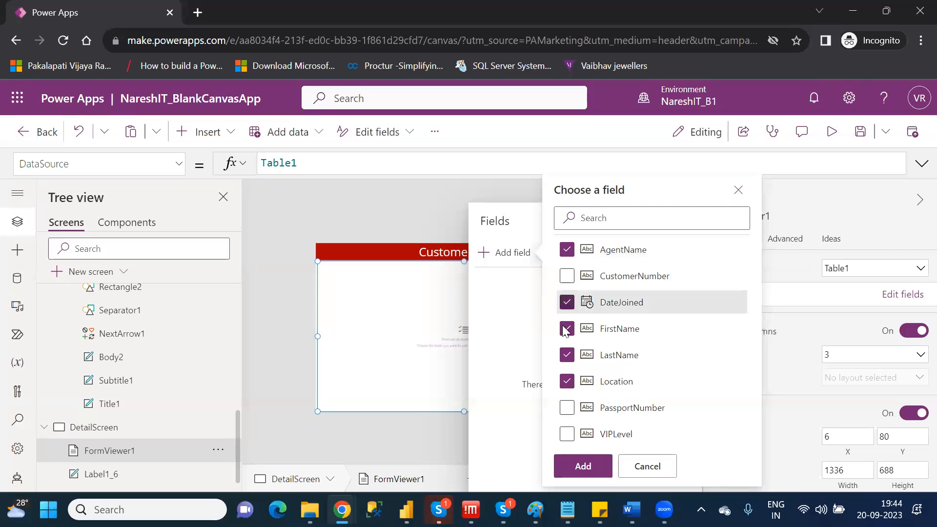
click(566, 435)
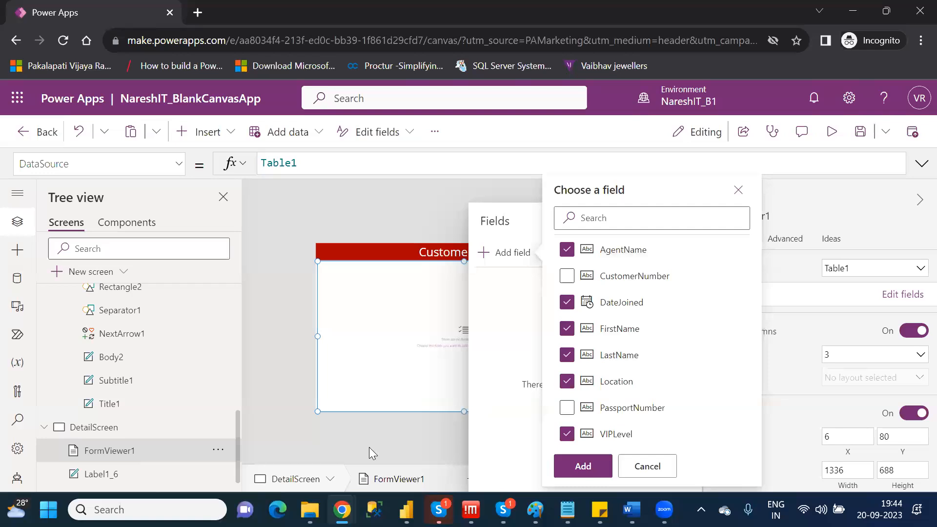
click(591, 467)
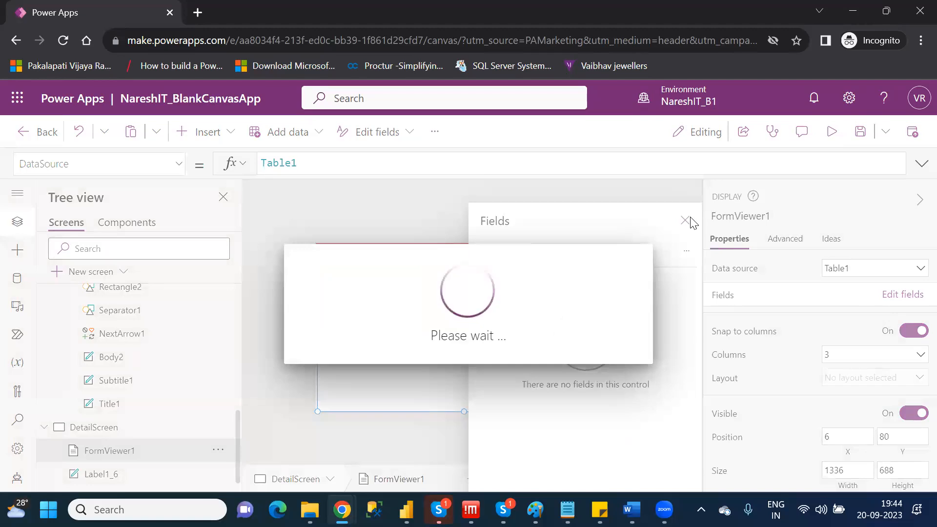
click(687, 220)
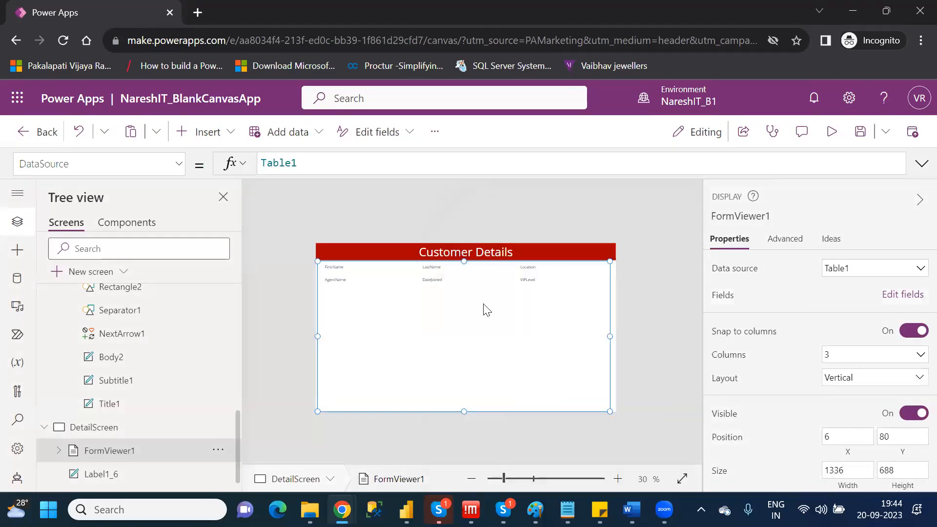
Try the display form with 1 column and settle on 2 columns.
click(515, 479)
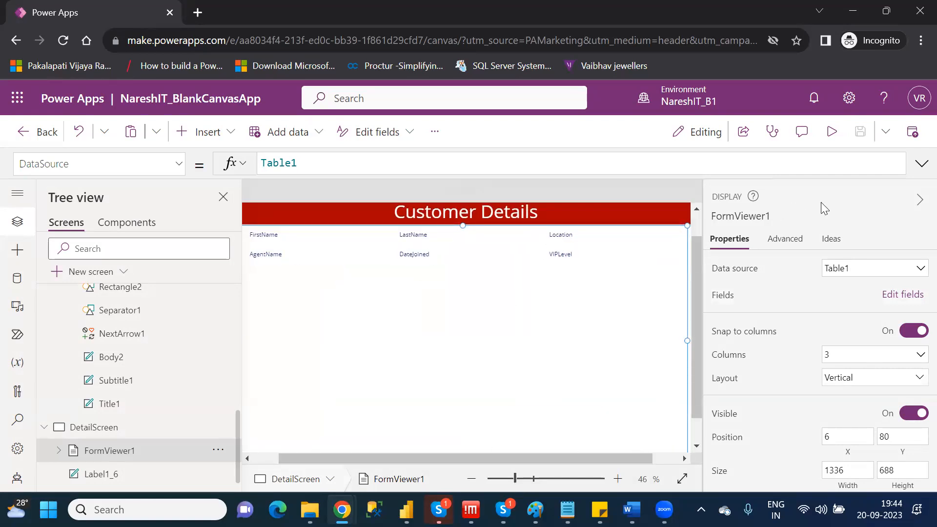
click(919, 199)
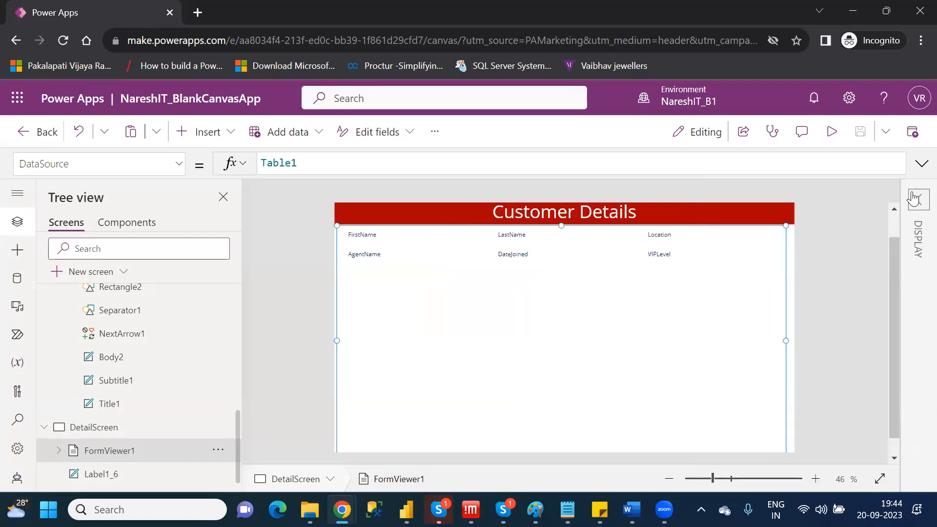
click(915, 199)
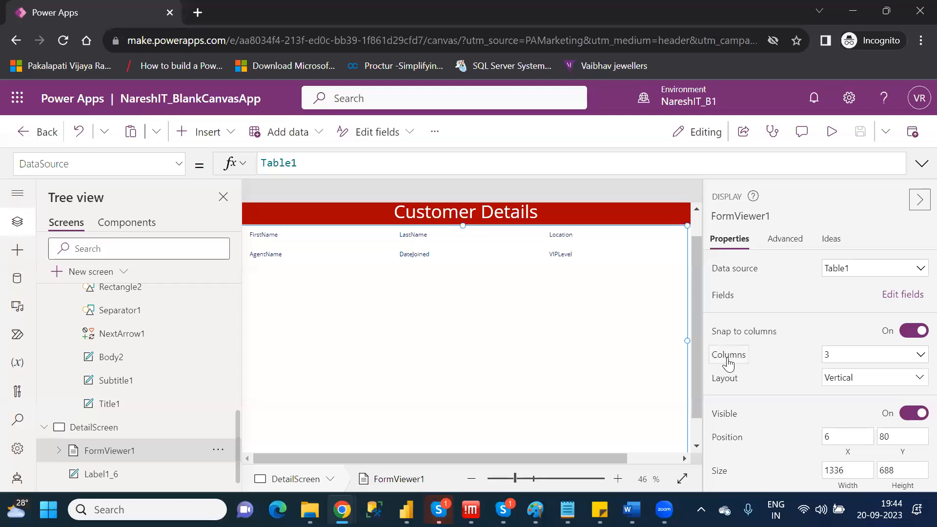
click(845, 358)
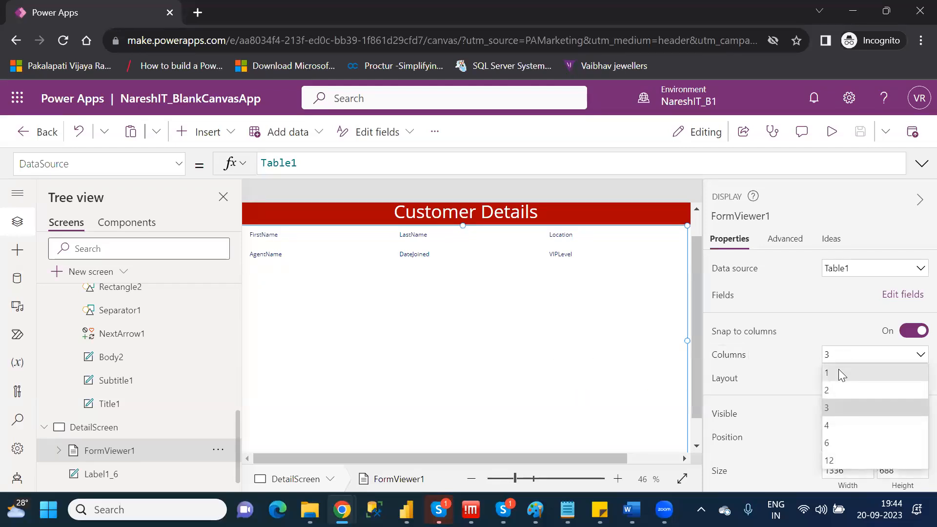
click(842, 374)
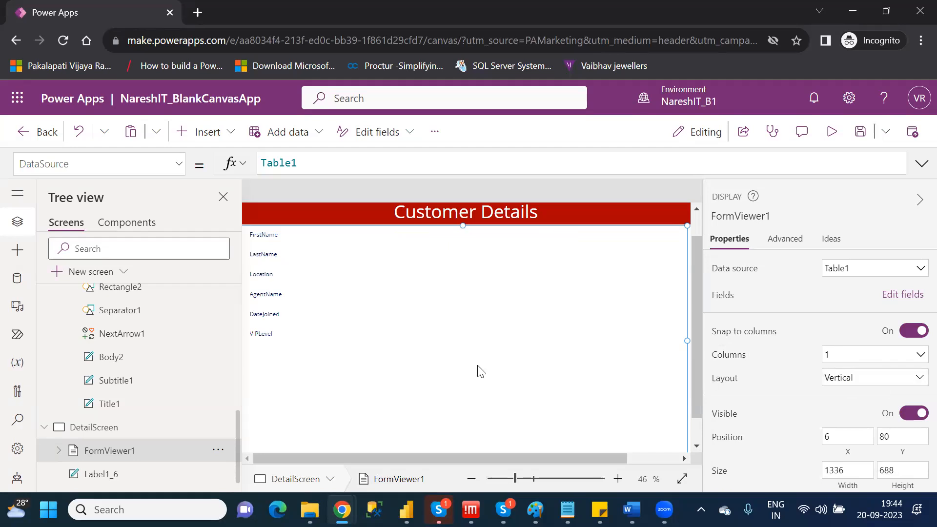
click(839, 361)
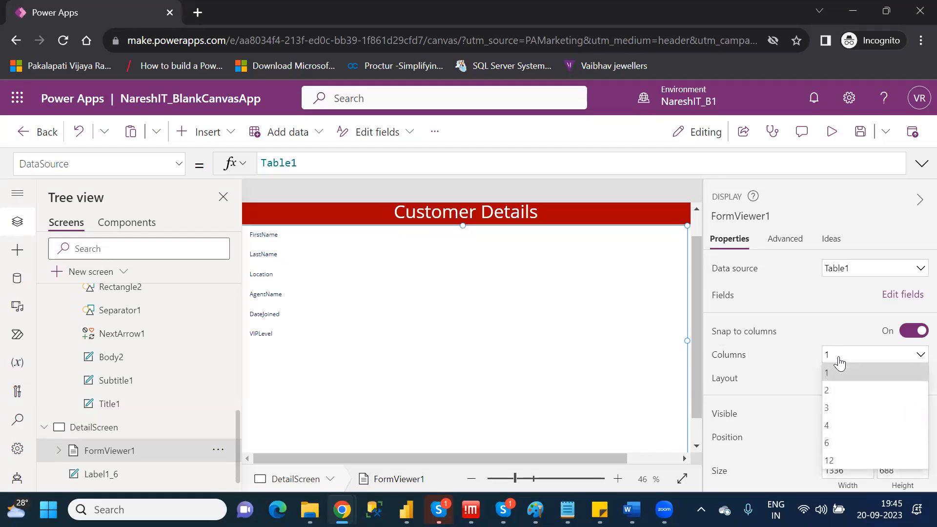
click(839, 390)
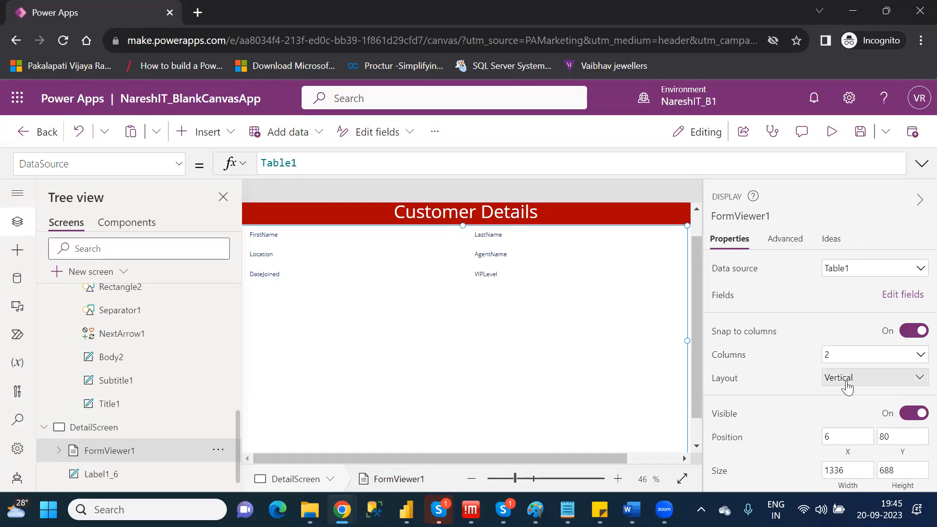
Try the Horizontal layout on the display form and switch it back to Vertical.
click(847, 384)
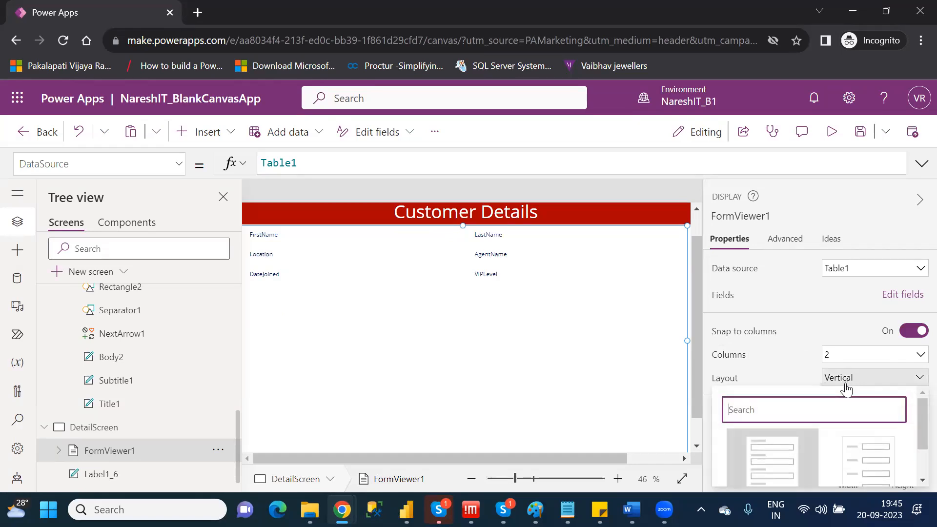
click(862, 458)
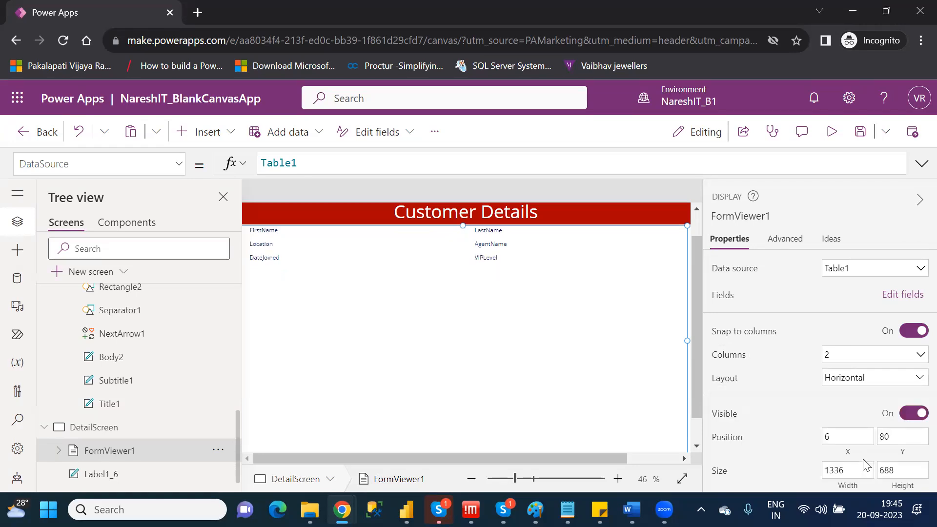
click(858, 386)
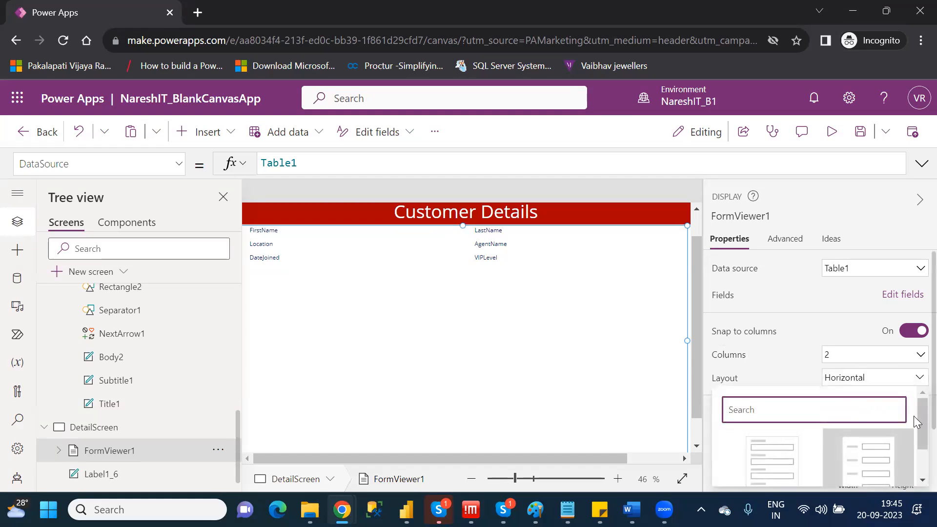
scroll(913, 423, down, 2)
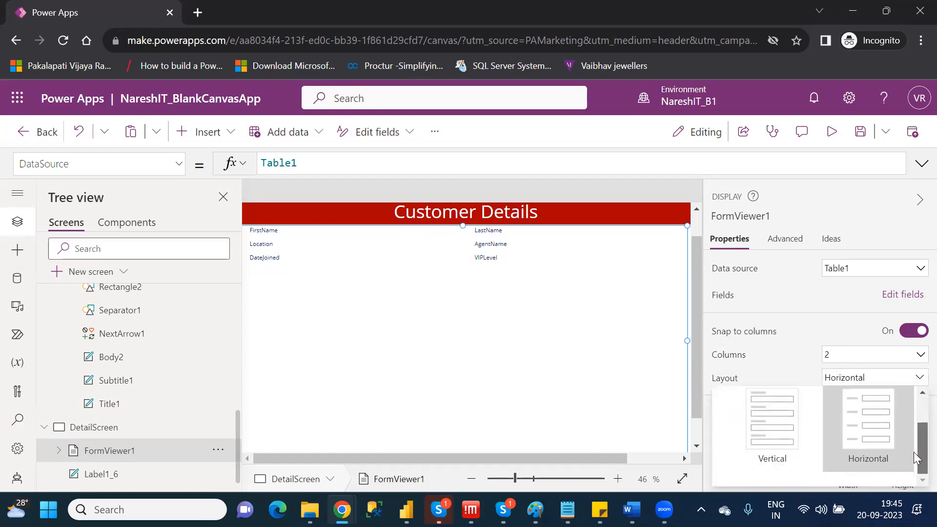
click(757, 420)
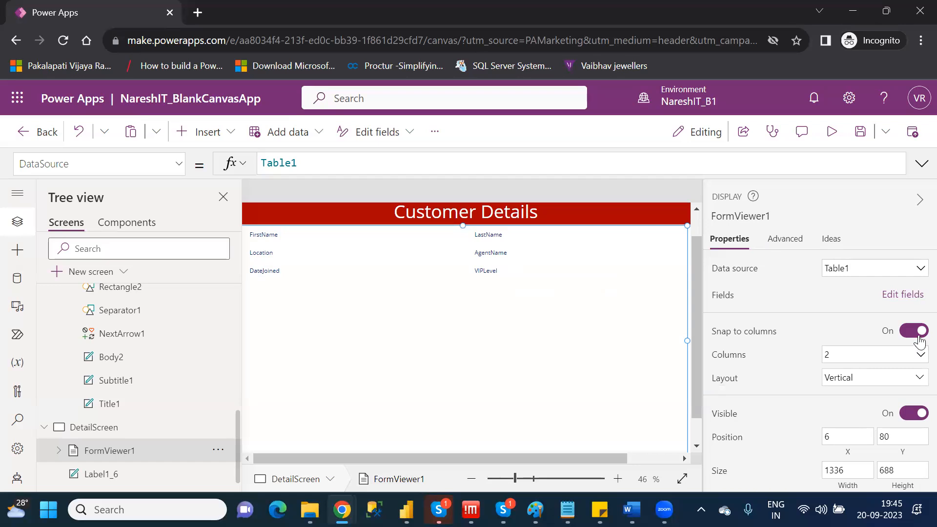
scroll(920, 337, down, 2)
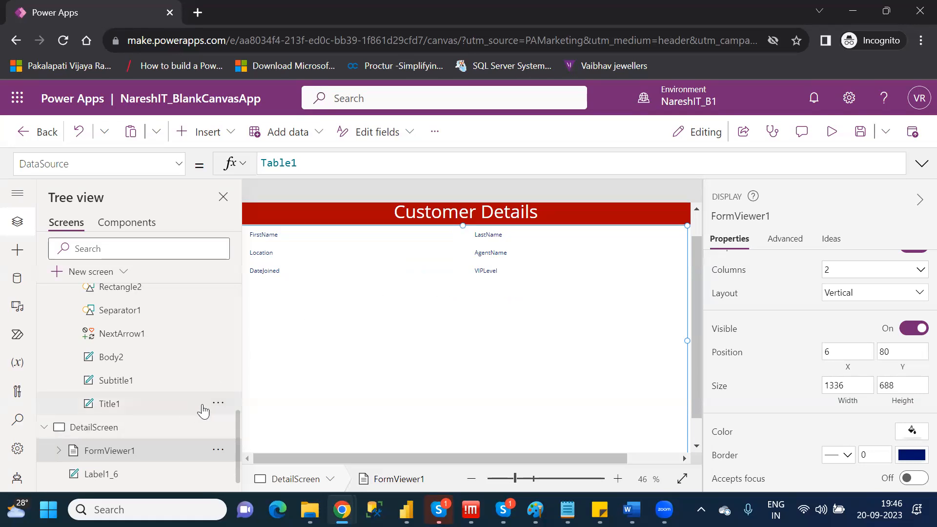
Open BrowseScreen and inspect the next arrow's OnSelect action and the properties available for Gallery2.
scroll(238, 376, up, 4)
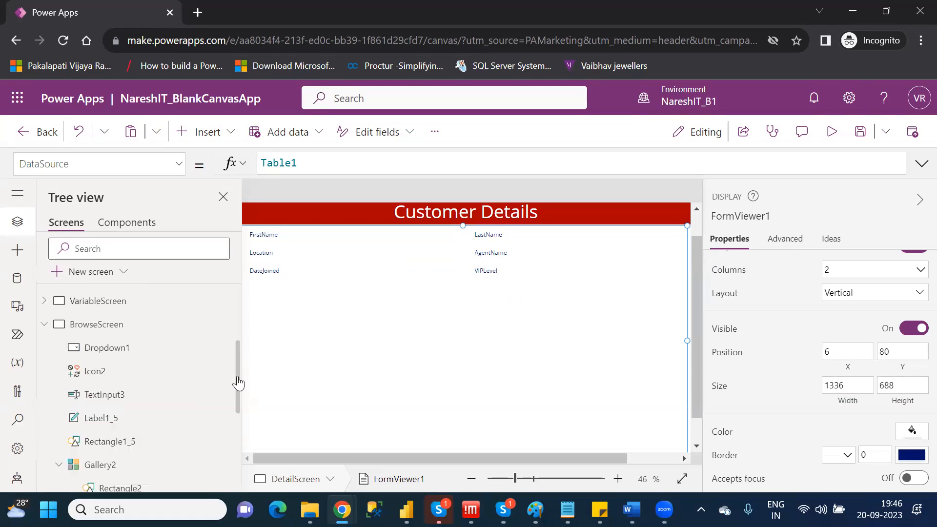
click(122, 325)
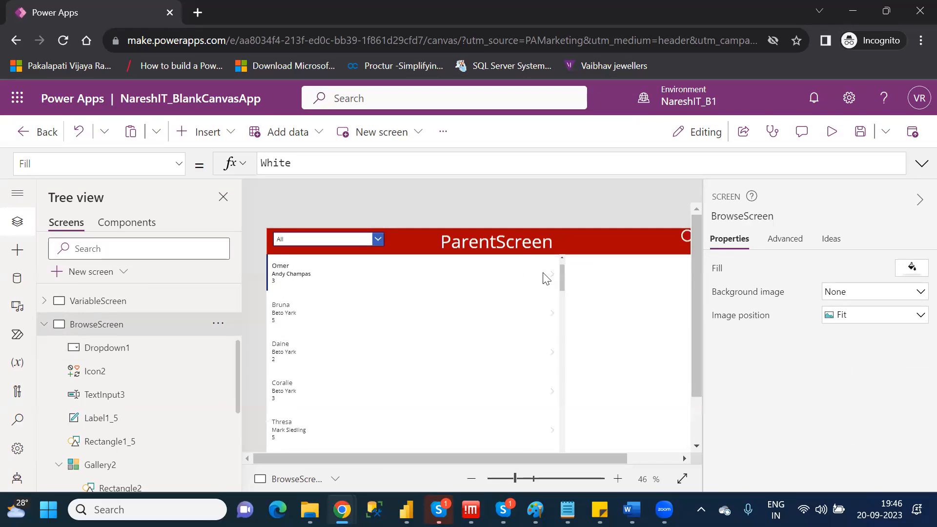
click(547, 272)
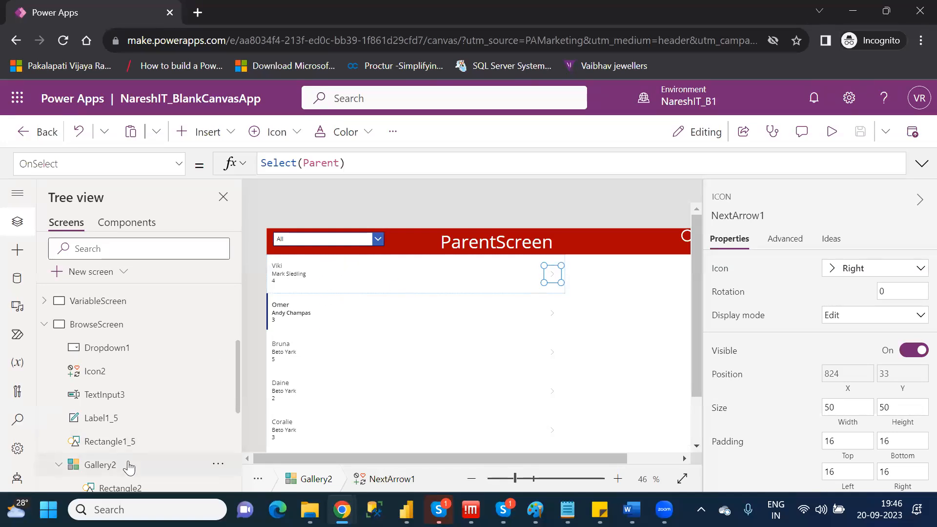
click(100, 465)
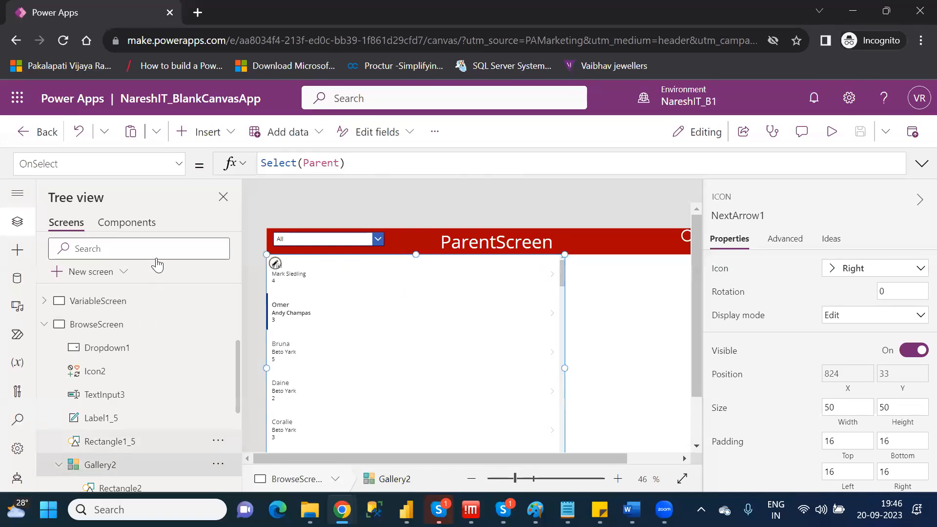
click(180, 165)
drag(182, 284, 184, 343)
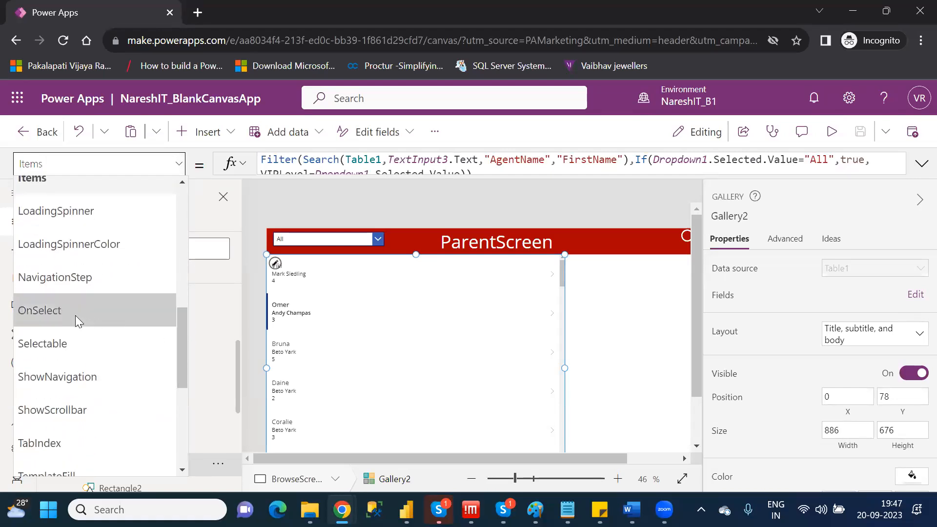
click(297, 267)
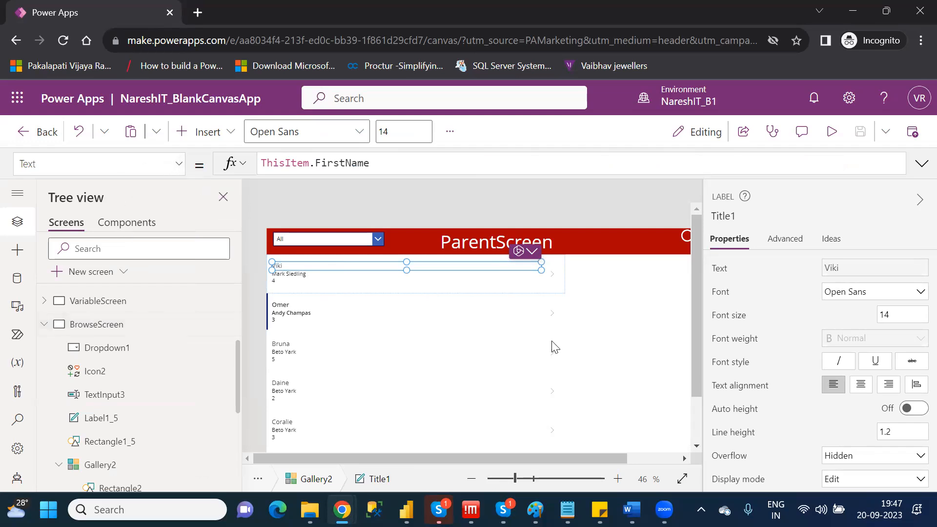
Set Gallery2's OnSelect formula to Navigate(DetailScreen).
click(126, 468)
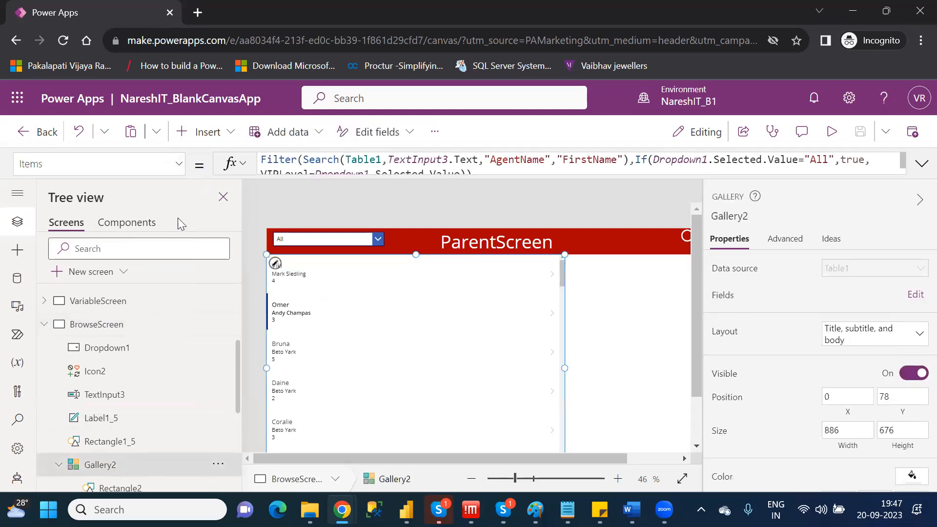
click(180, 165)
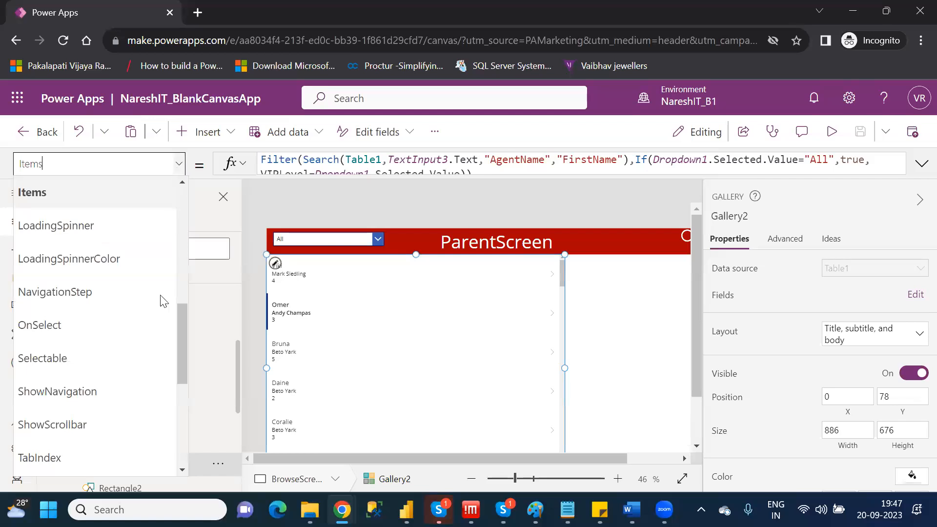
click(87, 324)
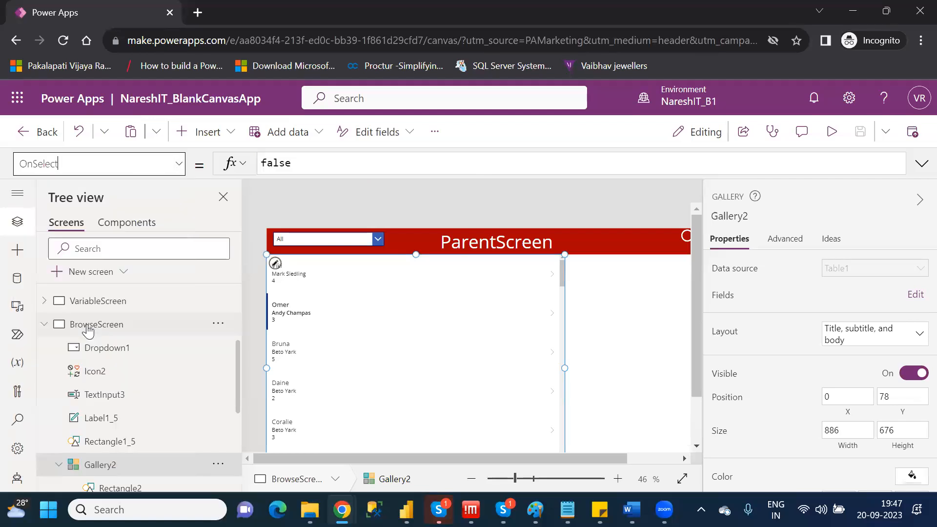
double_click(277, 166)
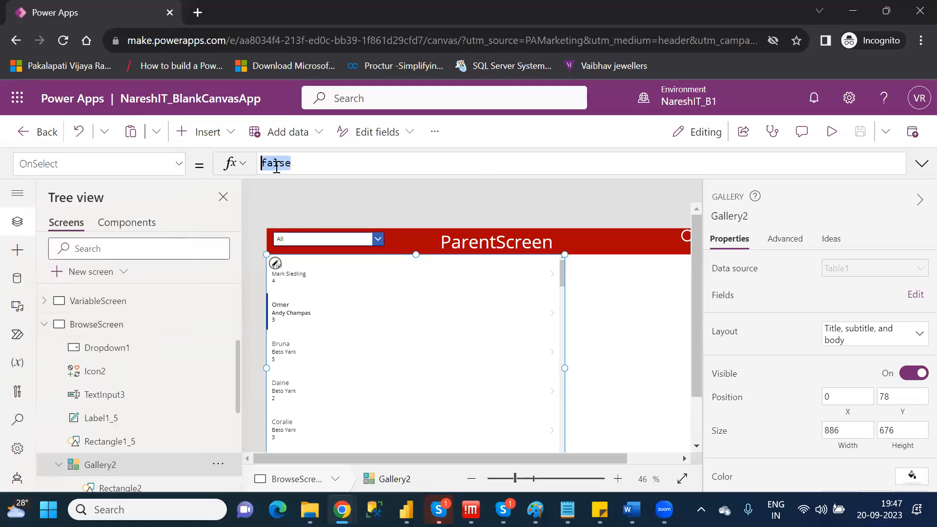
text(navi)
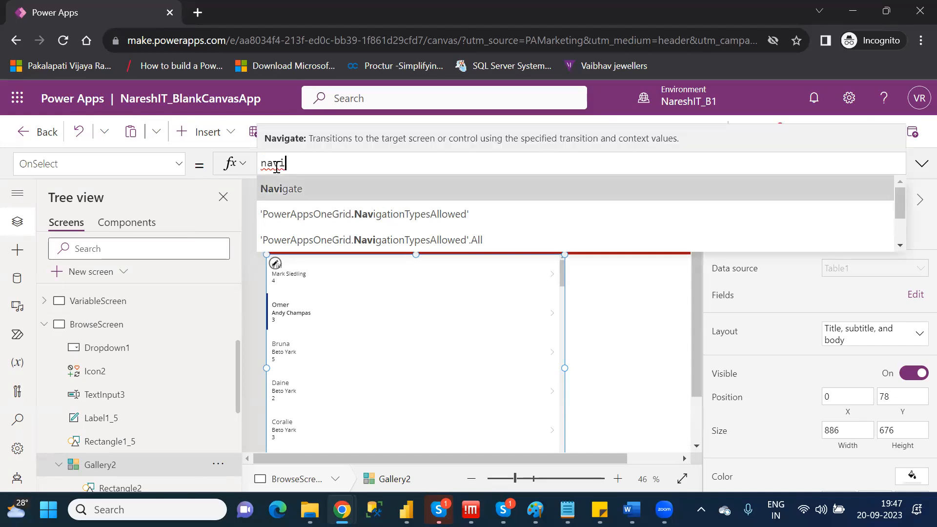
key(Tab)
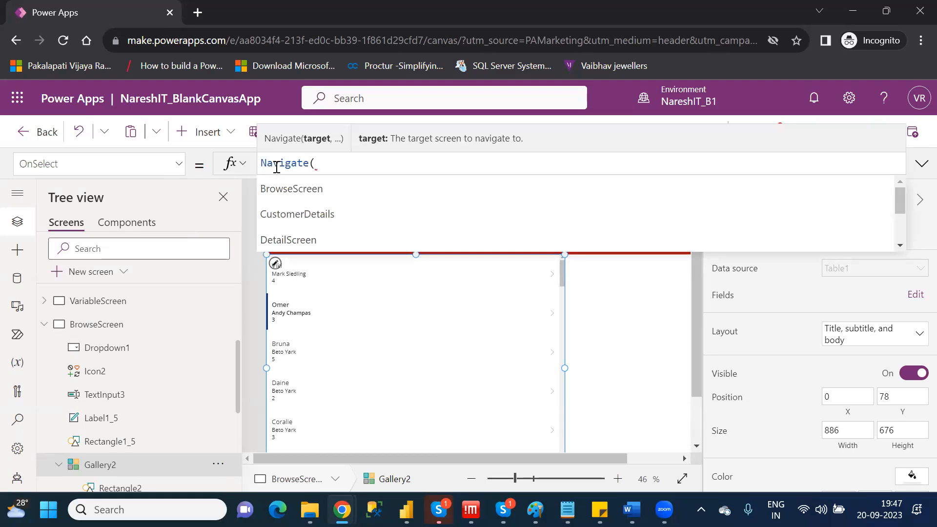
text(d)
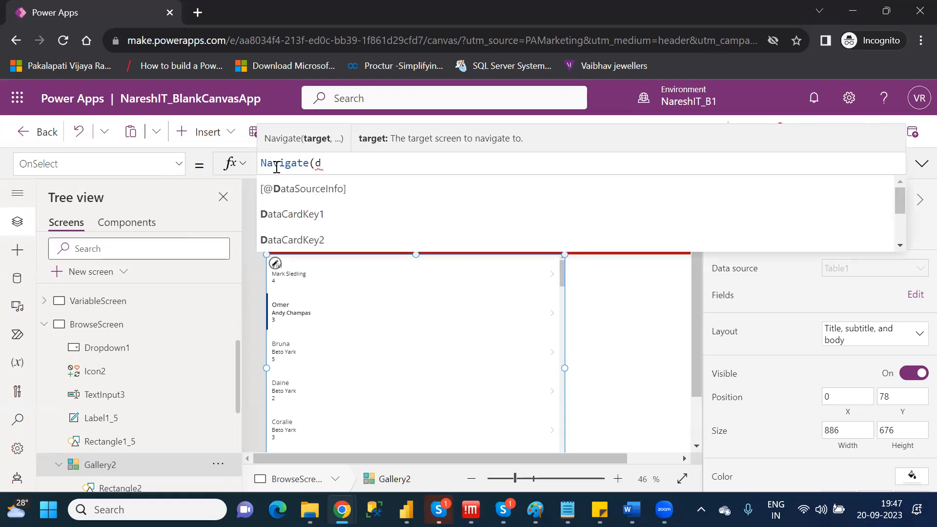
text(e)
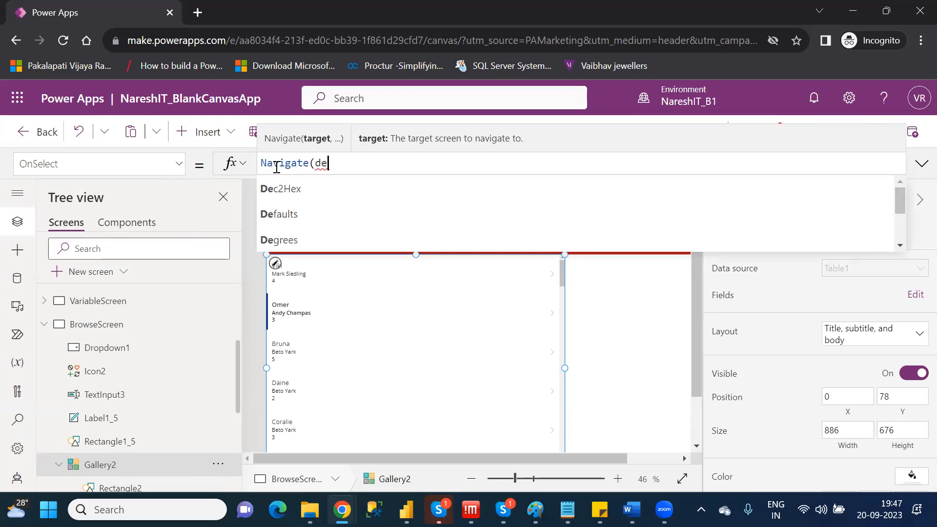
text(ta)
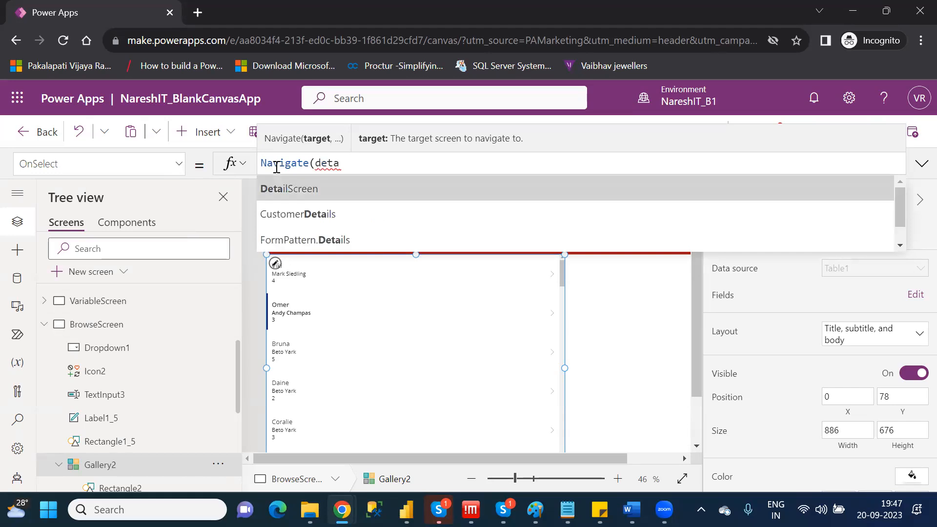
key(Tab)
text())
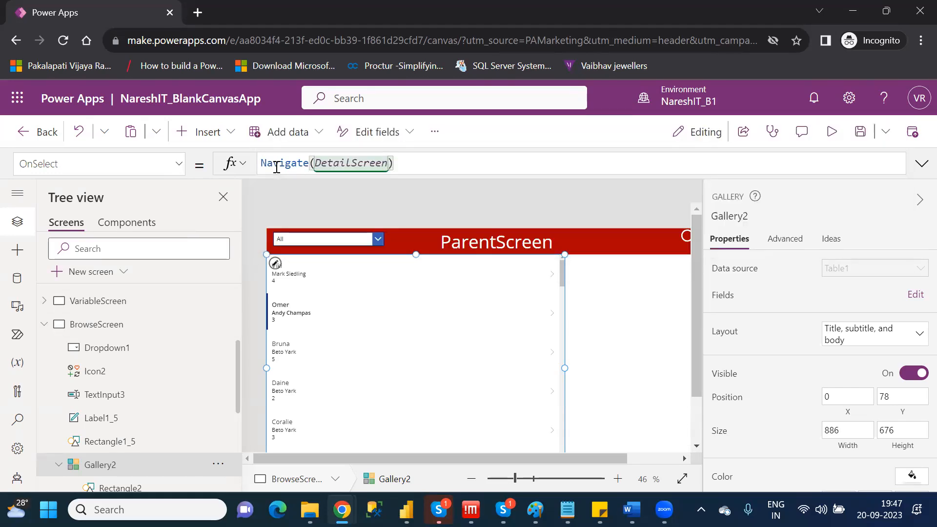
Add the ScreenTransition.CoverRight transition as the second argument of Gallery2's Navigate formula.
key(BackSpace)
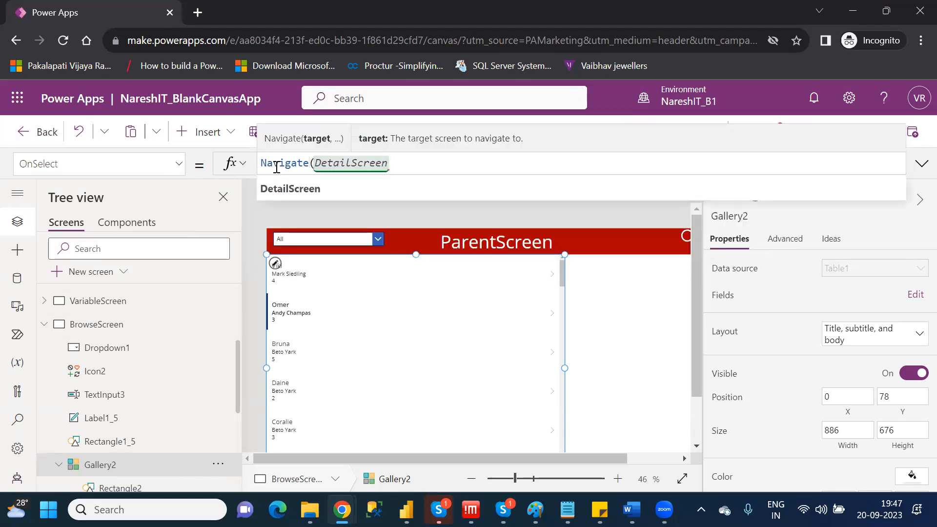
text(,)
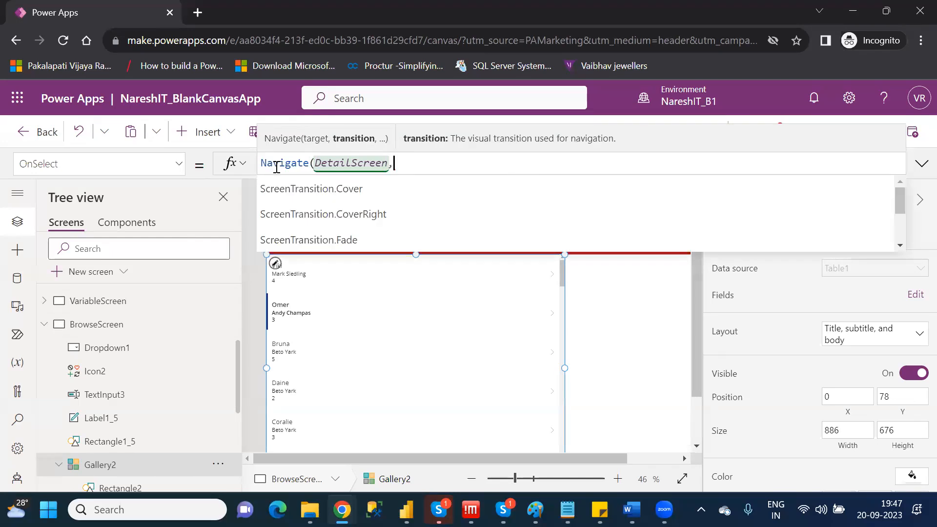
key(Down)
key(Down)
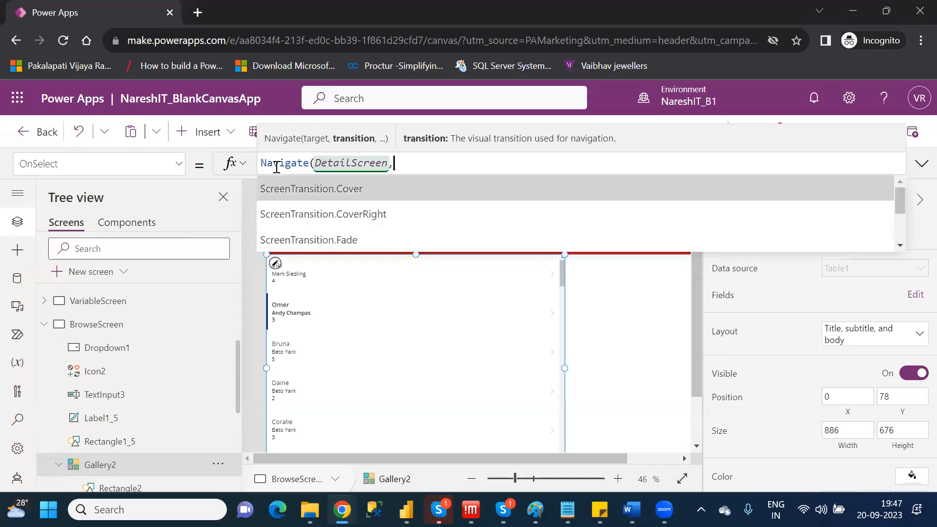
key(Tab)
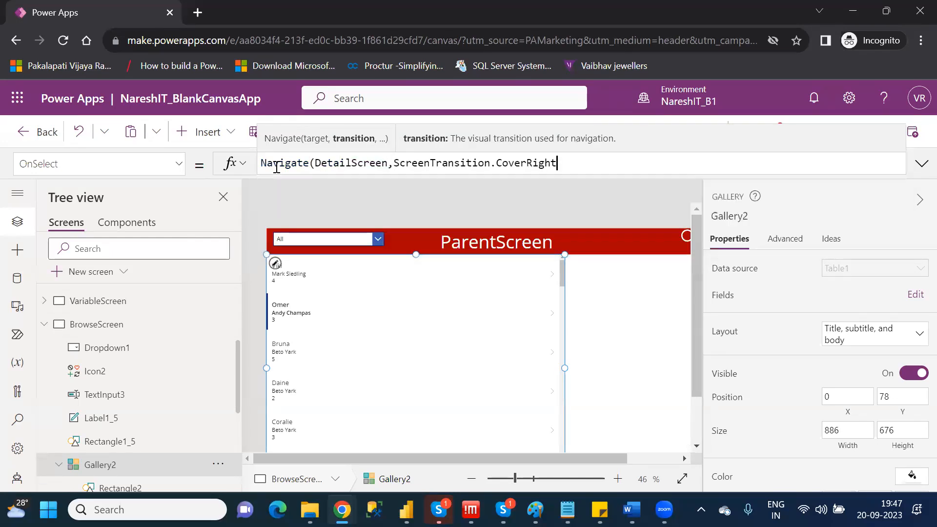
text())
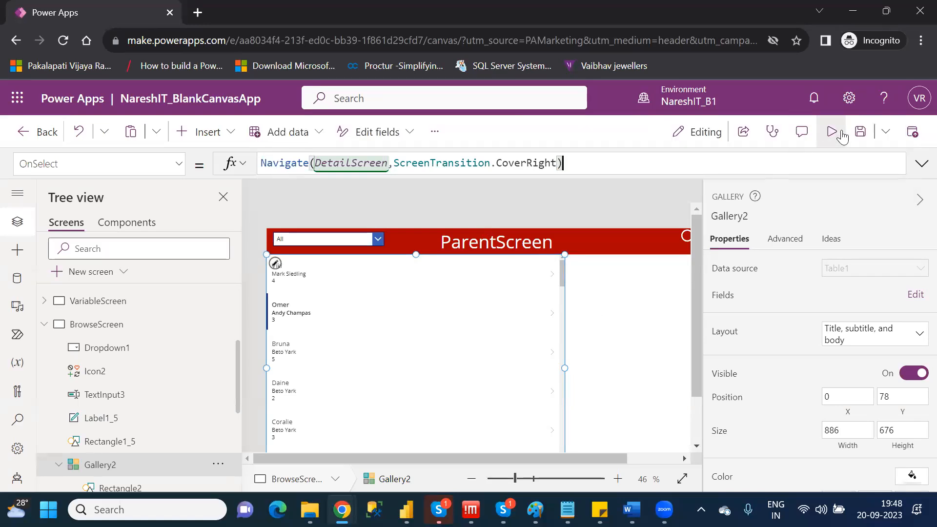
Preview the app, select the first customer in the gallery to test the navigation, and return to editing.
click(831, 131)
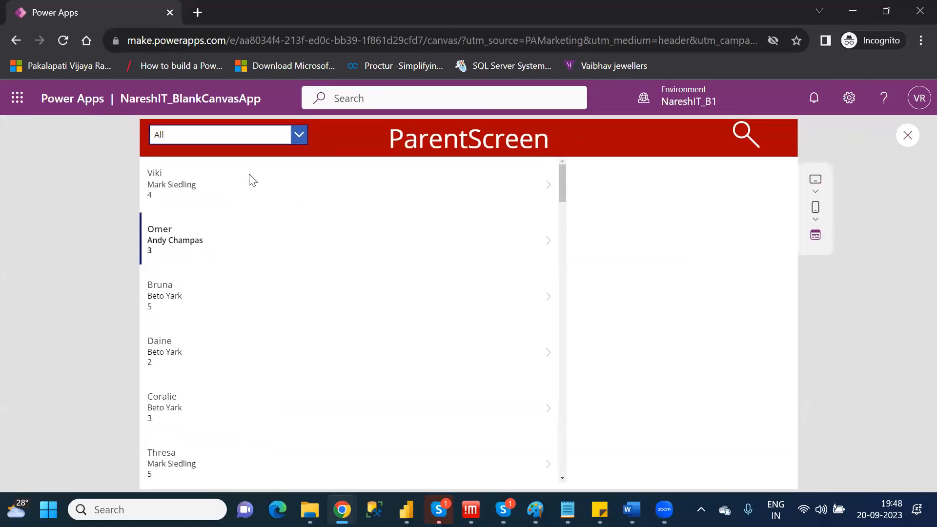
click(250, 180)
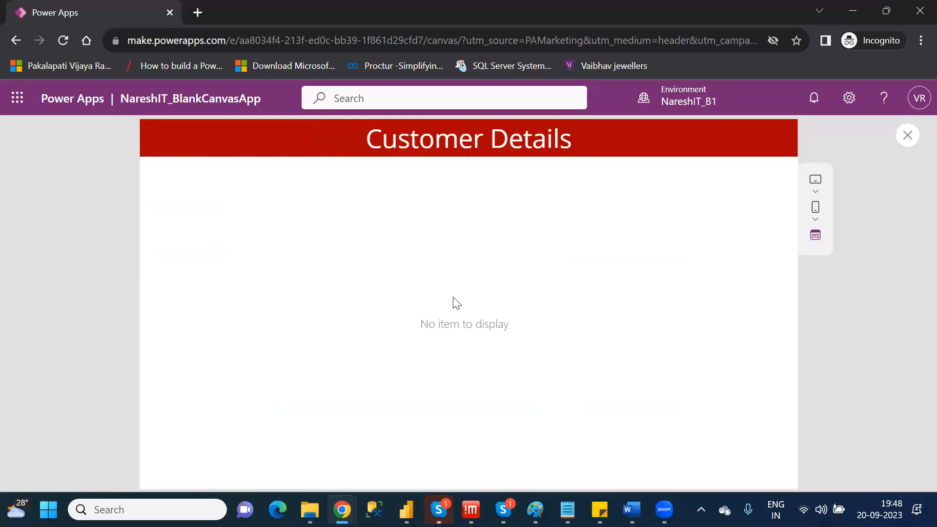
click(907, 136)
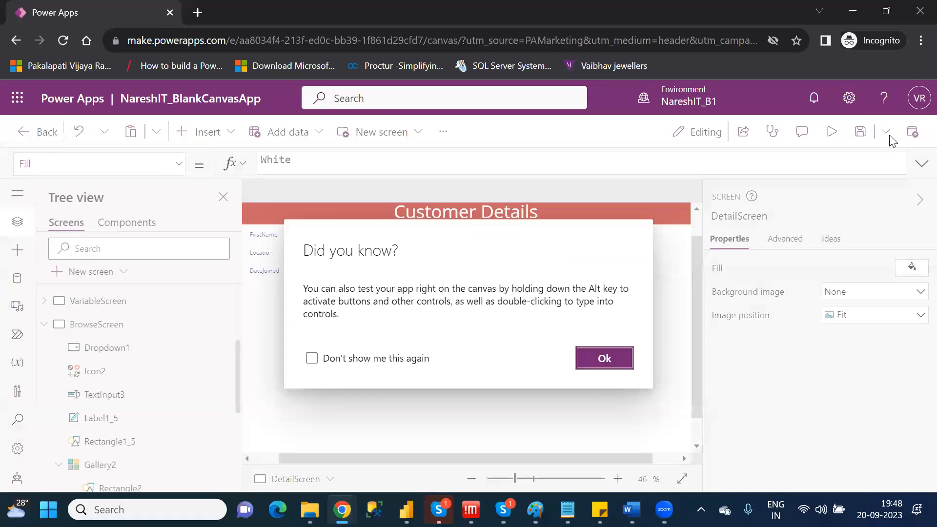
click(611, 357)
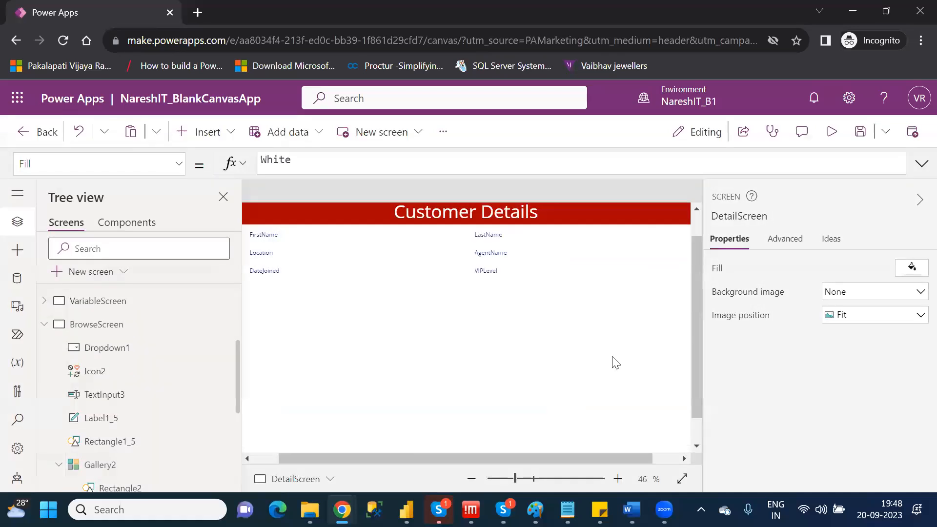
Revisit BrowseScreen, collapse its controls in the tree, and select the display form FormViewer1 on DetailScreen.
click(136, 332)
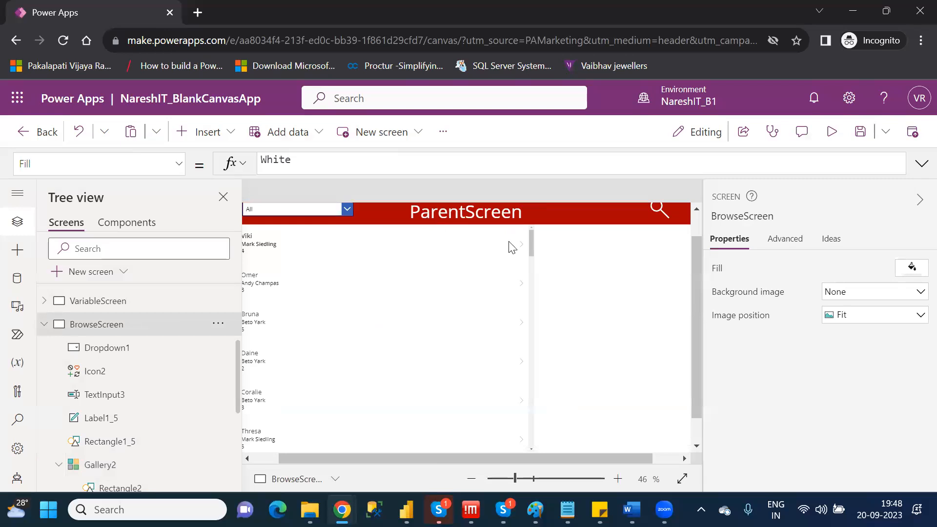
click(45, 326)
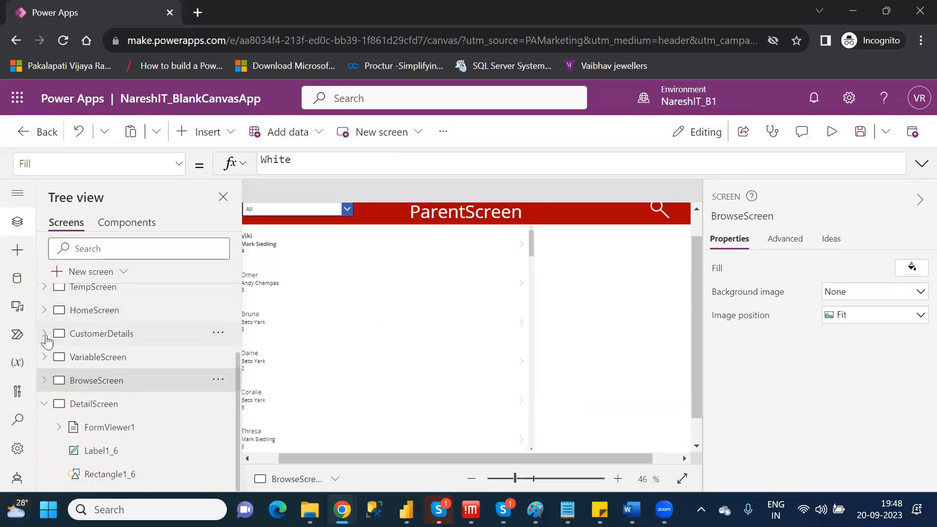
click(109, 413)
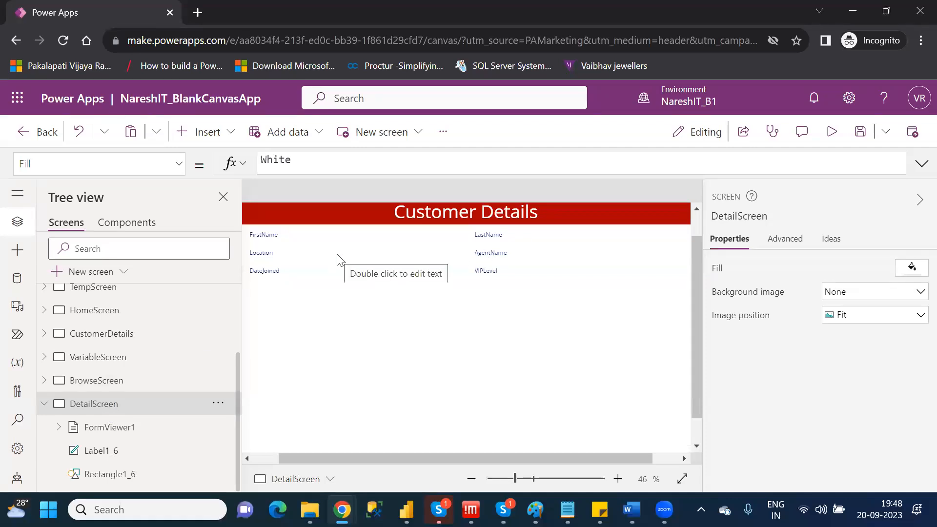
click(135, 433)
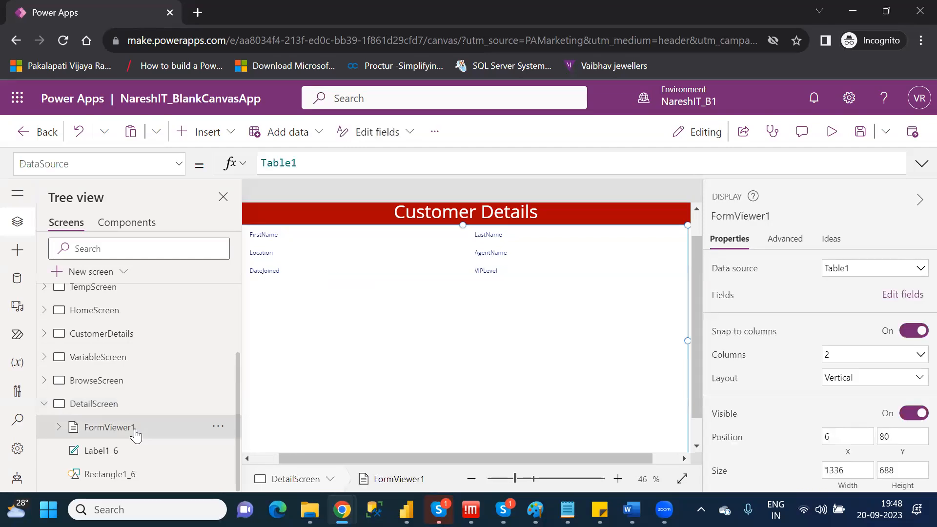
Examine FormViewer1's advanced properties, from the data settings through the design and size settings.
click(779, 240)
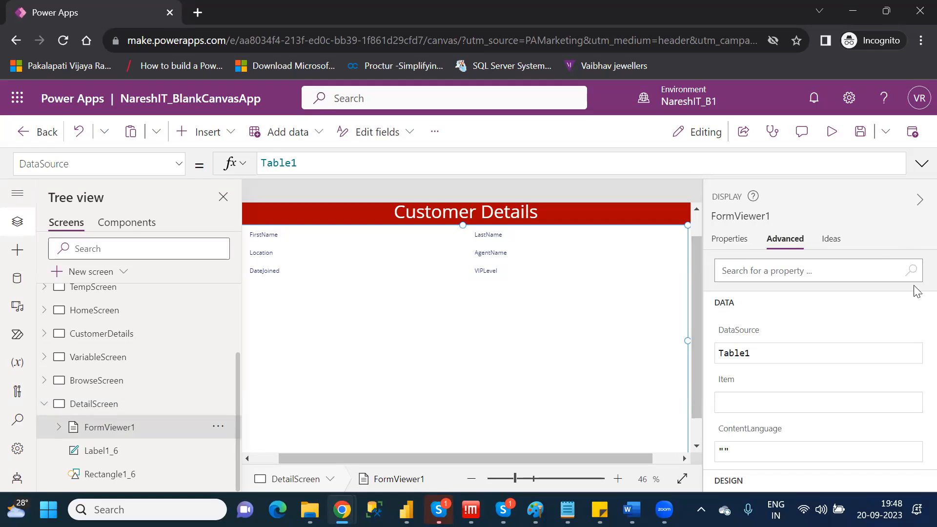
click(728, 239)
click(784, 239)
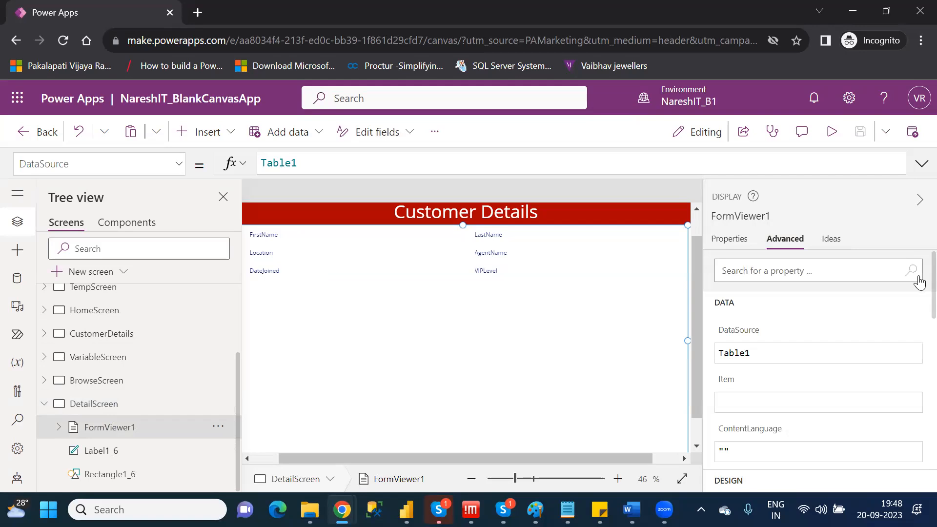
scroll(919, 287, down, 3)
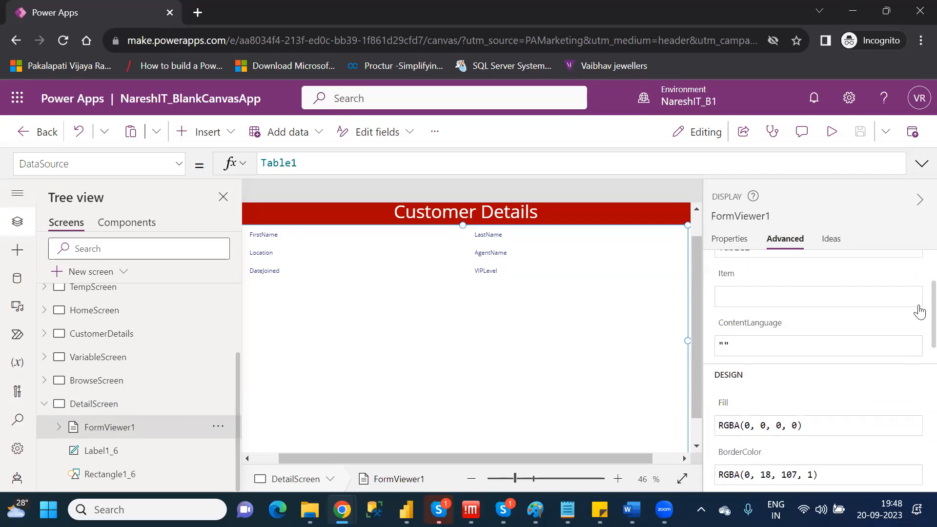
scroll(919, 311, down, 1)
scroll(916, 322, down, 4)
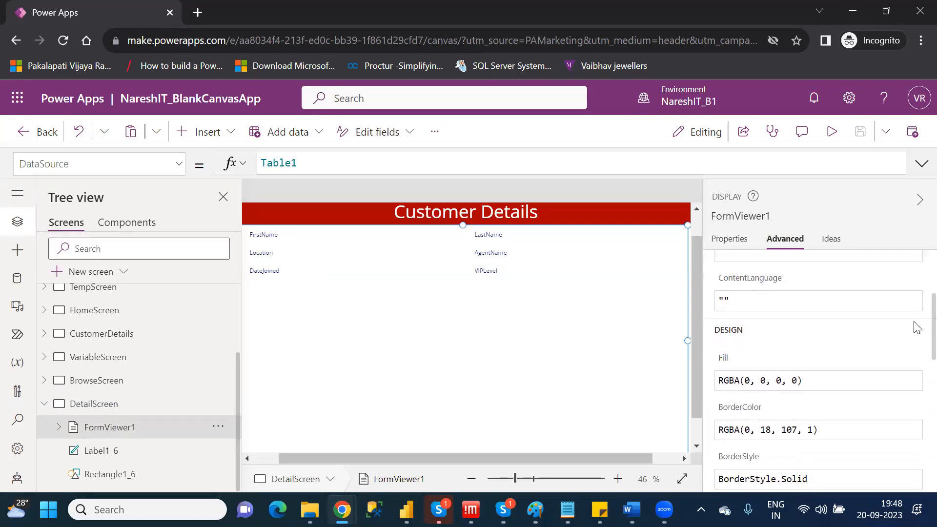
scroll(916, 365, down, 8)
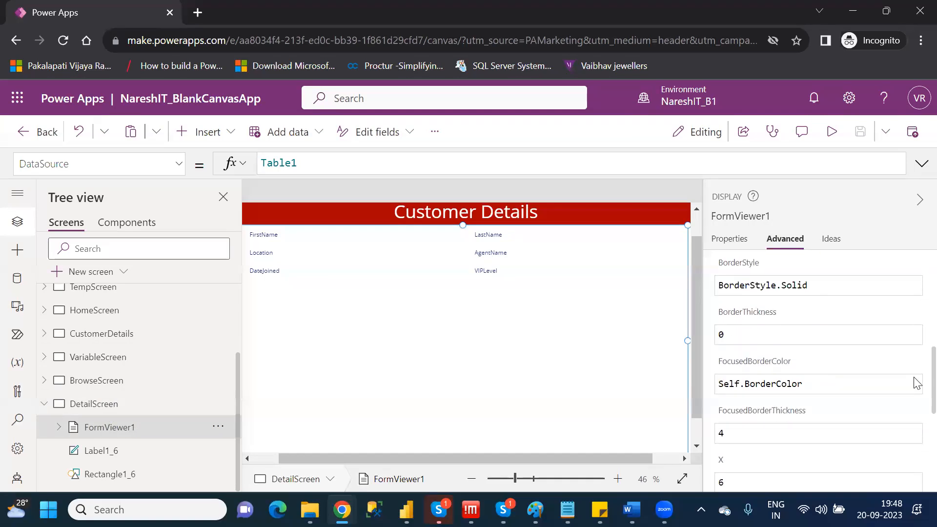
scroll(916, 441, down, 1)
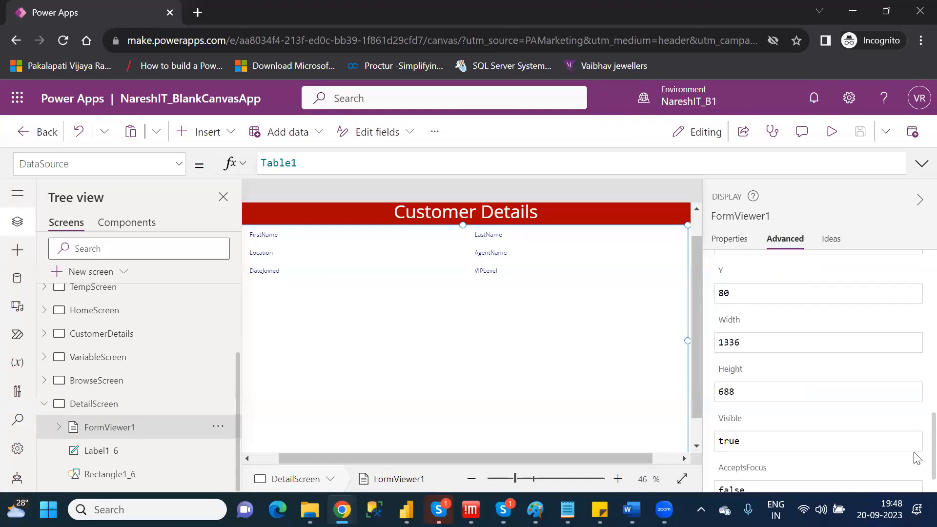
Set the Item property of FormViewer1 on DetailScreen to Gallery2.Selected.
scroll(914, 393, up, 11)
scroll(917, 301, up, 1)
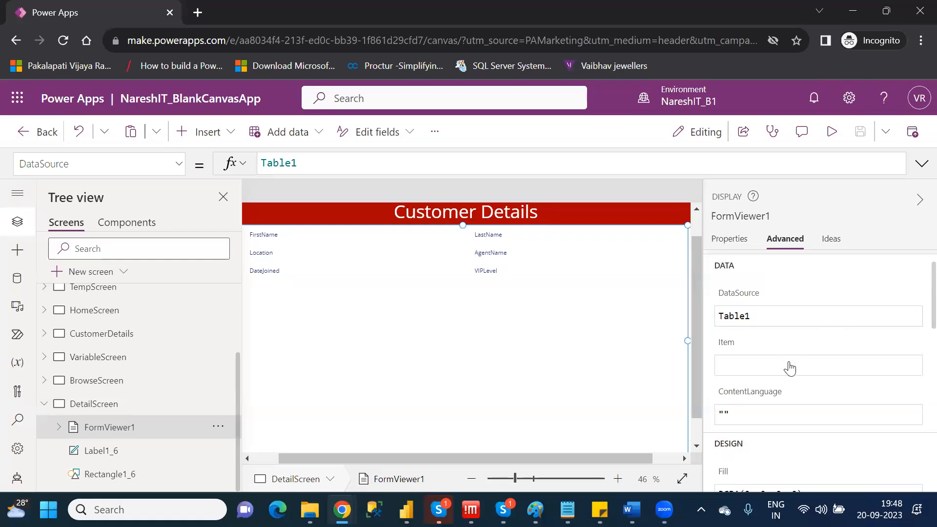
click(789, 365)
text(gal)
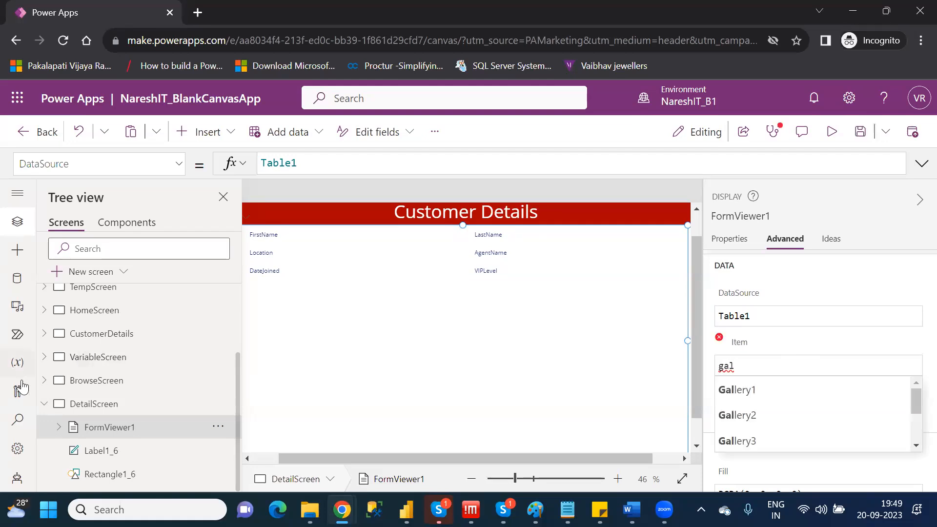
click(43, 383)
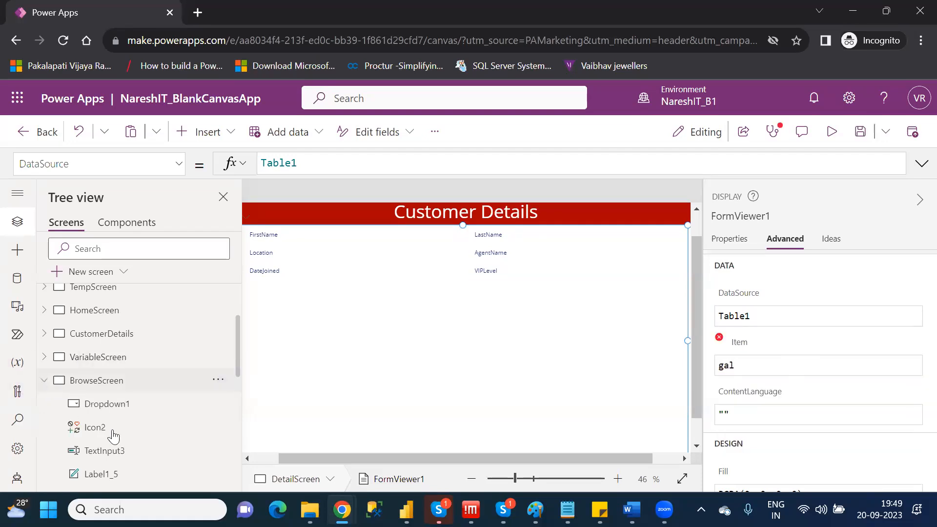
drag(239, 361, 239, 435)
click(751, 363)
text(ler)
key(Down)
key(Down)
key(Return)
text(.)
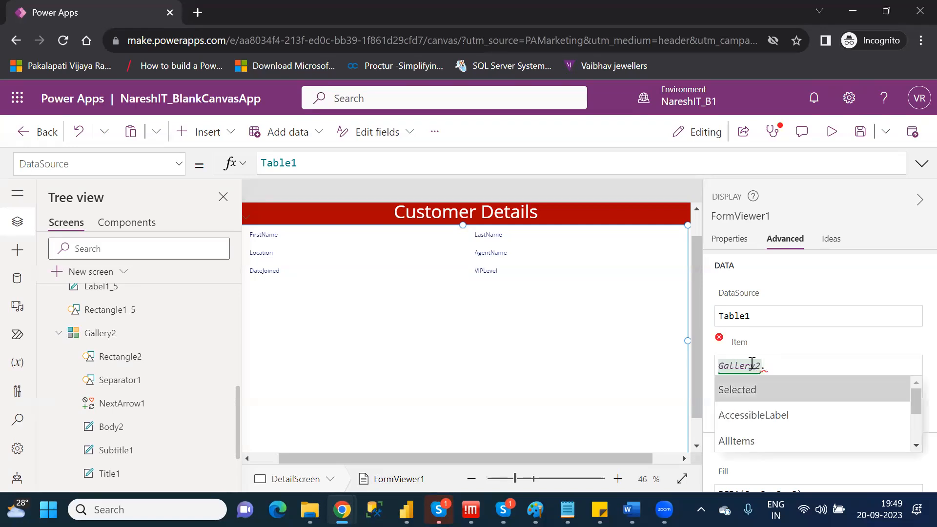
key(Return)
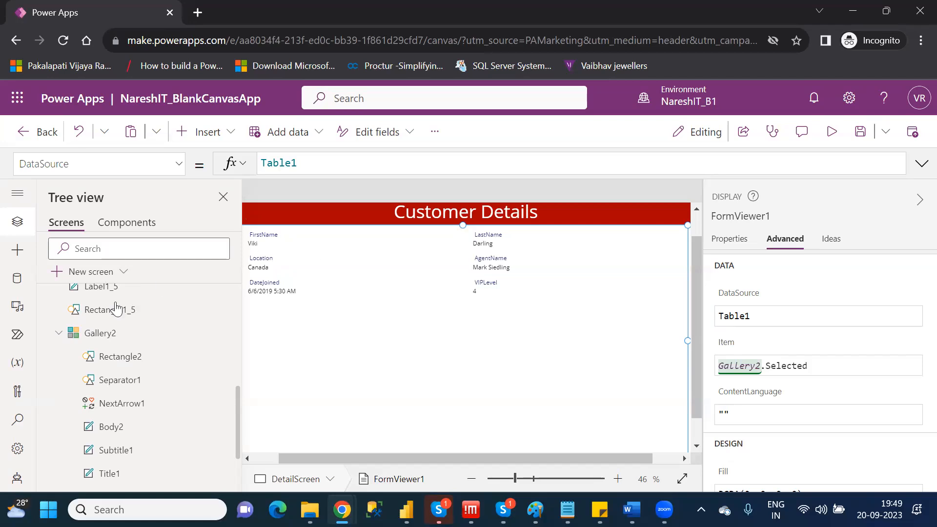
Preview DetailScreen with its display form and return to editing.
click(833, 131)
click(917, 138)
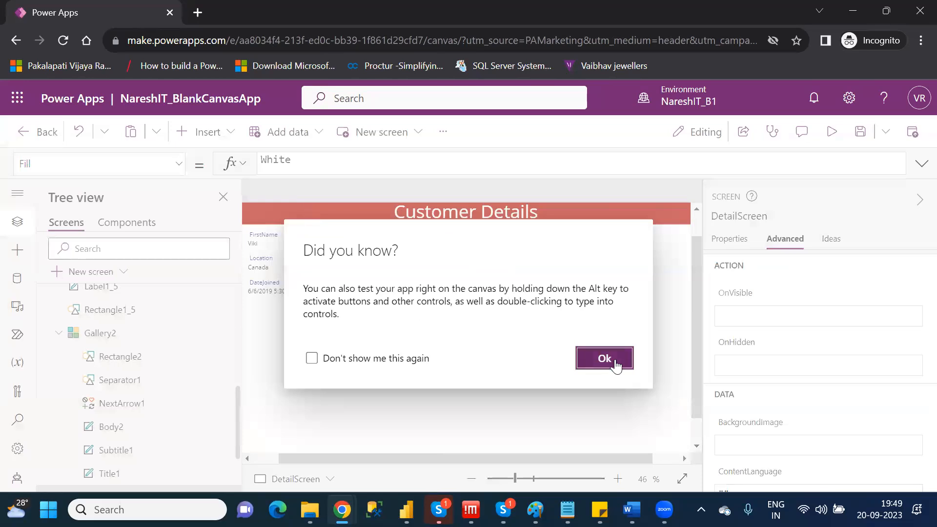
click(616, 367)
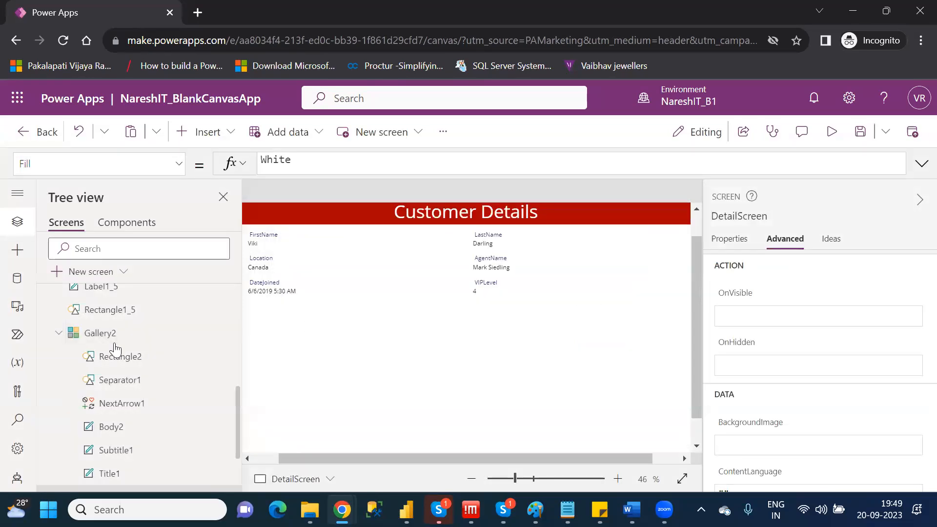
Preview the app from Gallery2 on BrowseScreen, open the third customer's details, and return to editing.
click(104, 334)
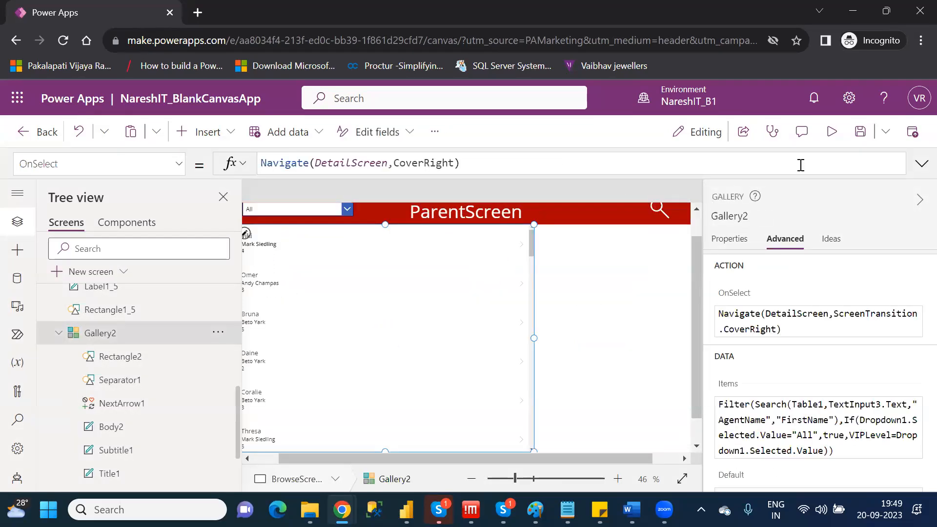
click(832, 132)
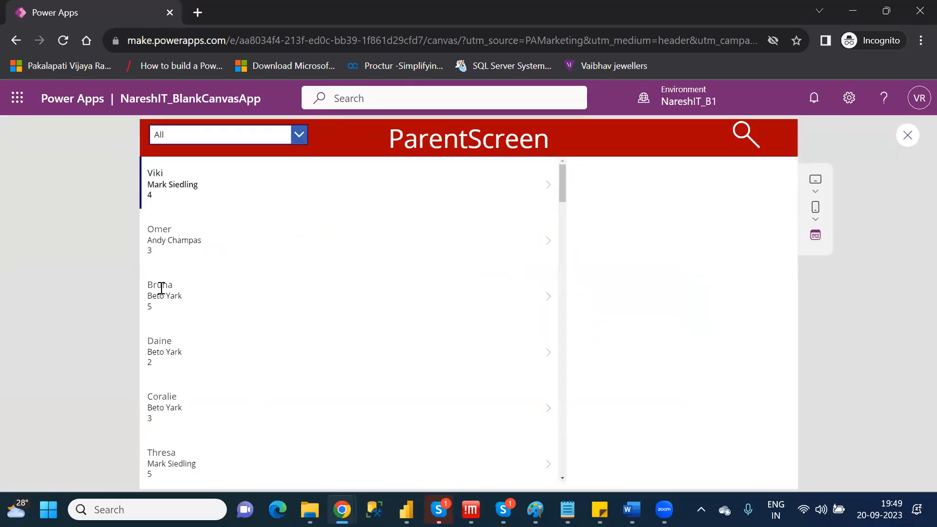
click(160, 285)
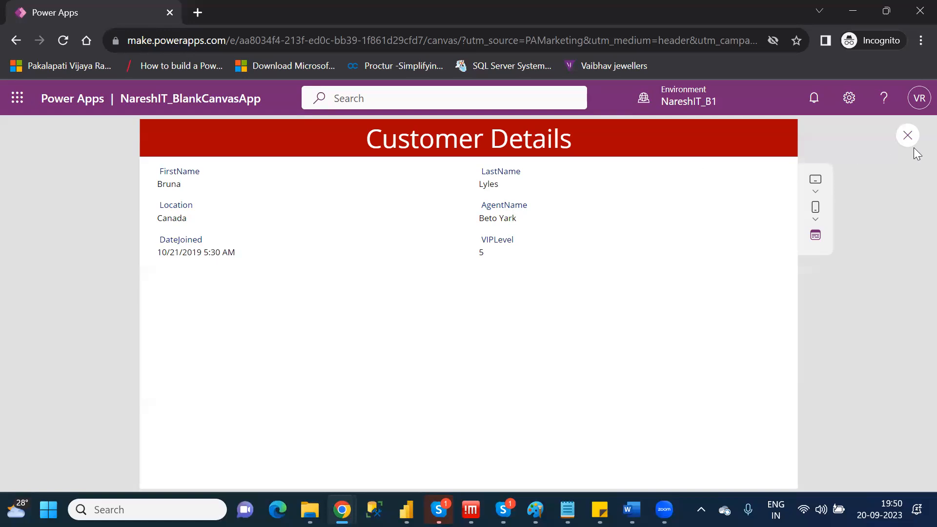
click(908, 136)
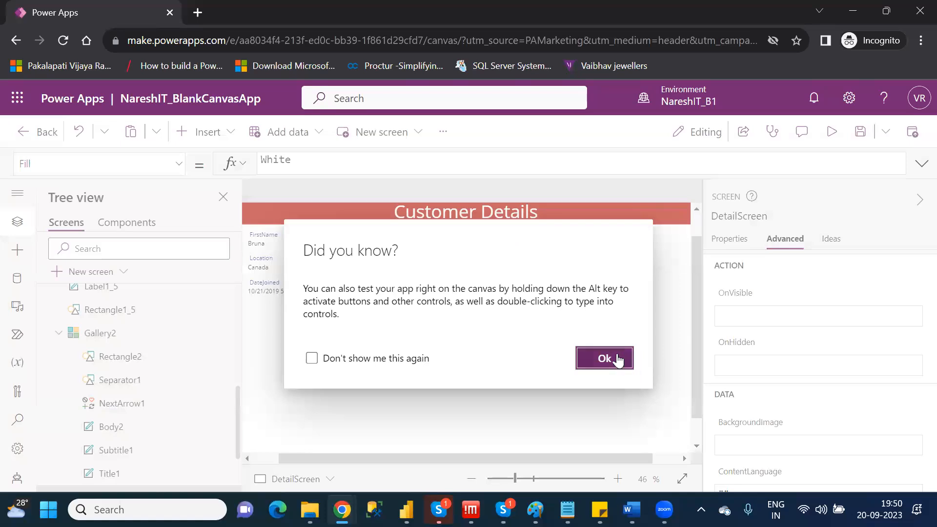
click(621, 361)
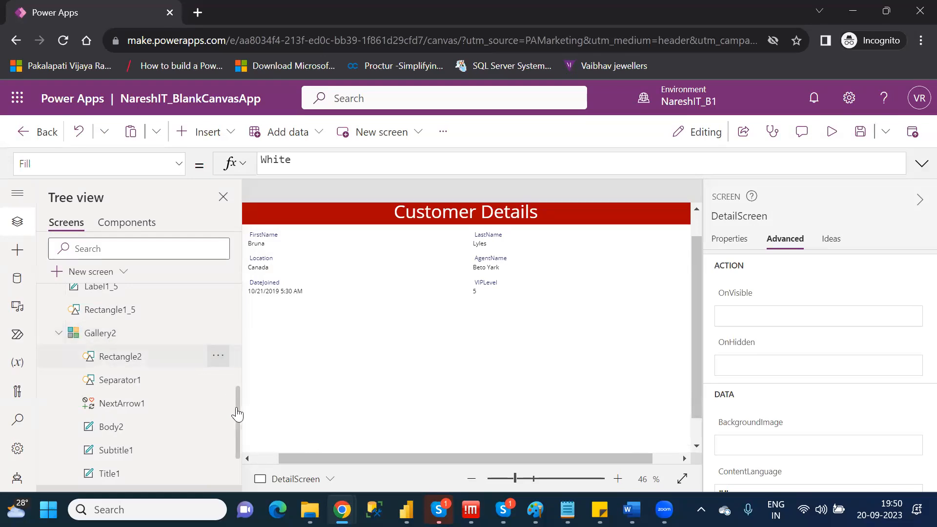
Review FormViewer1's Item property, preview the customer details on DetailScreen, and return to editing.
scroll(238, 464, down, 2)
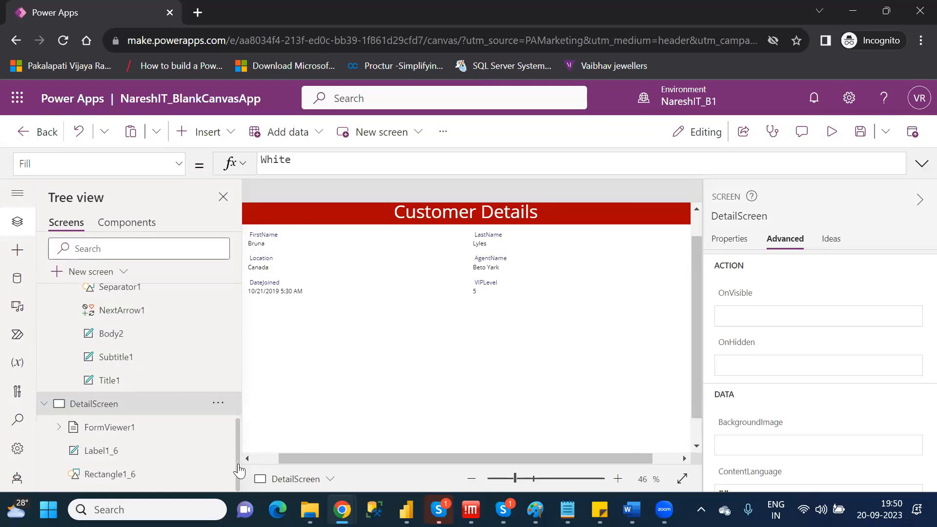
click(125, 427)
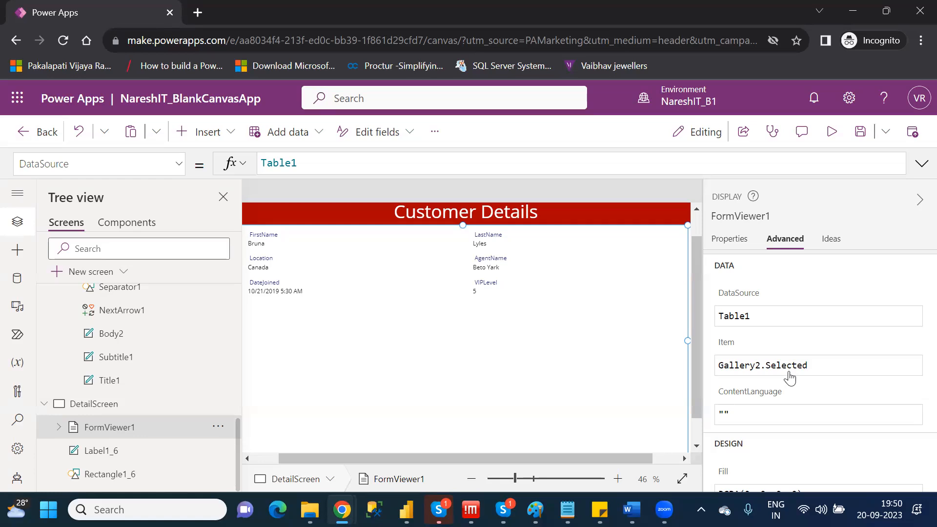
click(832, 132)
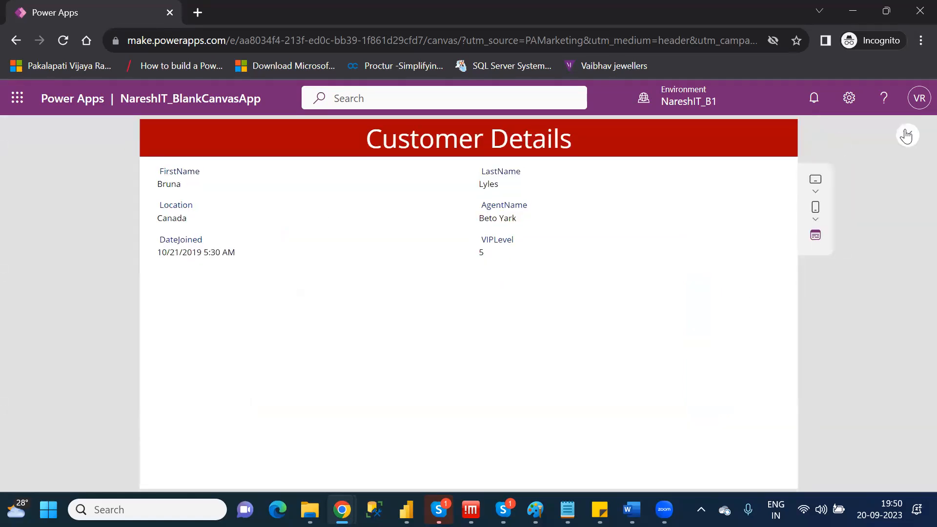
click(906, 135)
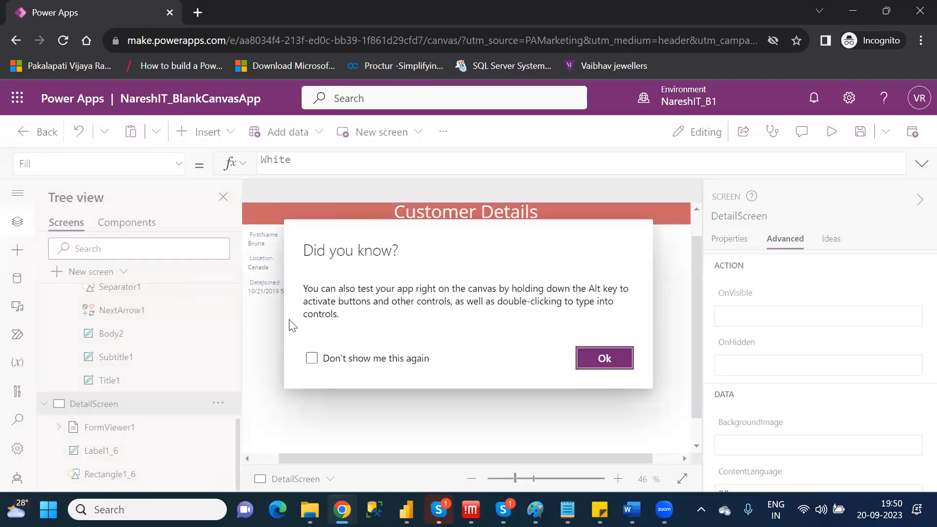
click(616, 358)
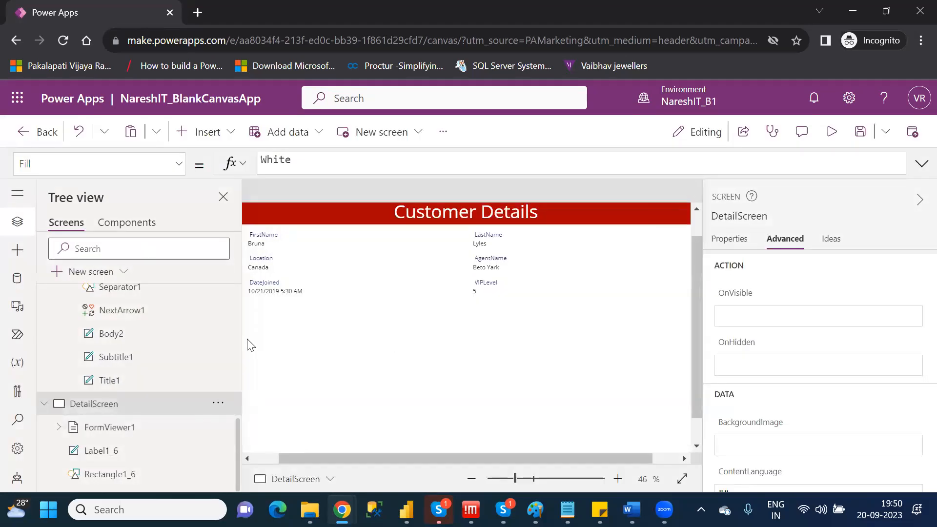
Preview BrowseScreen, select the fourth customer in the gallery to check the details form, and return to editing.
scroll(236, 346, up, 4)
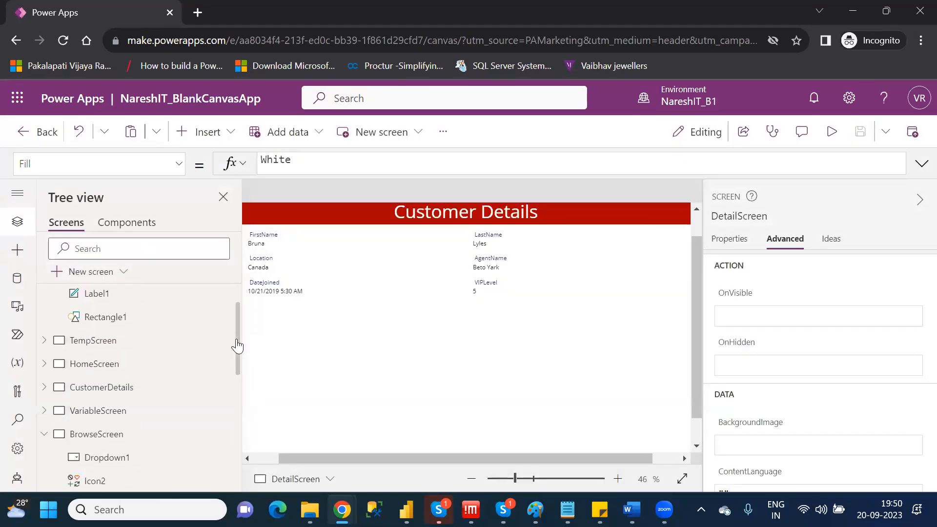
click(75, 439)
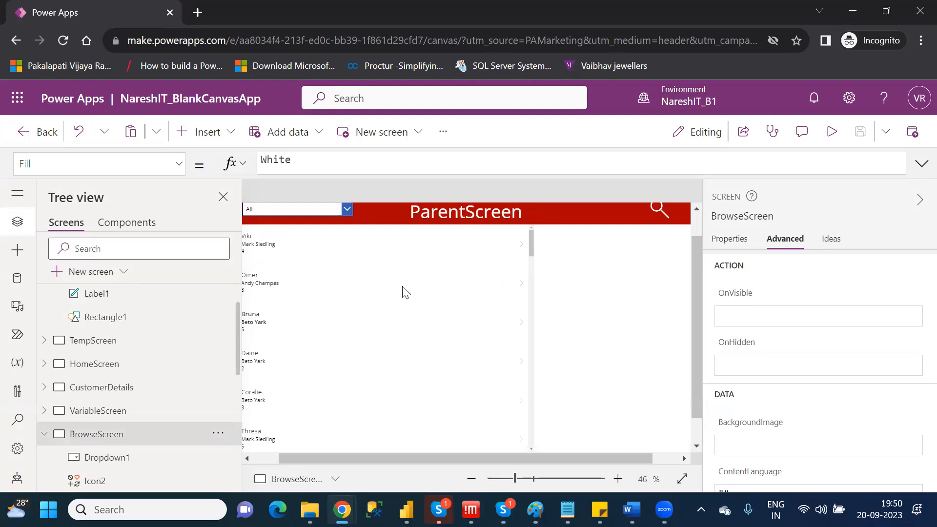
click(299, 356)
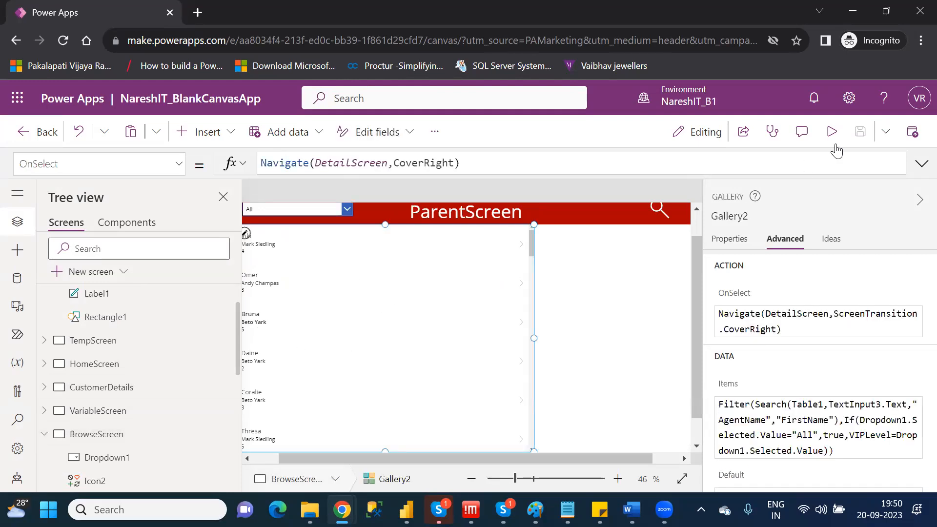
key(F5)
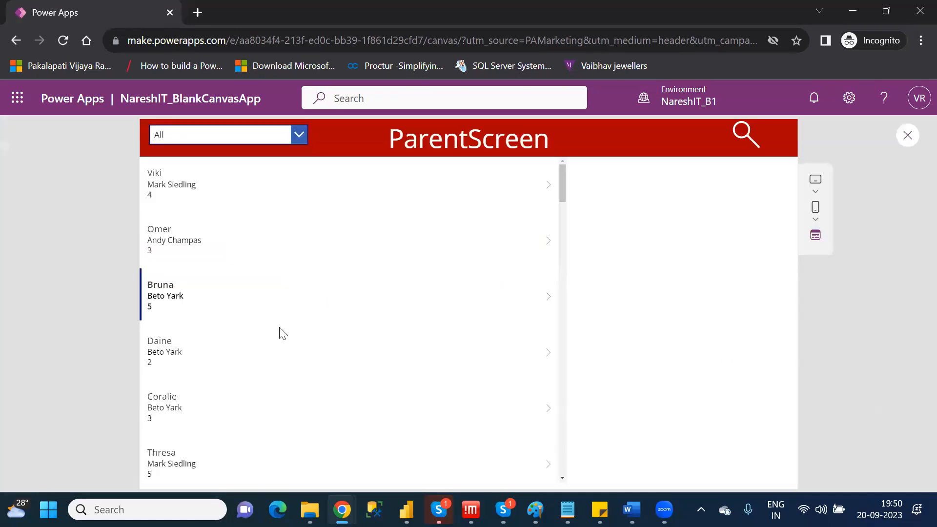
click(265, 353)
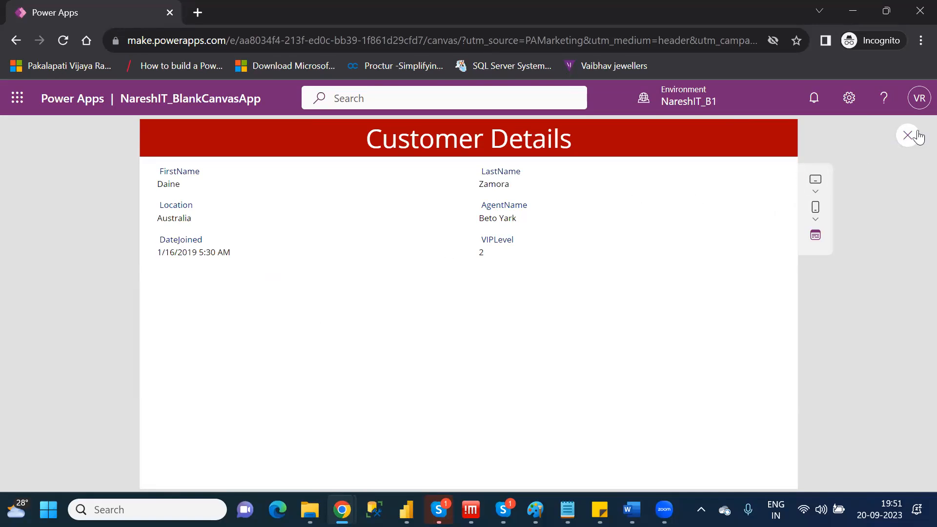
click(908, 136)
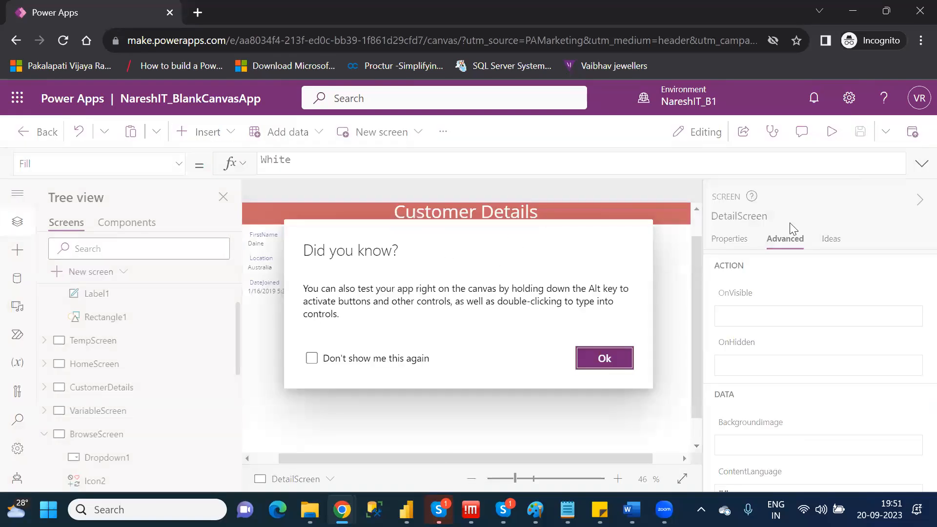
click(605, 358)
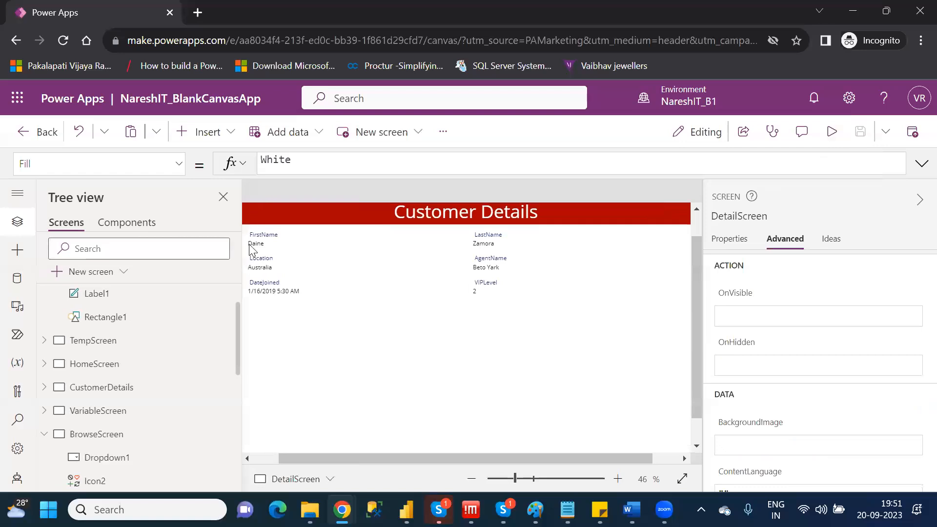
Insert a Left icon on DetailScreen and place it at the left end of the red Customer Details header.
click(260, 459)
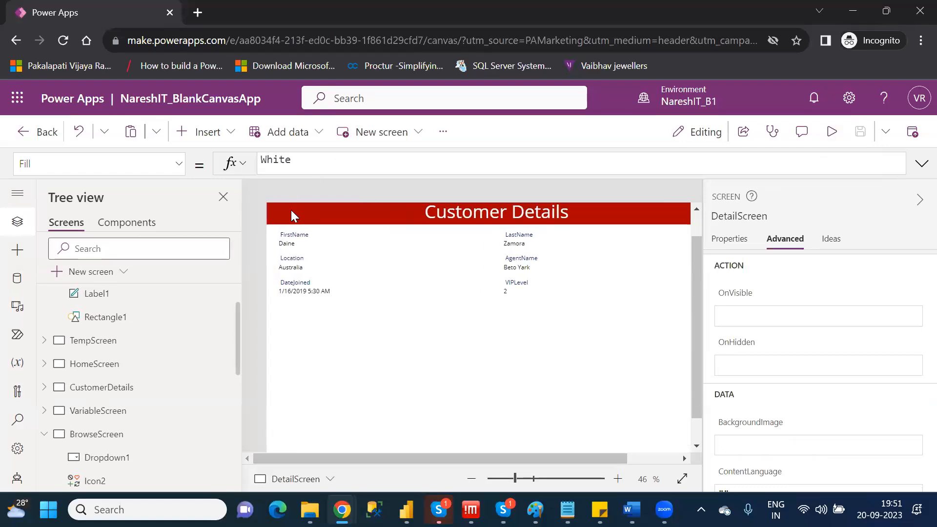
click(221, 139)
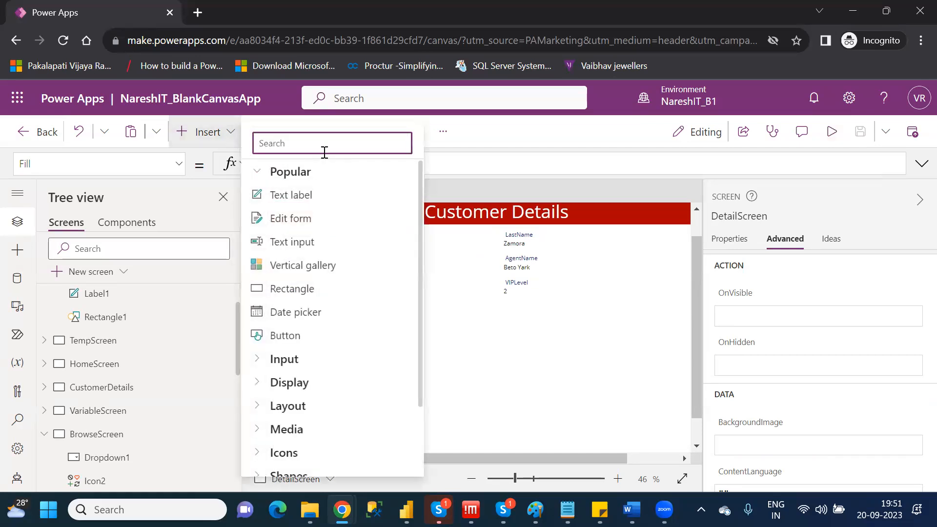
text(lef)
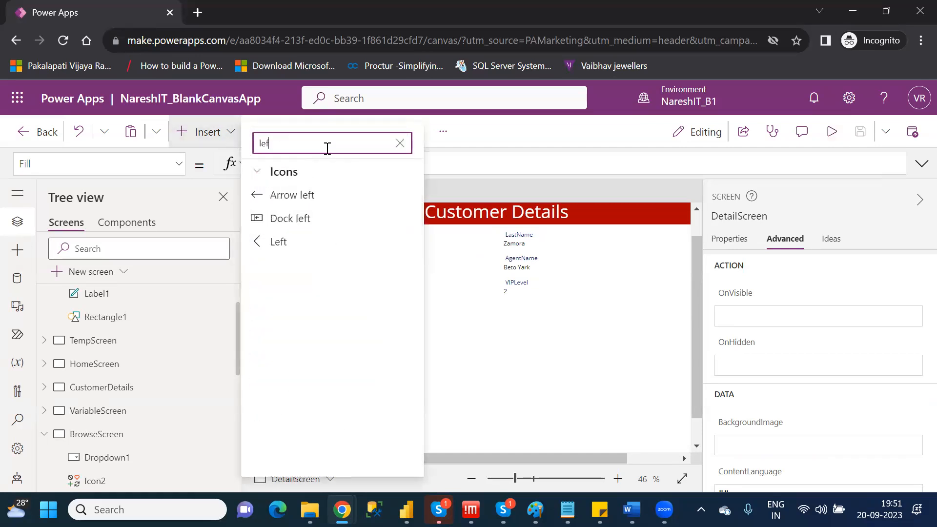
click(283, 242)
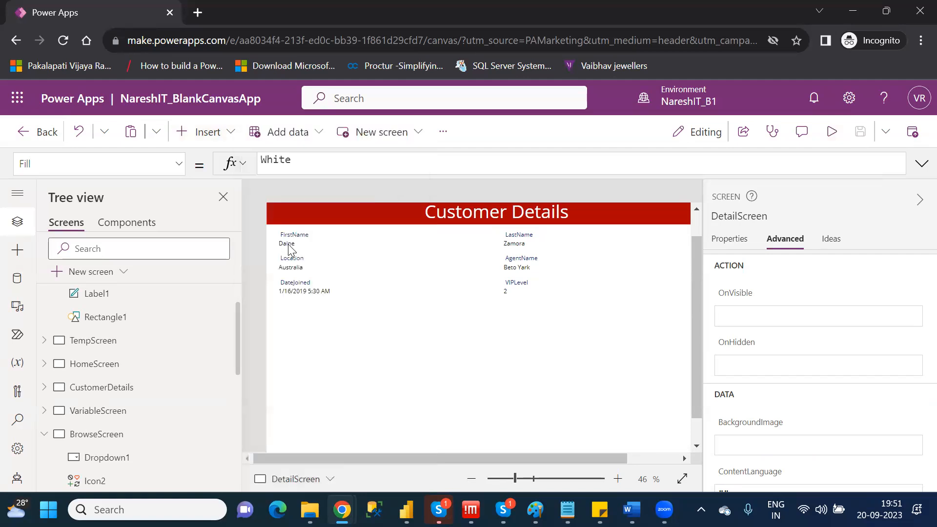
drag(297, 215, 287, 210)
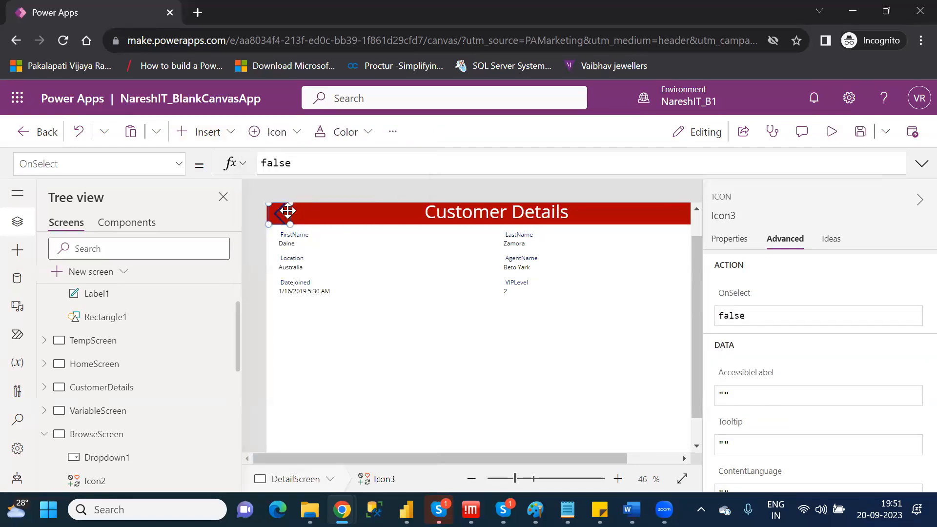
Set the Left icon's color to white.
click(728, 236)
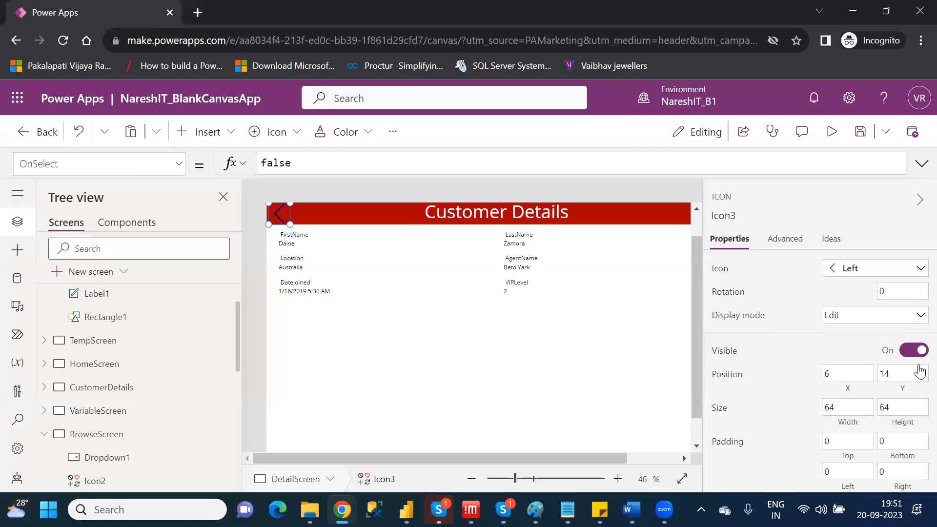
scroll(919, 350, down, 3)
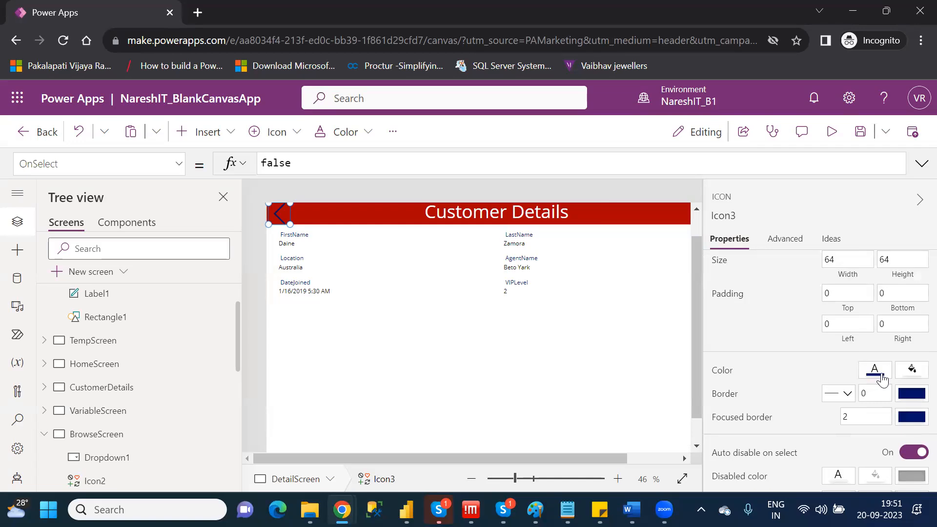
click(881, 377)
click(628, 450)
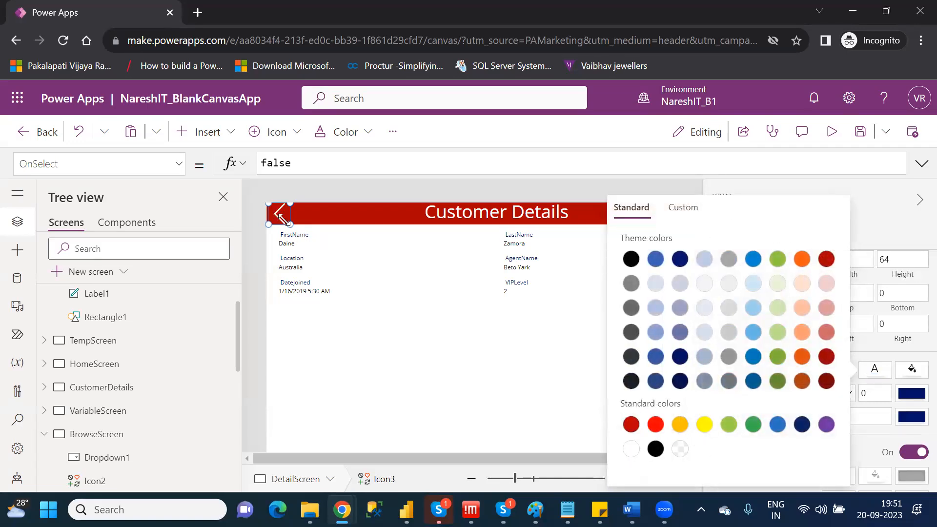
Set the Left icon's OnSelect property on DetailScreen to Navigate(BrowseScreen).
double_click(278, 164)
text(naviga)
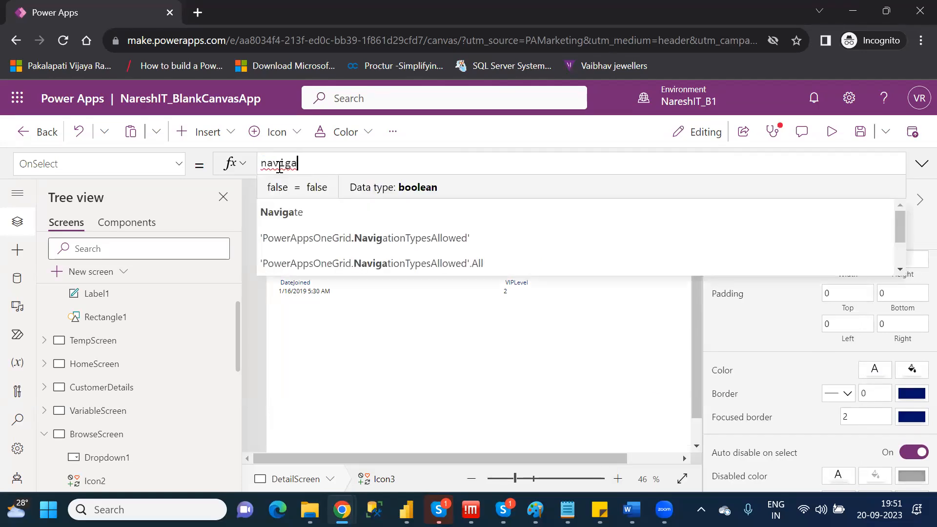
text(te()
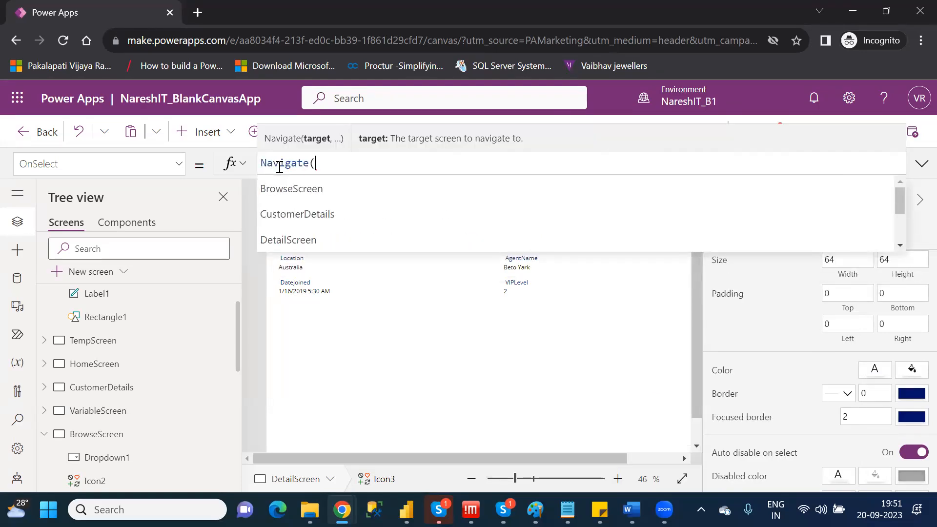
key(Tab)
text())
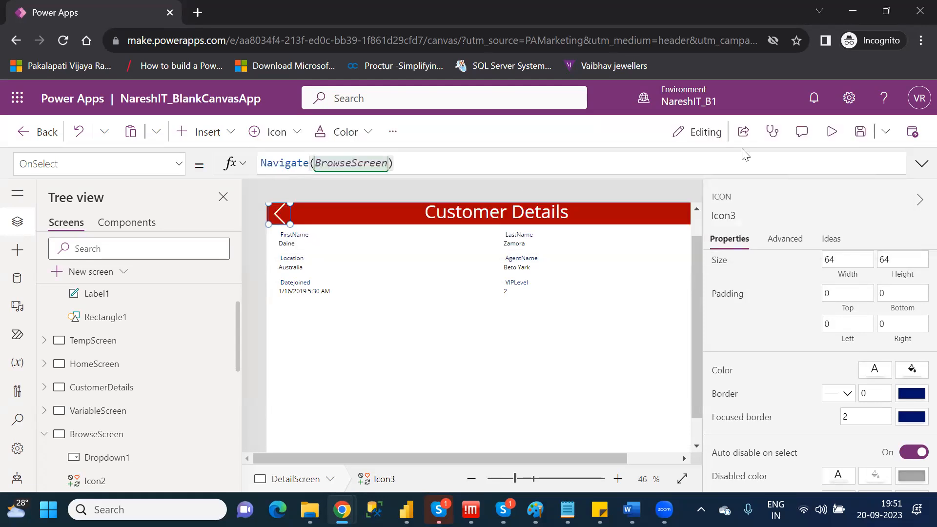
Preview DetailScreen, go back with the Left icon, open the first customer in the gallery, and return to editing.
click(831, 131)
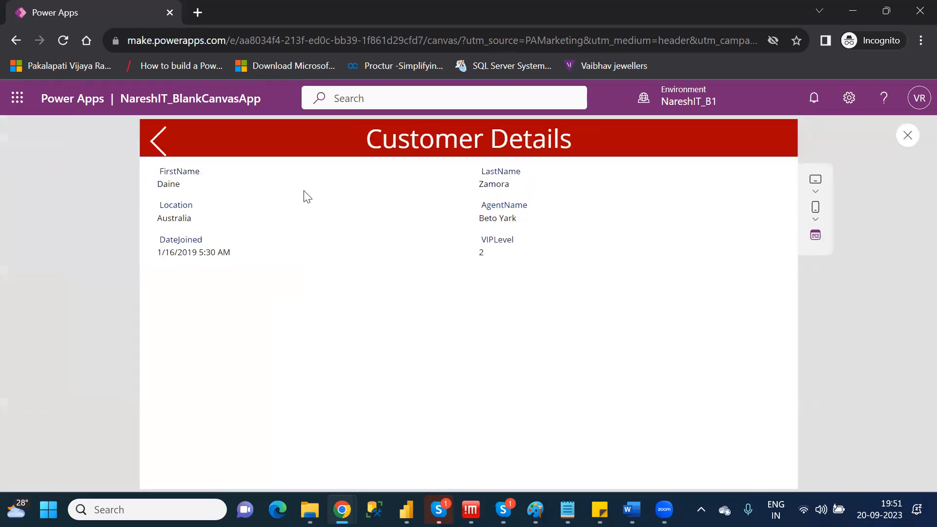
click(153, 145)
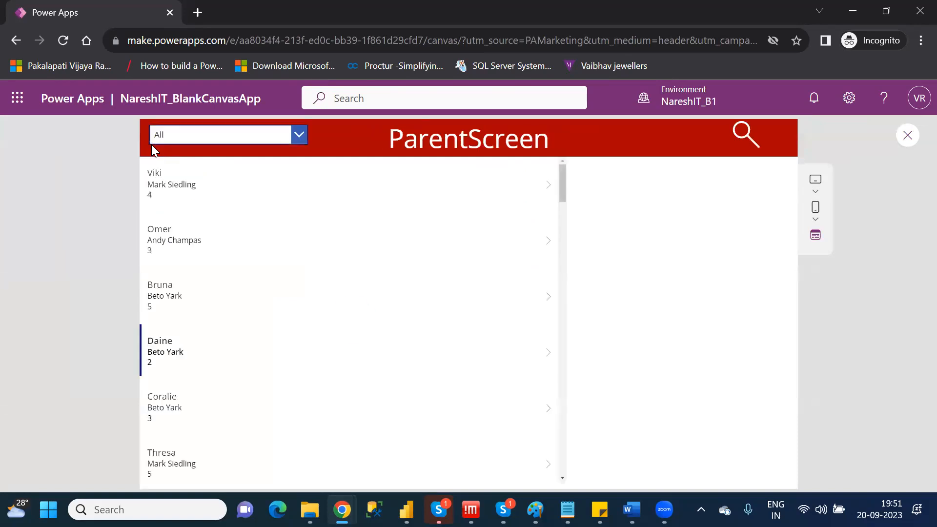
click(242, 187)
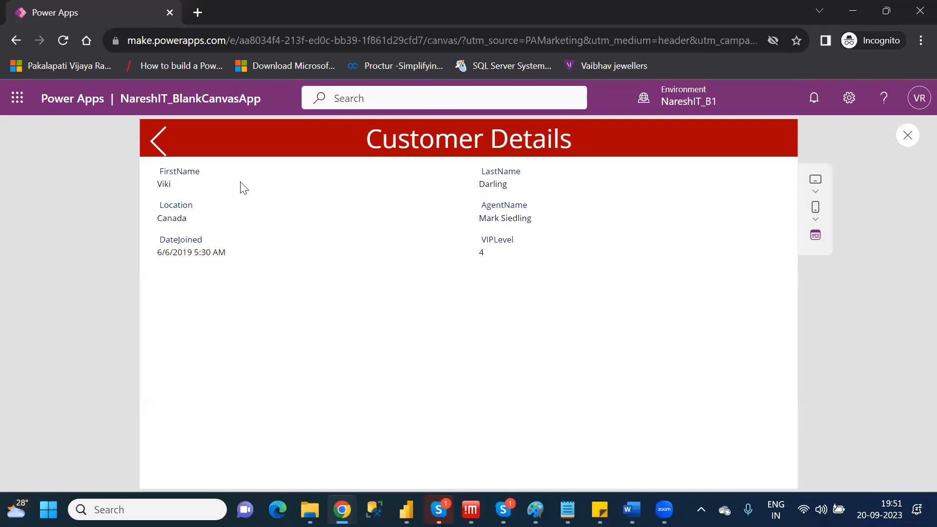
click(900, 141)
click(605, 359)
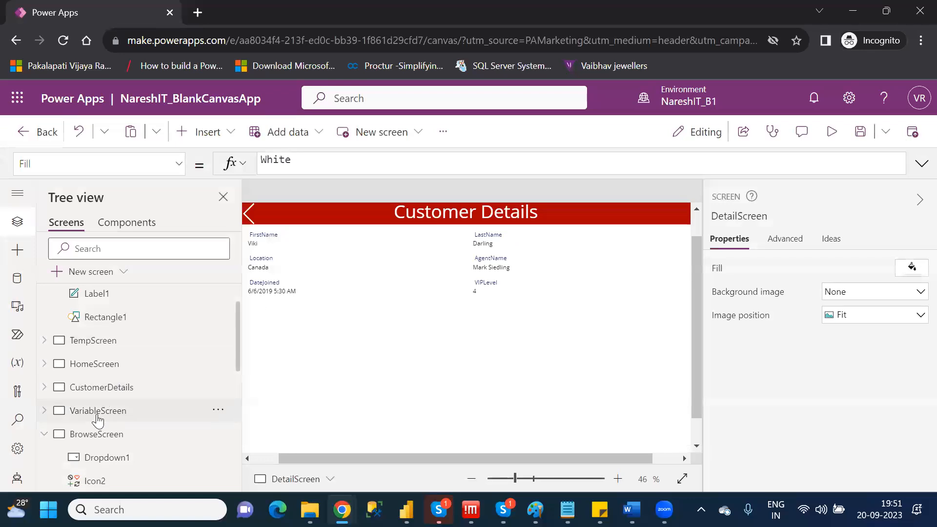
Review the OnSelect formulas of Gallery2 and its NextArrow1 icon on BrowseScreen.
click(98, 436)
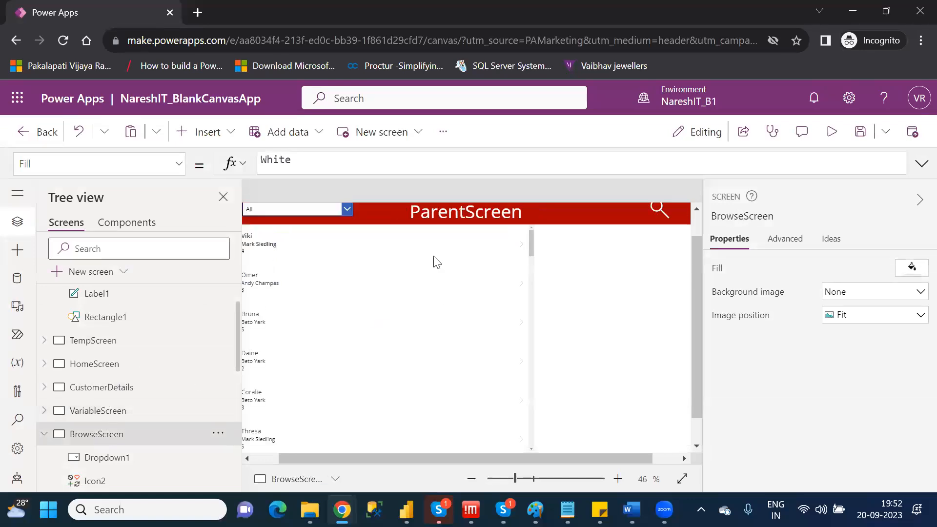
click(222, 197)
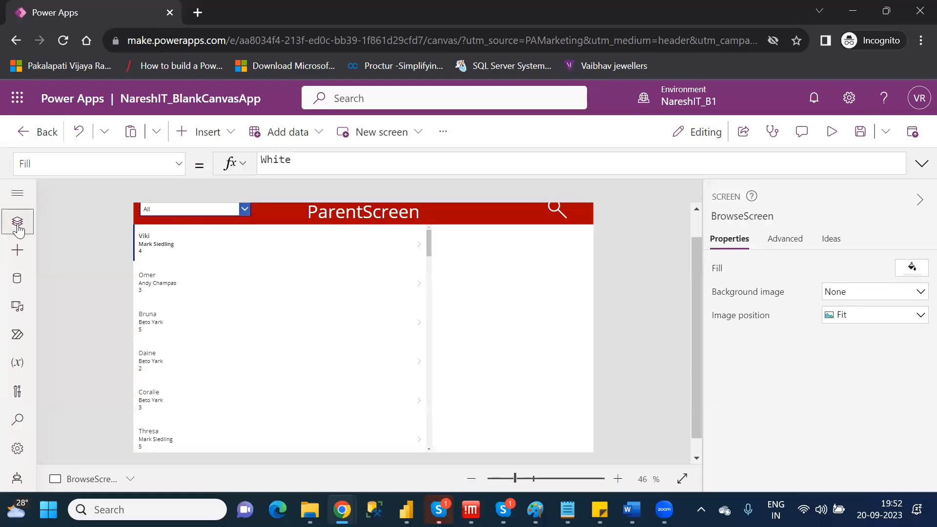
click(18, 228)
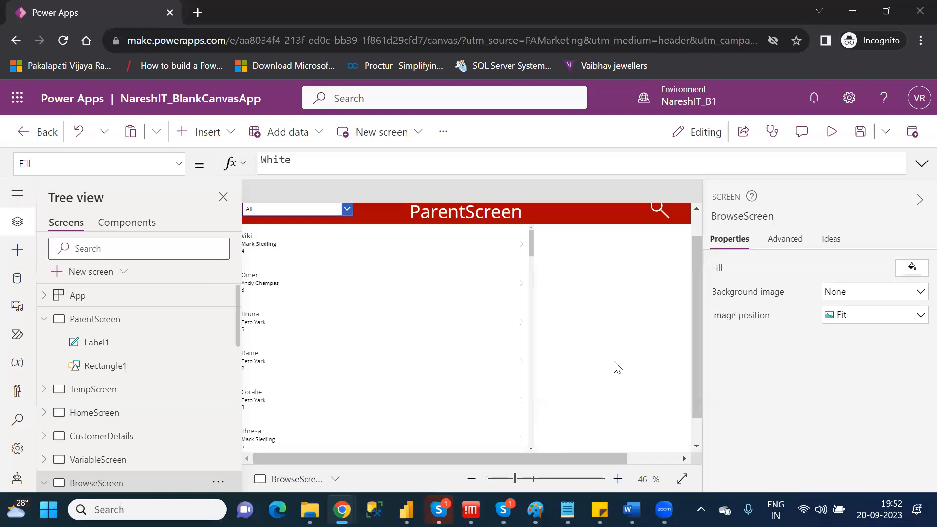
click(508, 479)
drag(508, 483, 511, 483)
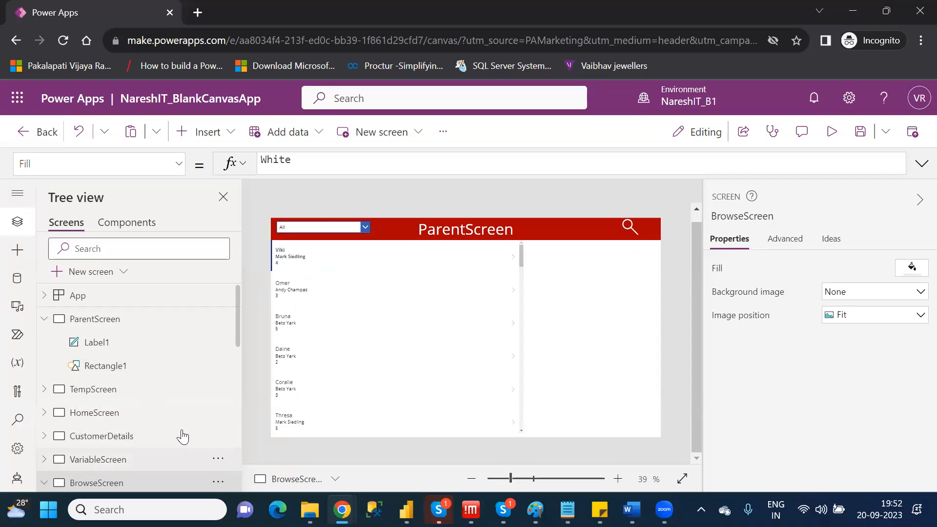
drag(236, 335, 244, 420)
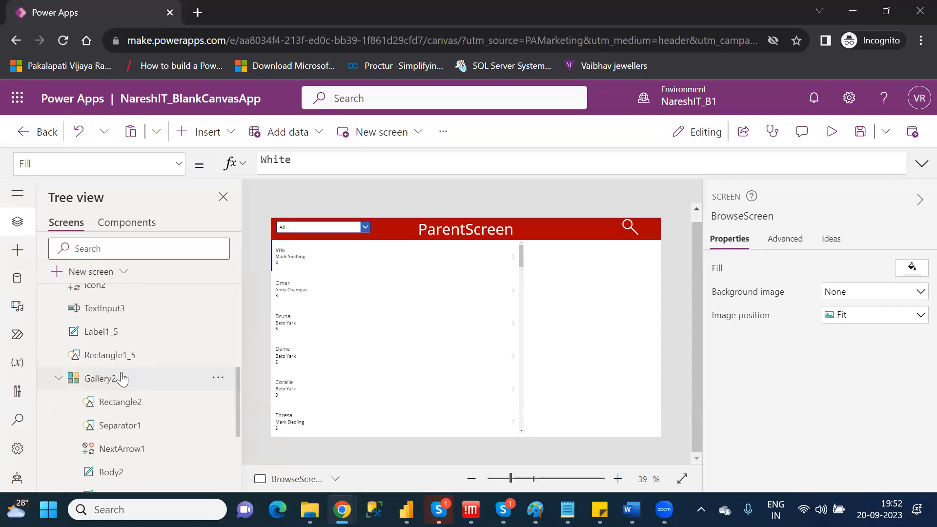
click(122, 378)
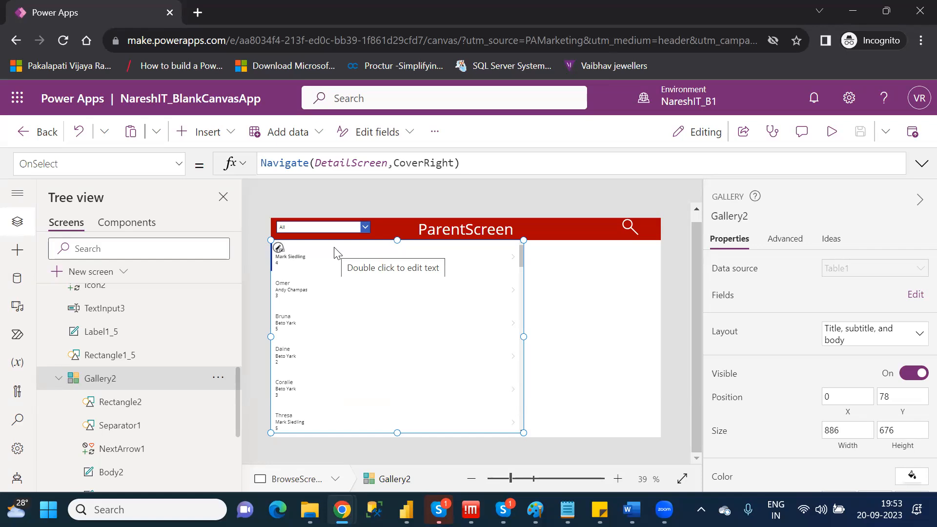
click(511, 256)
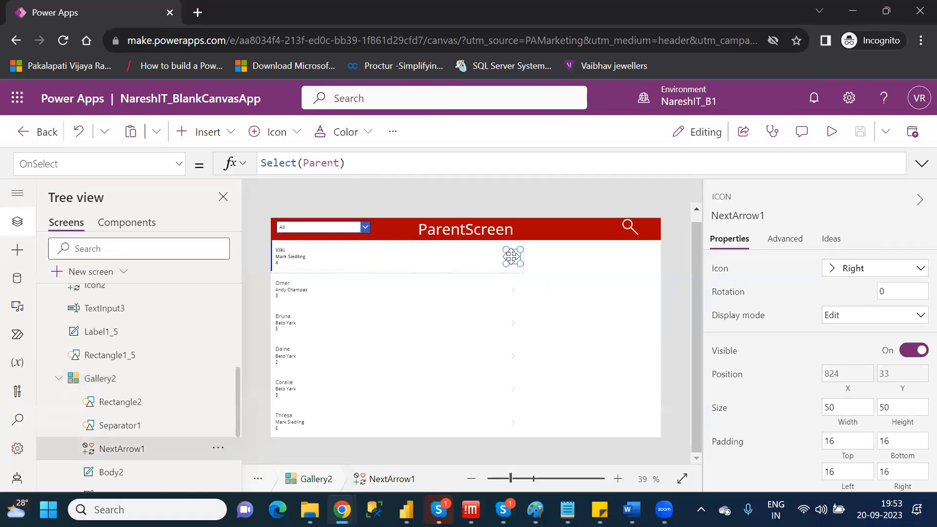
Cut the formula Navigate(DetailScreen,ScreenTransition.CoverRight) from Gallery2's OnSelect property, leaving the property empty.
click(146, 380)
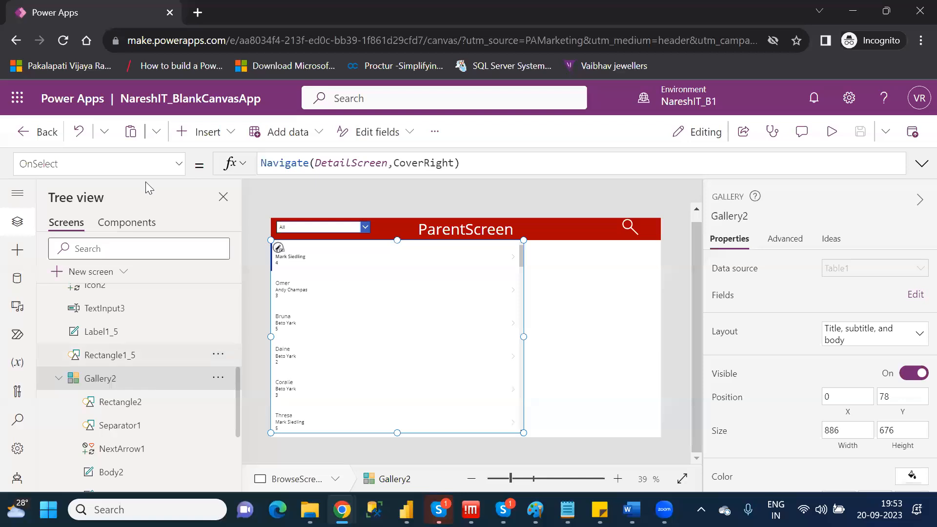
click(471, 163)
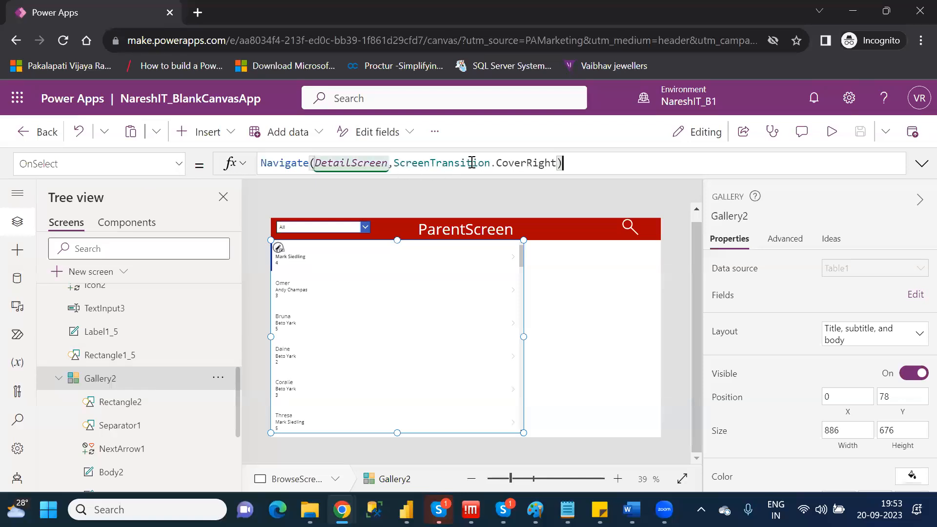
drag(596, 163, 262, 166)
key(ctrl+c)
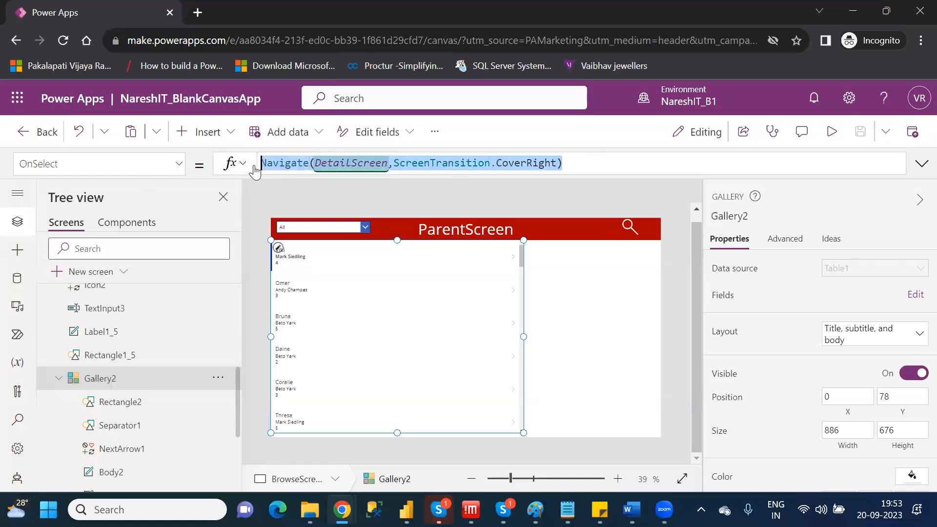
key(BackSpace)
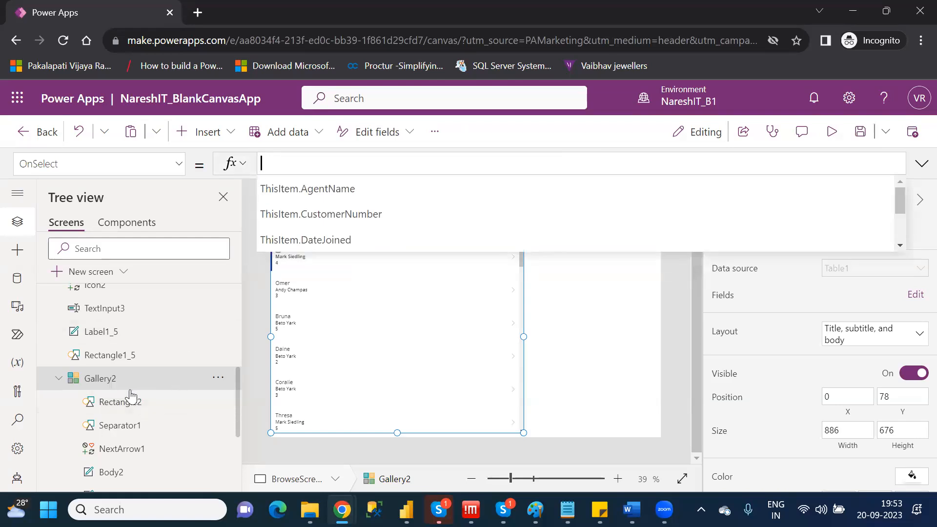
click(135, 471)
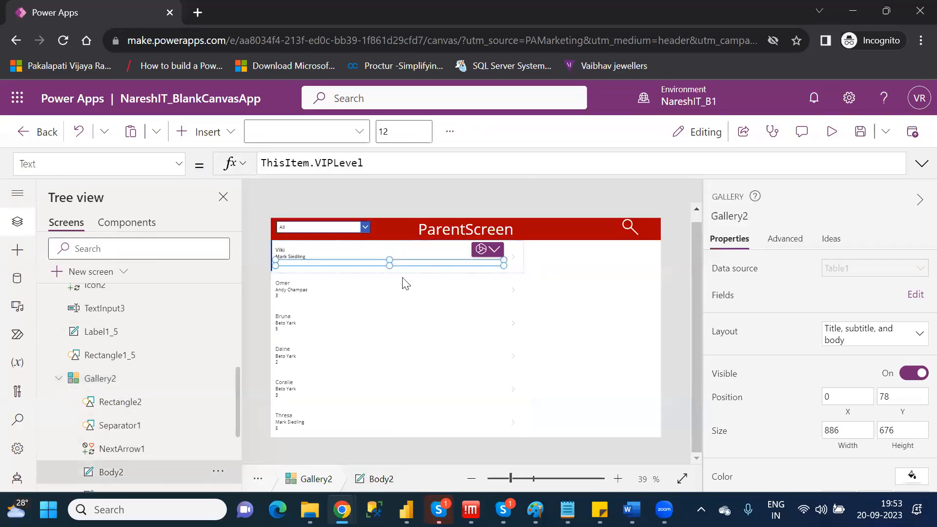
Replace NextArrow1's OnSelect formula with the cut Navigate(DetailScreen,ScreenTransition.CoverRight).
click(513, 260)
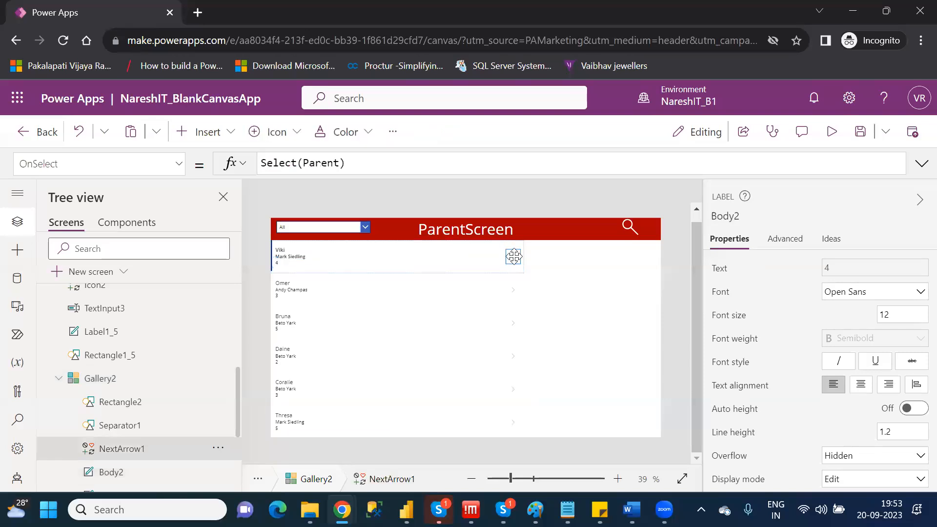
click(380, 163)
drag(344, 163, 261, 163)
click(262, 164)
drag(345, 163, 261, 163)
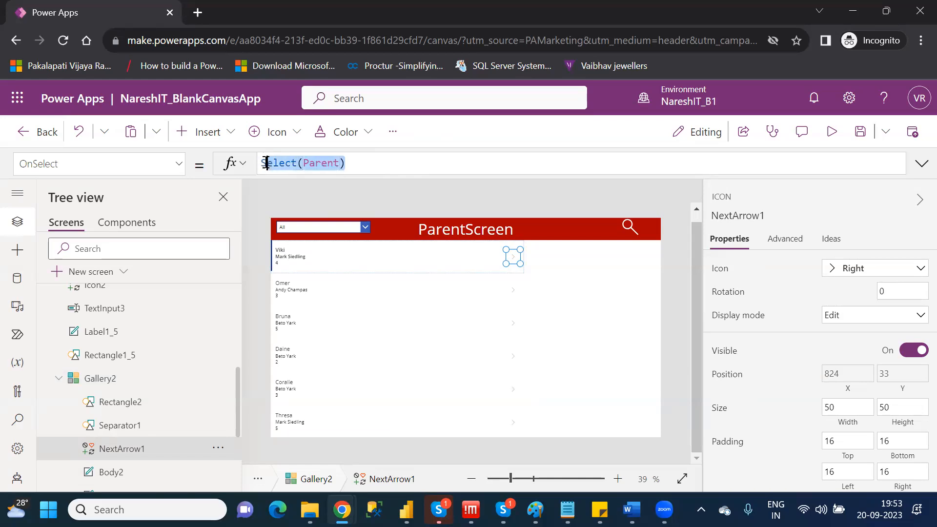
drag(345, 163, 264, 163)
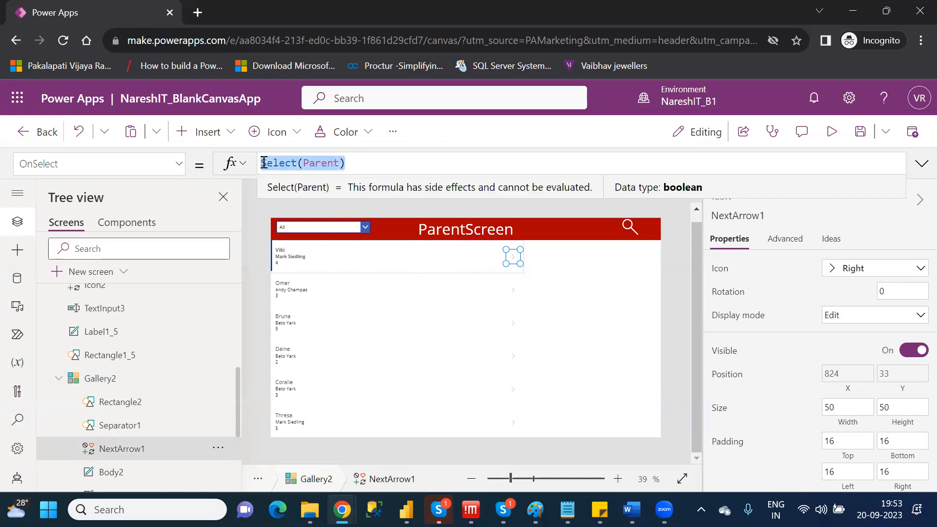
key(ctrl+v)
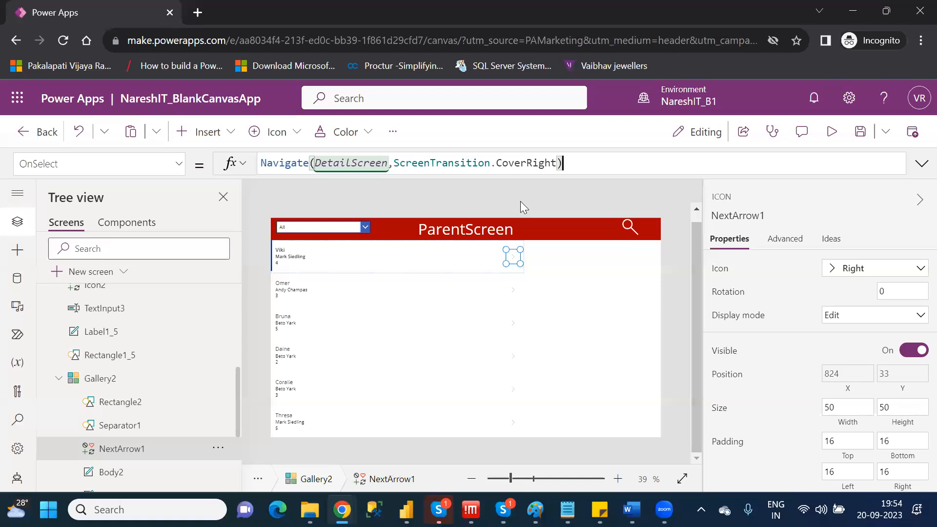
Preview BrowseScreen, open the second customer through its arrow, go back, select other customer rows without their arrows, and return to editing.
click(839, 135)
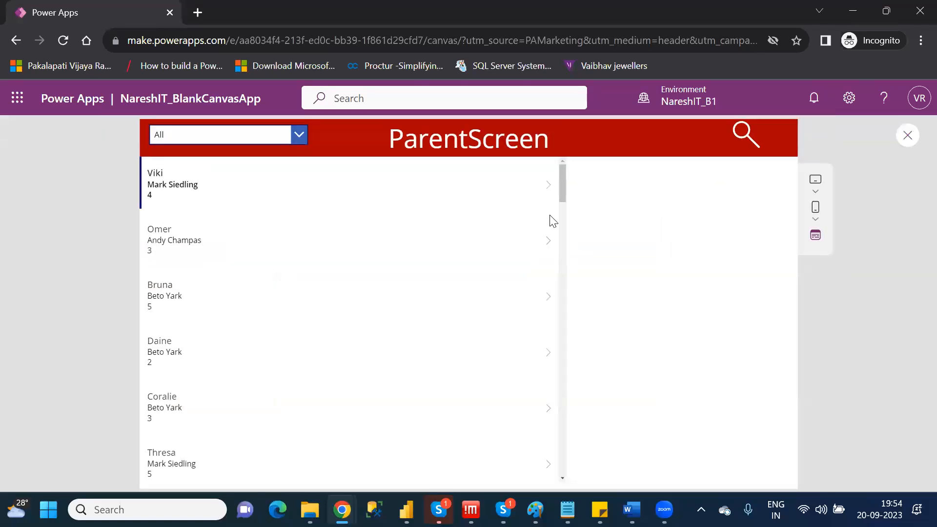
click(546, 248)
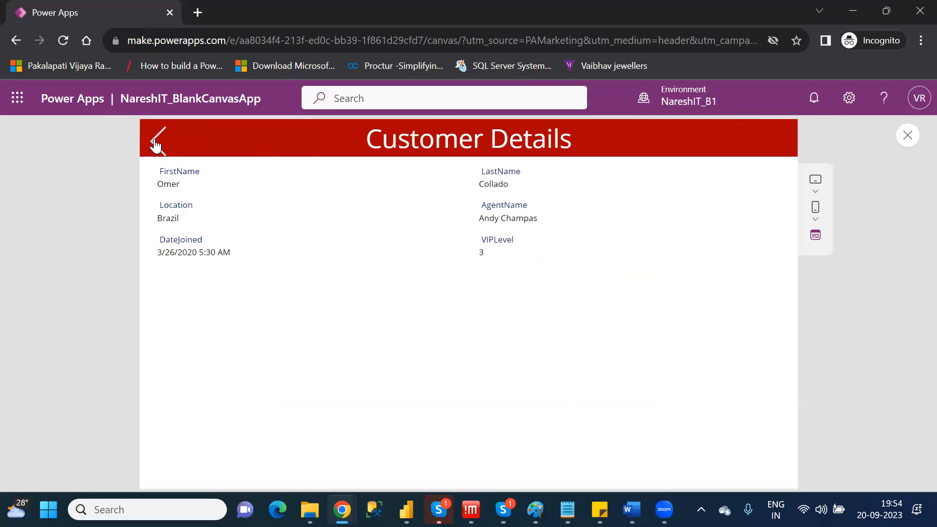
click(156, 144)
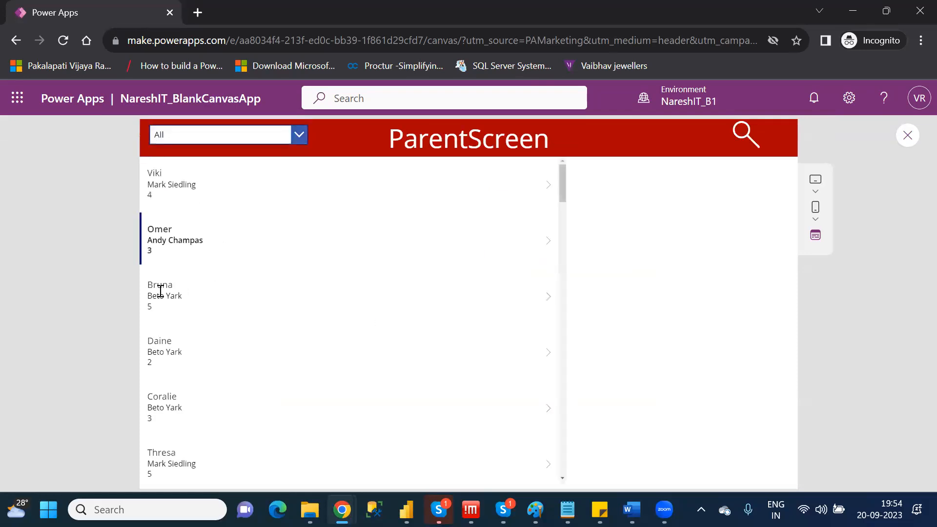
click(160, 291)
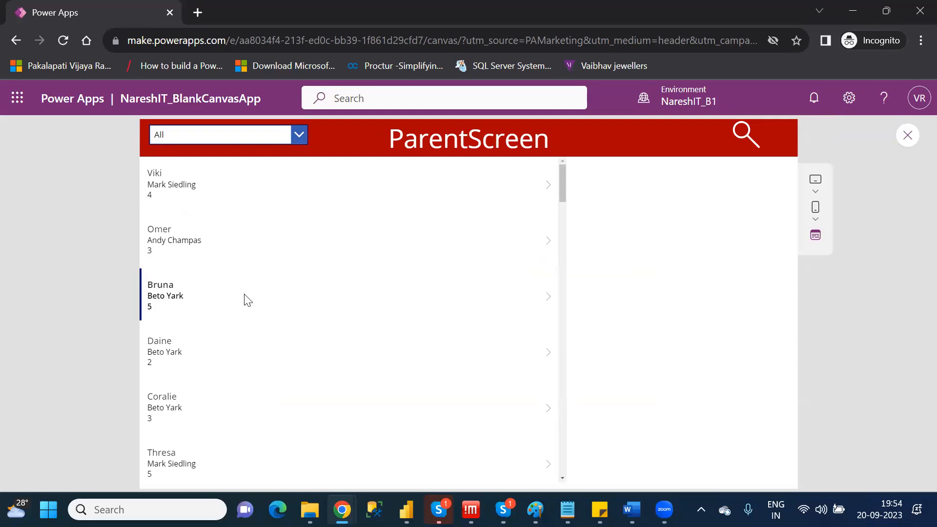
click(271, 241)
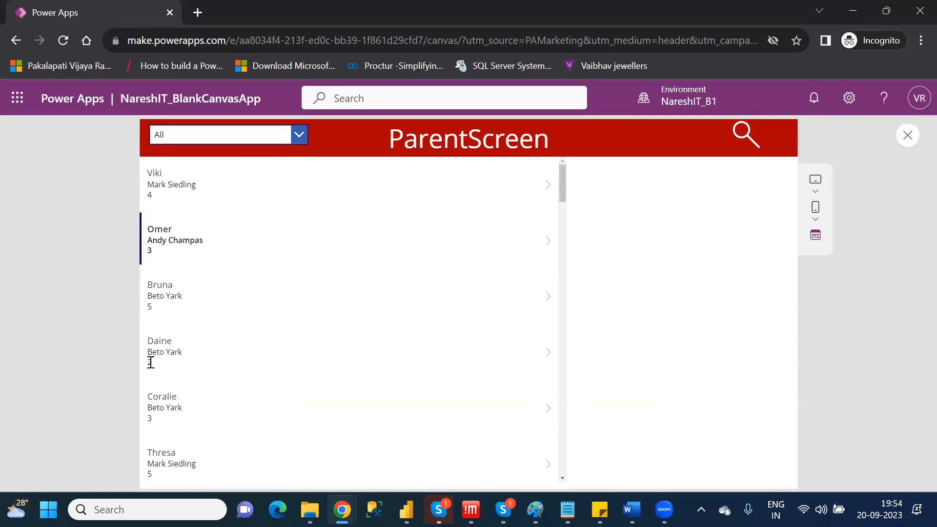
click(151, 362)
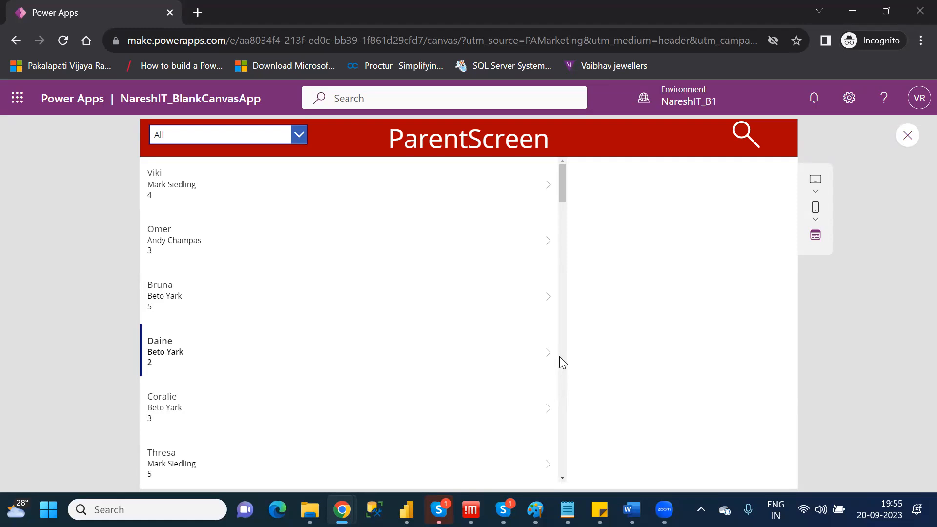
click(908, 137)
click(605, 359)
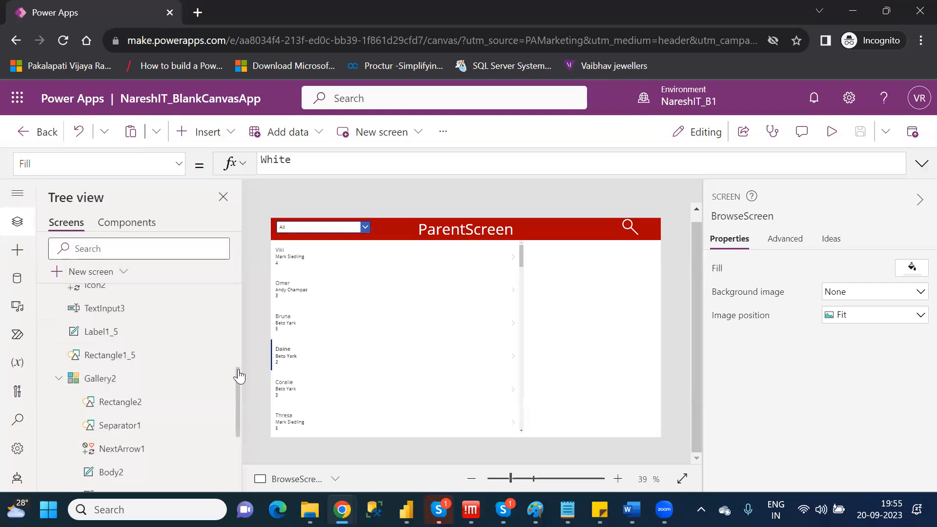
Add a fade transition to the DetailScreen back icon's OnSelect formula, making it Navigate(BrowseScreen,ScreenTransition.Fade).
drag(237, 376, 242, 351)
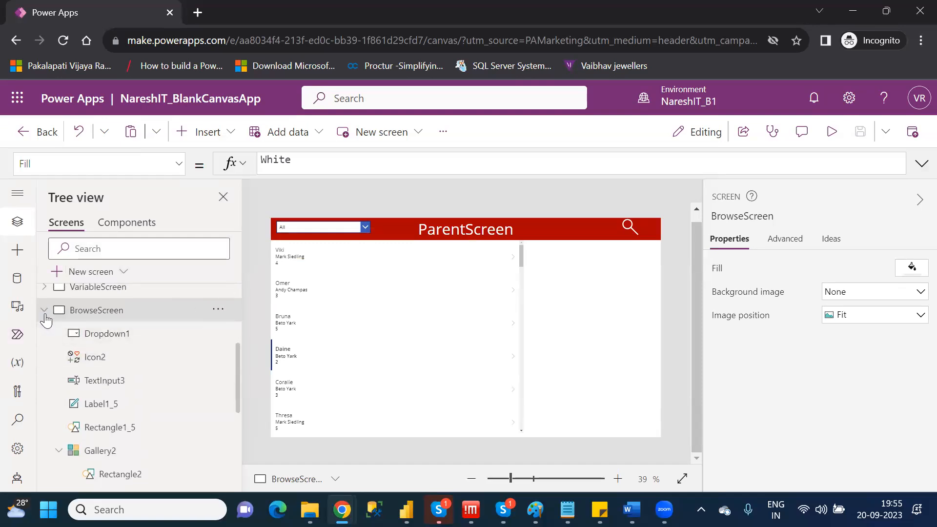
click(45, 310)
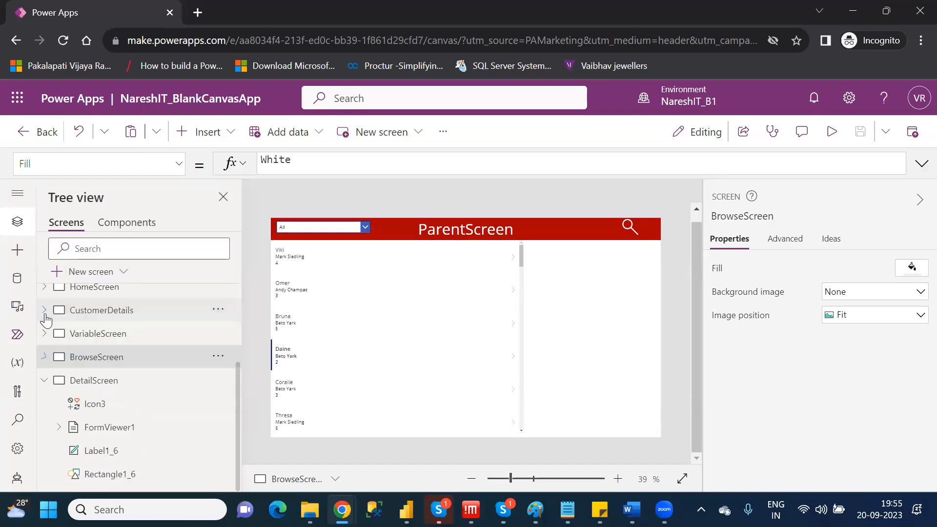
click(131, 386)
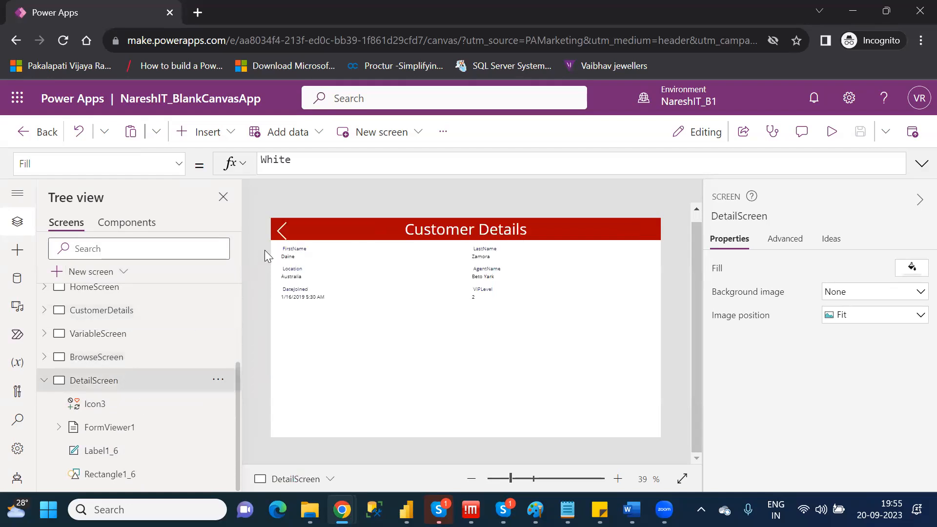
click(280, 233)
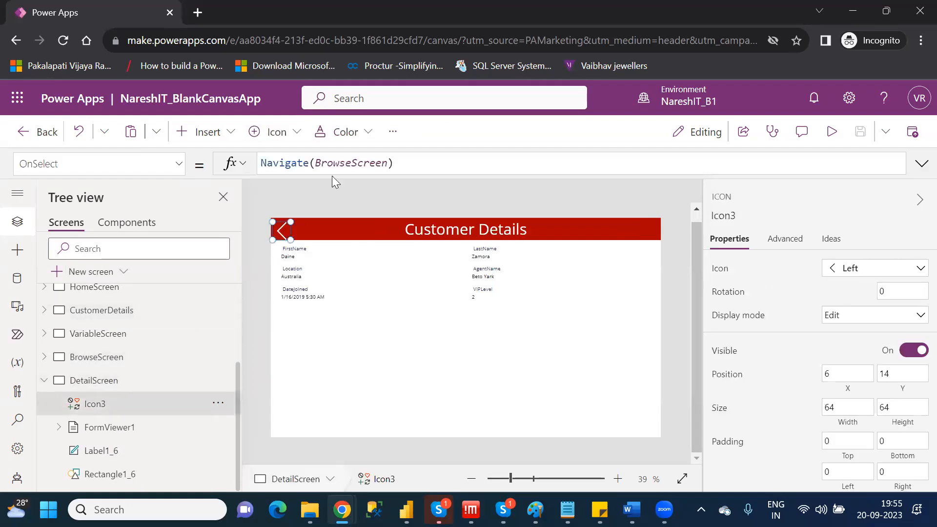
click(387, 163)
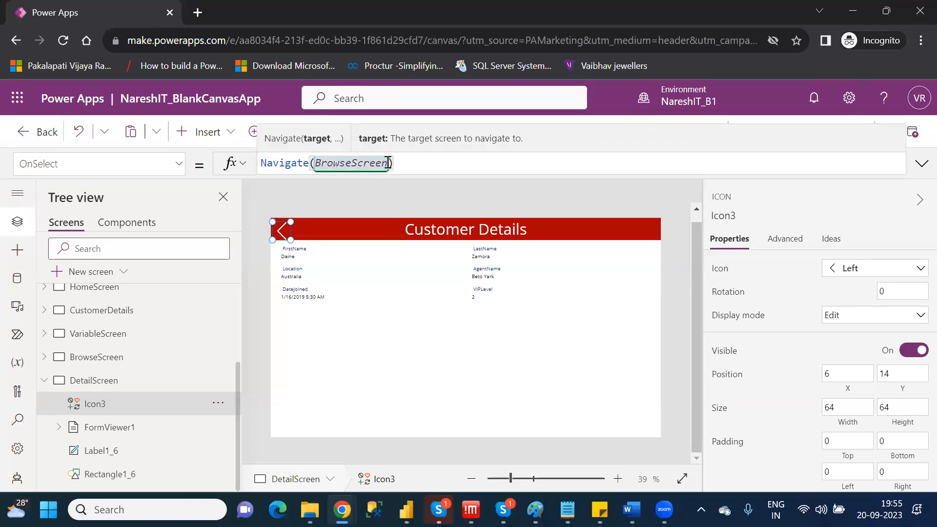
text(,)
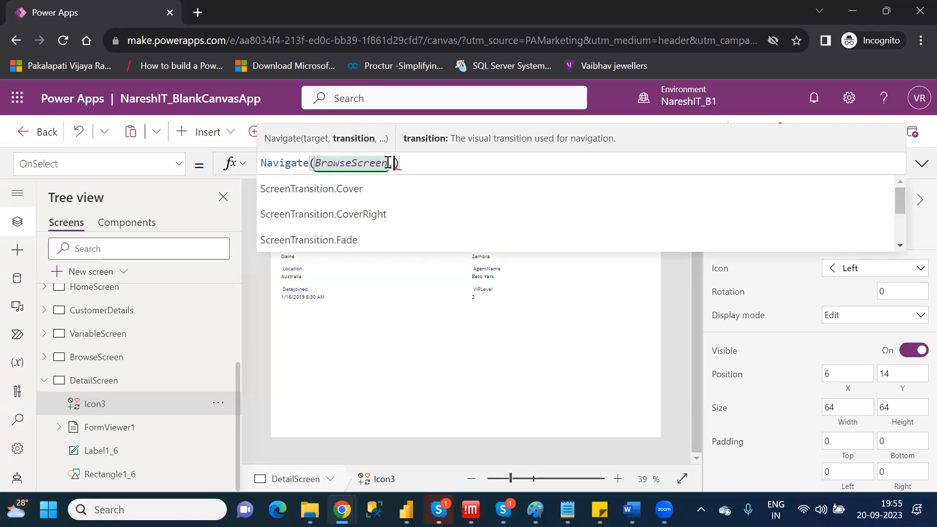
key(Down)
key(Down)
key(Down)
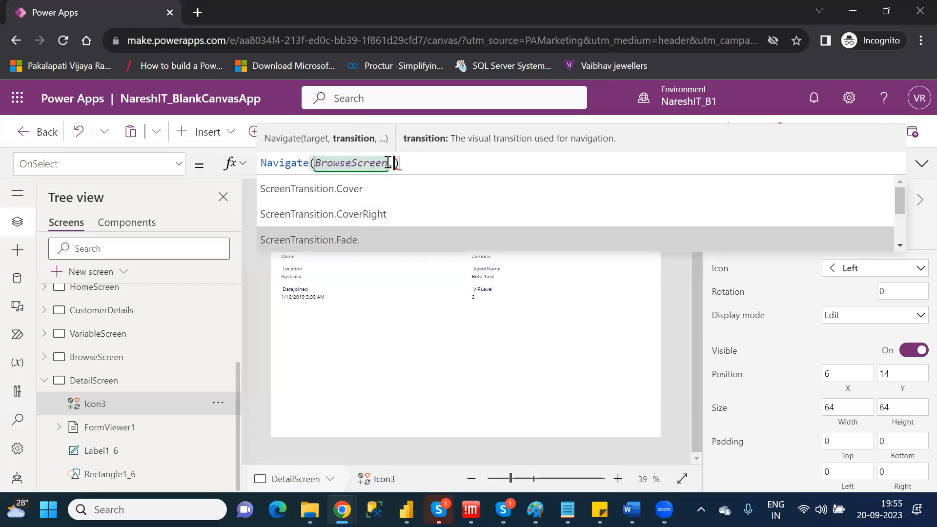
key(Tab)
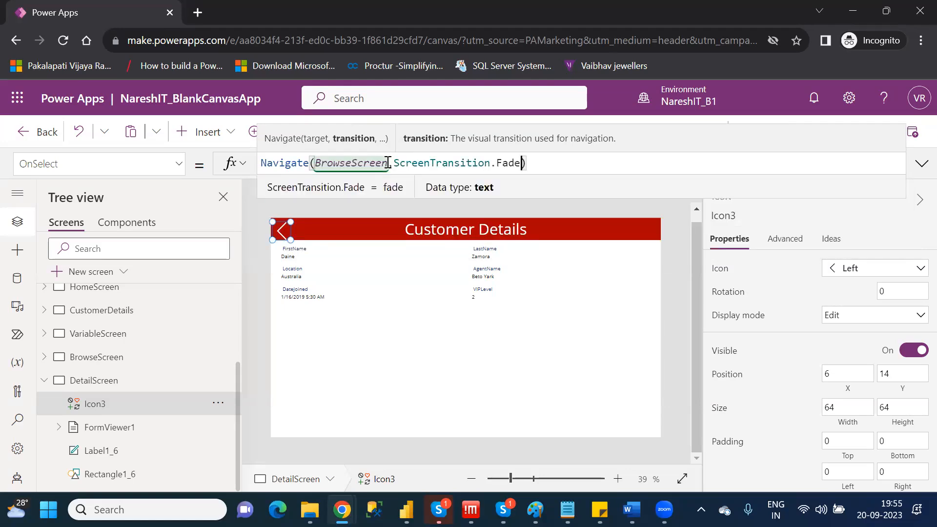
click(675, 244)
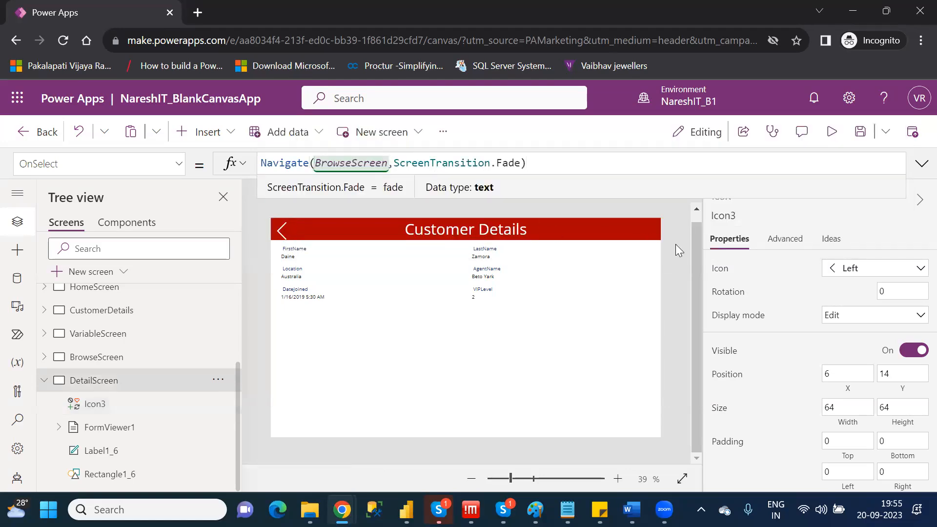
Preview DetailScreen, return to BrowseScreen through the back icon to test the fade transition, and go back to editing.
click(826, 138)
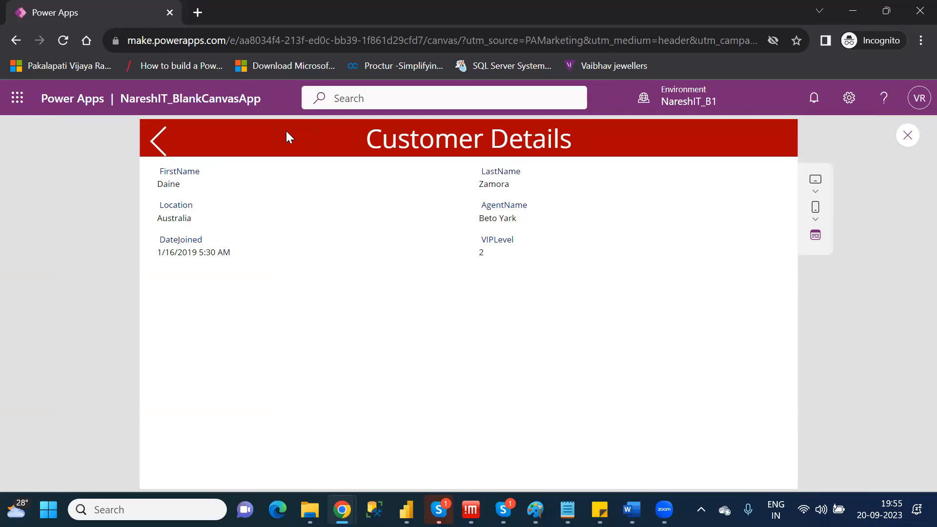
click(157, 140)
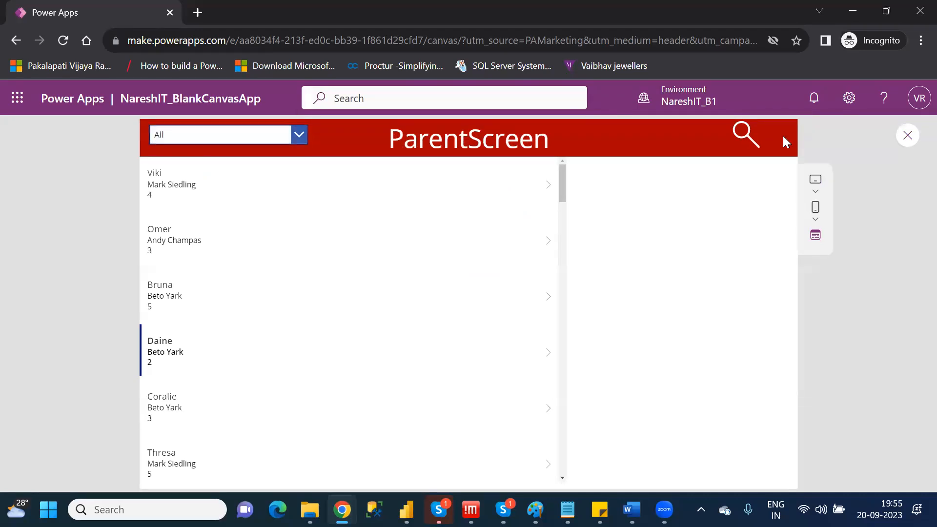
click(908, 137)
click(604, 359)
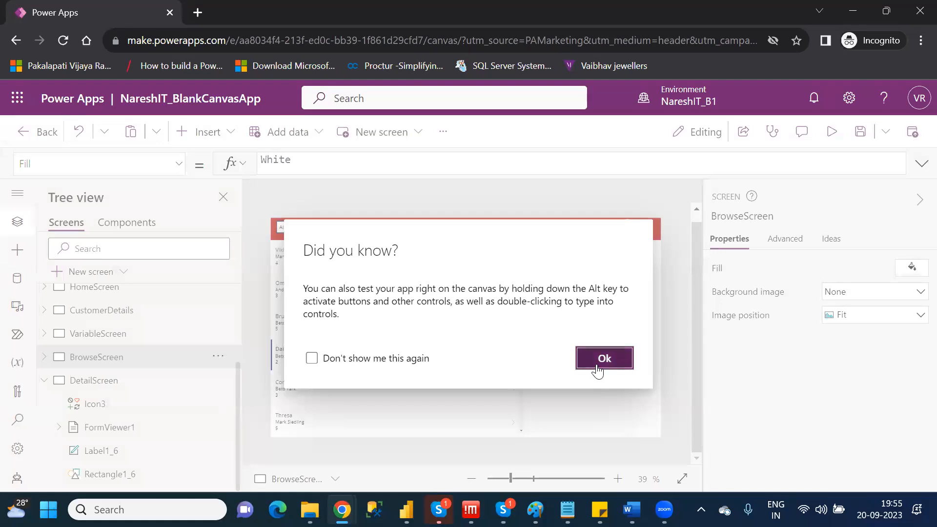
Change the transition in the DetailScreen back icon's OnSelect formula to ScreenTransition.UnCover.
click(165, 432)
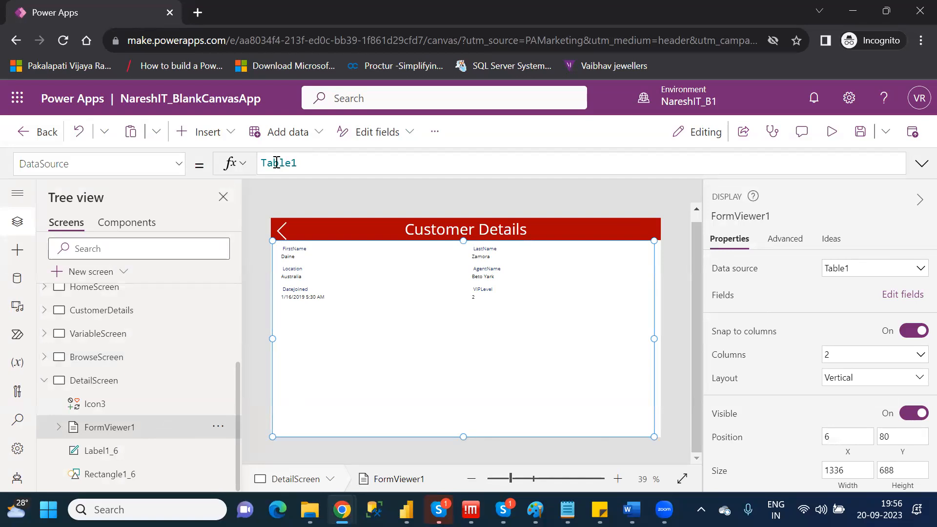
click(282, 229)
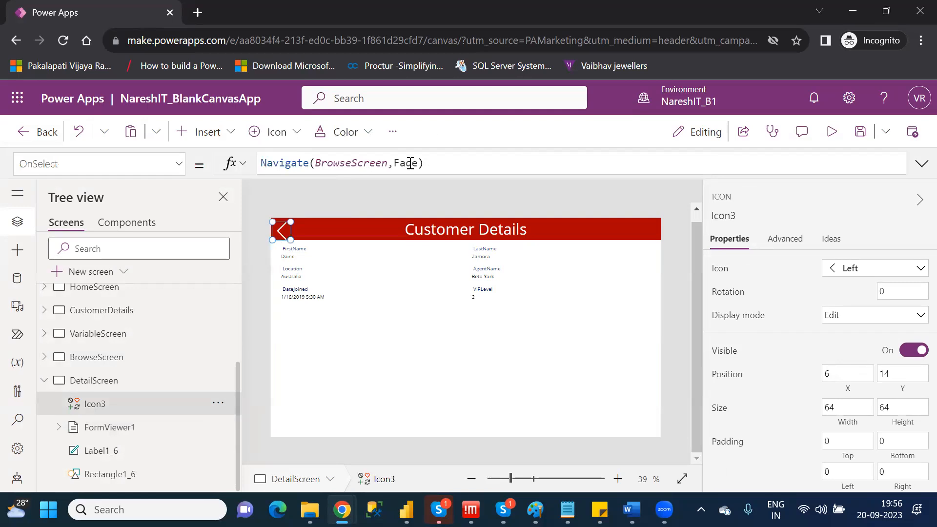
click(410, 163)
key(BackSpace)
key(BackSpace)
key(BackSpace)
key(BackSpace)
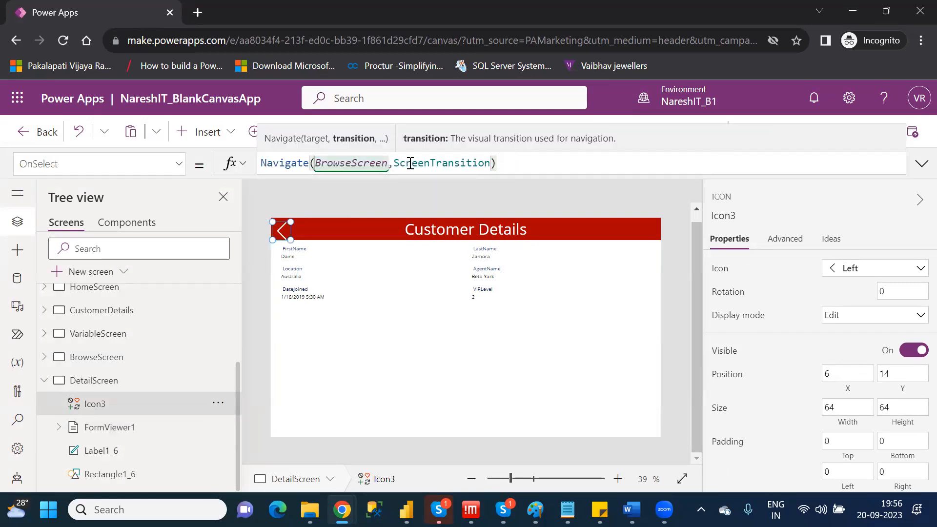
key(Down)
key(Down)
key(Down)
key(Down)
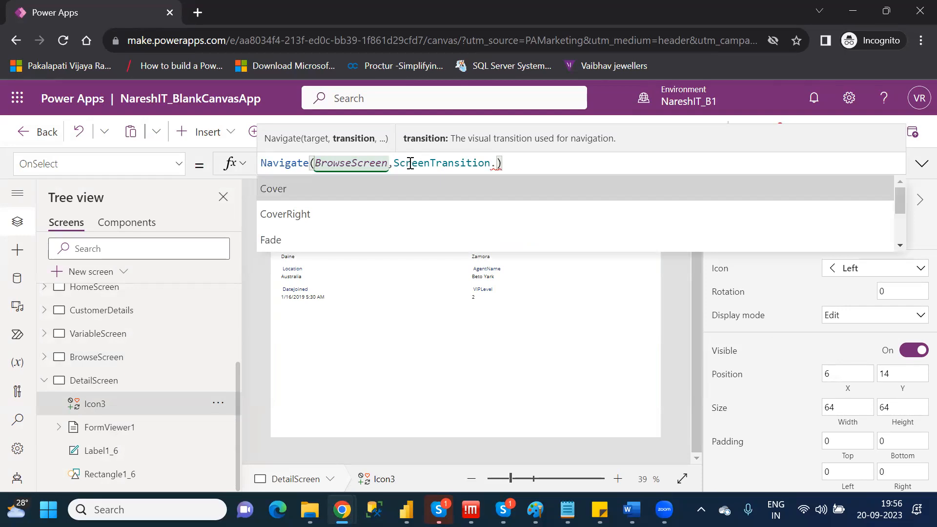
key(Down)
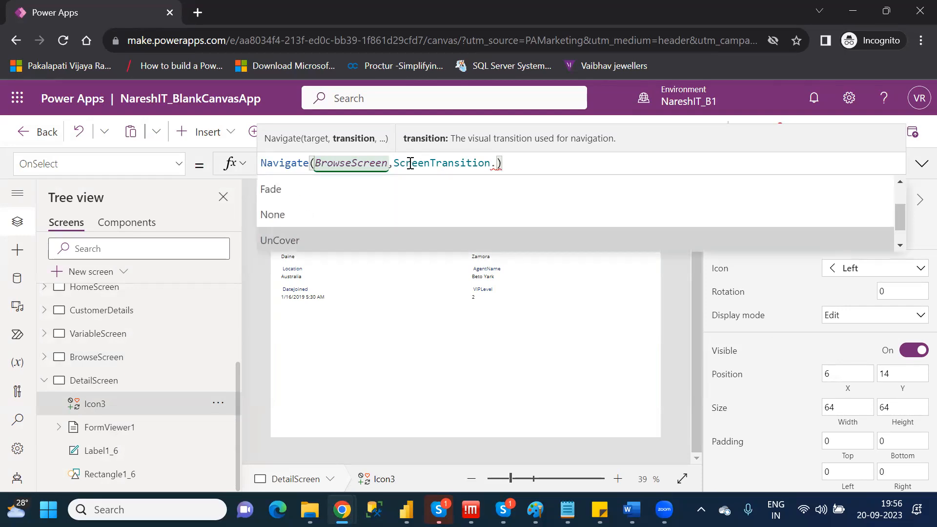
key(Tab)
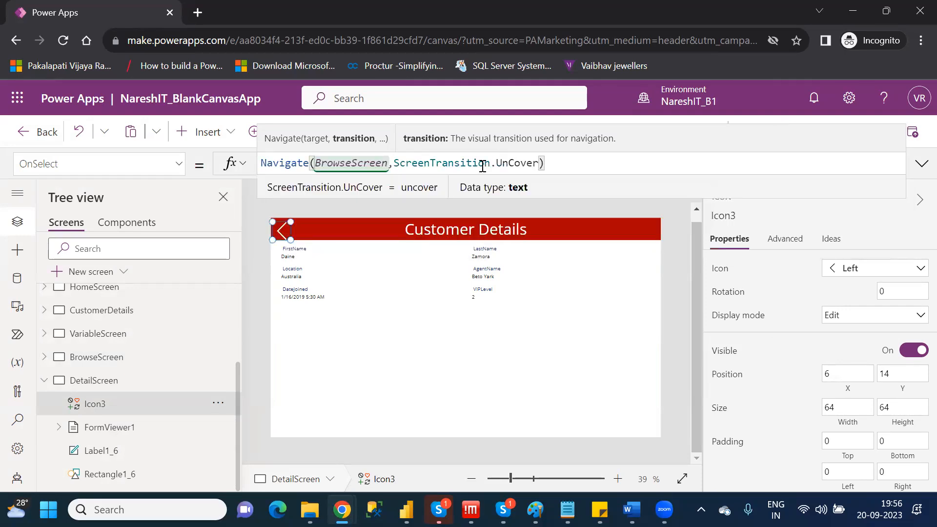
click(672, 219)
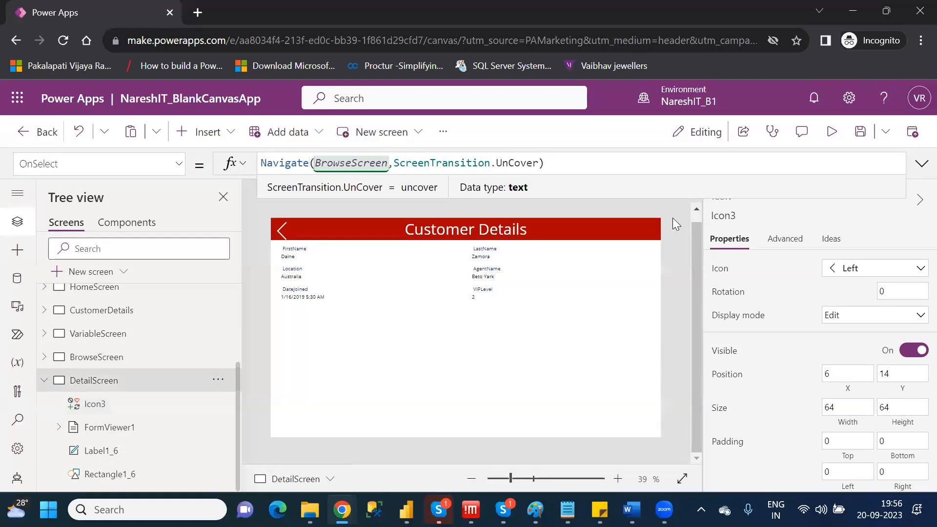
Preview DetailScreen again, test the UnCover transition with the back icon, and exit the preview.
click(832, 132)
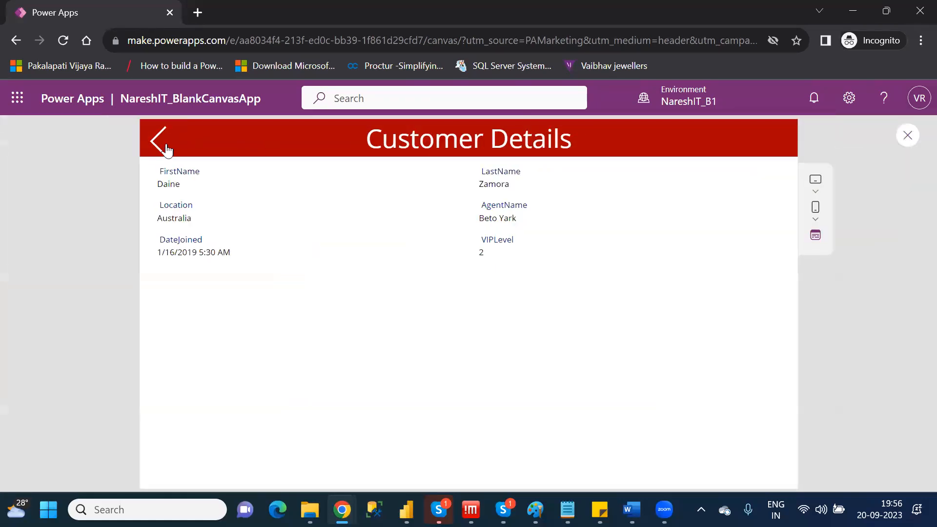
click(161, 146)
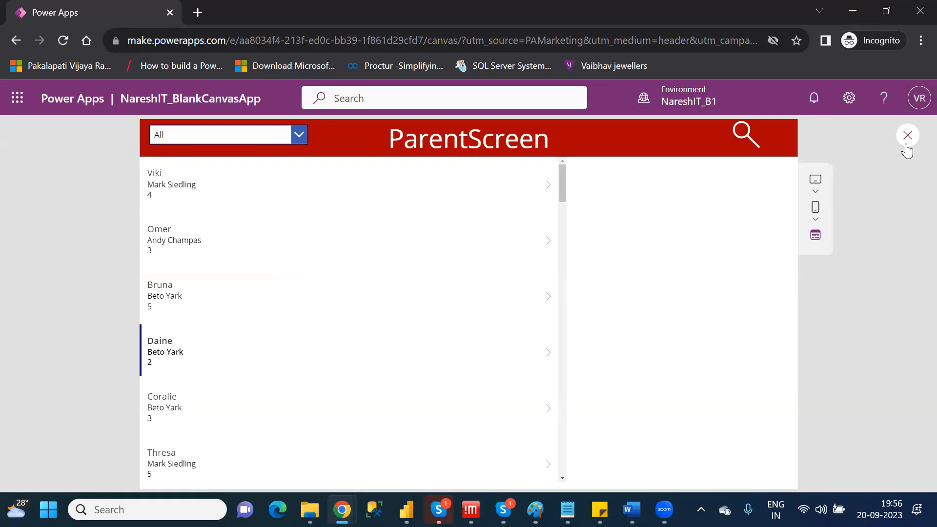
click(906, 136)
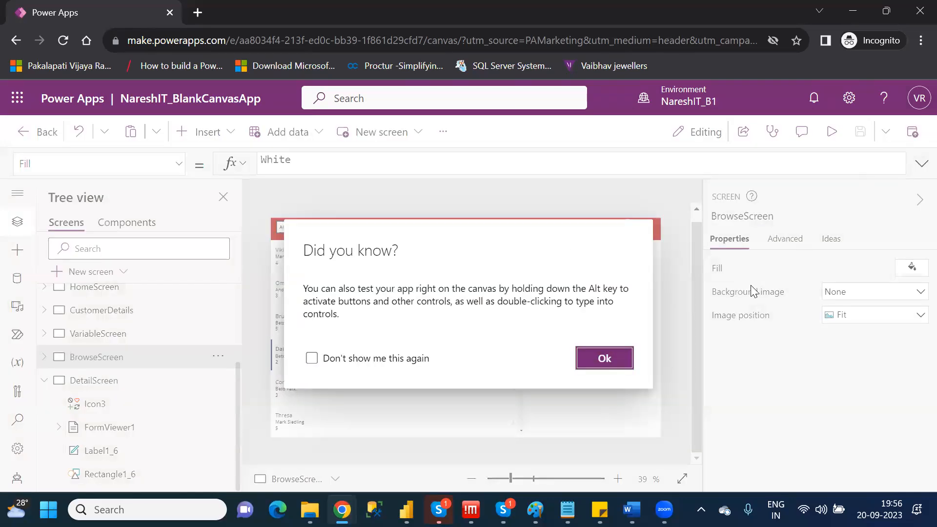
click(604, 358)
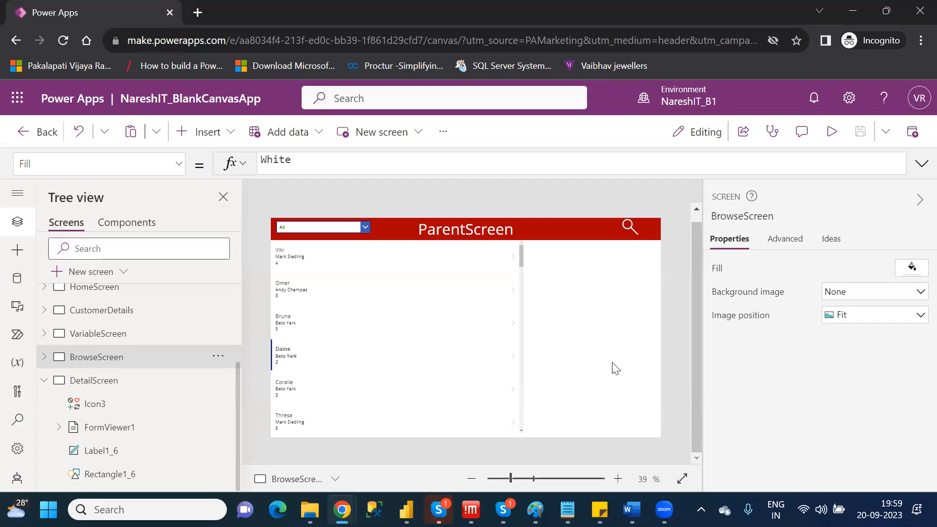
Publish the current version of the NareshIT_BlankCanvasApp app.
click(917, 135)
click(507, 444)
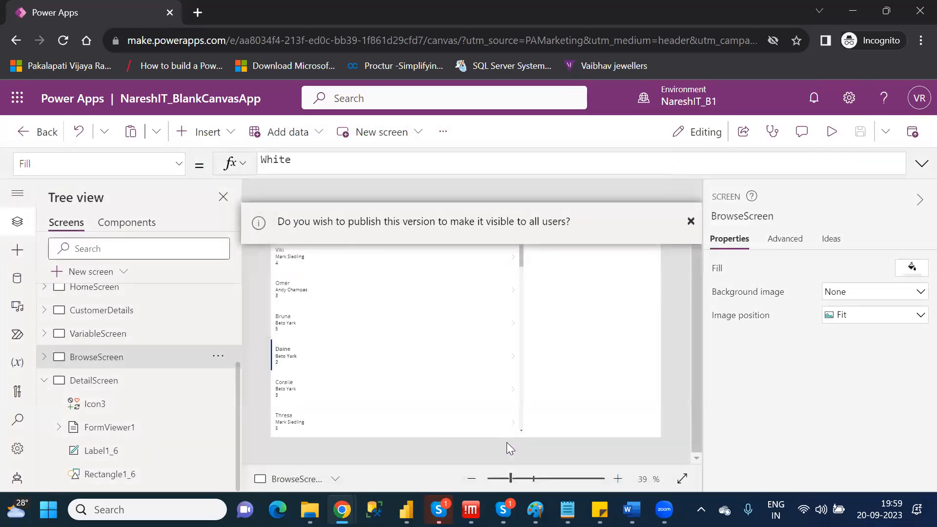